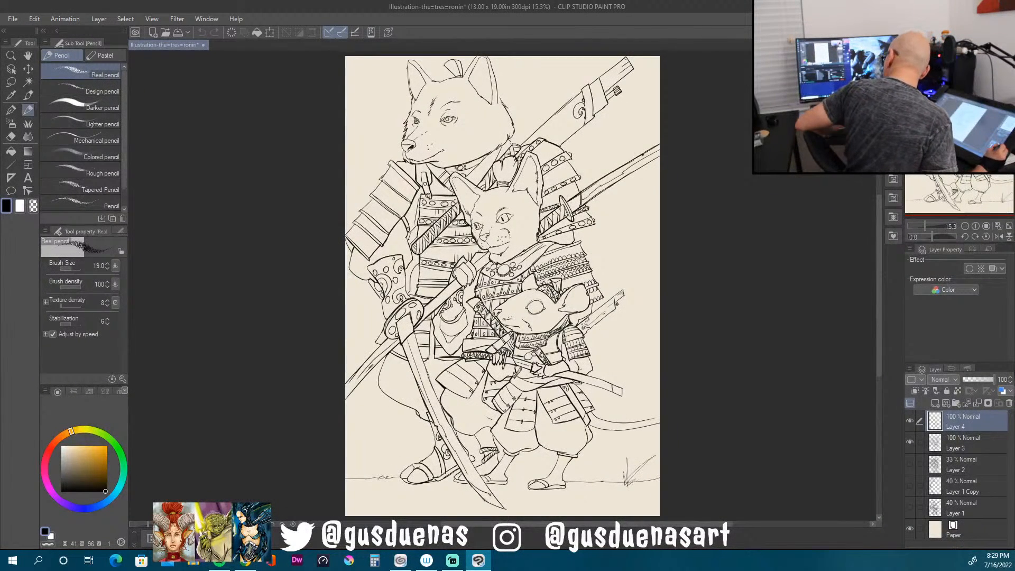
Step: Duplicate Layer 4 and Layer 3 together
ctrl+click(993, 442)
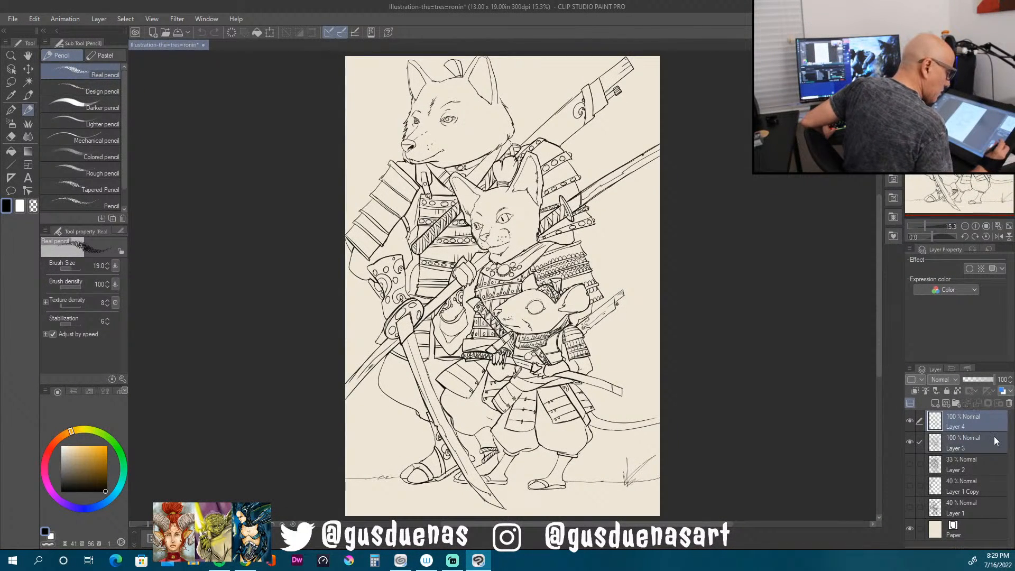
right_click(970, 428)
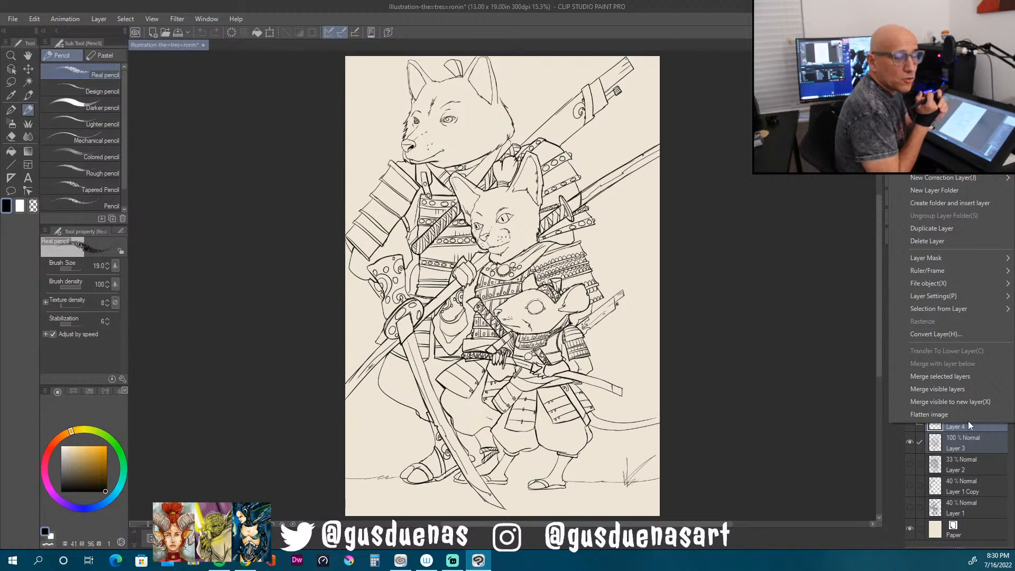
click(960, 227)
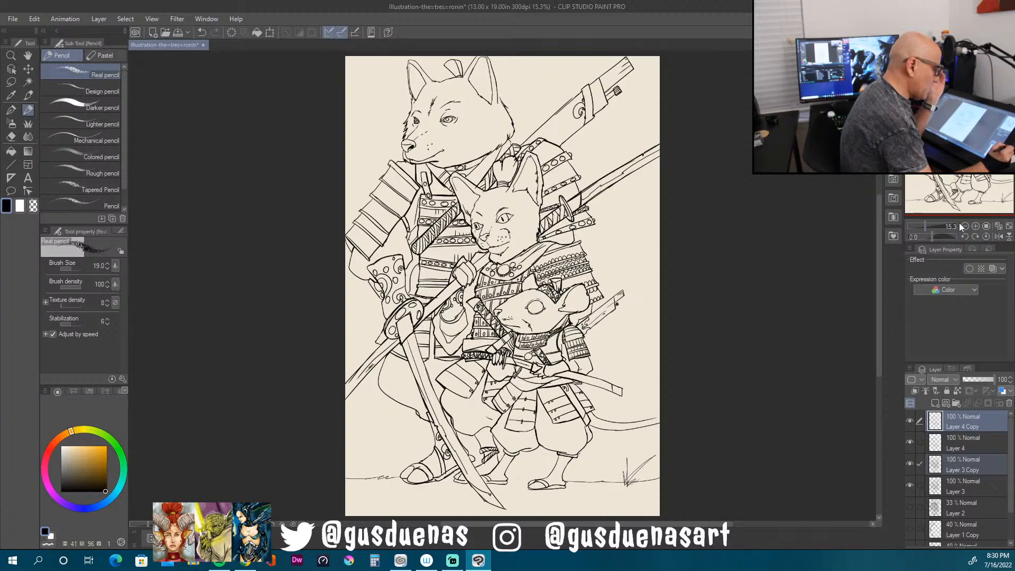
Step: Hide Layer 4 Copy, and switch Layer 4, Layer 3 Copy and Layer 3 off and on to compare their line art
click(910, 422)
click(910, 443)
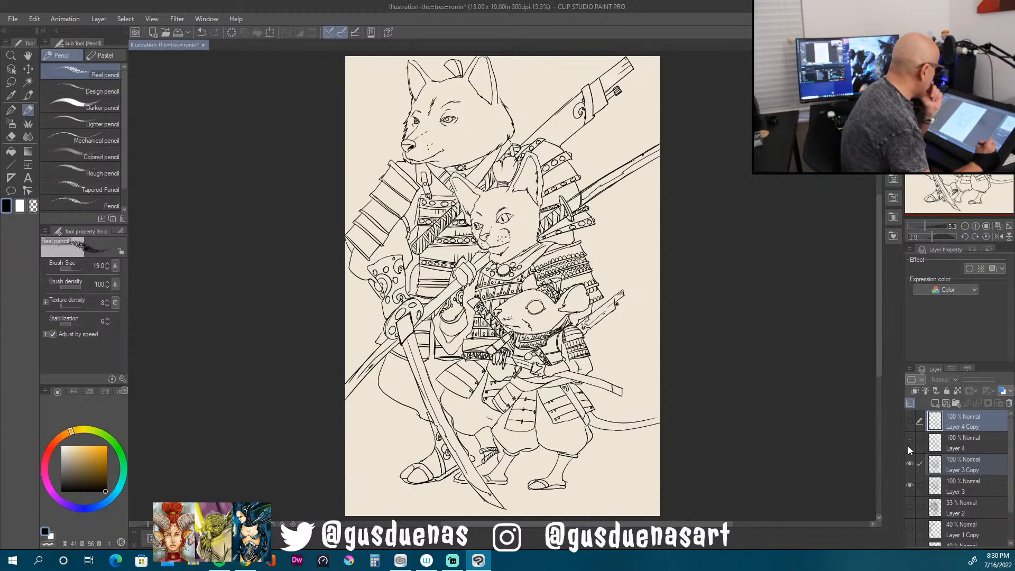
click(910, 443)
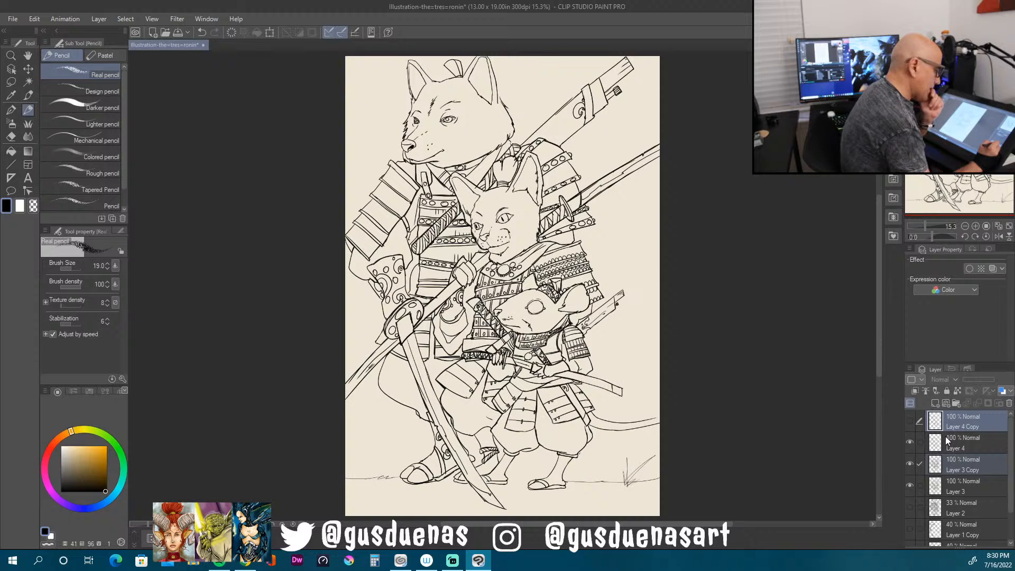
click(909, 444)
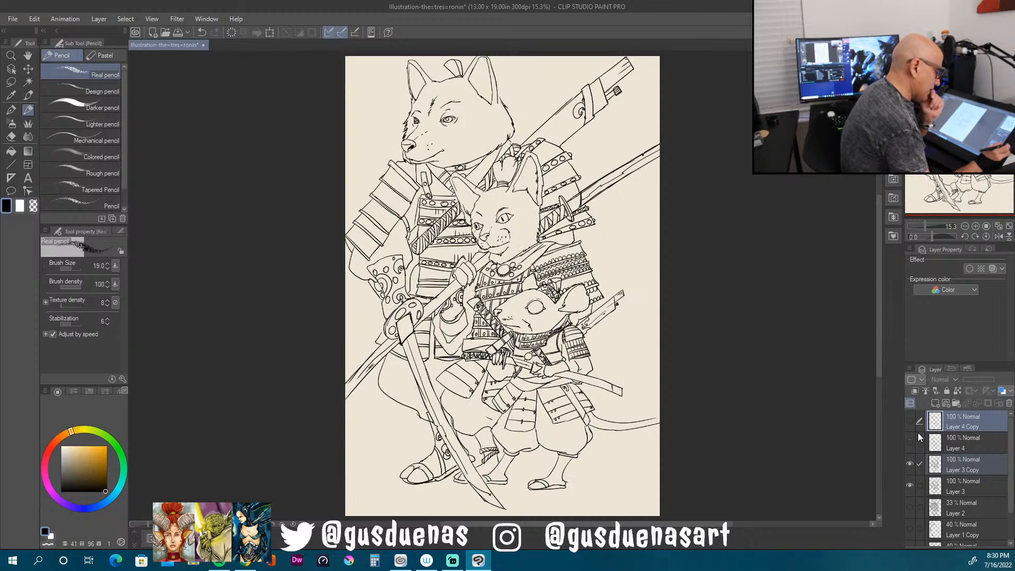
click(910, 464)
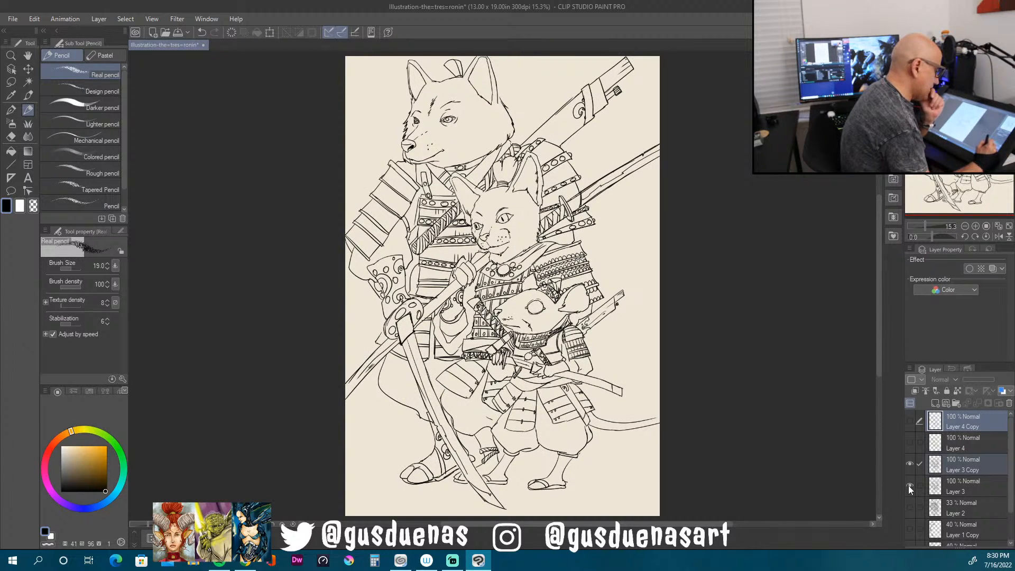
click(909, 486)
click(909, 486)
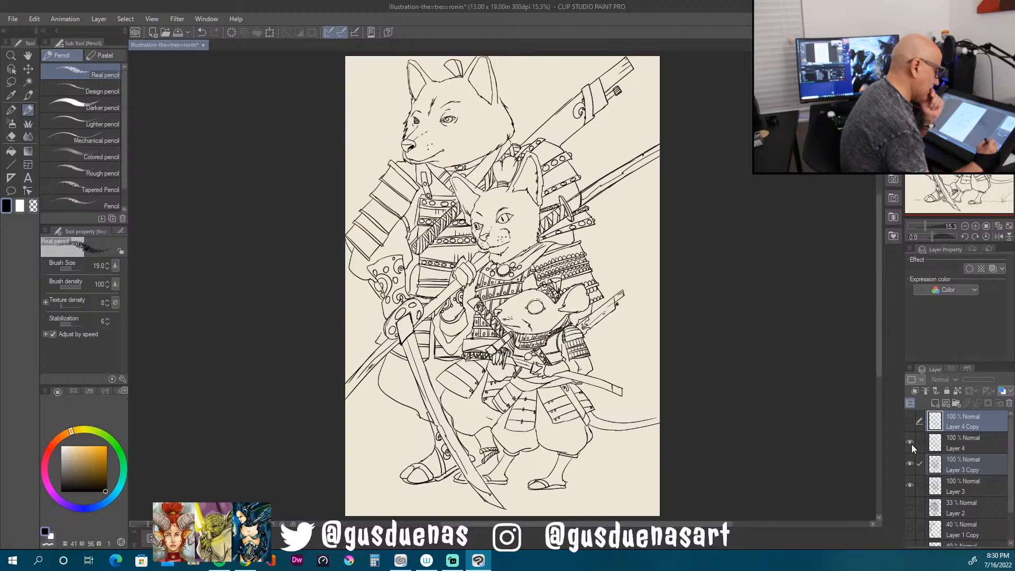
click(910, 444)
click(910, 464)
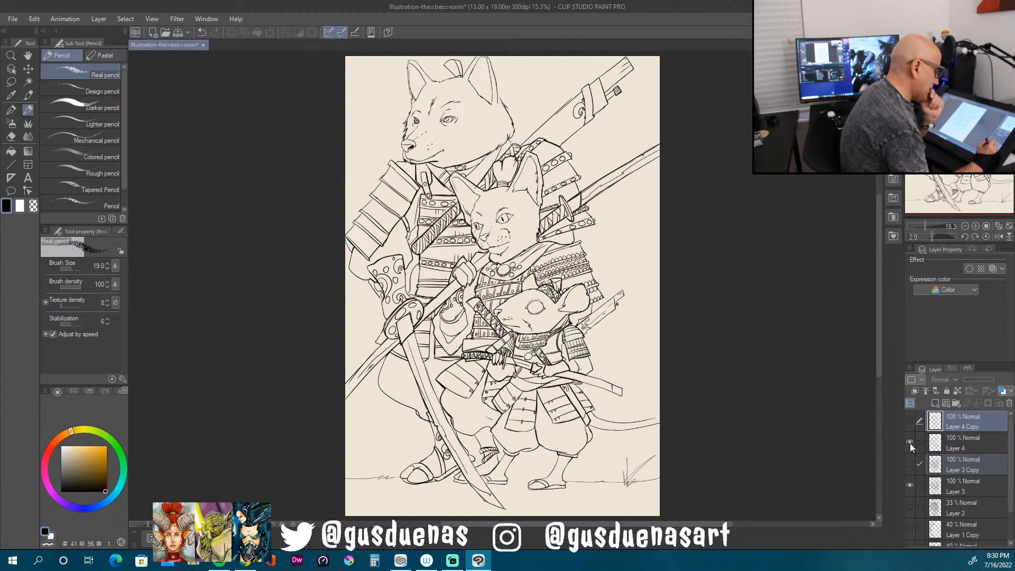
click(910, 443)
click(910, 444)
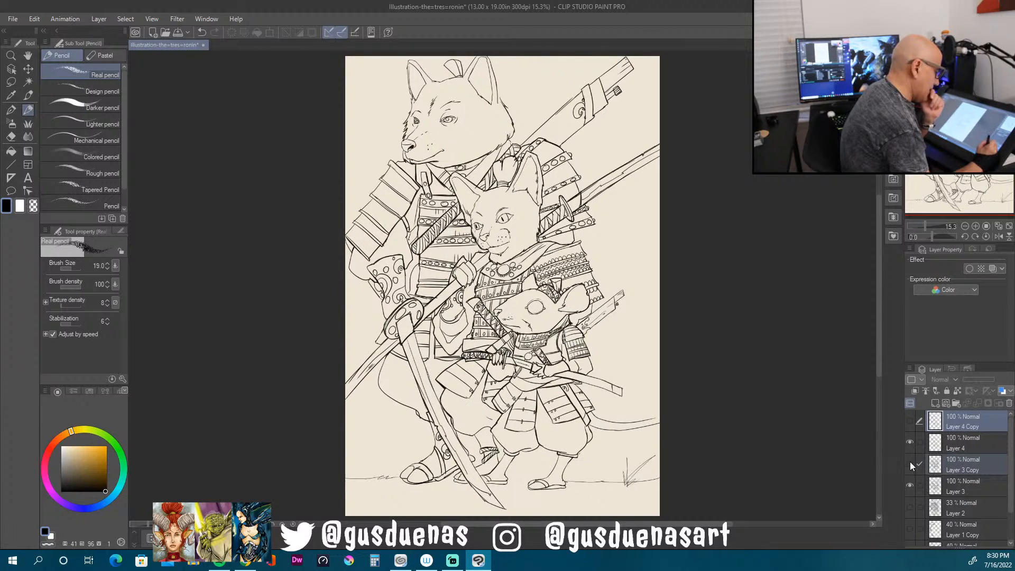
click(909, 463)
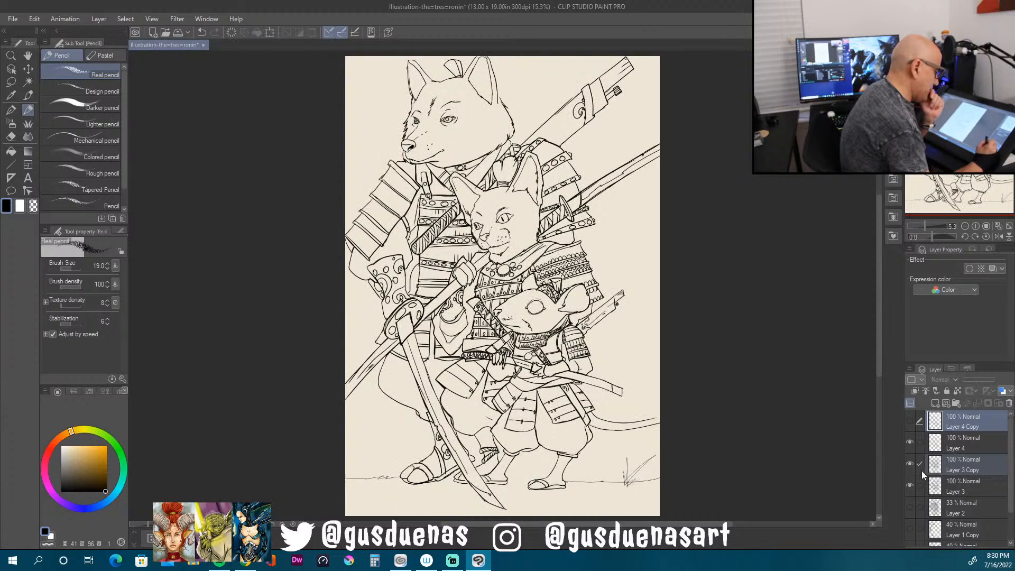
Step: Move Layer 3 above Layer 4 in the layer stack
click(993, 487)
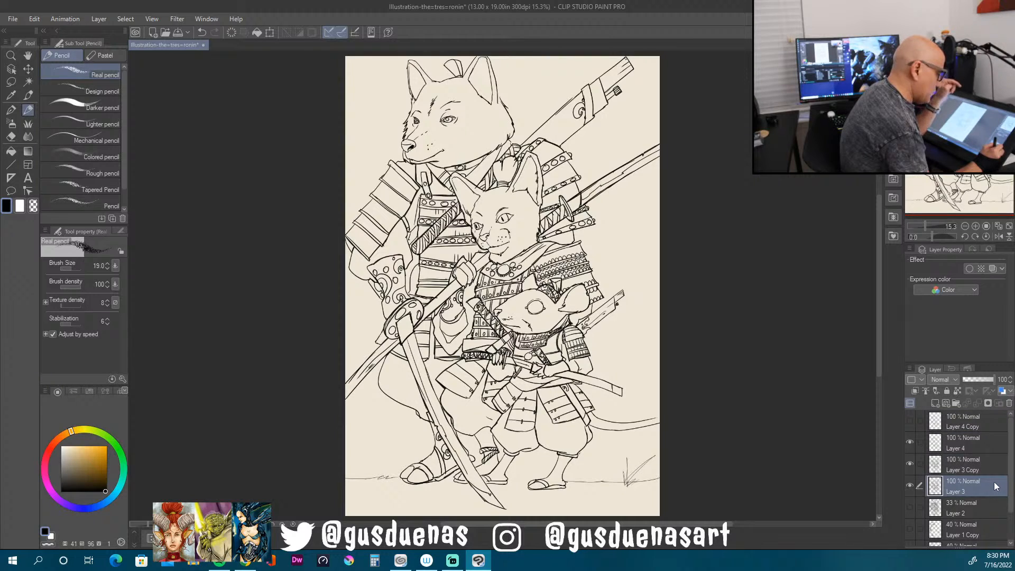
click(982, 439)
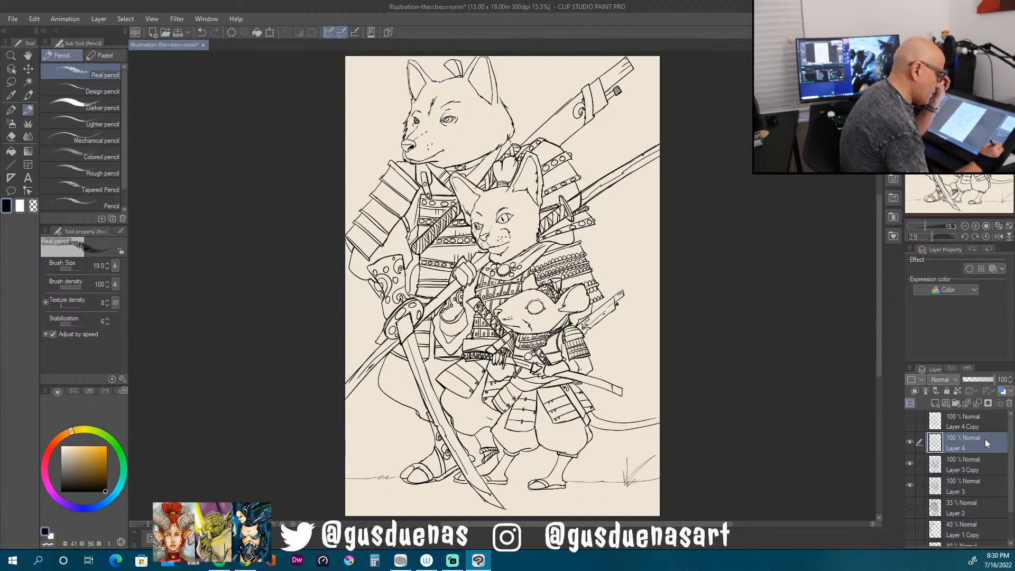
click(984, 471)
drag(976, 487, 965, 435)
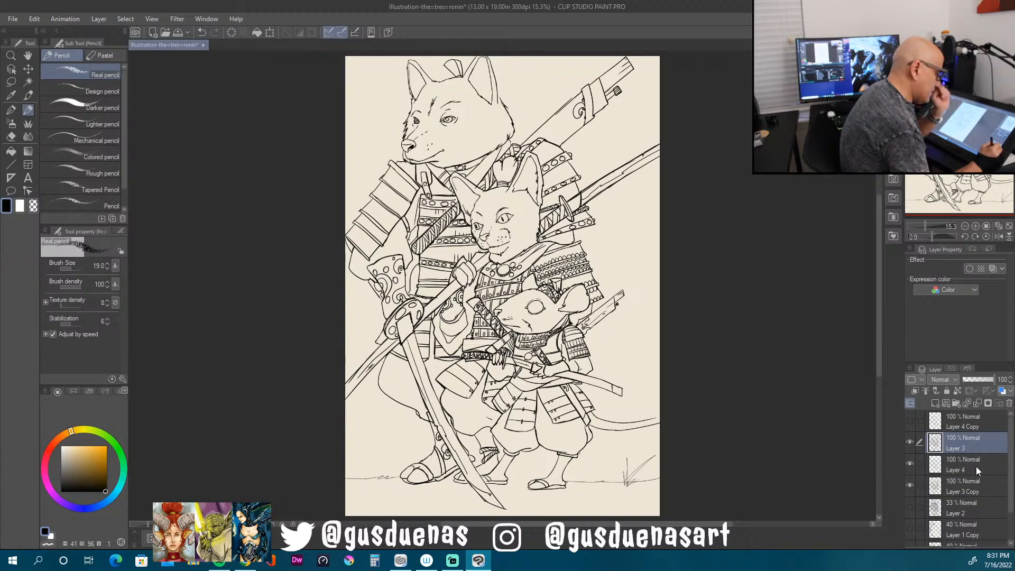
Step: Hide Layer 3 and merge Layer 4 with Layer 3 Copy into a single line art layer
click(977, 467)
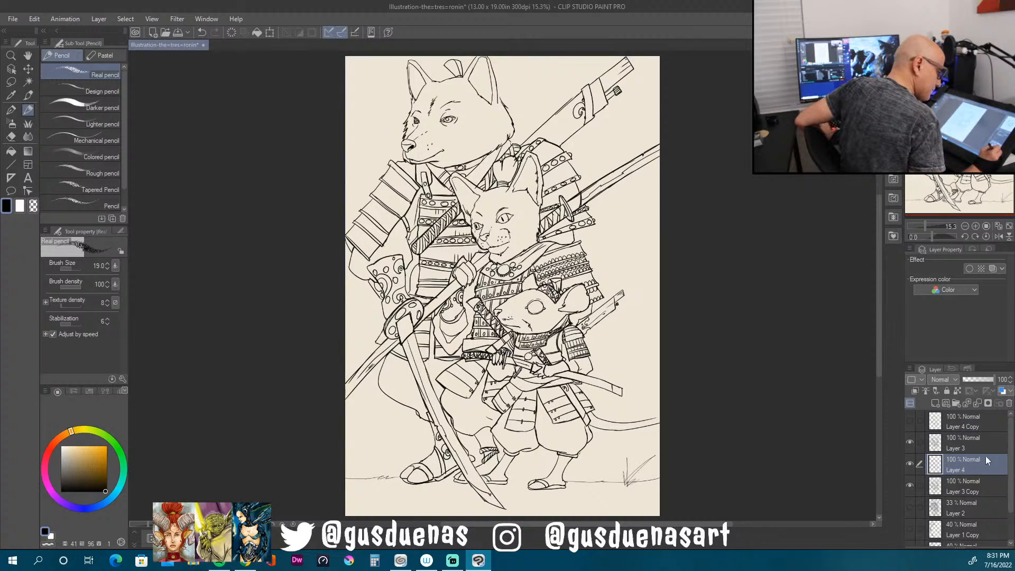
click(911, 443)
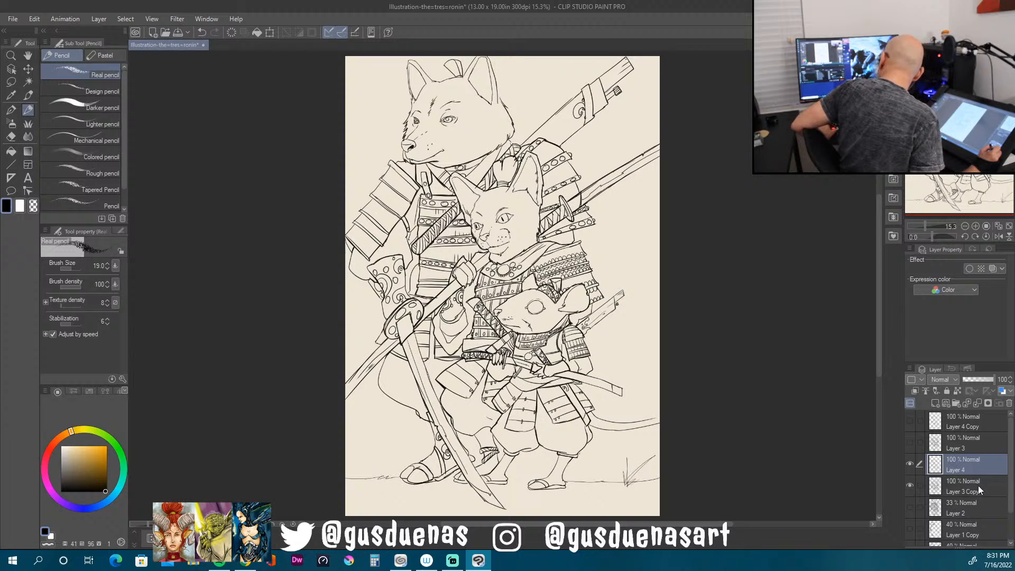
ctrl+click(979, 486)
right_click(950, 464)
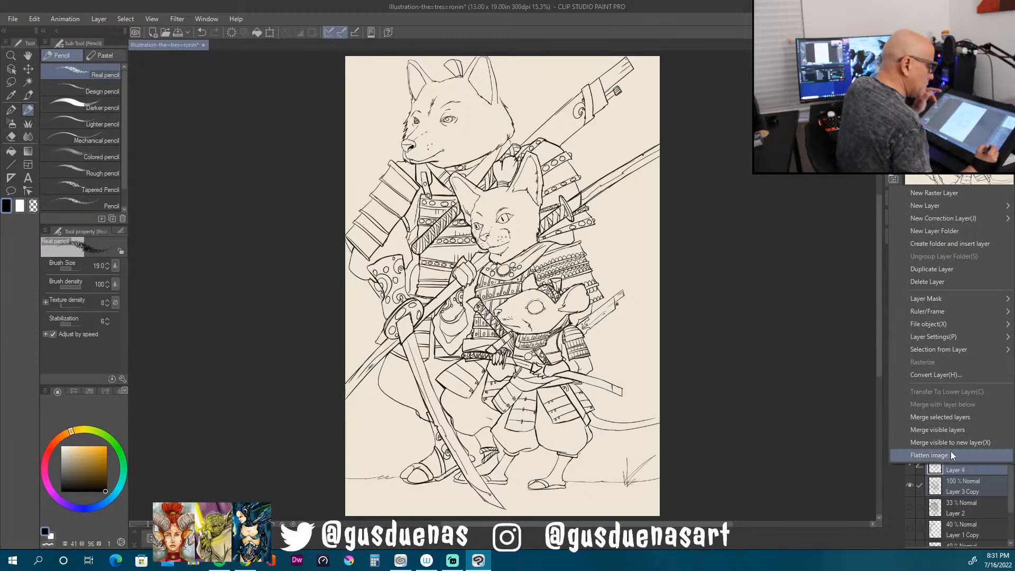
click(987, 418)
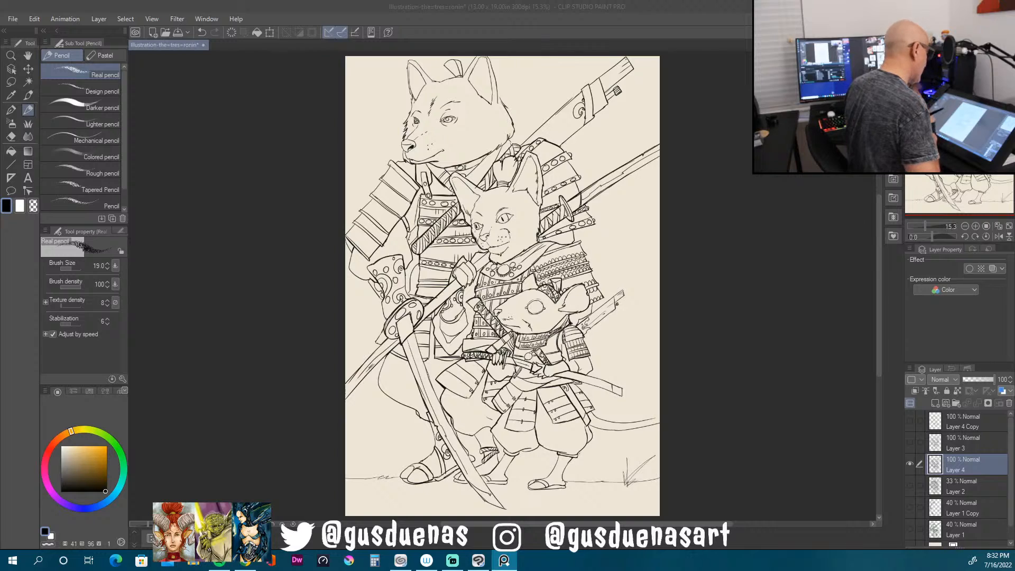
Step: Test the merged line art for gaps by auto-selecting the background around the figures, clearing the selection after each test
click(29, 82)
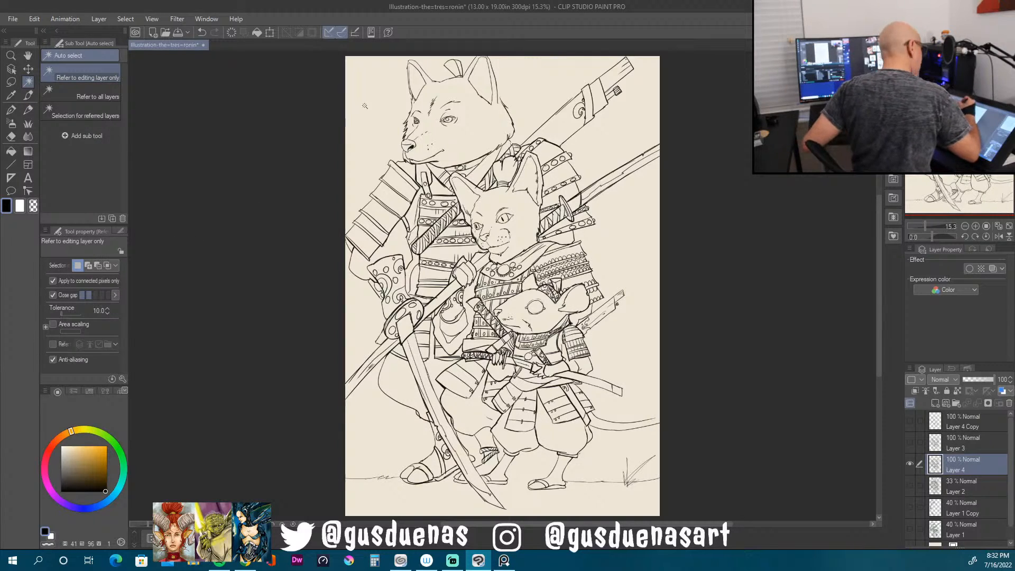
click(388, 115)
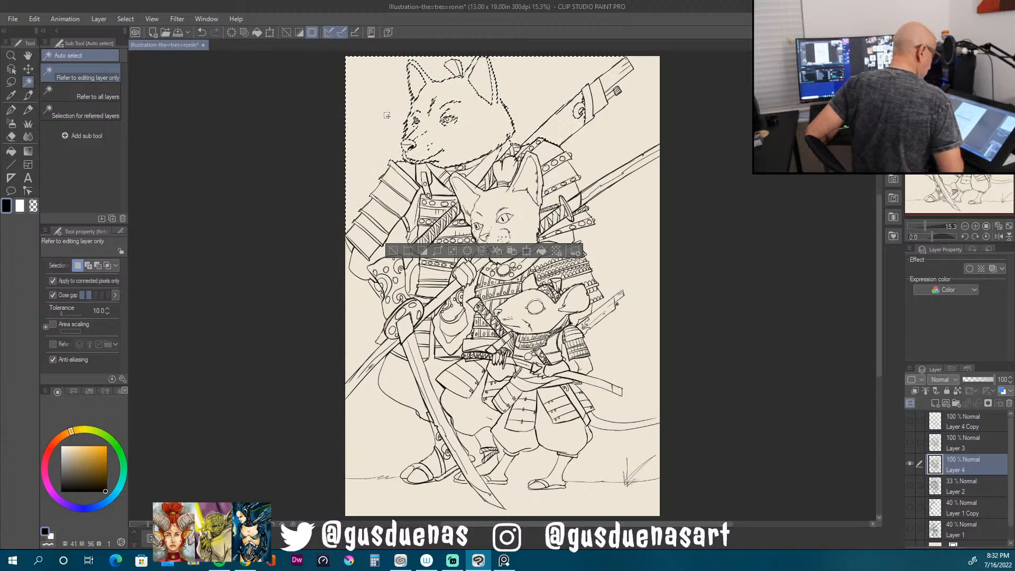
click(365, 307)
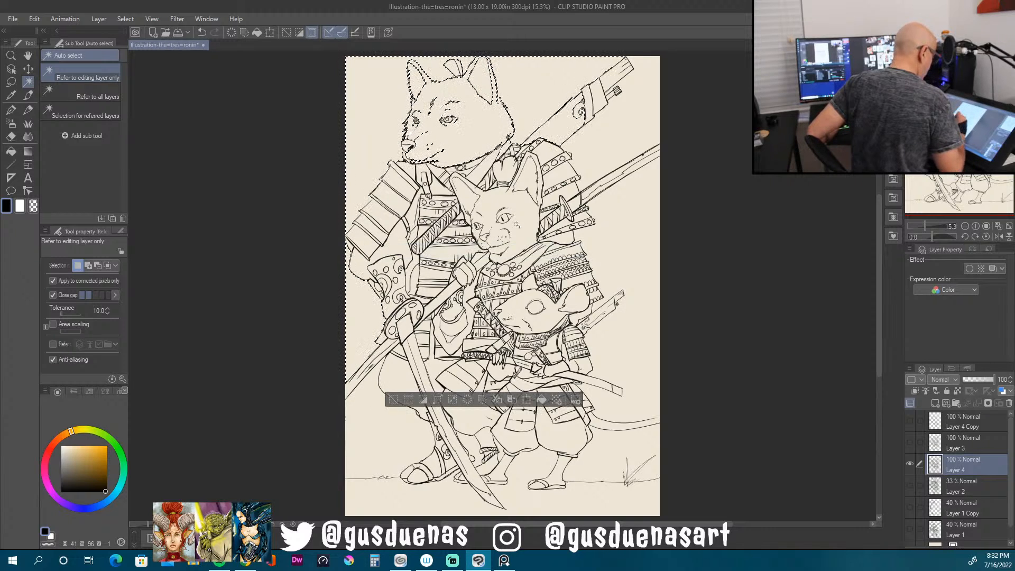
click(366, 408)
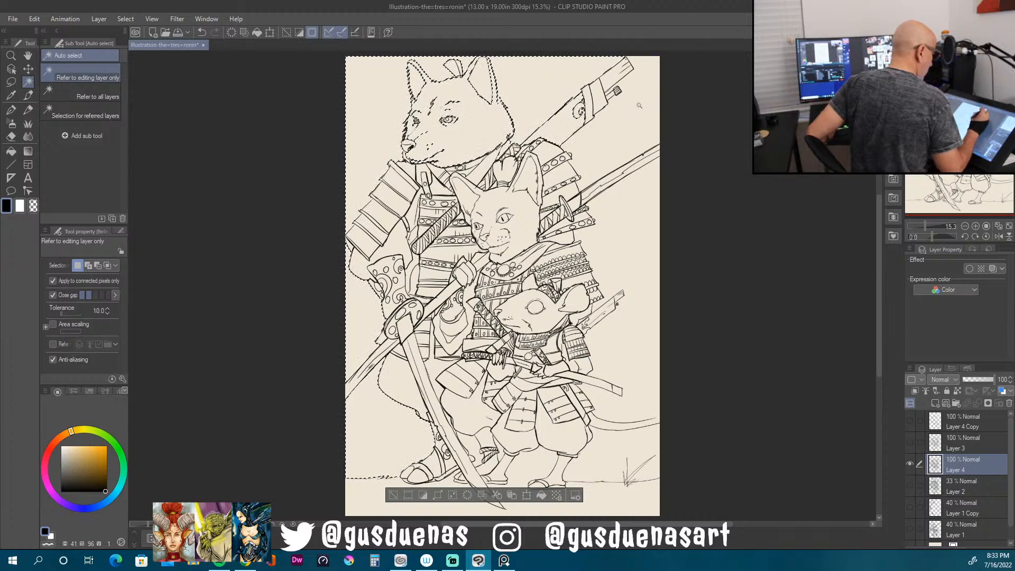
key(ctrl+d)
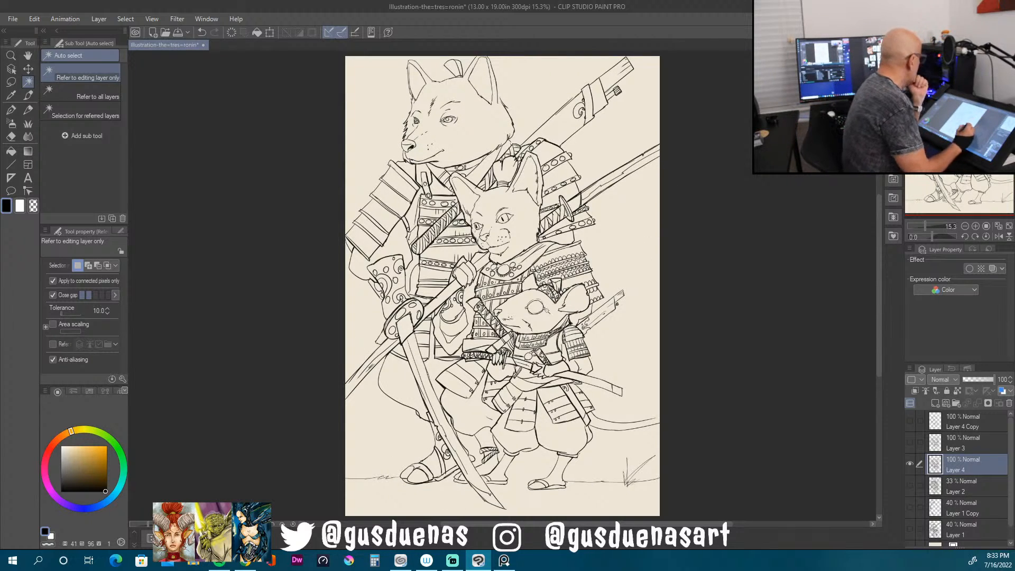
click(30, 108)
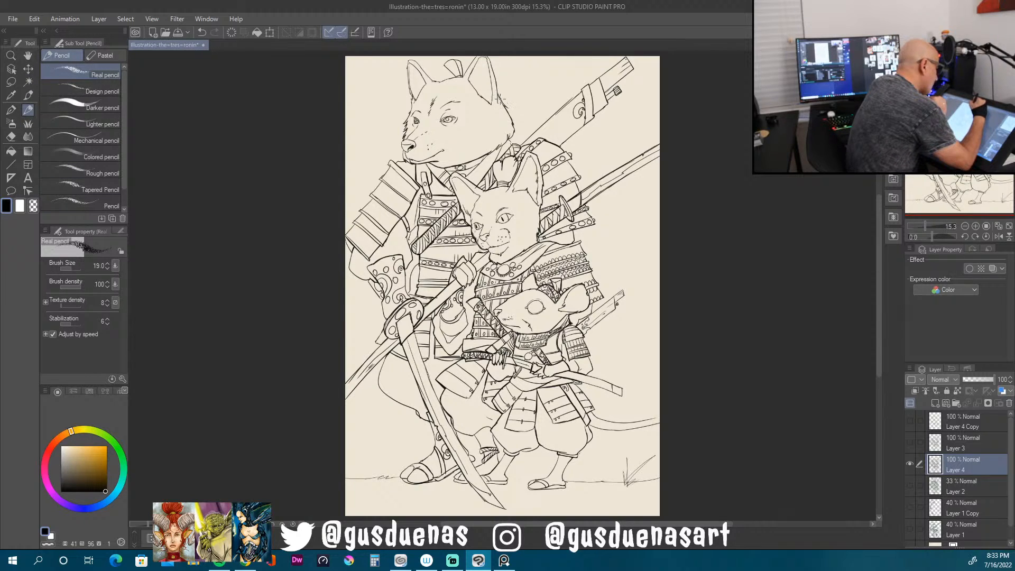
click(28, 82)
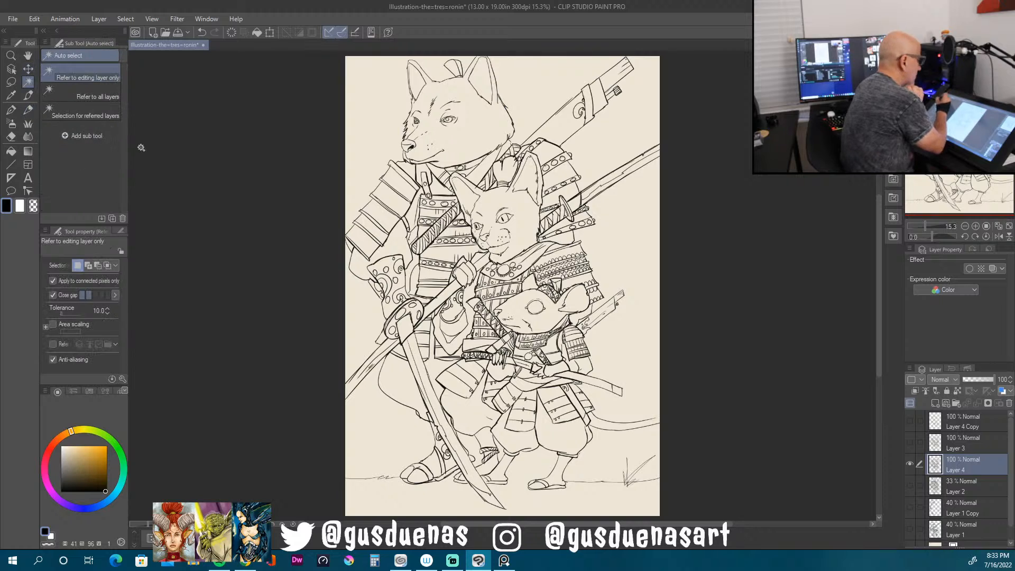
click(373, 106)
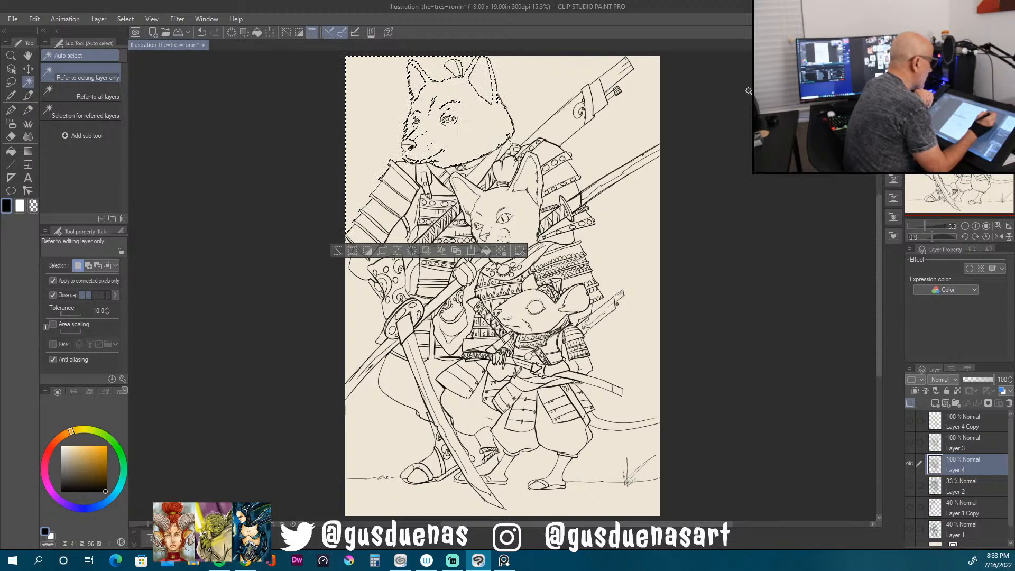
key(ctrl+d)
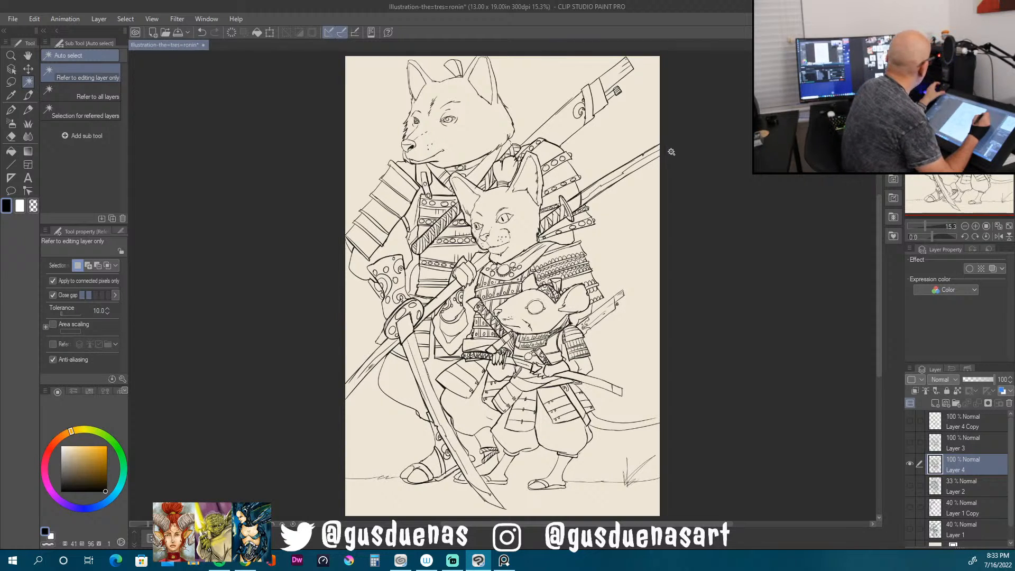
Step: Close the gap in the wolf's head outline just below its ear, using the Darker pencil at brush size 8
scroll(449, 148, up, 4)
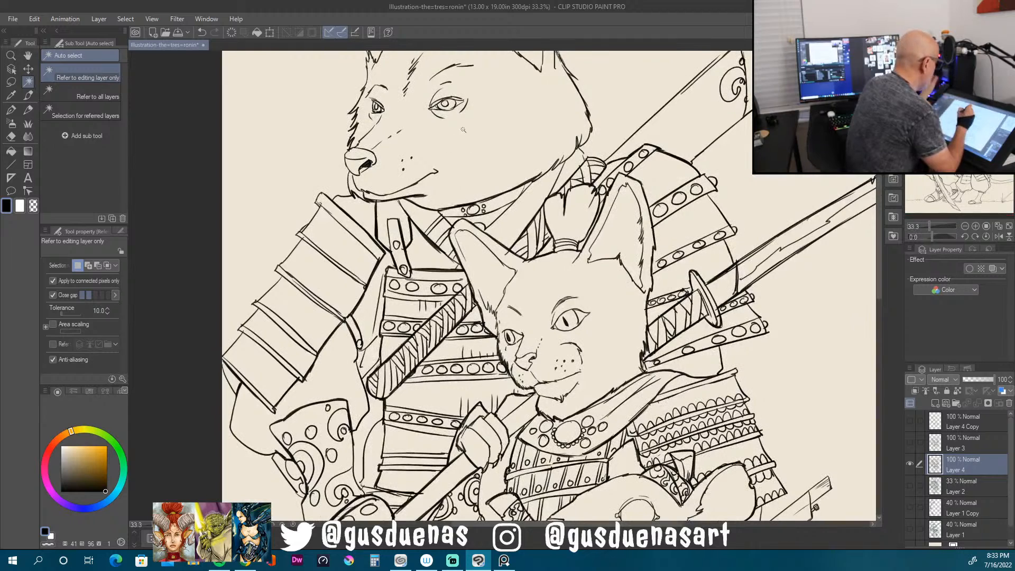
drag(305, 156, 286, 343)
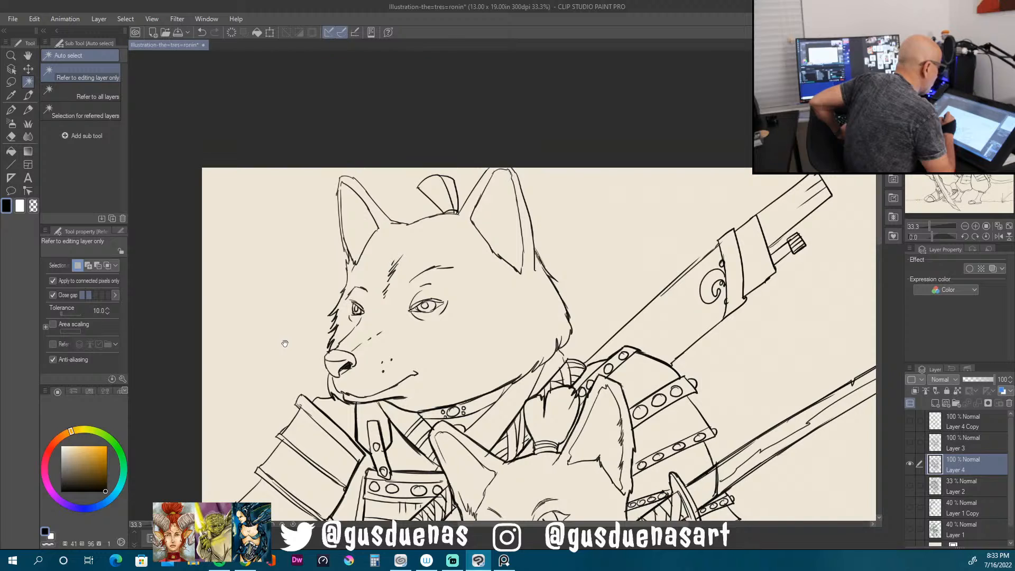
drag(286, 344, 265, 308)
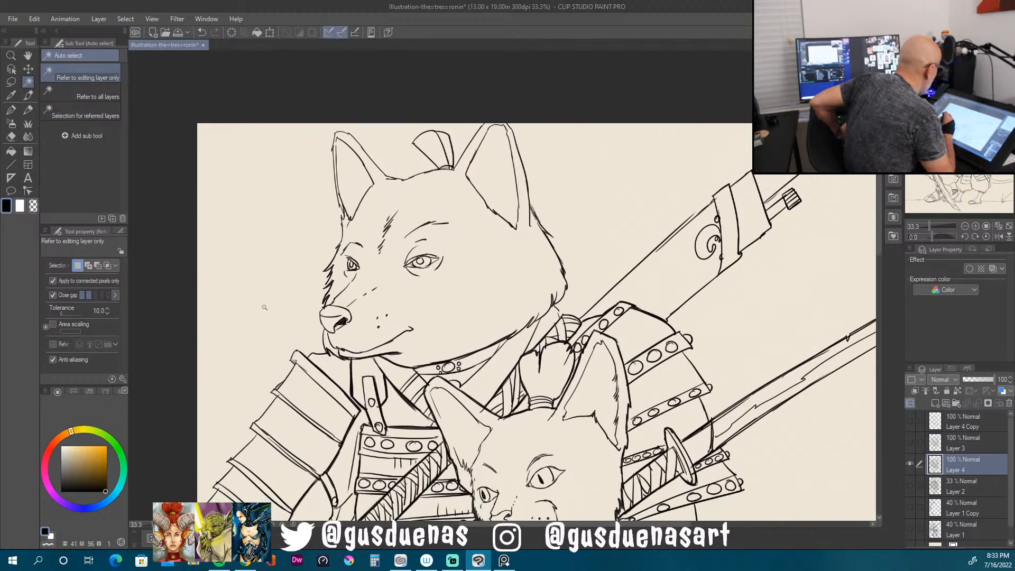
click(30, 109)
click(97, 107)
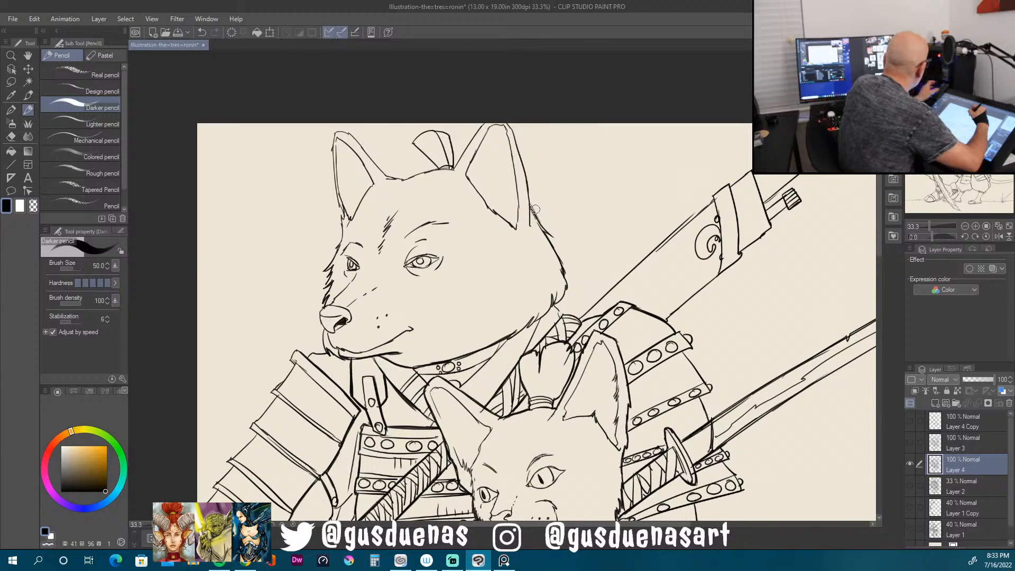
key(bracketleft)
key(bracketleft)
key(bracketleft)
key(bracketleft)
key(bracketleft)
key(bracketleft)
key(bracketleft)
key(bracketleft)
key(bracketleft)
key(bracketleft)
key(bracketleft)
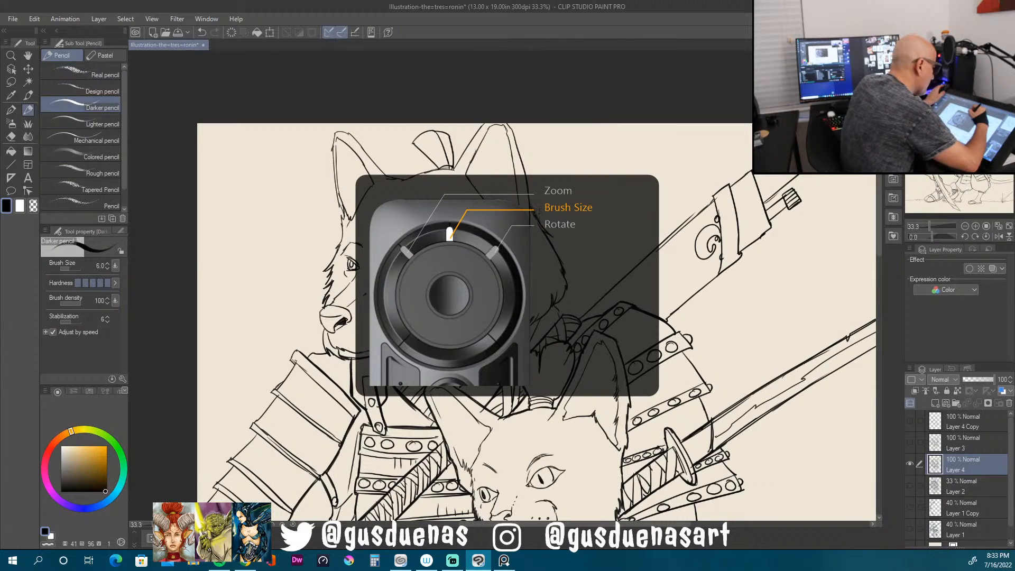
key(bracketright)
key(bracketright)
key(bracketright)
key(bracketright)
key(bracketright)
key(bracketright)
key(bracketright)
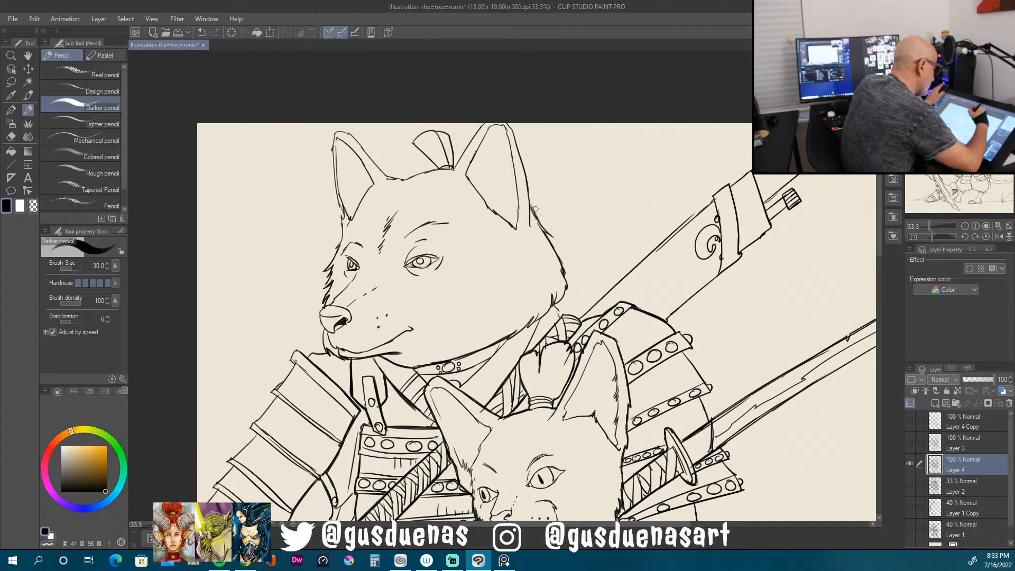
key(bracketleft)
key(bracketleft)
key(bracketleft)
key(bracketleft)
key(bracketleft)
key(bracketleft)
key(bracketleft)
mouse_move(533, 204)
mouse_down()
mouse_move(540, 225)
mouse_move(534, 212)
mouse_up()
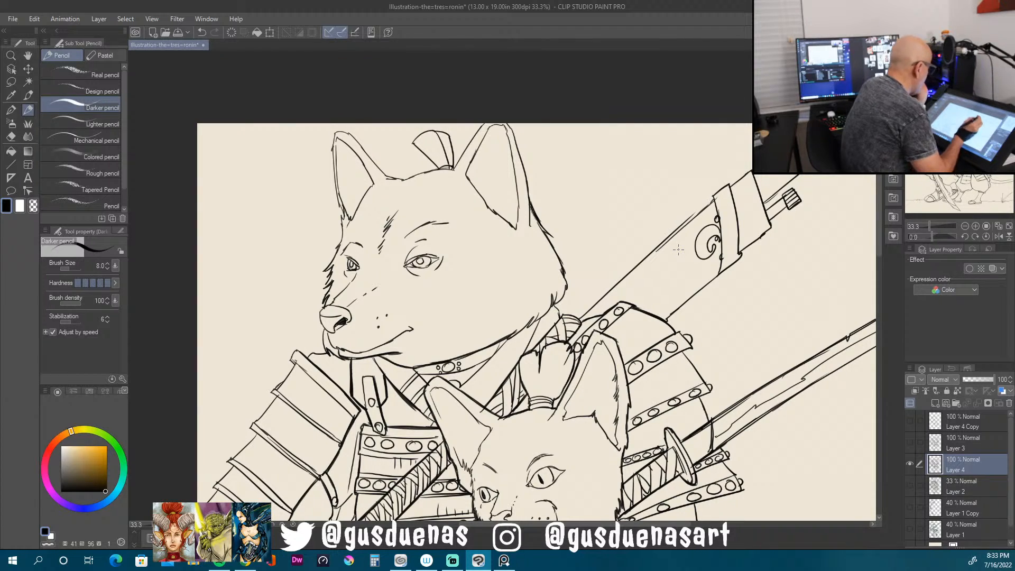
Step: Test the line art by auto-selecting the background beside the wolf's head and the area between its ears, clearing the selection after the test
click(28, 81)
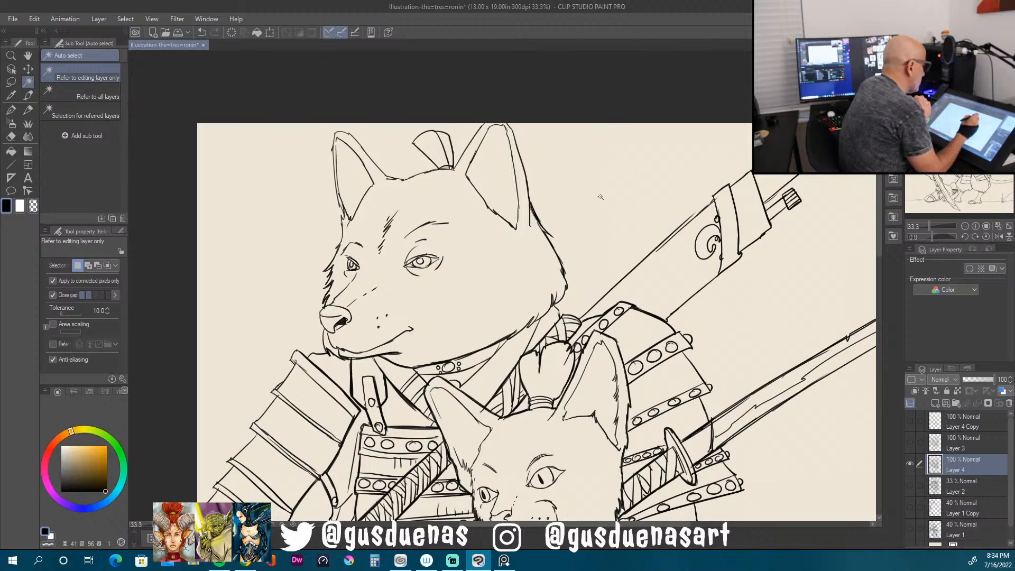
click(601, 196)
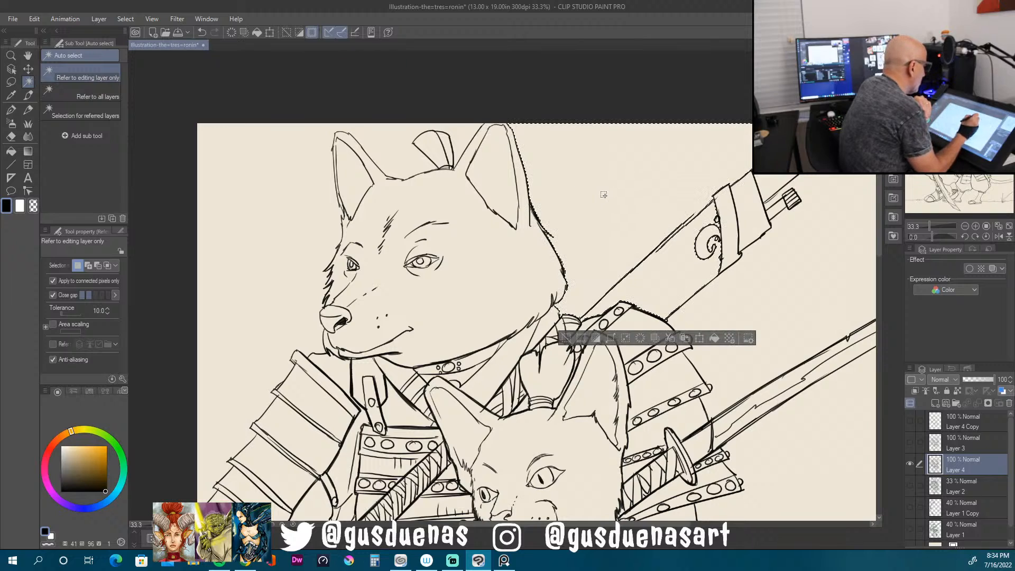
click(390, 156)
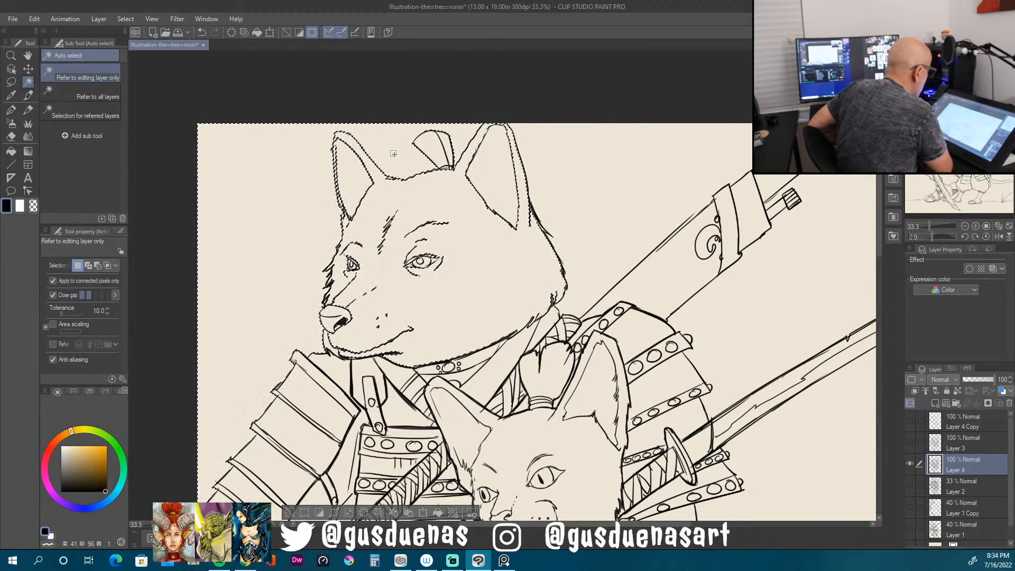
key(ctrl+d)
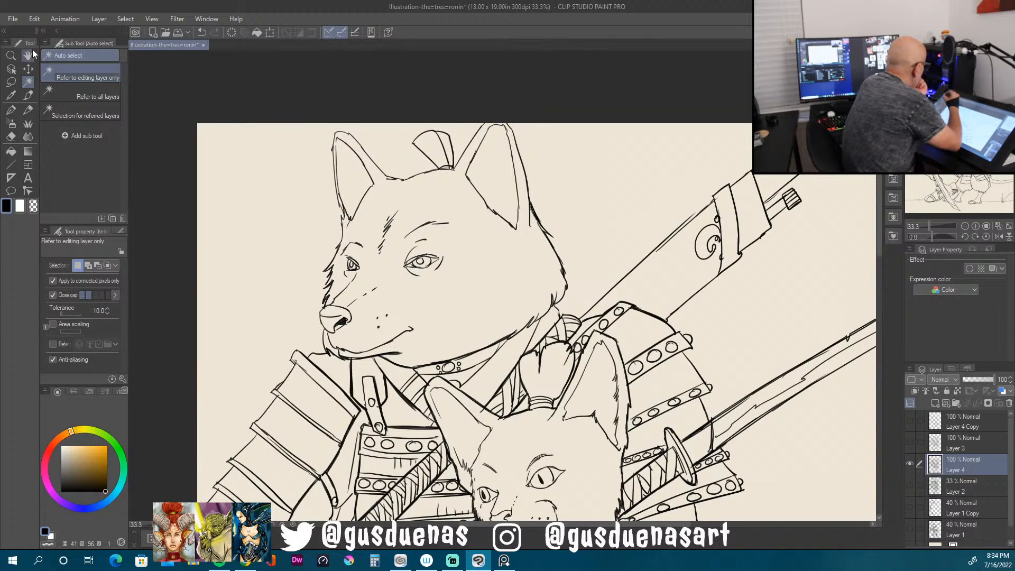
Step: Auto-select the area between the wolf's ears again, toggle Layer 4's visibility to inspect where the selection leaks, and clear the selection
click(28, 110)
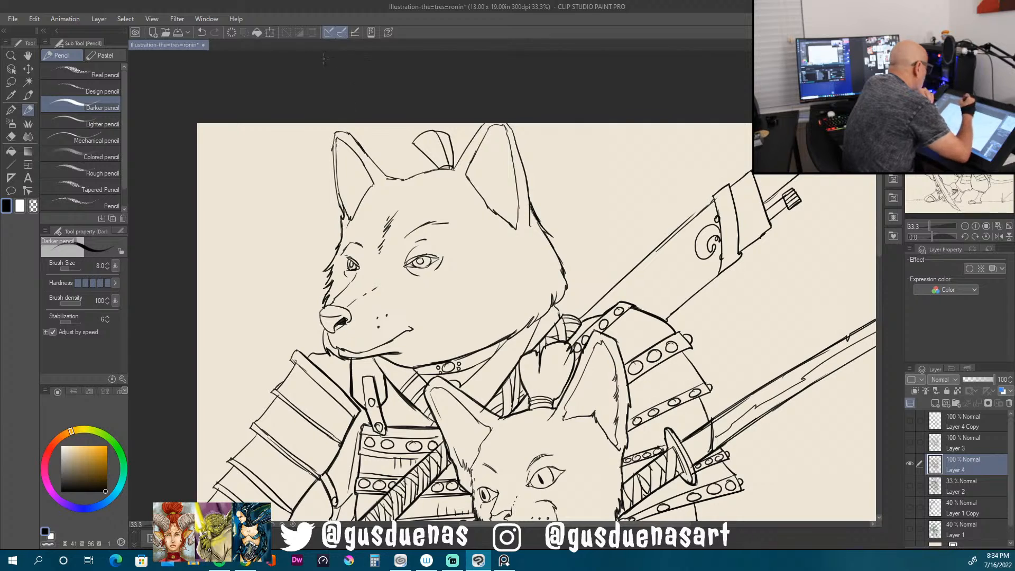
click(28, 81)
click(391, 156)
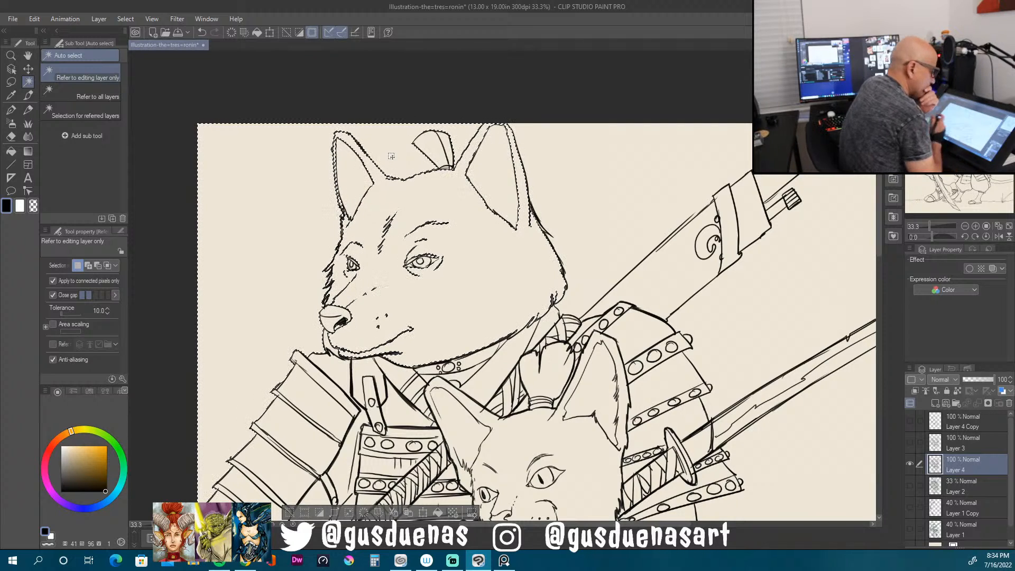
click(912, 464)
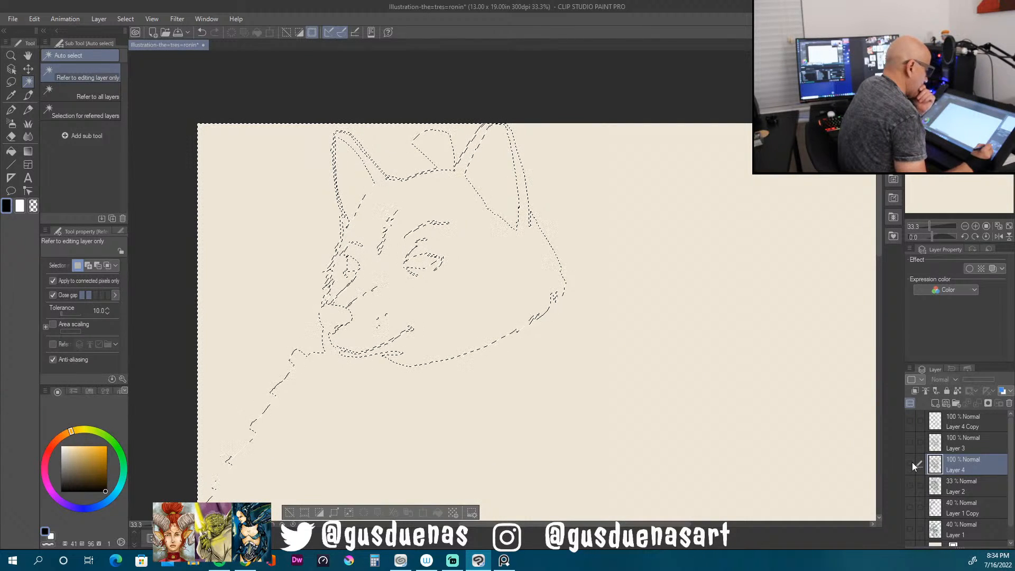
click(911, 463)
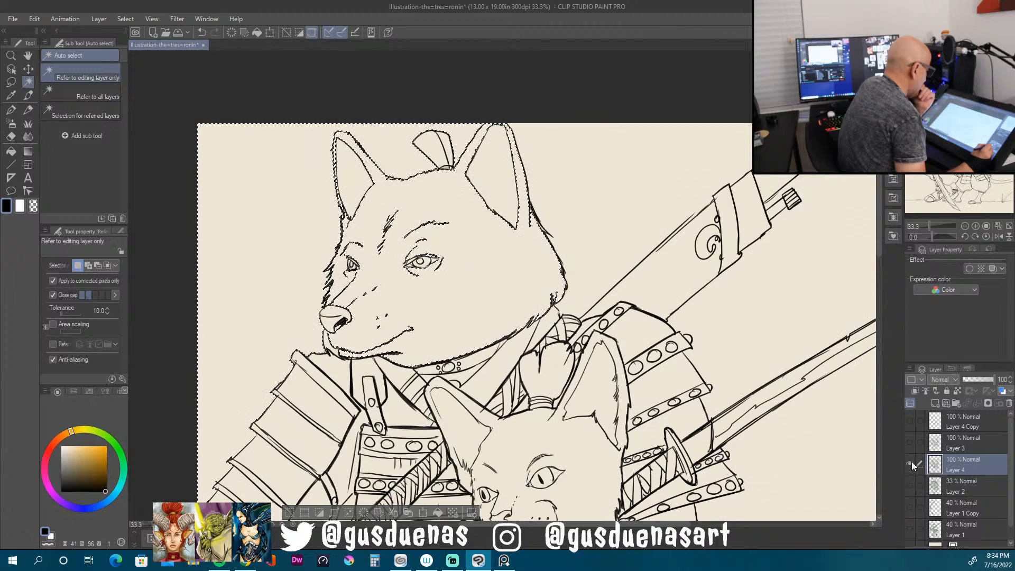
key(ctrl+d)
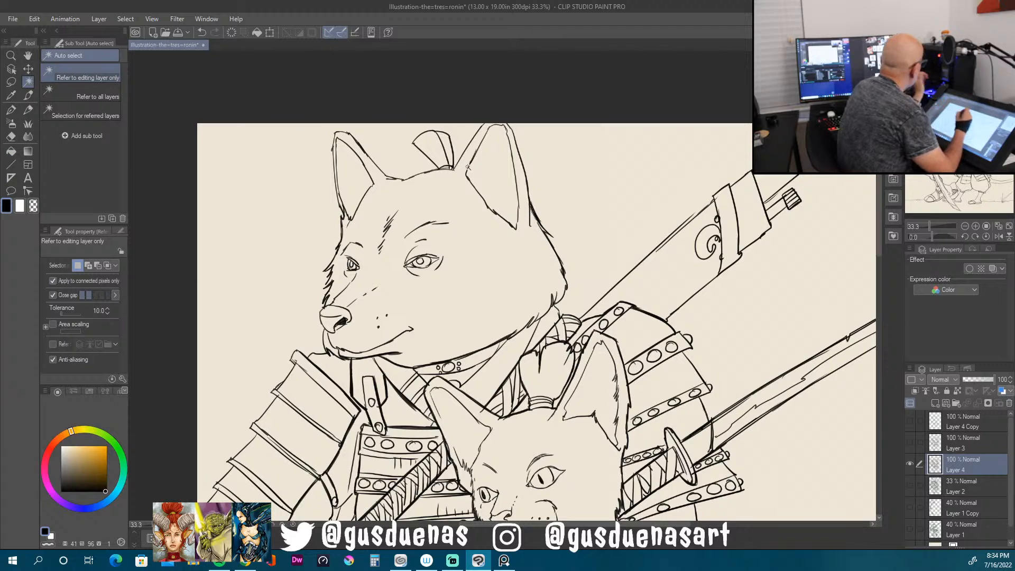
Step: Auto-select inside the wolf's head to find the leak, clear the selection, and close the gap in the face outline with the Darker pencil
scroll(468, 288, up, 1)
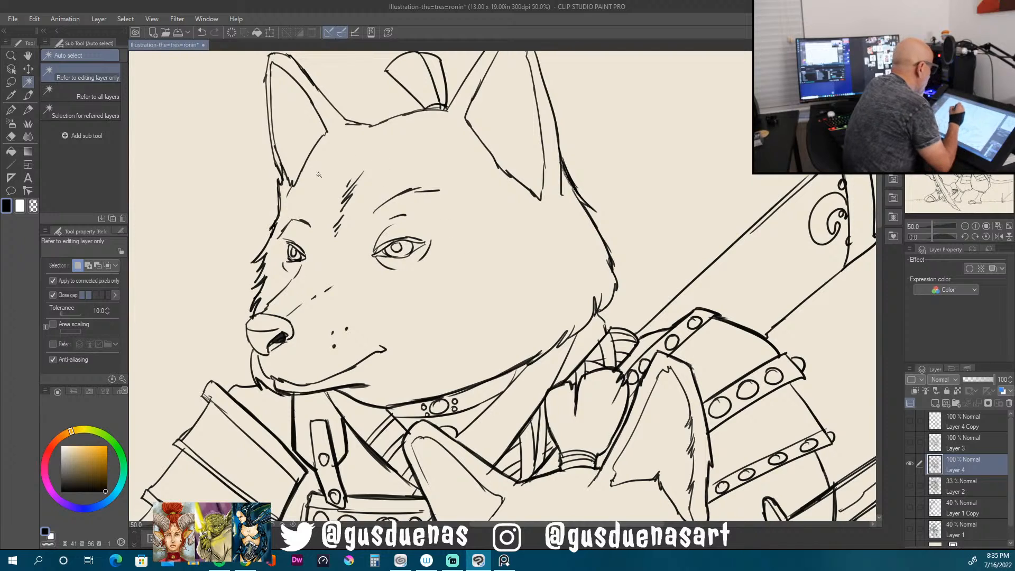
click(319, 174)
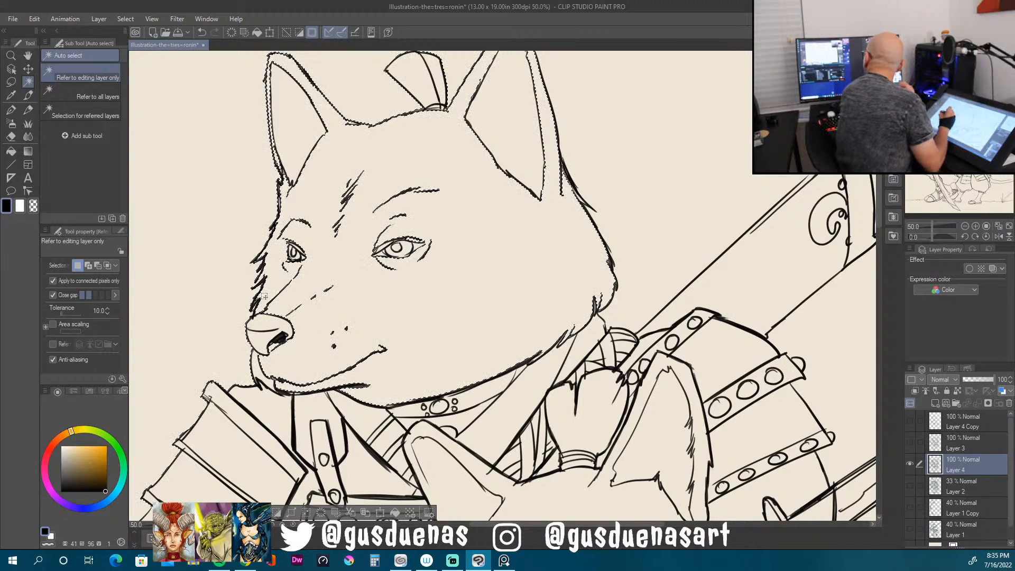
key(p)
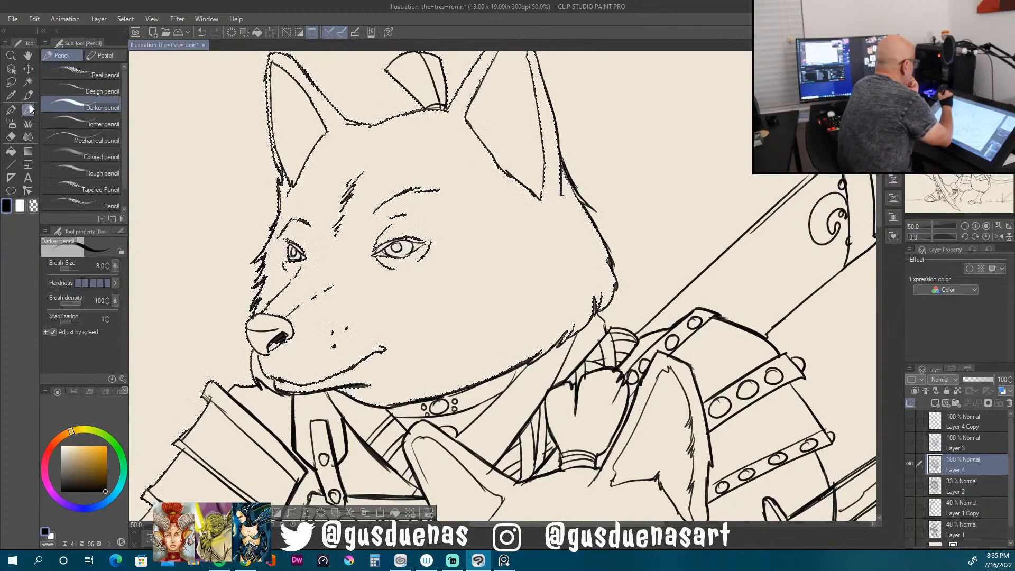
key(ctrl+d)
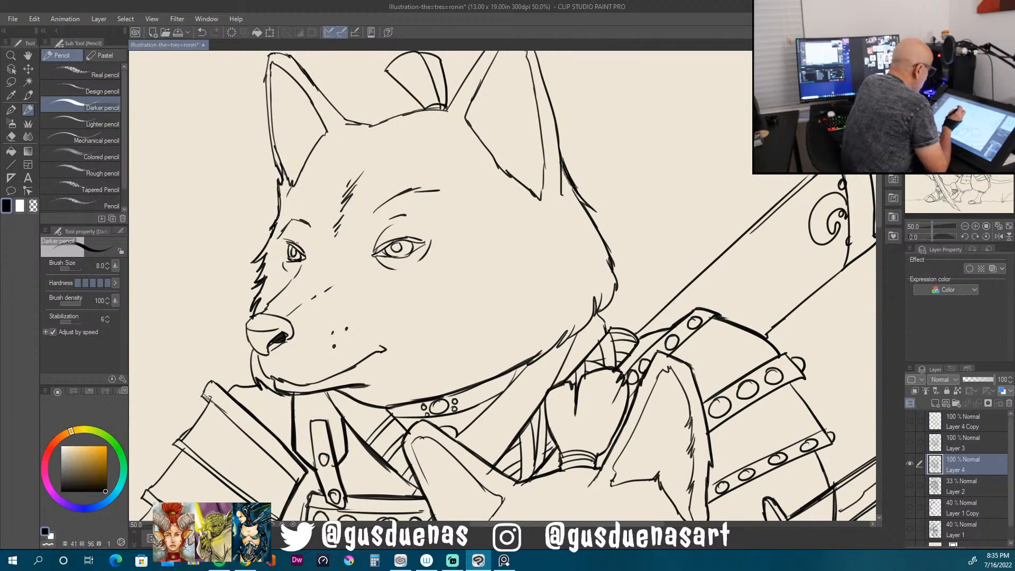
Step: Auto-select the background in front of the wolf's face, adding the areas behind its head and around the sword on its back
key(w)
click(239, 178)
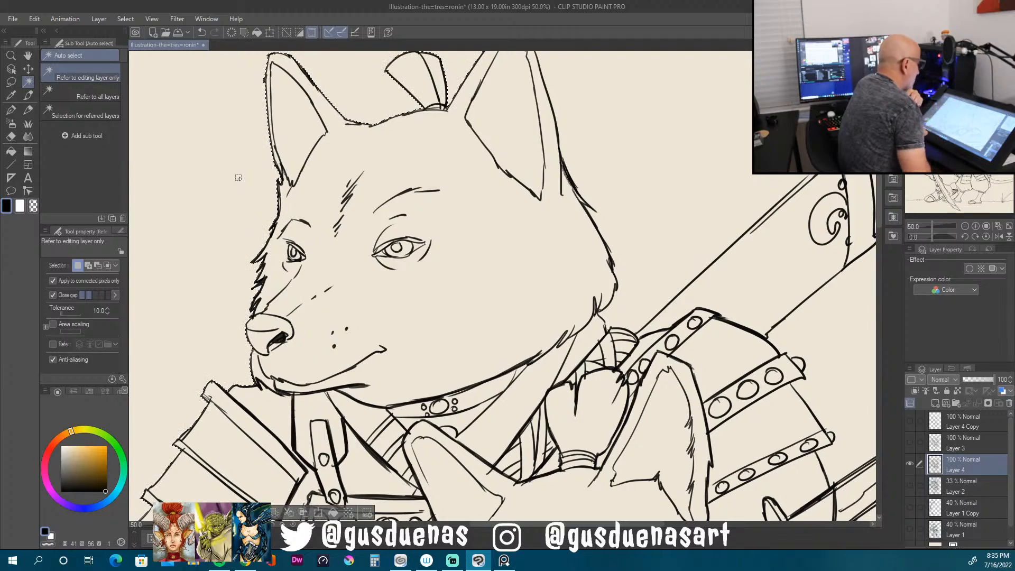
shift+click(664, 173)
shift+click(737, 265)
shift+click(832, 338)
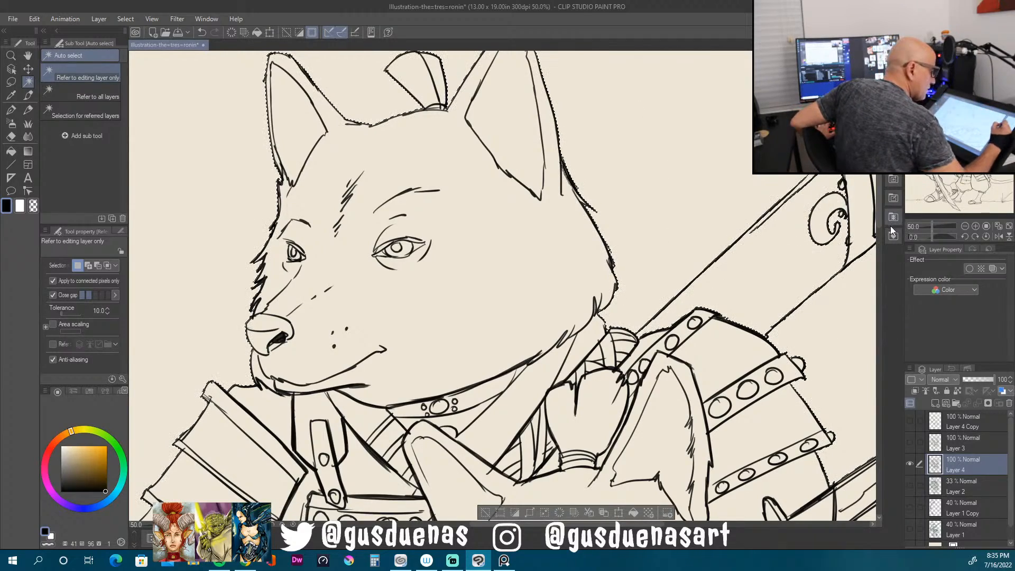
Step: Auto-select the background beside the fox and mouse, check the selection edges across the whole illustration, and clear the selection
drag(881, 221, 883, 264)
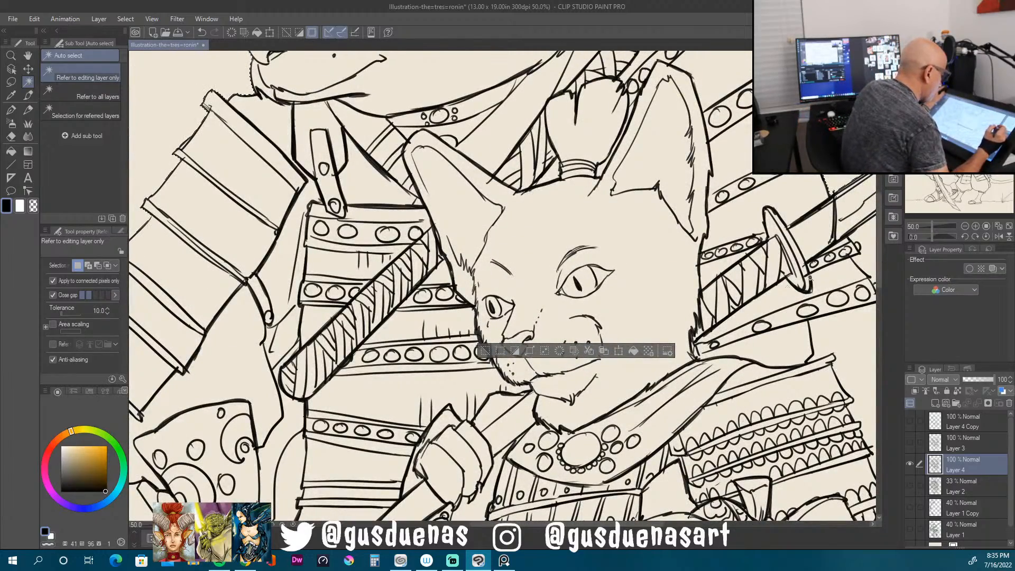
scroll(665, 341, down, 7)
scroll(665, 341, down, 3)
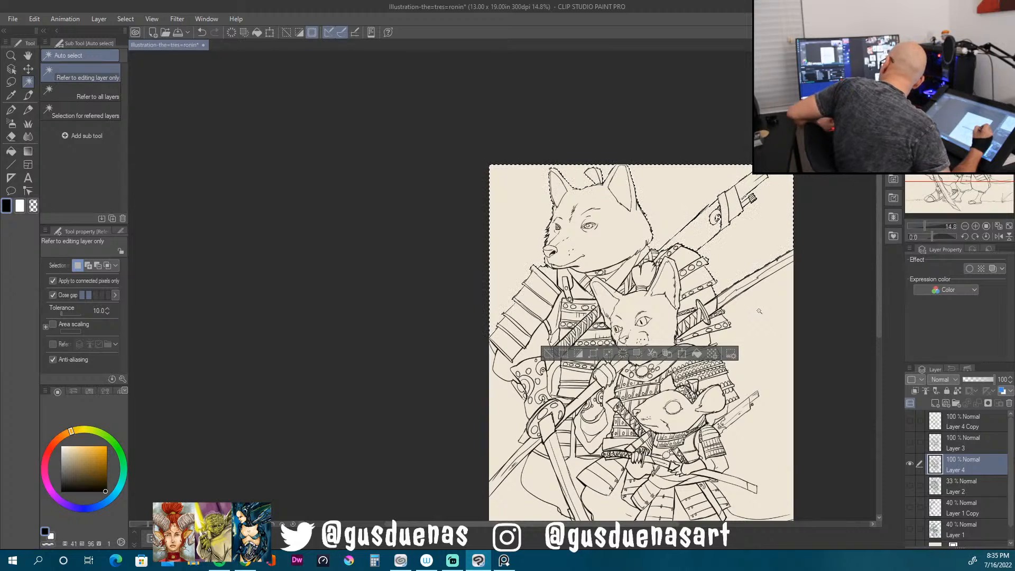
click(764, 341)
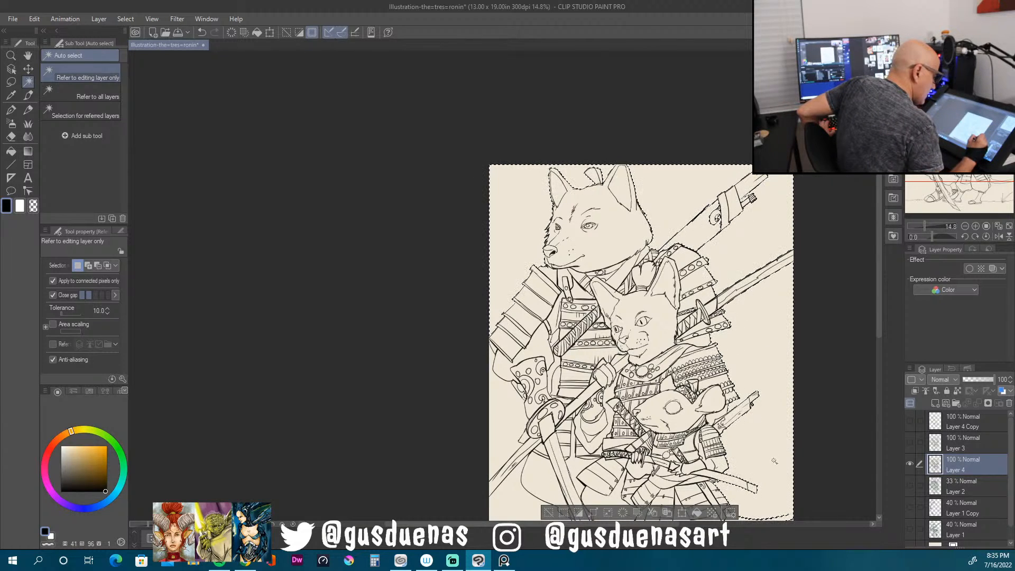
drag(880, 341, 874, 386)
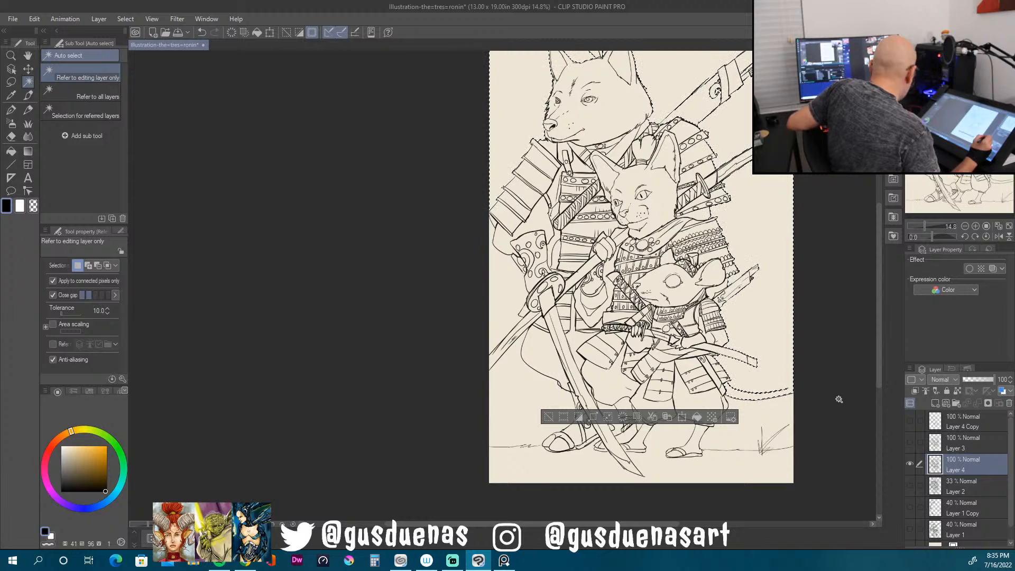
key(ctrl+d)
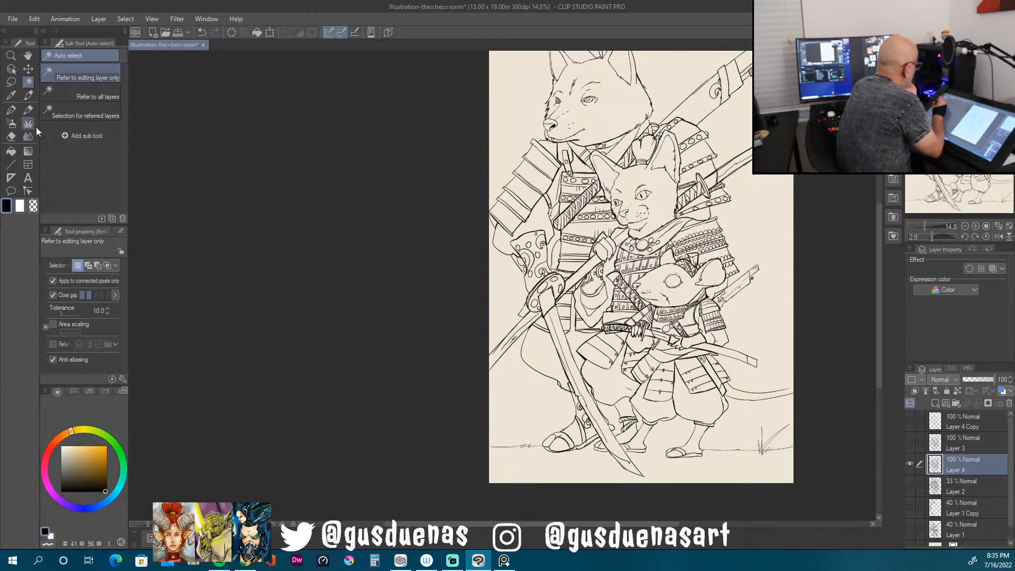
Step: Auto-select the background above the mouse's tail, add the area beneath the tail to check for leaks, and clear the selection
scroll(788, 426, up, 3)
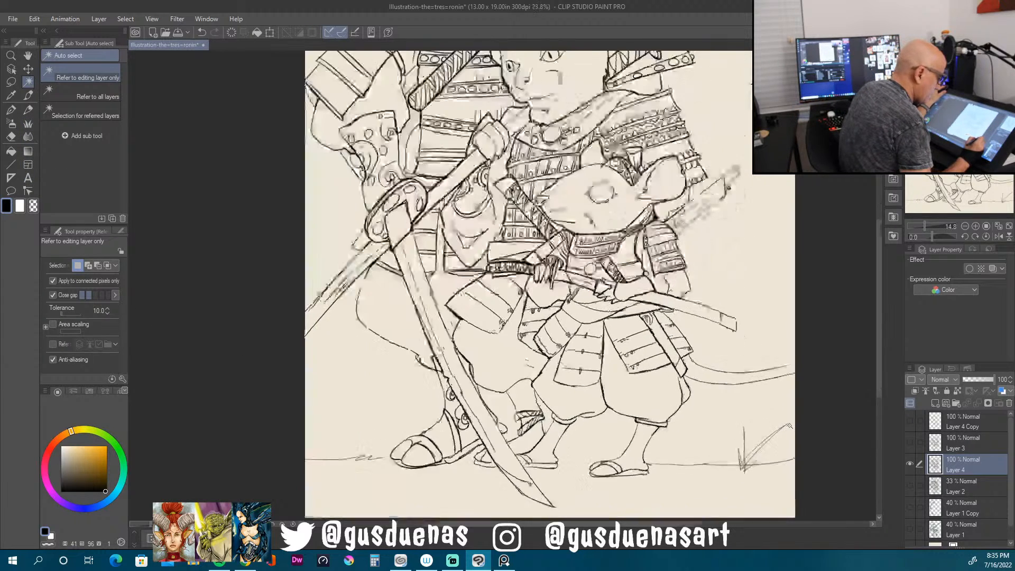
click(28, 109)
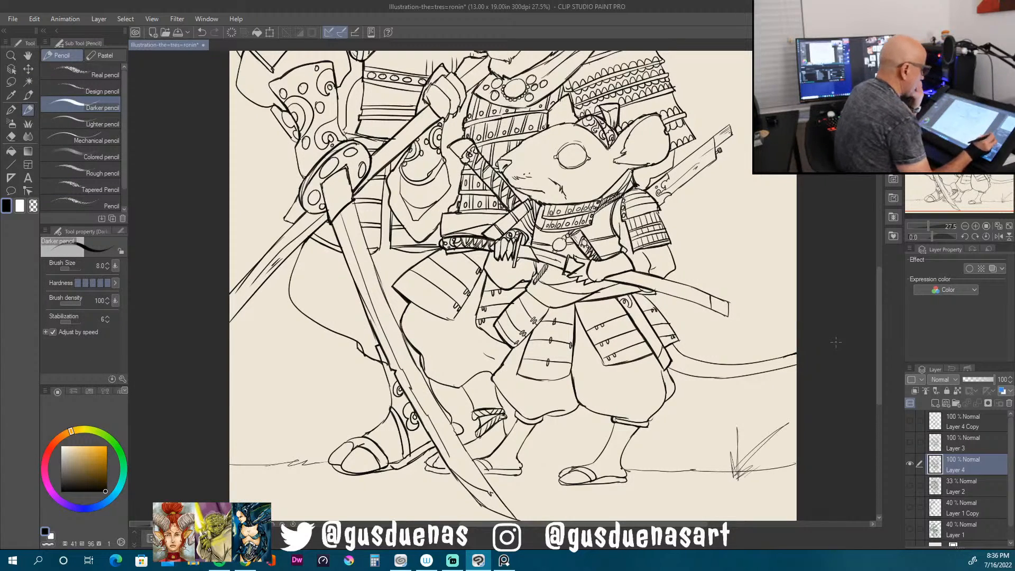
click(29, 82)
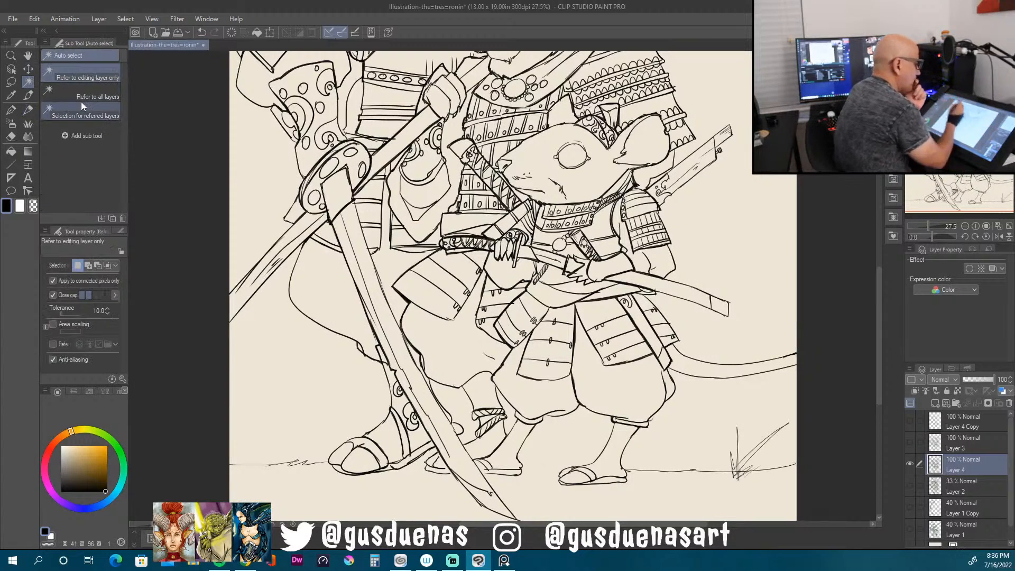
click(762, 238)
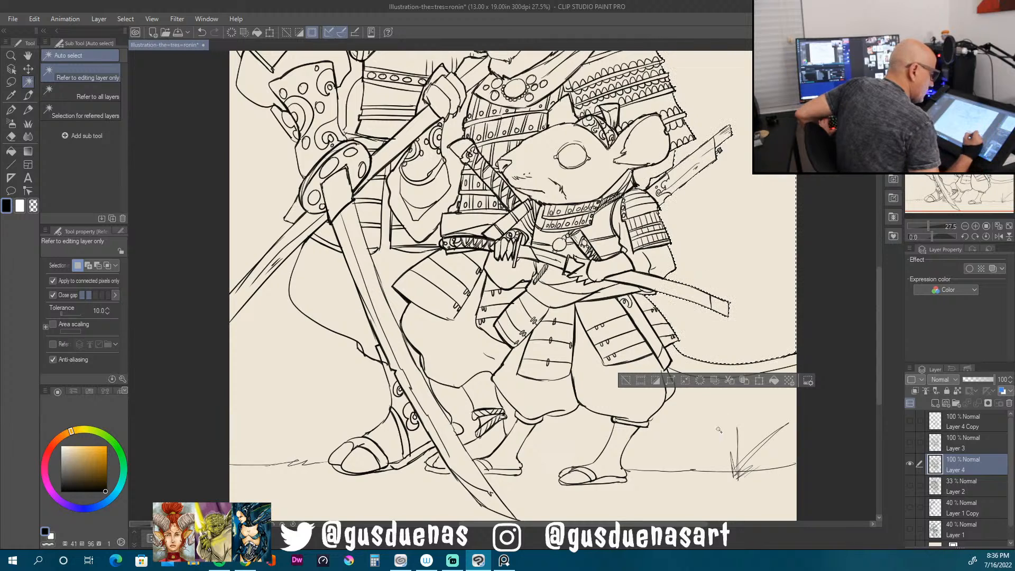
shift+click(796, 403)
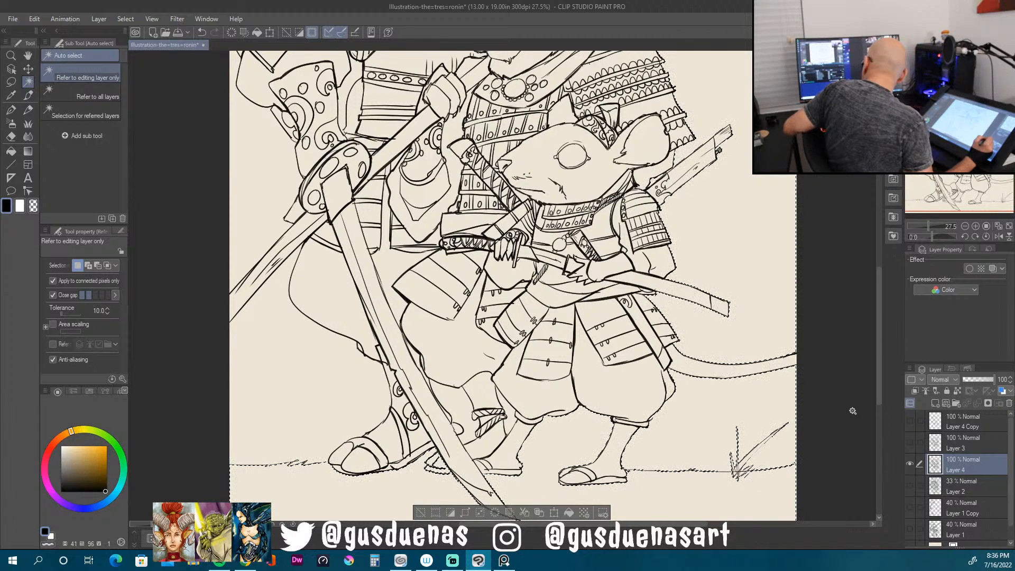
key(ctrl+d)
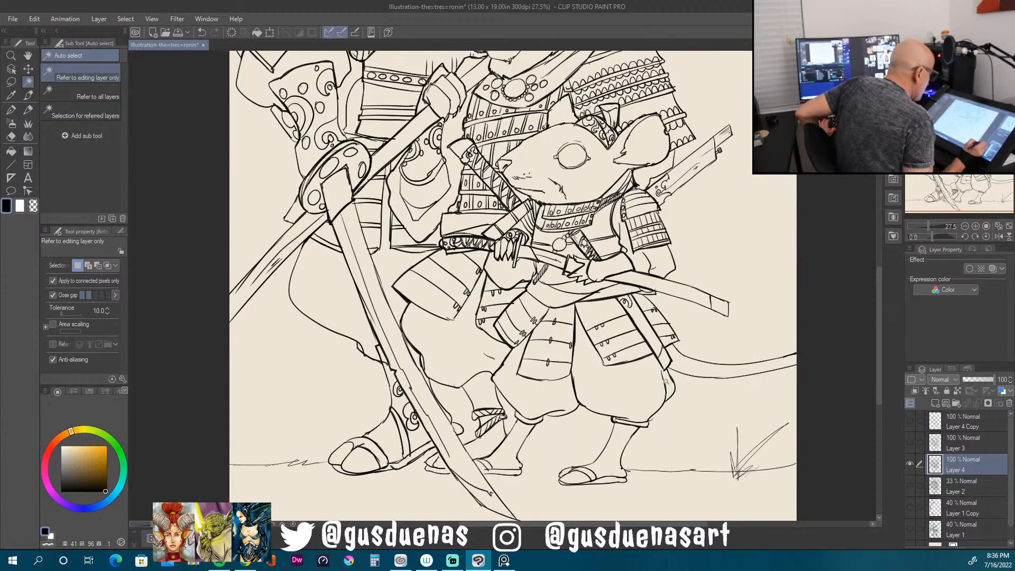
Step: Complete the ground line between the mouse's feet and out to the canvas edge with the Darker pencil at brush size 8
click(28, 109)
drag(630, 470, 796, 465)
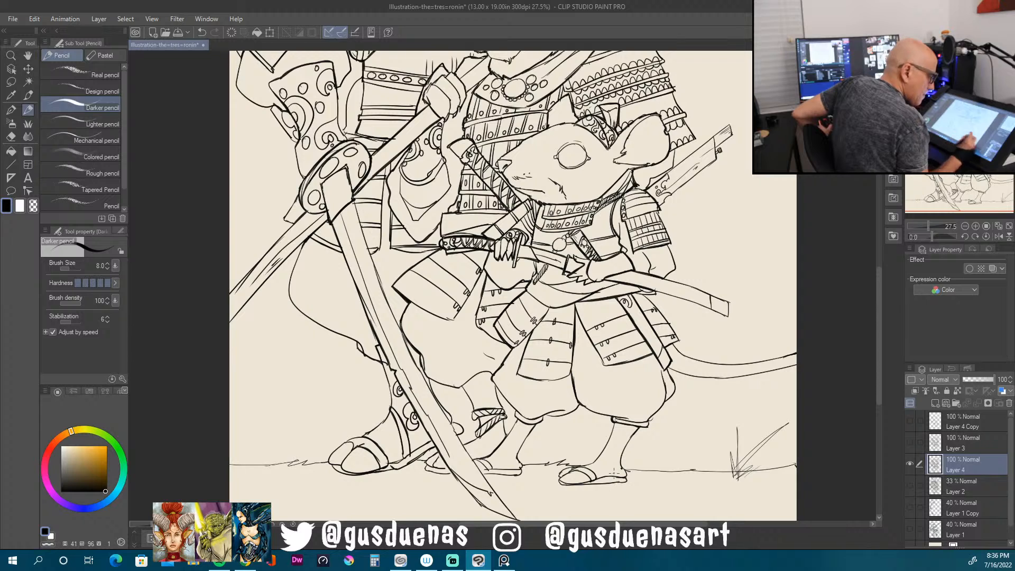
mouse_move(1011, 519)
mouse_down()
mouse_move(1010, 532)
mouse_move(1010, 522)
mouse_up()
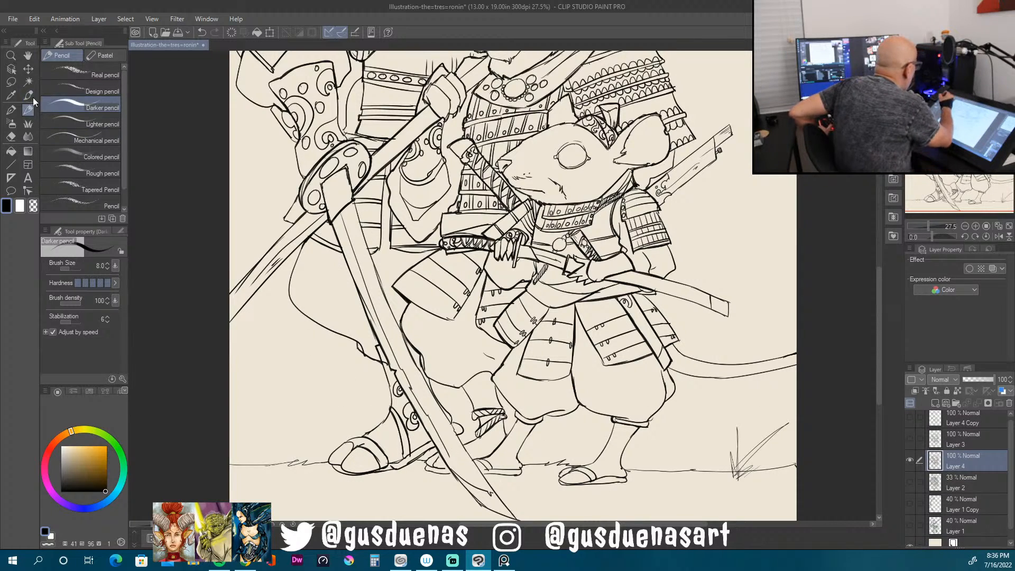
Step: Test the ground line by auto-selecting the area beneath the mouse's tail, adding the area between its legs, and clearing the selection
key(w)
click(718, 429)
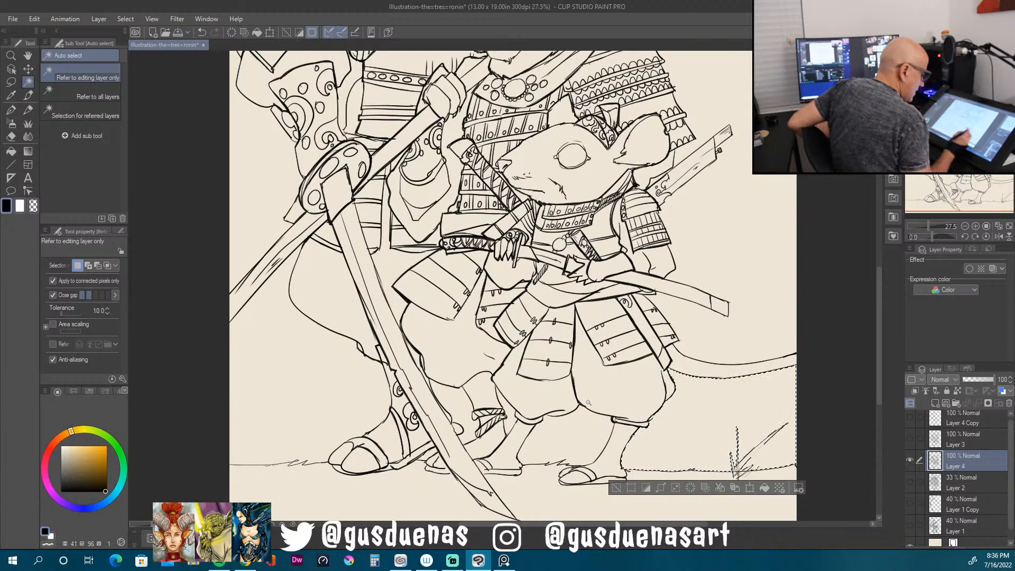
shift+click(582, 444)
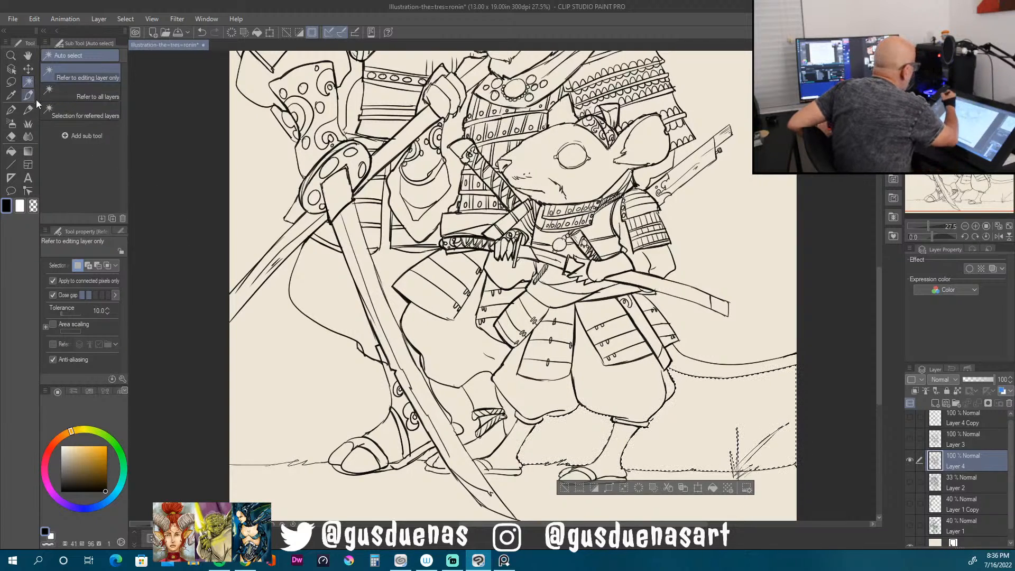
key(ctrl+d)
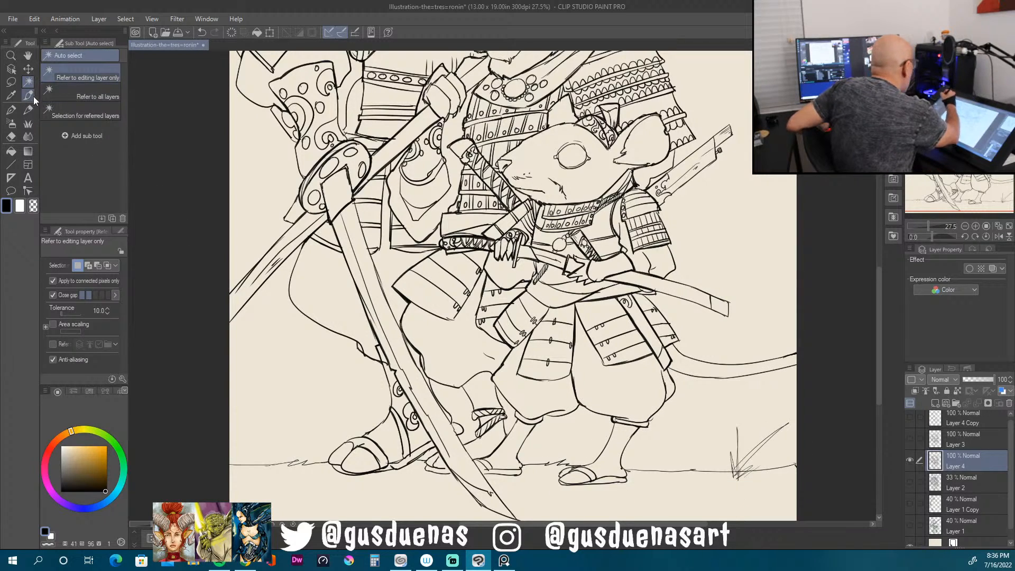
click(29, 110)
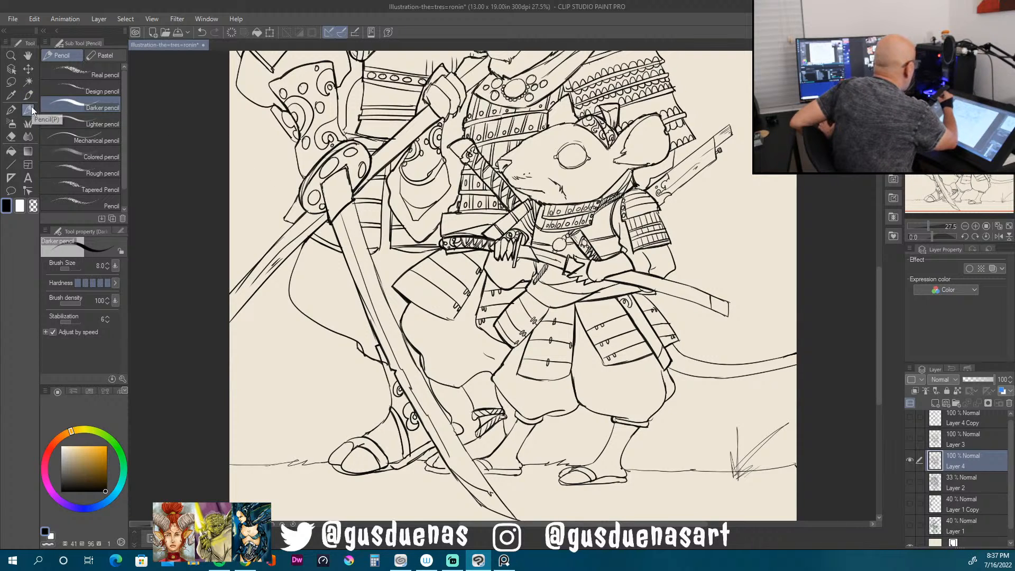
click(28, 81)
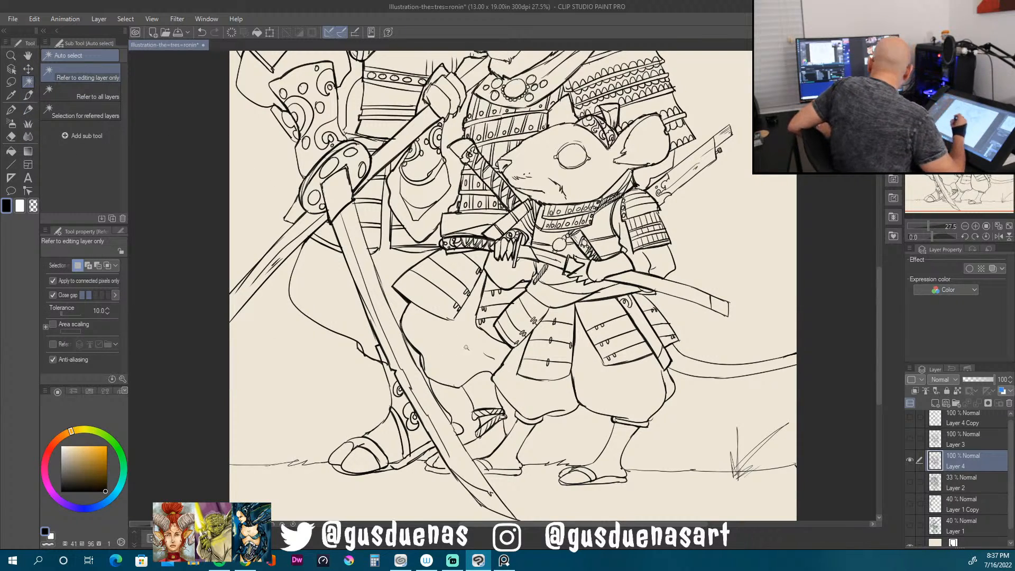
click(464, 406)
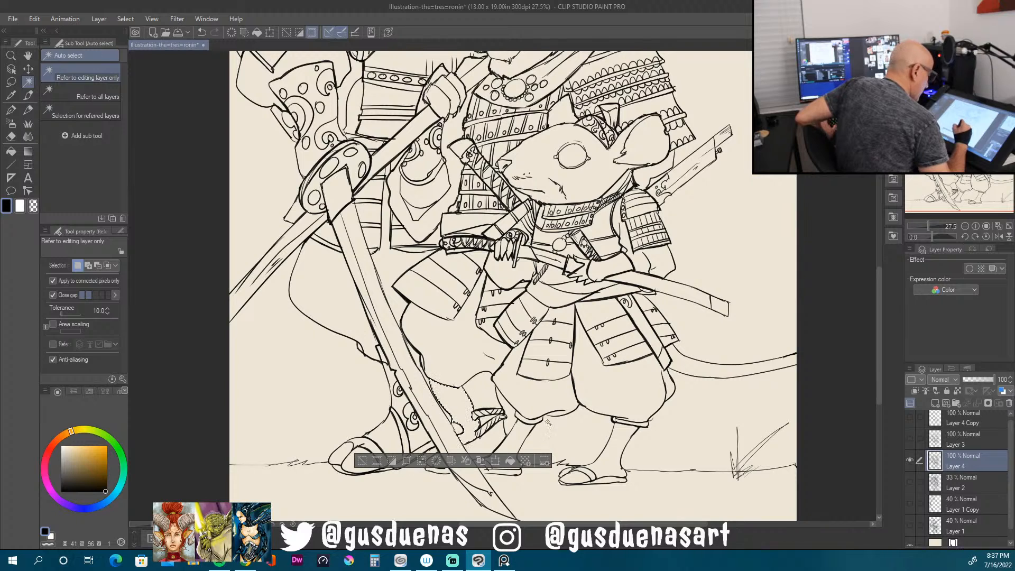
shift+click(601, 436)
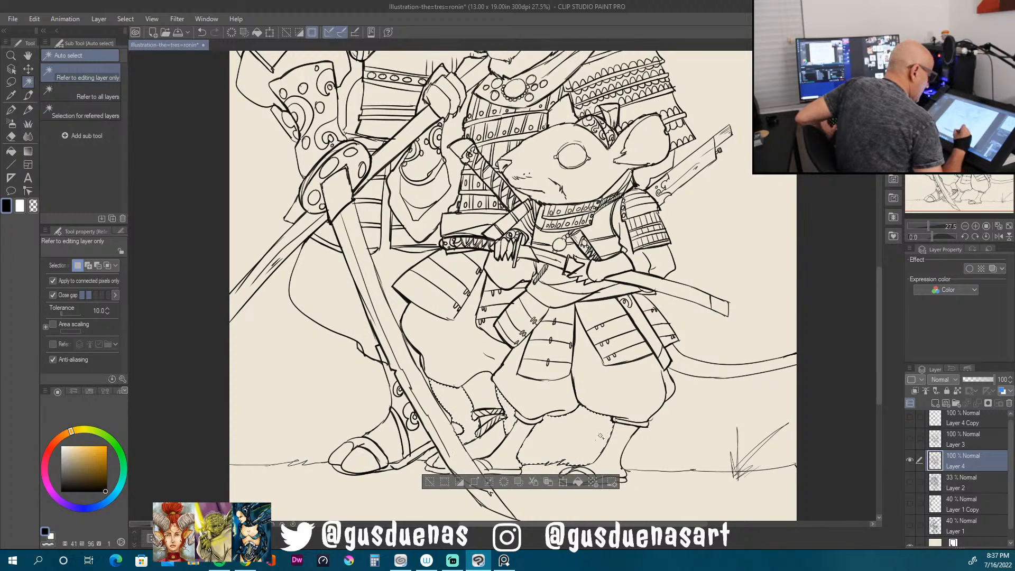
shift+click(734, 422)
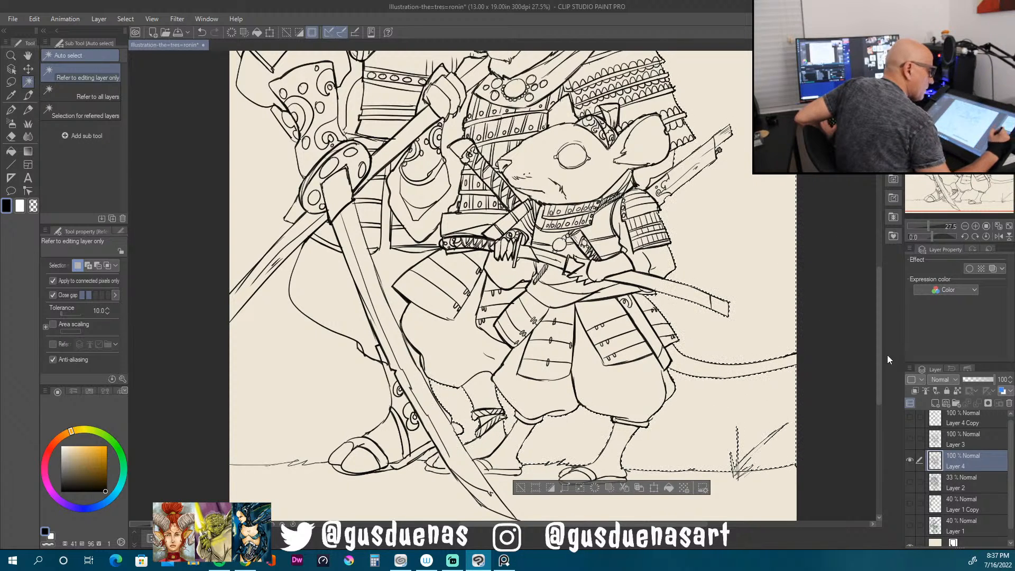
drag(878, 366, 874, 312)
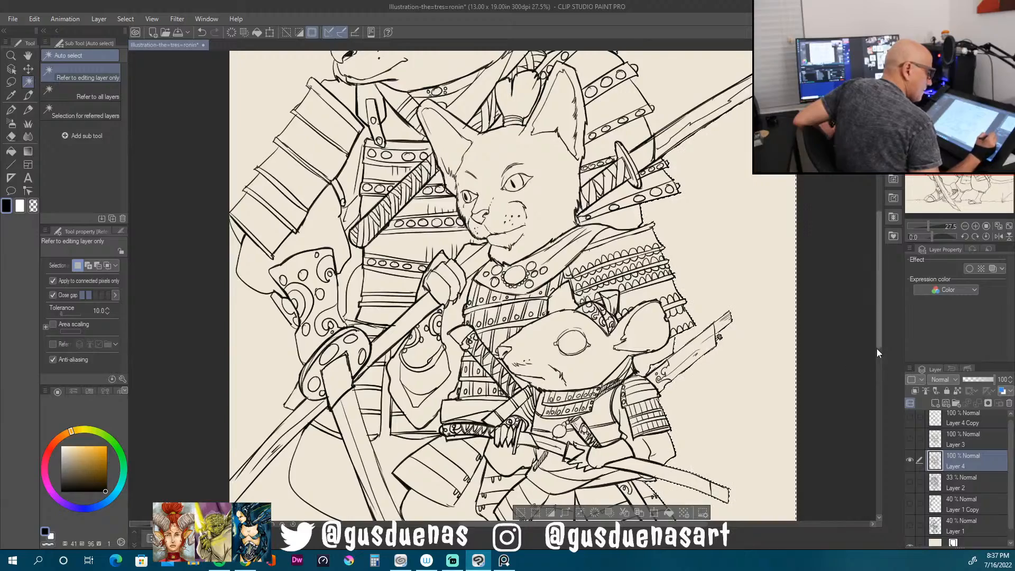
scroll(881, 342, down, 3)
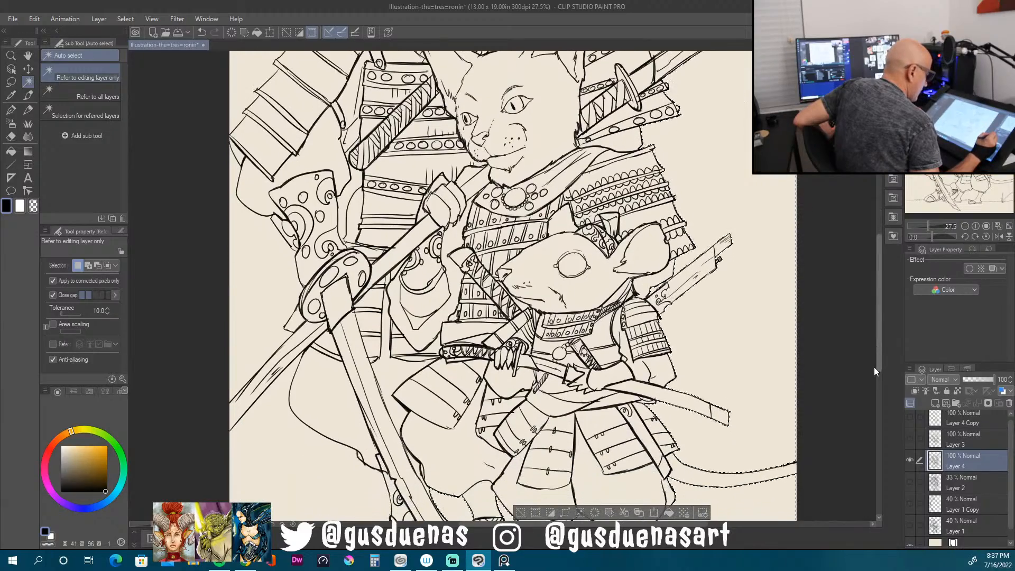
mouse_move(875, 350)
mouse_down()
mouse_move(869, 285)
mouse_move(860, 360)
mouse_move(859, 265)
mouse_move(858, 284)
mouse_up()
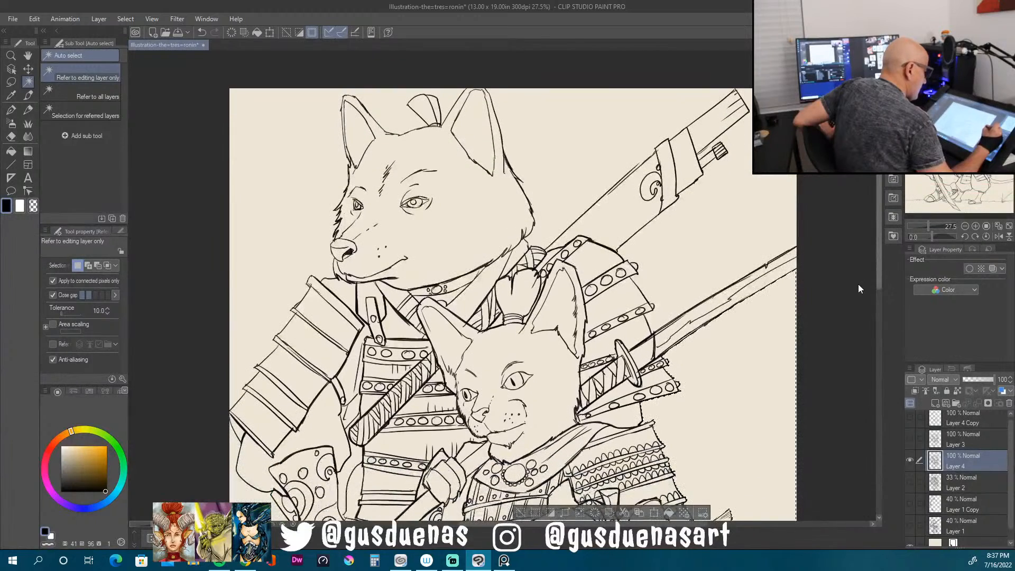
click(586, 179)
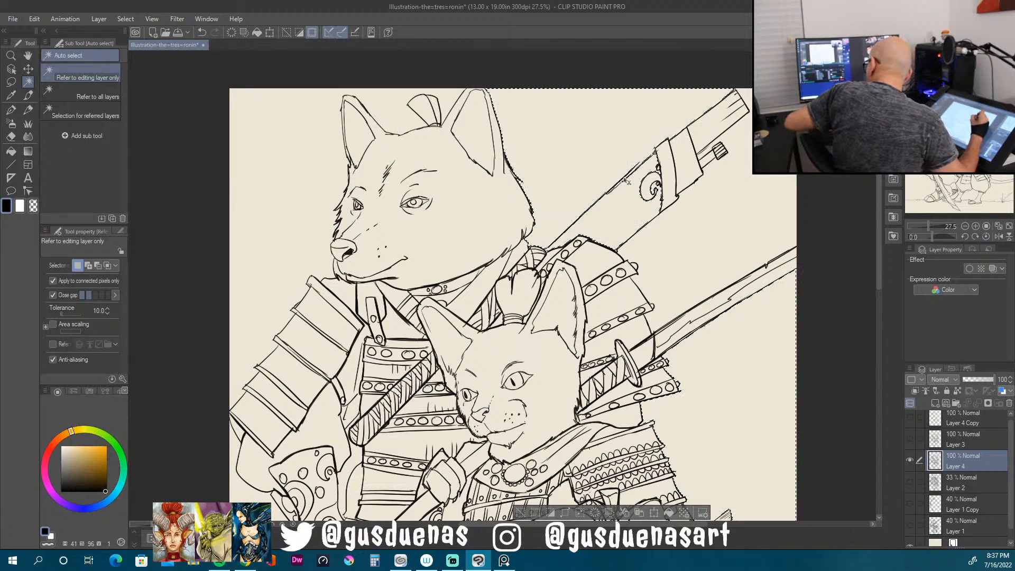
key(ctrl+d)
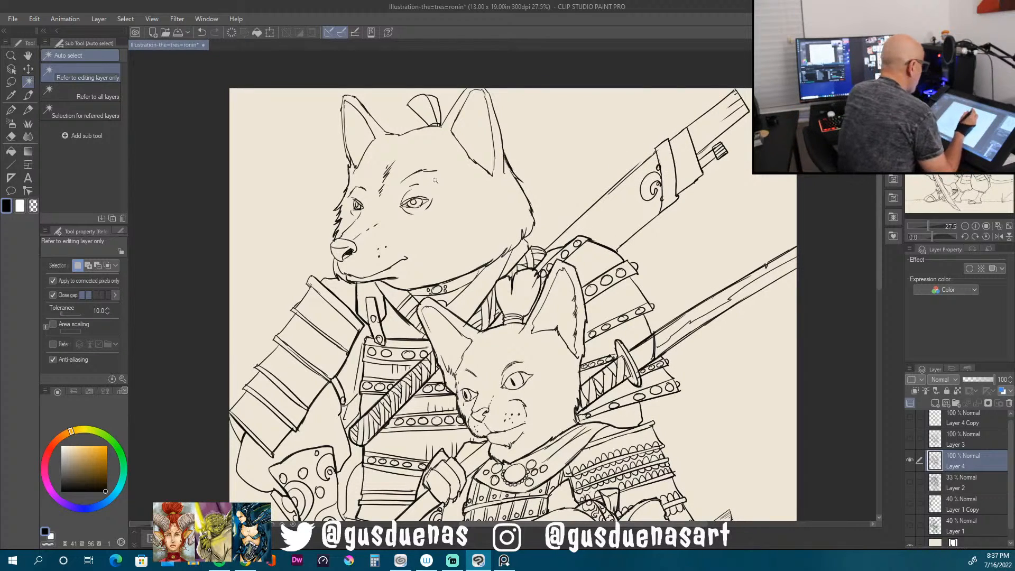
Step: Auto-select the background above the rifle and add the areas between the weapons, beneath the mouse's tail, between the legs and beside the leftmost figure
click(28, 110)
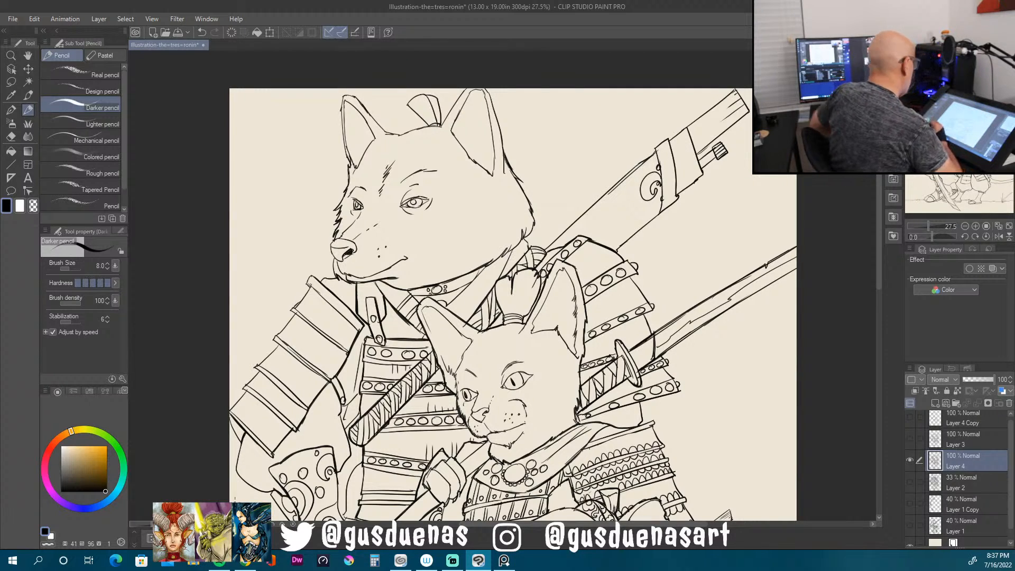
click(28, 81)
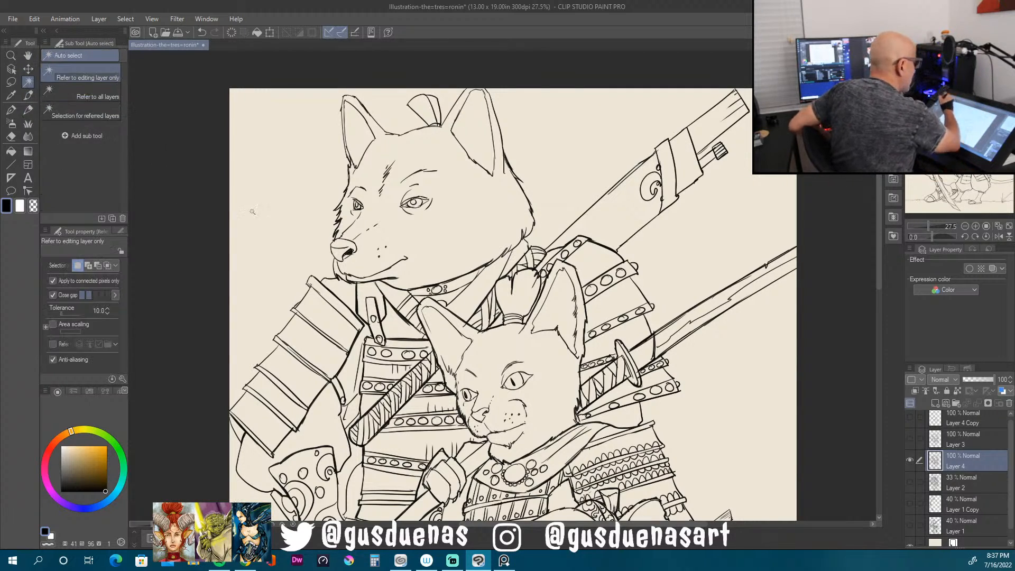
click(581, 158)
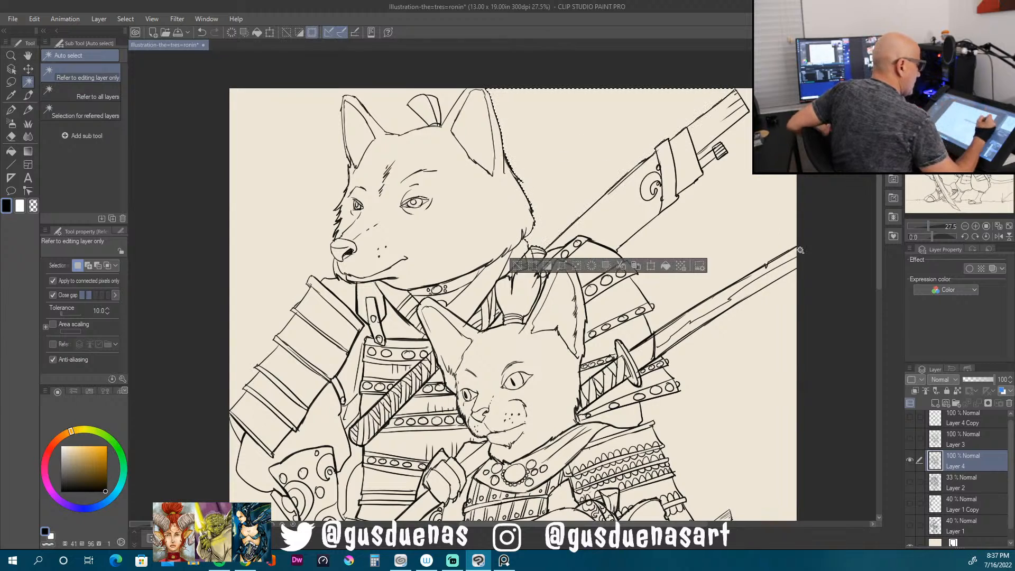
shift+click(752, 224)
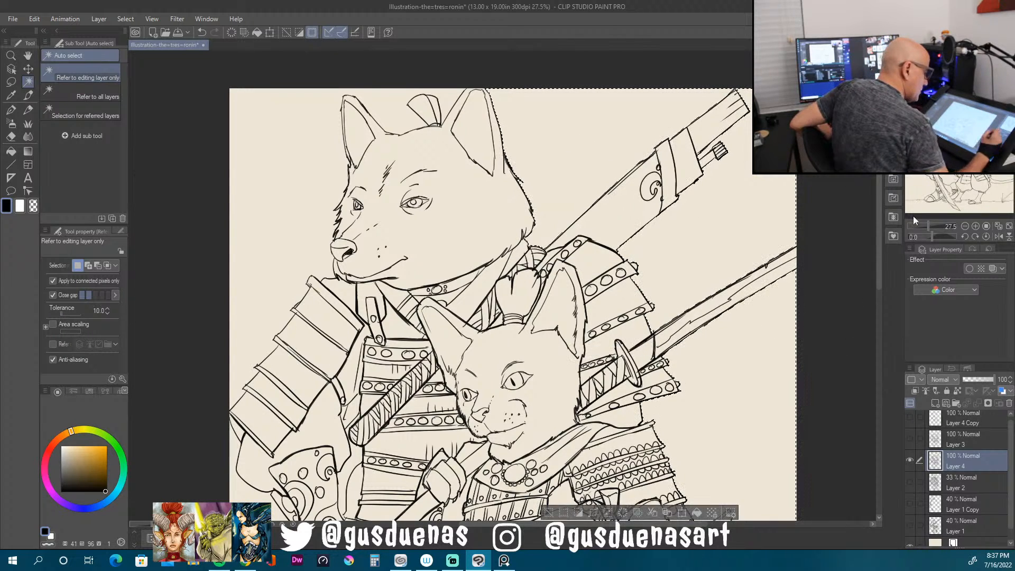
drag(879, 282, 875, 351)
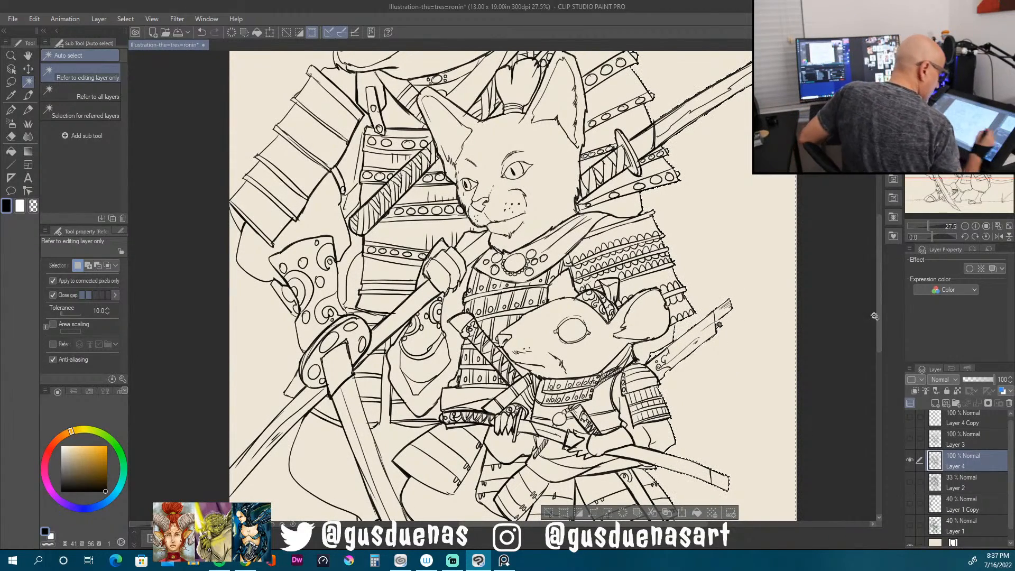
drag(880, 357, 879, 407)
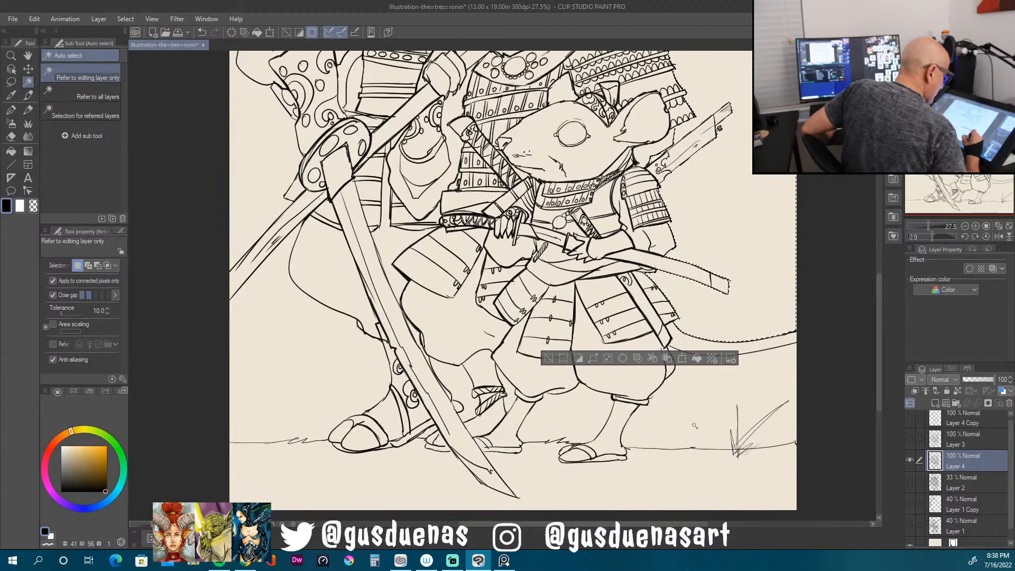
shift+click(706, 398)
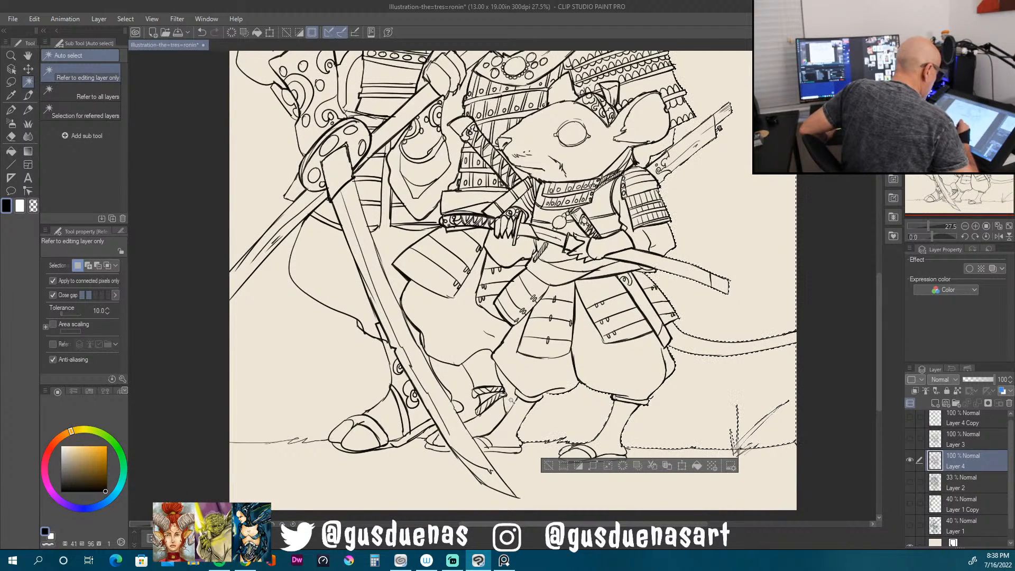
shift+click(476, 416)
shift+click(328, 359)
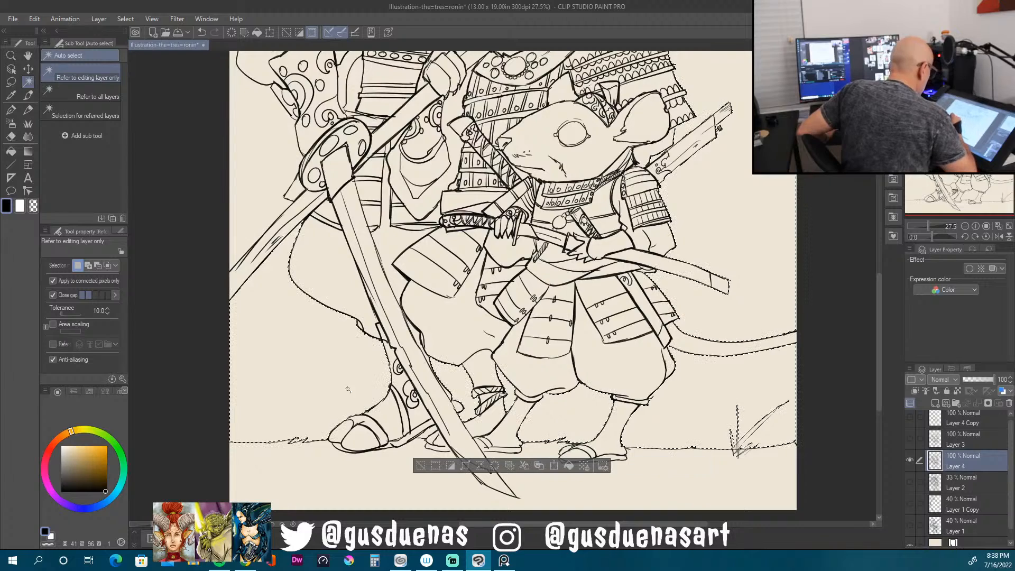
Step: Check the background selection, invert it to select the figures, and add a new layer directly beneath the Layer 4 line art
drag(881, 377, 875, 308)
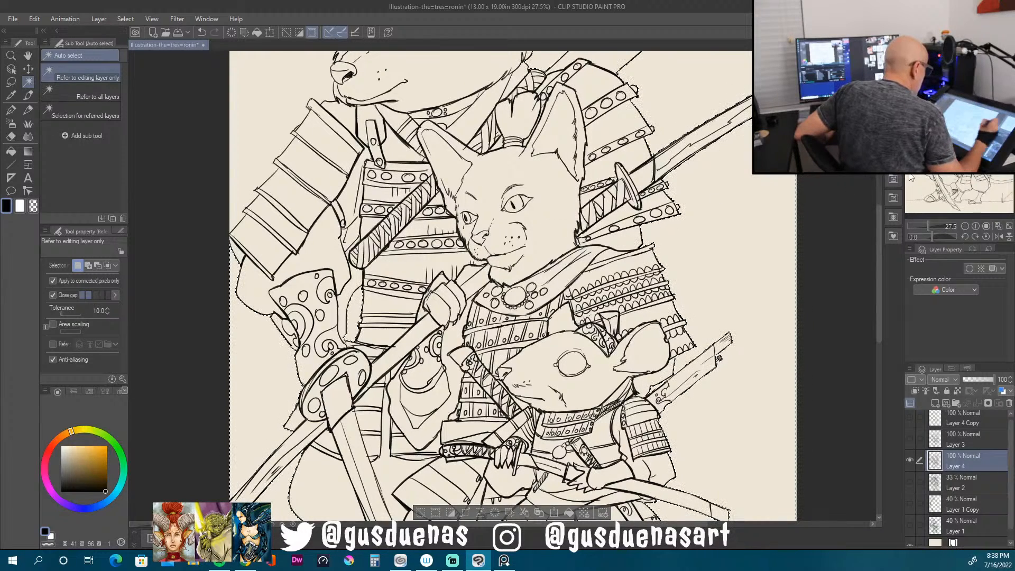
drag(879, 310, 879, 246)
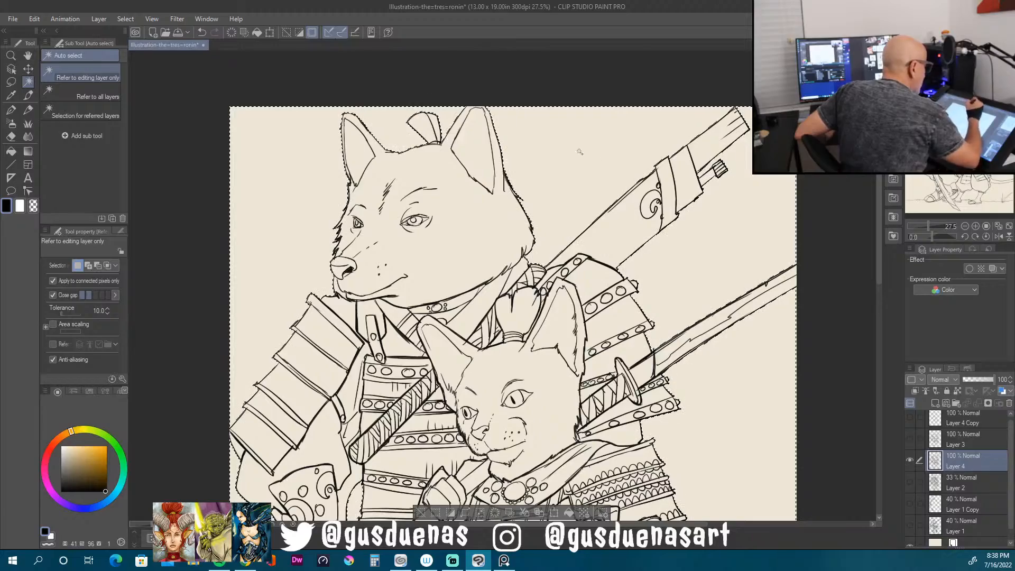
drag(880, 263, 918, 261)
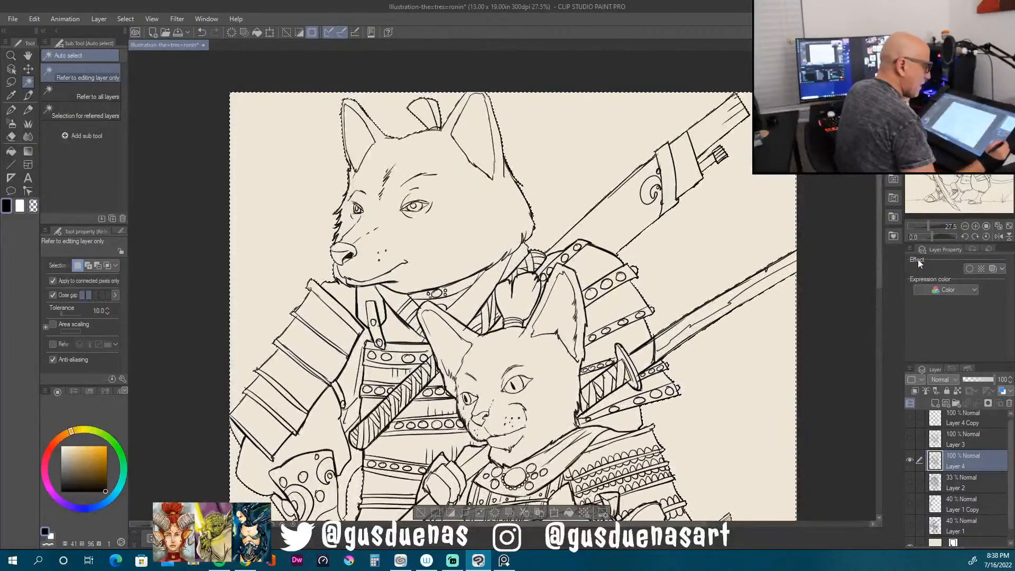
click(125, 18)
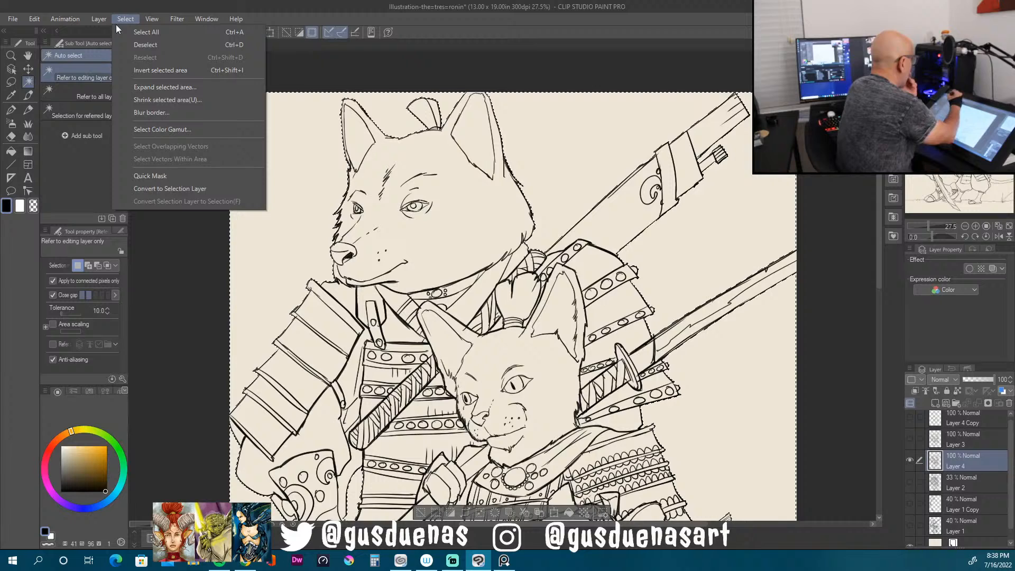
click(163, 71)
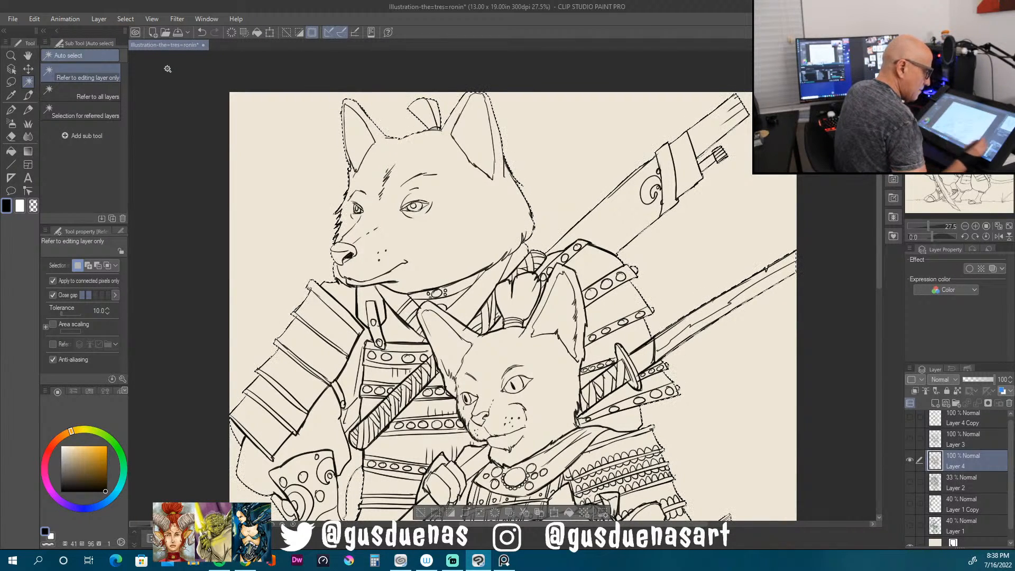
click(952, 400)
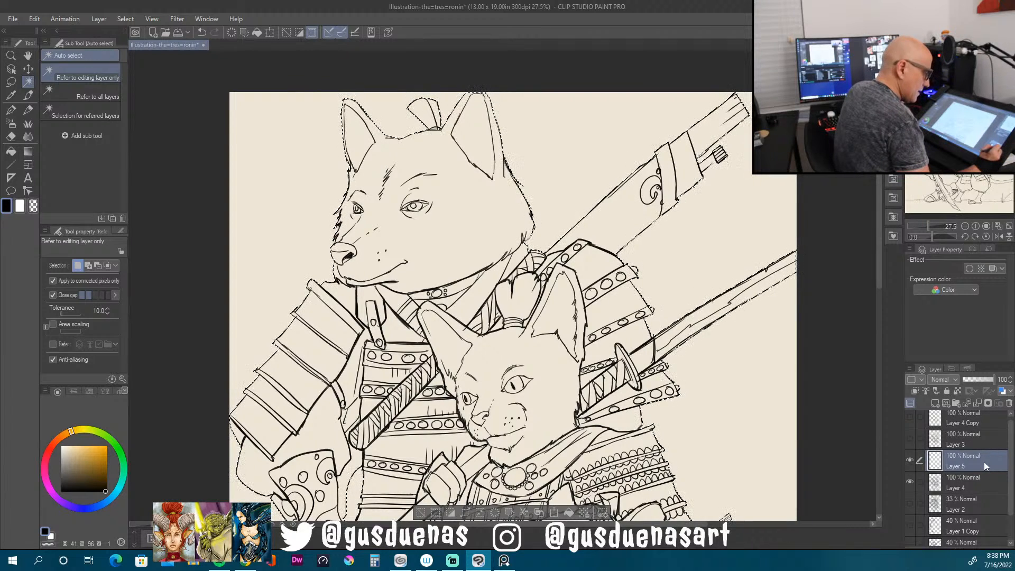
drag(979, 461, 979, 487)
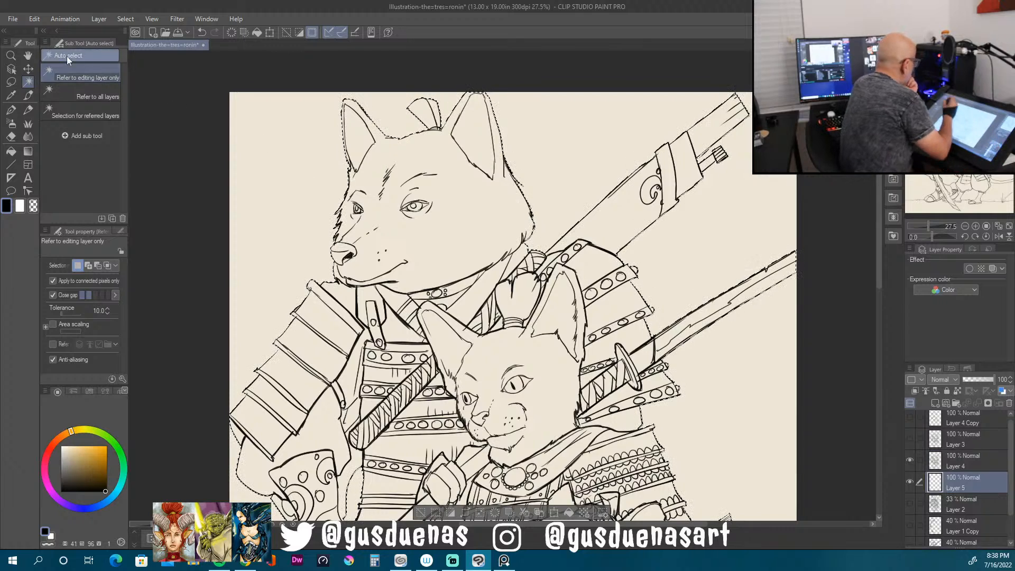
Step: Choose the Dehame-Oil-Oct-2017 brush and set the drawing colour to a pale peach with HSV values 23, 22, 100
click(28, 96)
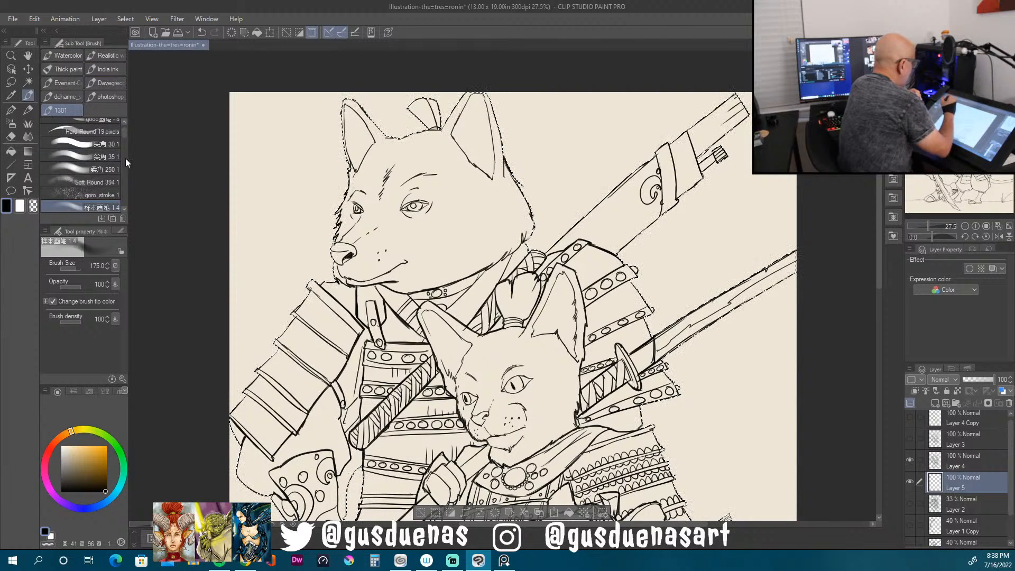
scroll(123, 130, up, 2)
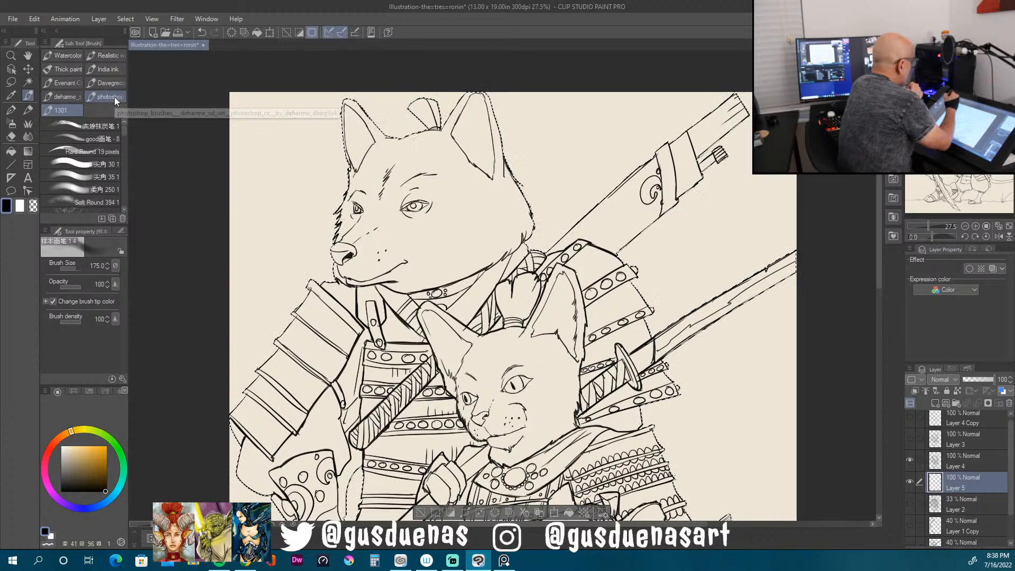
click(74, 95)
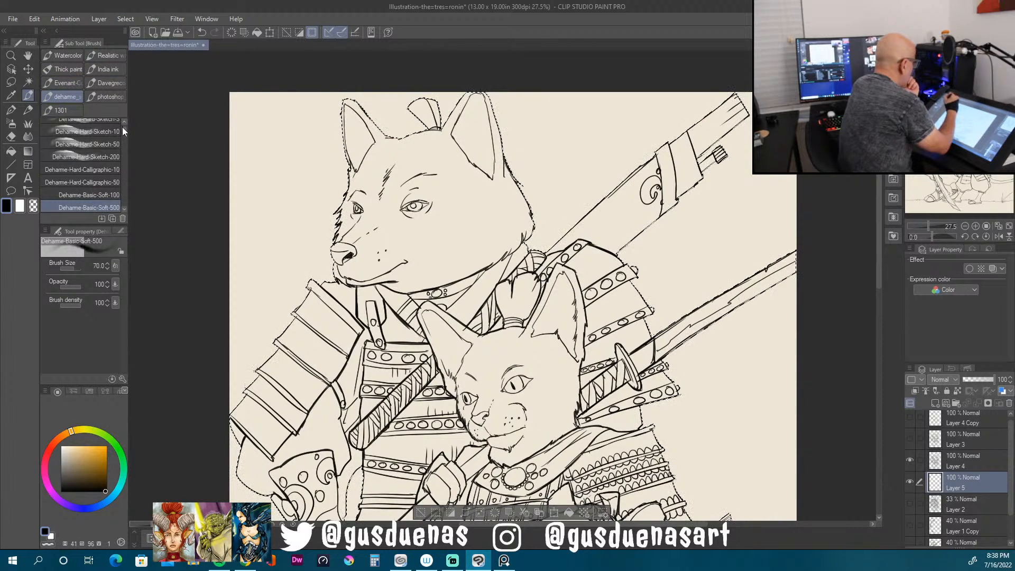
click(125, 95)
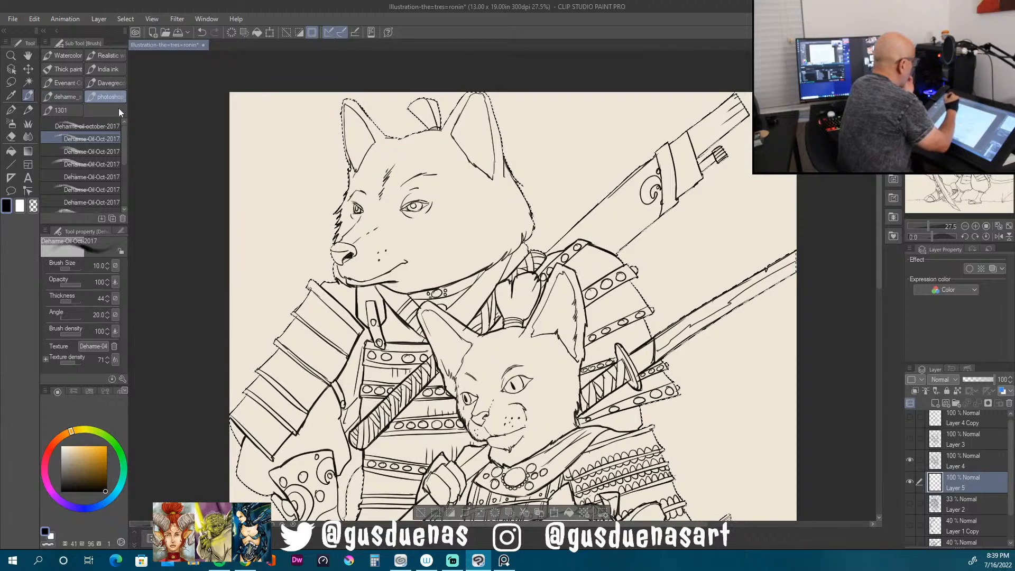
click(59, 440)
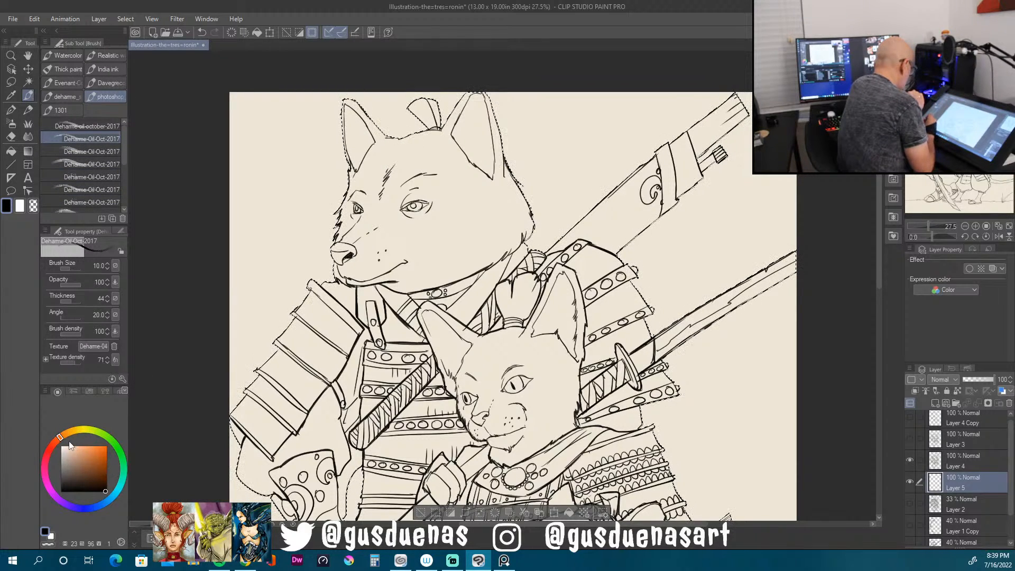
click(84, 446)
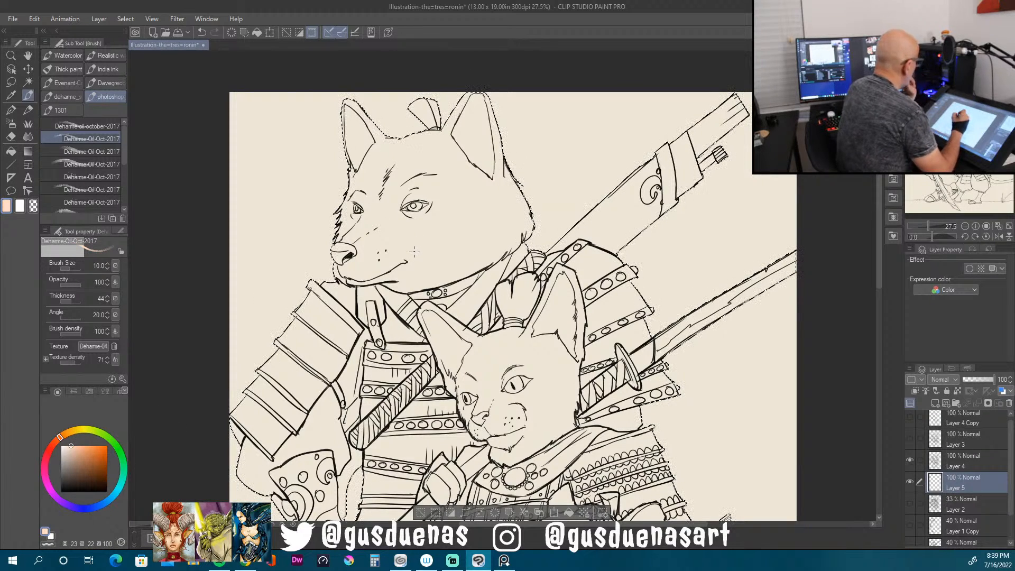
Step: Enlarge the oil brush to size 500 and paint the peach base over the tallest figure's head, ears, topknot and shoulder armour
key(bracketright)
key(bracketright)
key(bracketright)
key(bracketright)
key(bracketright)
key(bracketright)
key(bracketright)
key(bracketright)
key(bracketright)
key(bracketright)
key(bracketright)
key(bracketright)
key(bracketright)
key(bracketright)
key(bracketright)
key(bracketright)
key(bracketright)
key(bracketright)
key(bracketright)
key(bracketright)
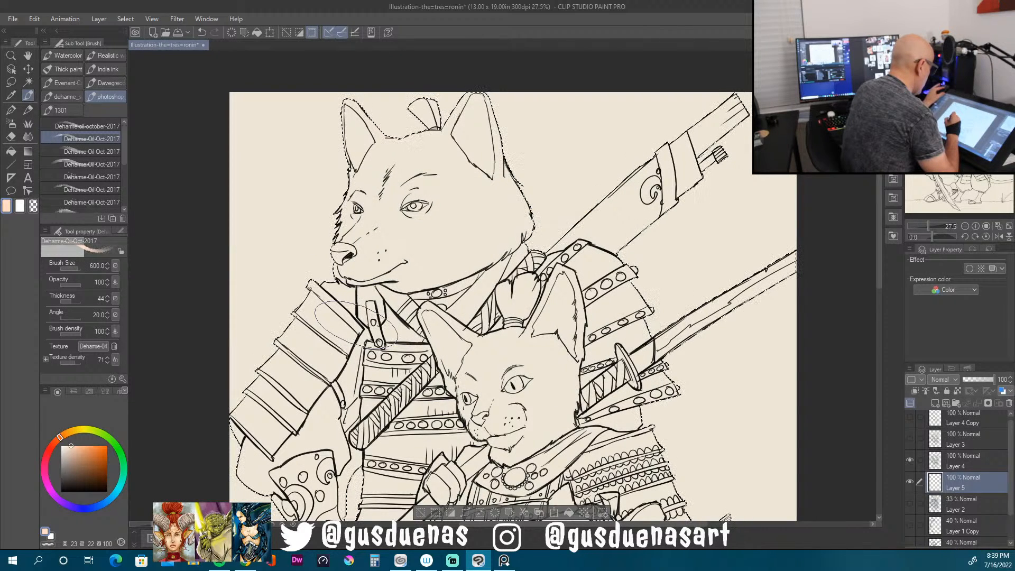
key(bracketleft)
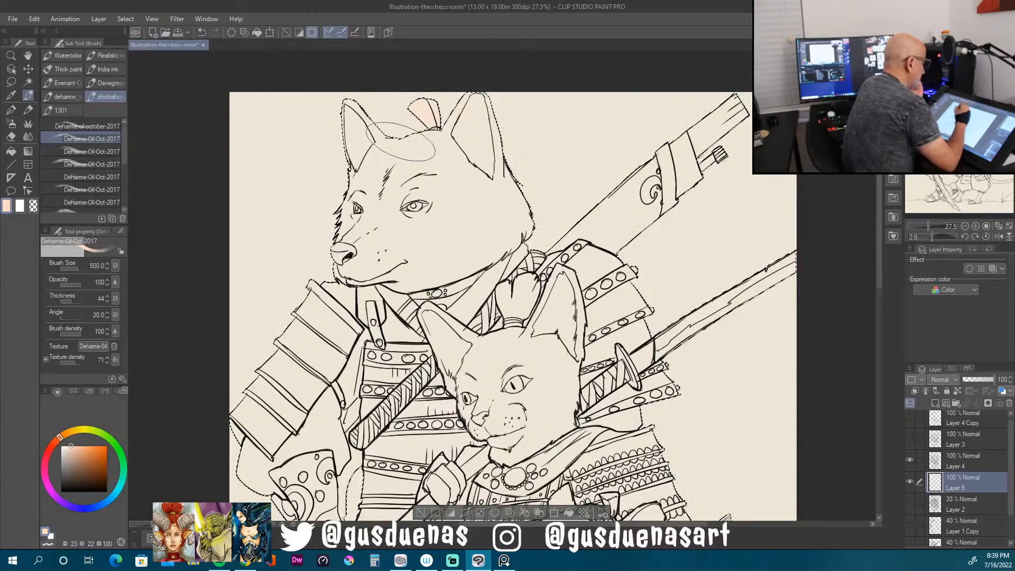
drag(369, 236, 474, 170)
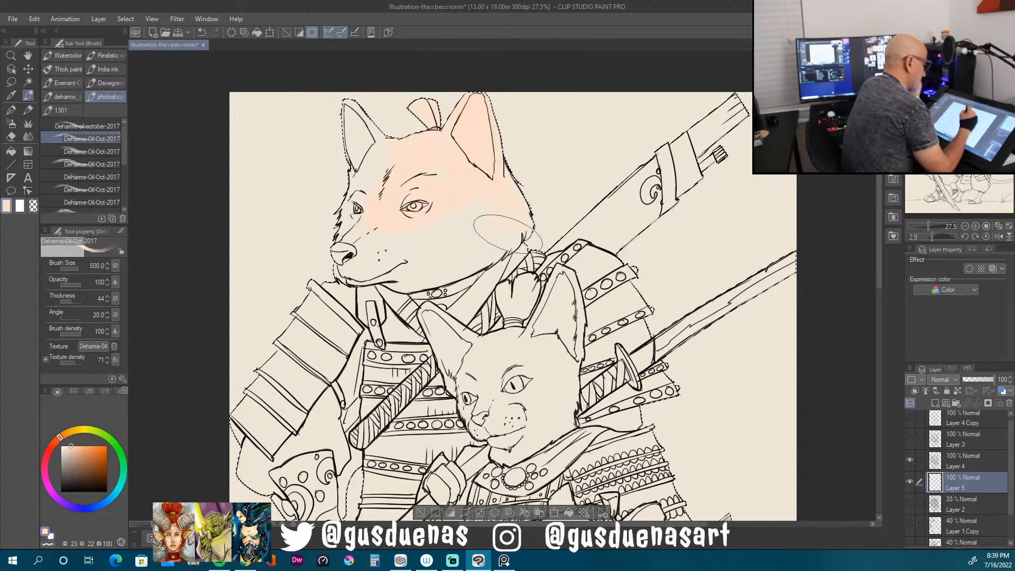
mouse_move(495, 267)
mouse_down()
mouse_move(481, 233)
mouse_move(483, 204)
mouse_move(443, 276)
mouse_move(459, 214)
mouse_move(433, 265)
mouse_move(392, 247)
mouse_move(369, 259)
mouse_up()
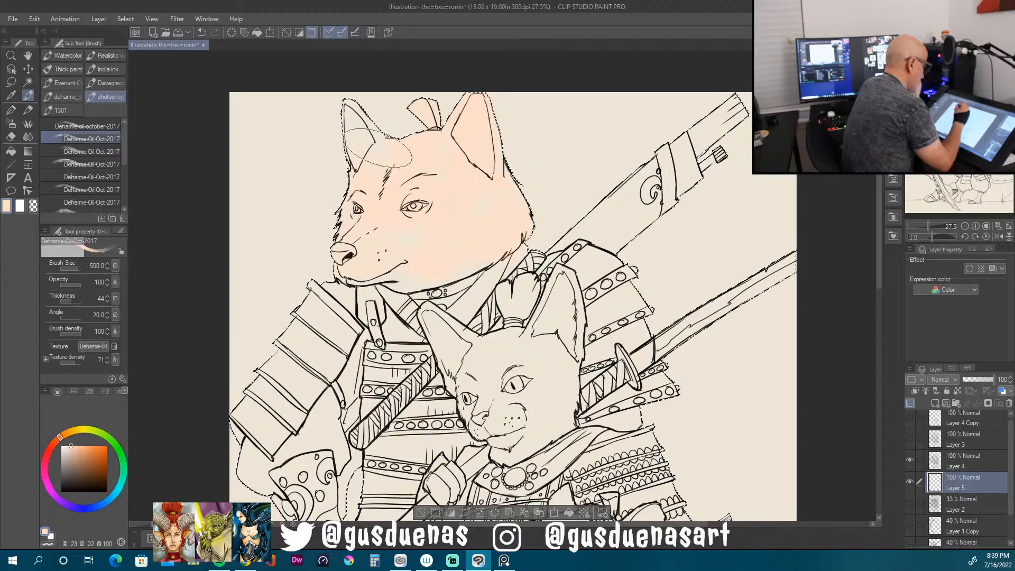
mouse_move(364, 155)
mouse_down()
mouse_move(354, 194)
mouse_move(342, 297)
mouse_move(350, 281)
mouse_move(376, 289)
mouse_move(336, 335)
mouse_move(325, 304)
mouse_move(283, 419)
mouse_up()
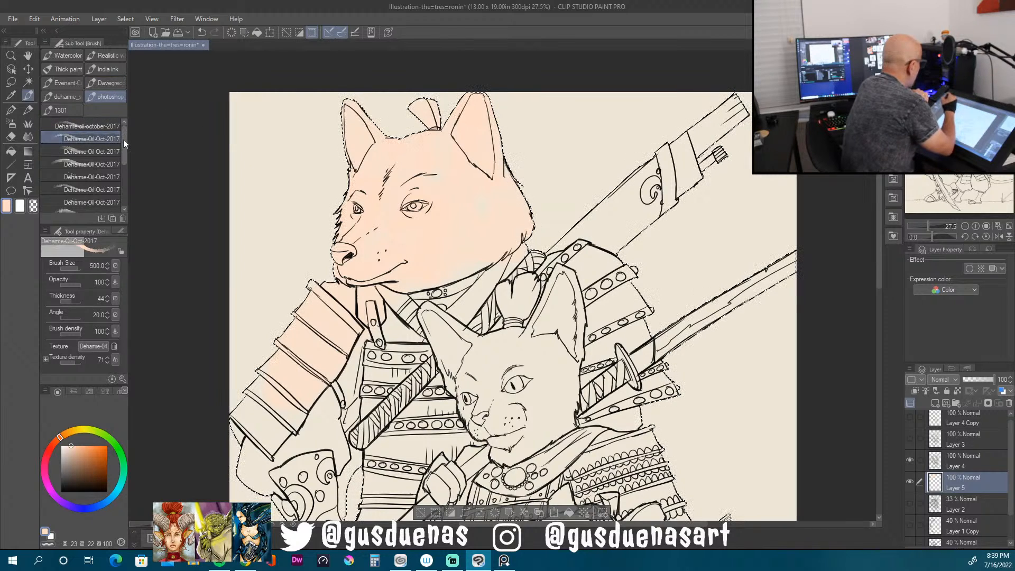
Step: Choose the Opaque watercolor brush at size 150 and paint the peach base over the upper bodies, the cat's head, the rifle and the sword
click(65, 57)
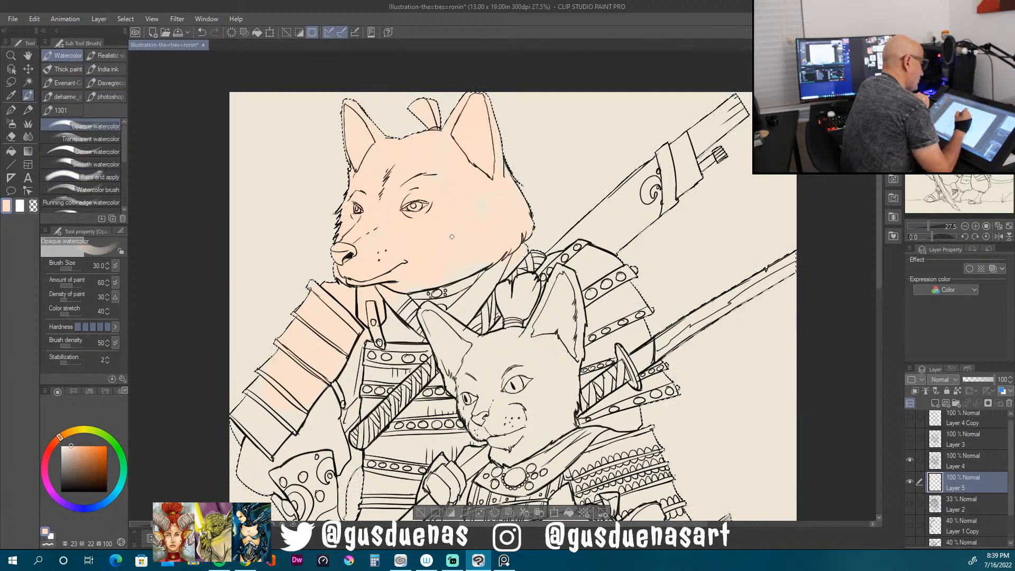
key(bracketright)
key(bracketright)
key(bracketright)
key(bracketright)
key(bracketright)
key(bracketright)
key(bracketright)
key(bracketright)
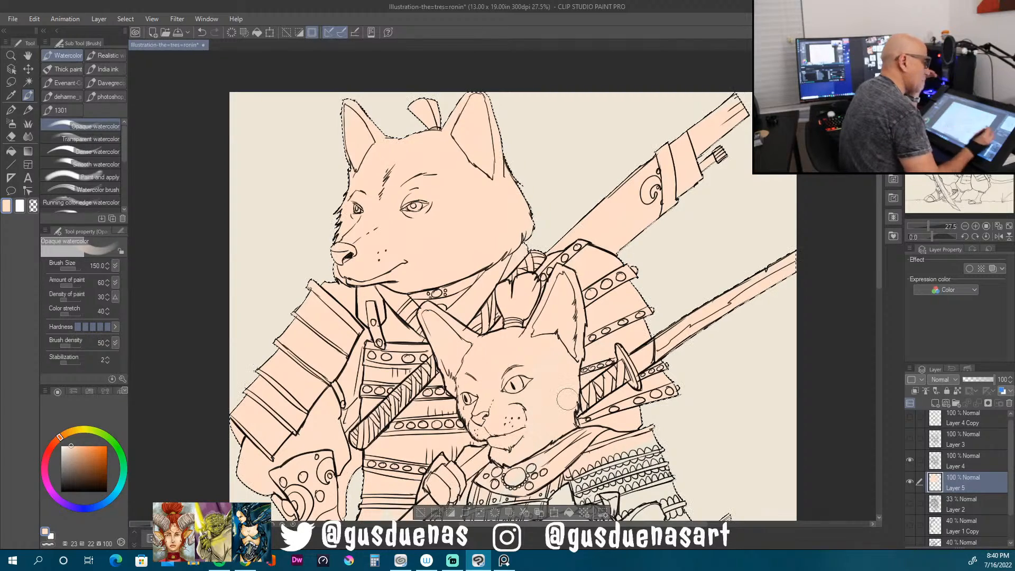
Step: Paint the peach base over the lower armour, the mouse and its tail, the large blade, and the legs and feet
drag(876, 256, 875, 295)
drag(428, 403, 432, 341)
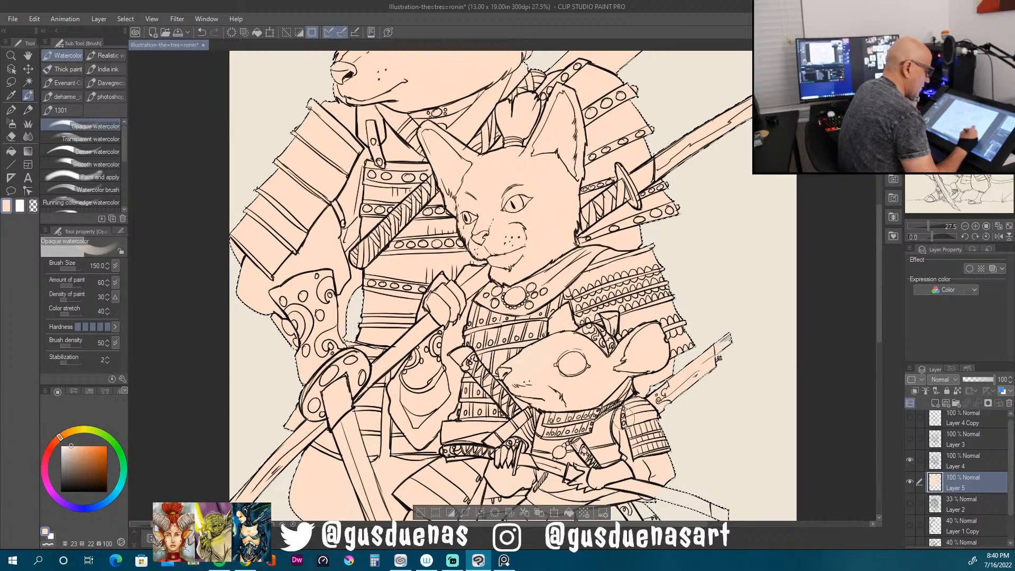
drag(879, 336, 878, 413)
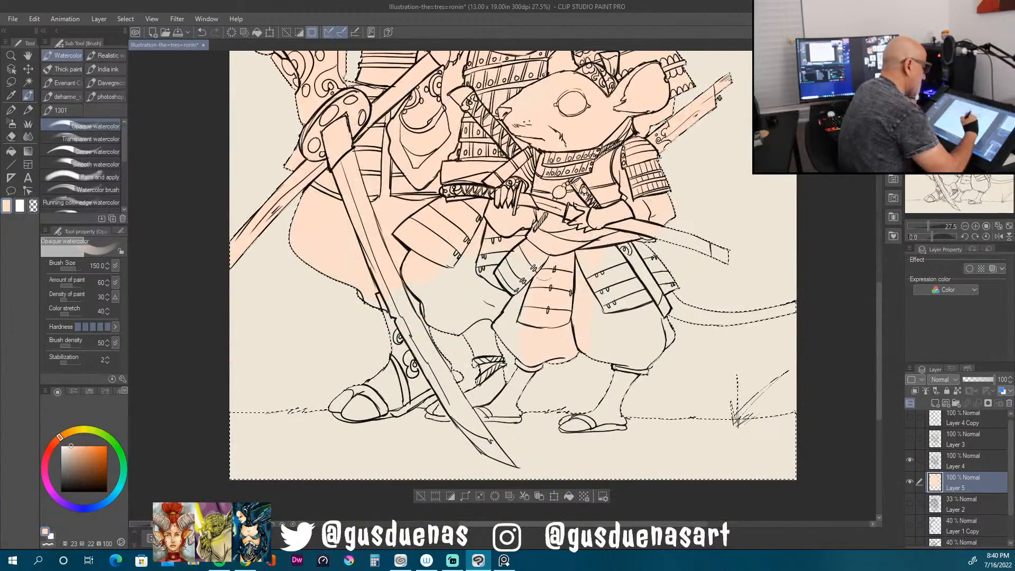
mouse_move(456, 401)
mouse_down()
mouse_move(450, 359)
mouse_move(425, 335)
mouse_move(452, 435)
mouse_move(511, 486)
mouse_move(511, 459)
mouse_move(422, 357)
mouse_move(393, 278)
mouse_up()
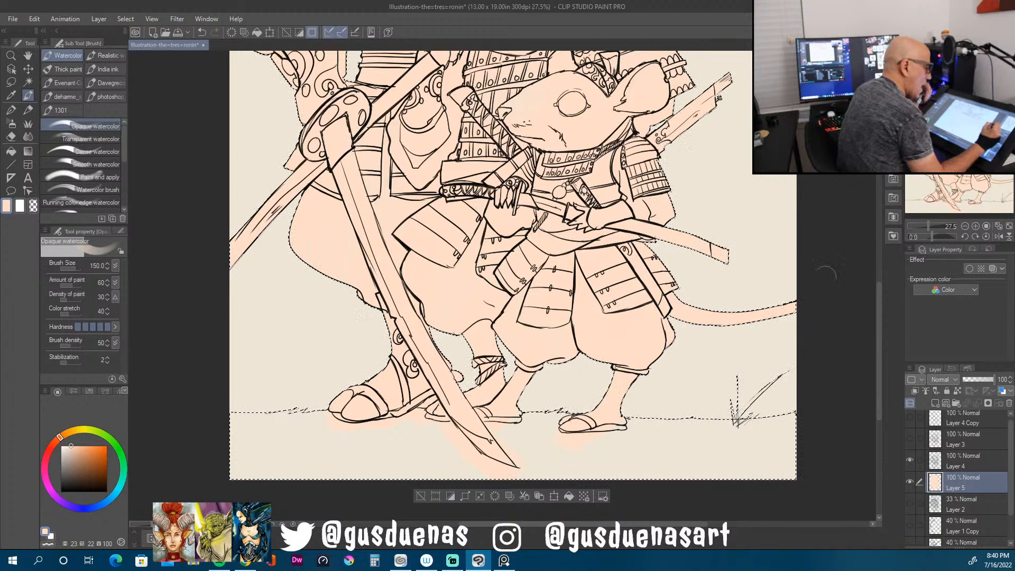
Step: Check the peach silhouette for gaps from head to feet with the Layer 4 line art hidden, and show the line art again
mouse_move(878, 346)
mouse_down()
mouse_move(878, 232)
mouse_move(890, 219)
mouse_up()
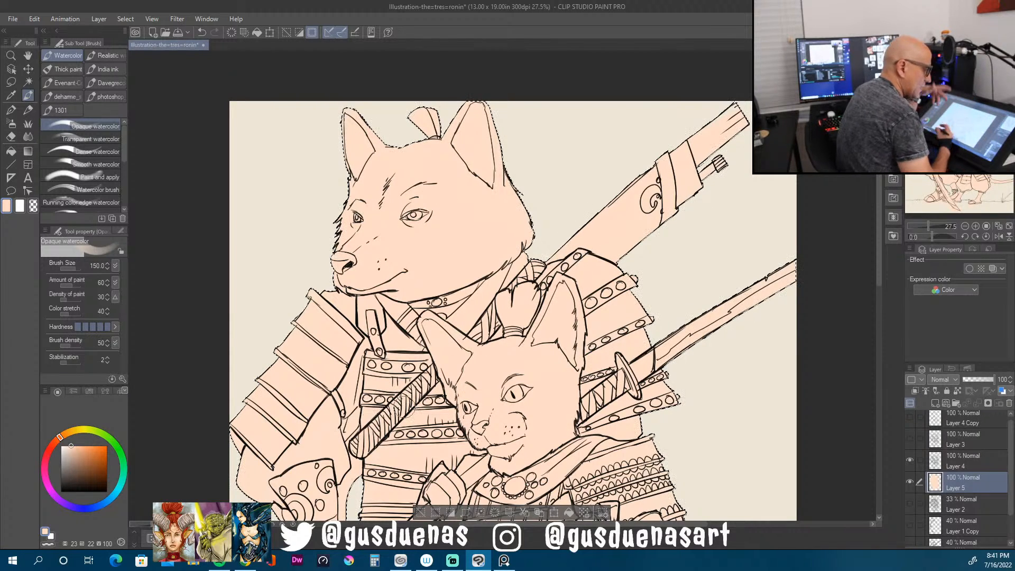
click(909, 460)
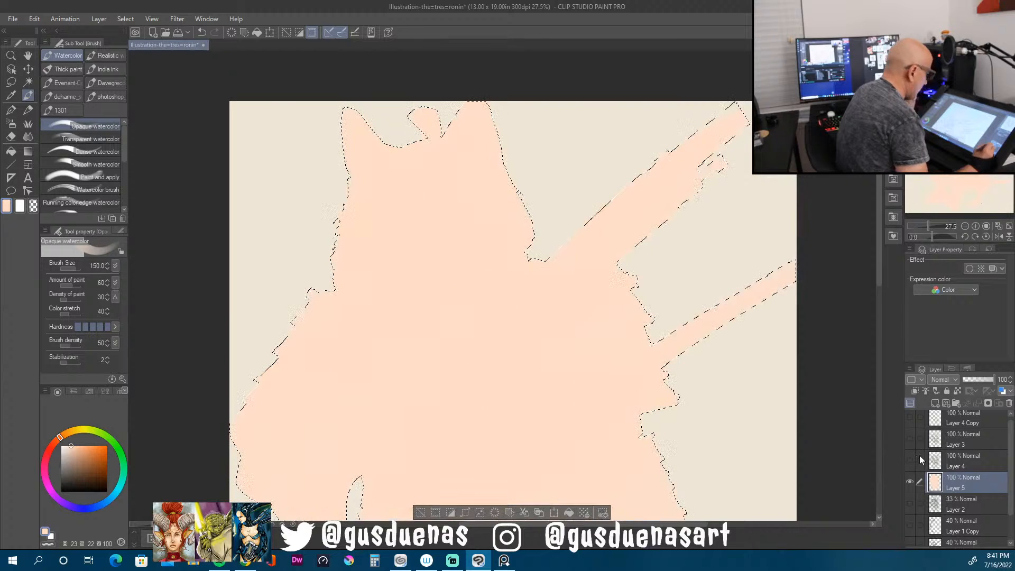
scroll(864, 411, down, 10)
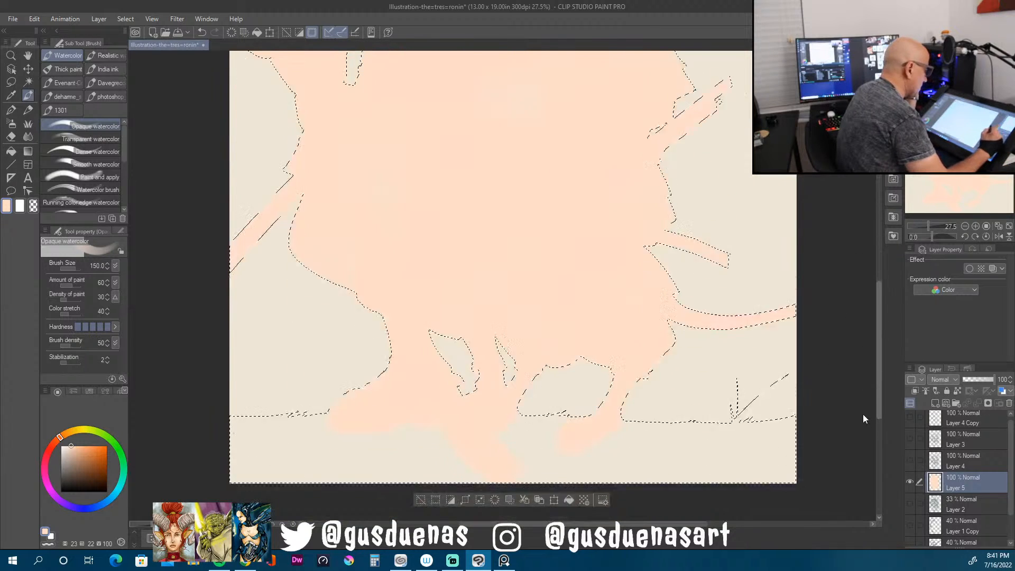
scroll(862, 389, up, 5)
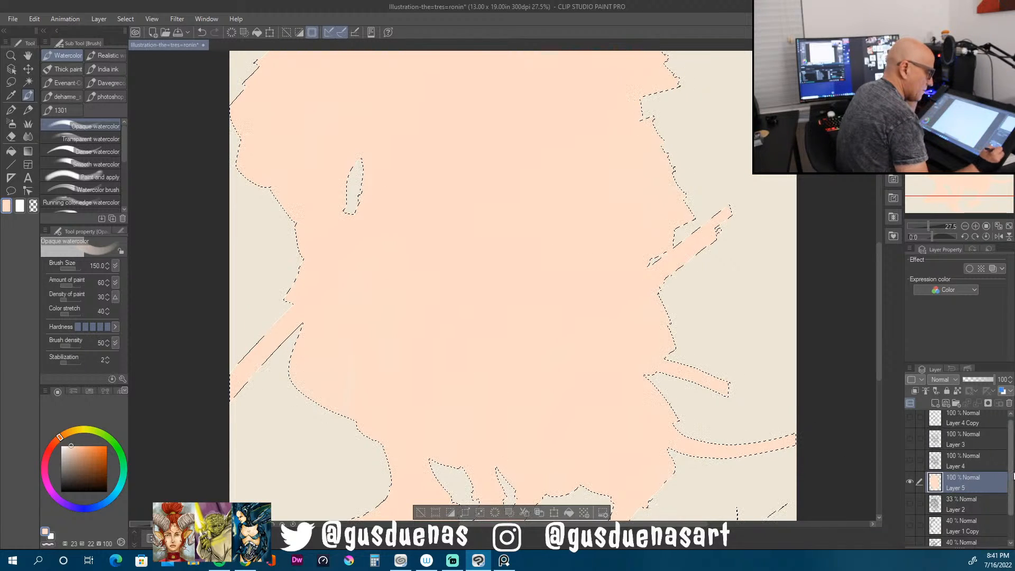
click(911, 459)
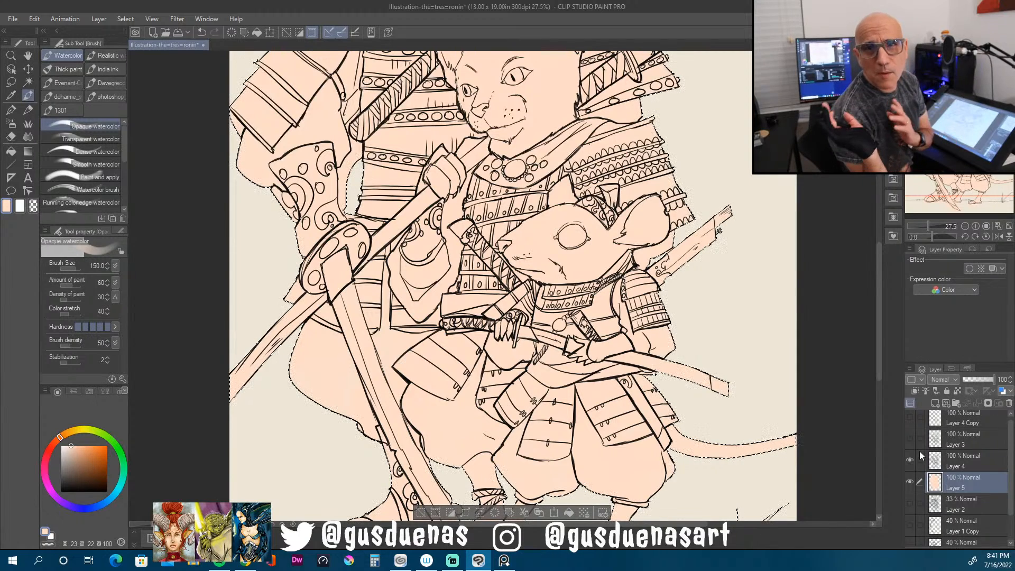
Step: Clean up the peach spilling past the feet and blade tip, check the silhouette without the line art, and clear the selection
click(69, 68)
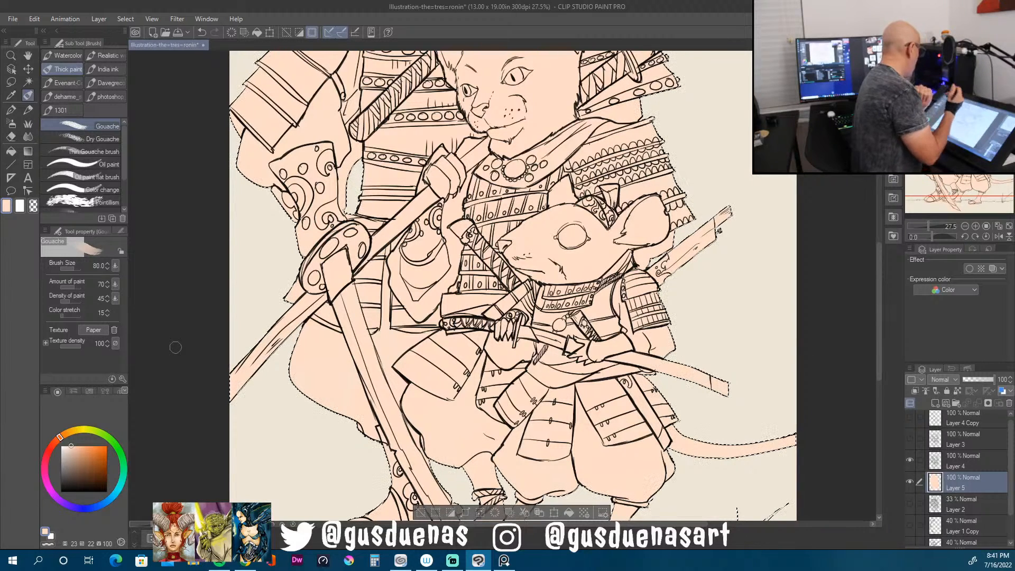
click(69, 56)
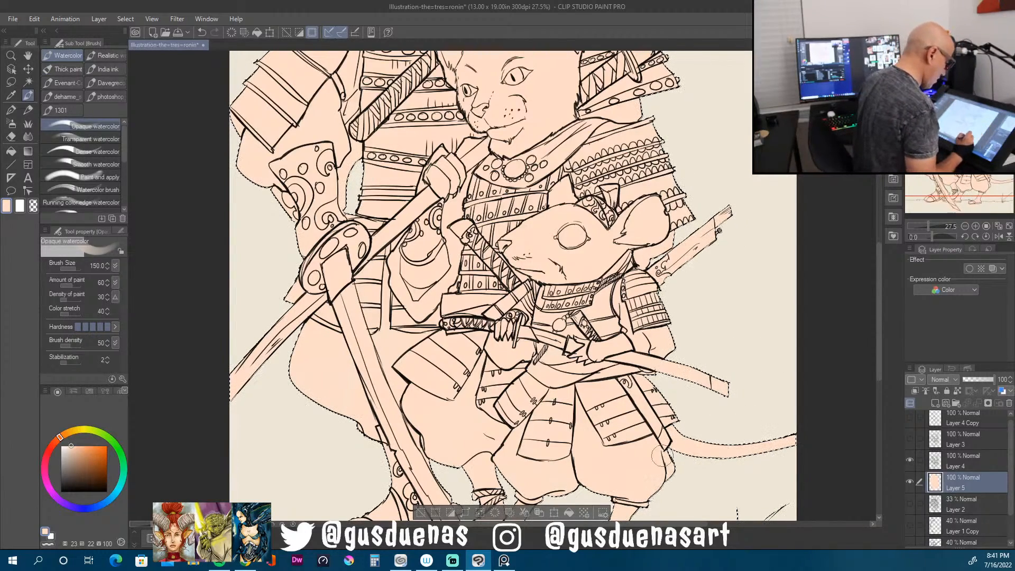
drag(877, 363, 878, 431)
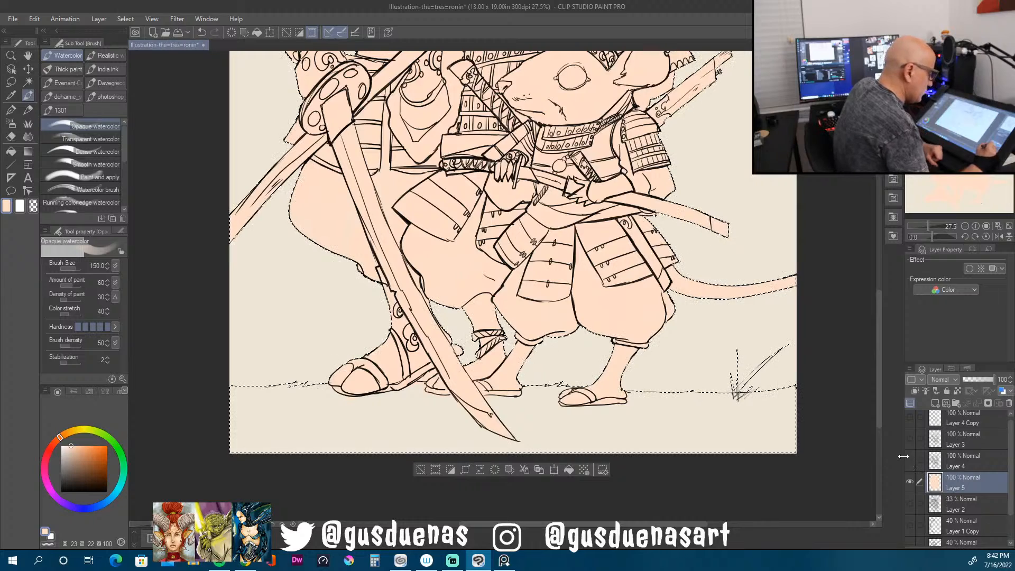
click(910, 460)
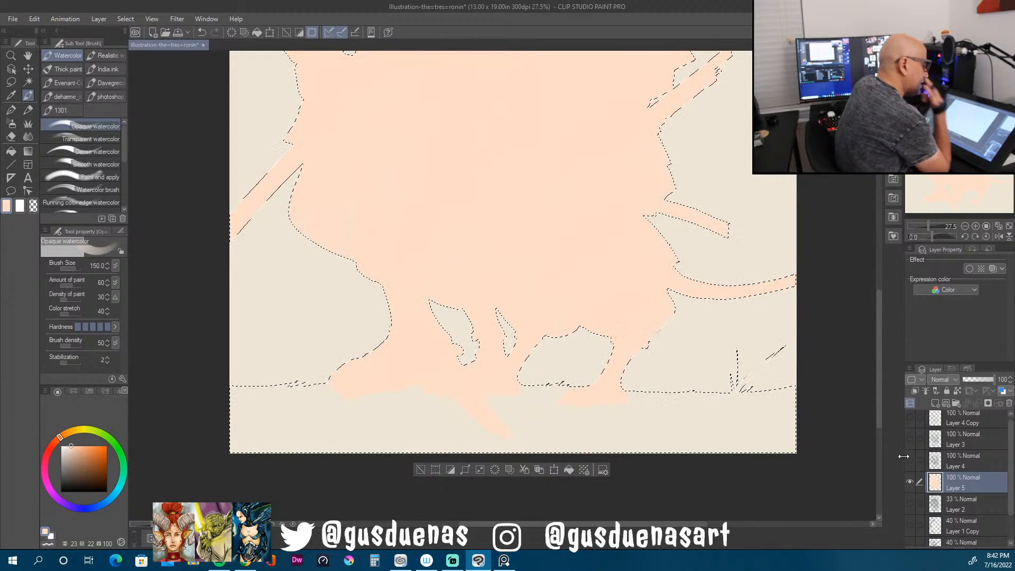
mouse_move(878, 329)
mouse_down()
mouse_move(868, 184)
mouse_move(852, 289)
mouse_move(851, 244)
mouse_up()
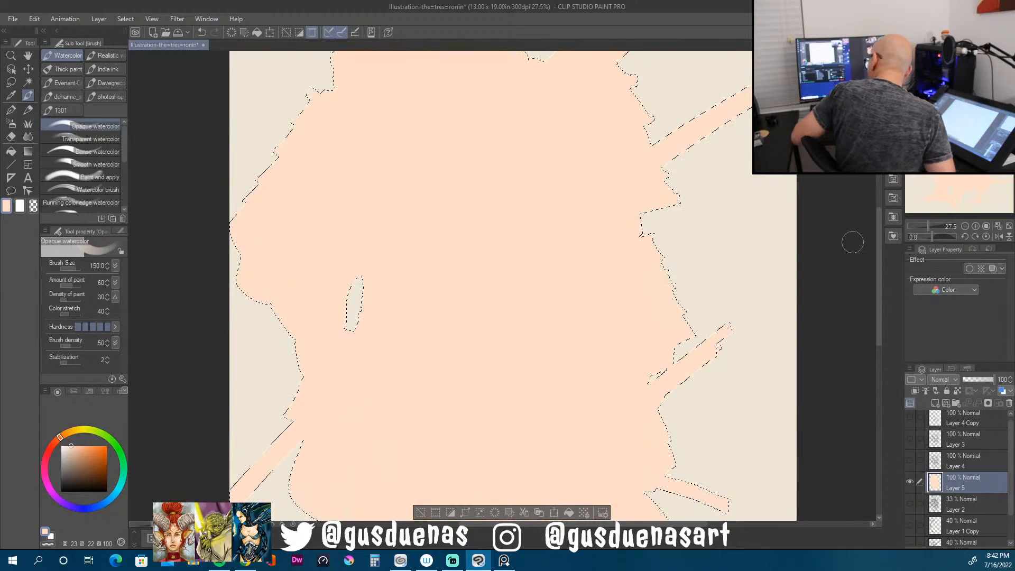
key(ctrl+d)
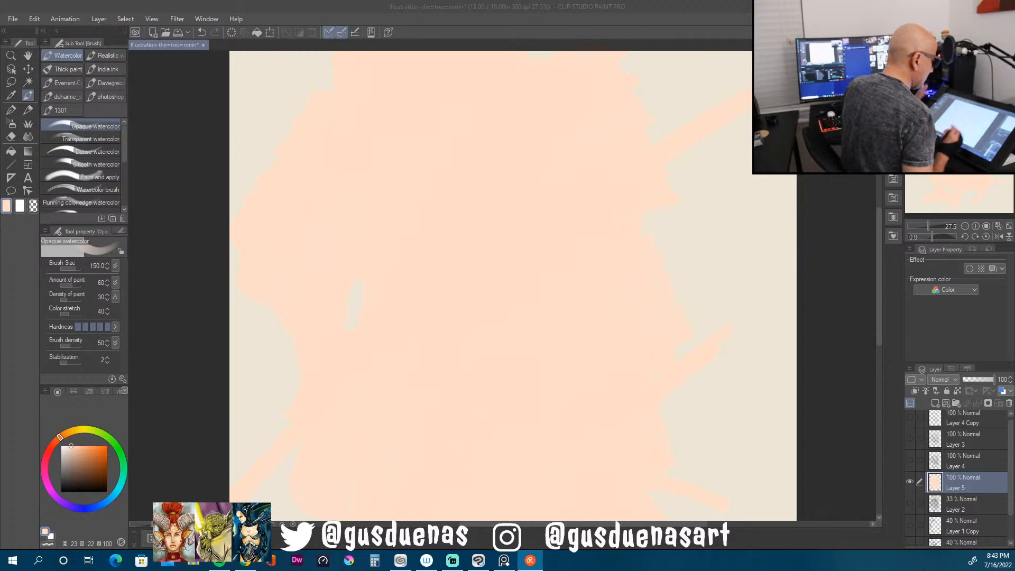
click(910, 460)
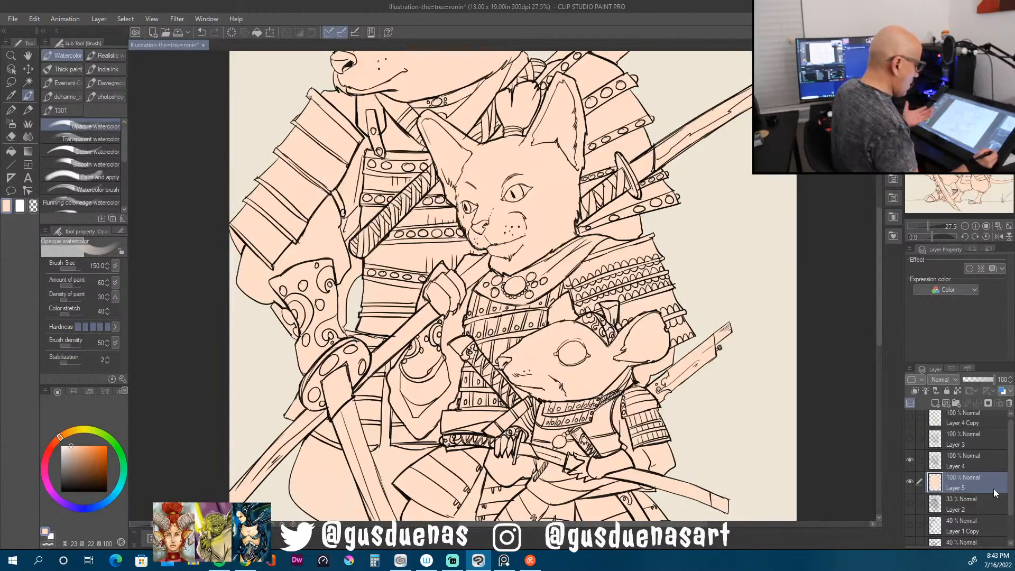
Step: Add a new layer directly above the peach base layer and clip it to the layer below
mouse_move(881, 326)
mouse_down()
mouse_move(883, 256)
mouse_move(882, 332)
mouse_up()
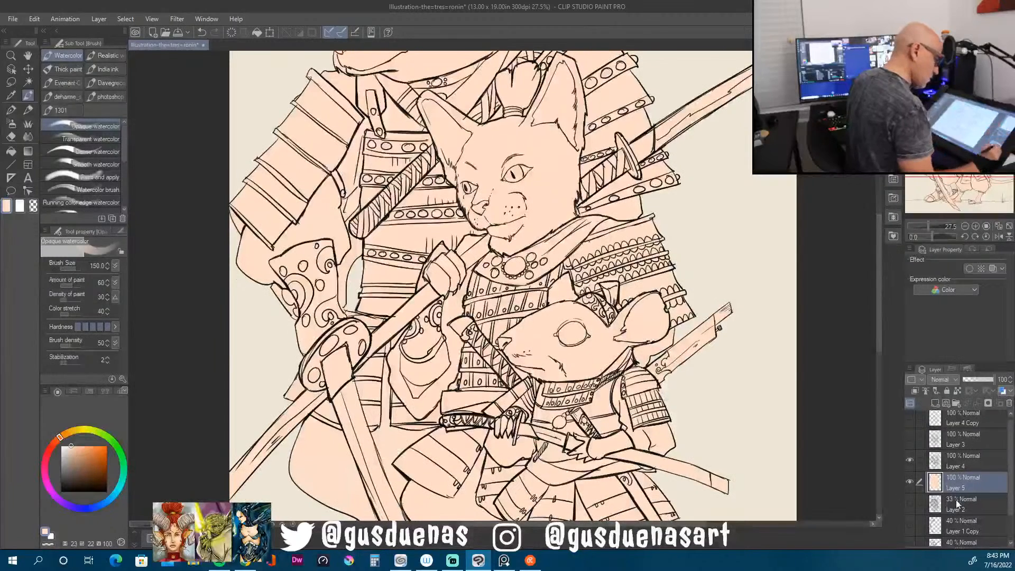
click(936, 404)
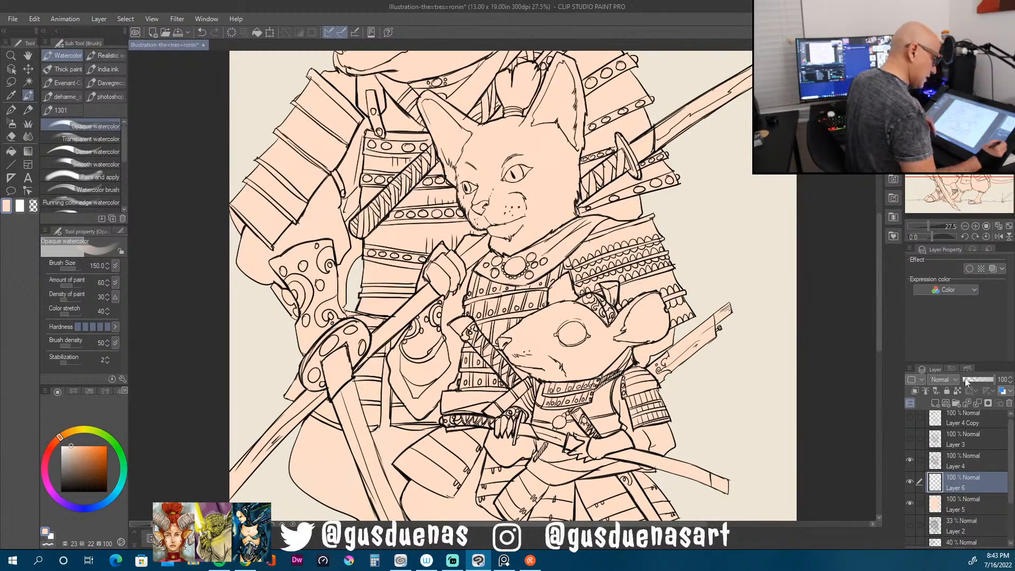
click(916, 392)
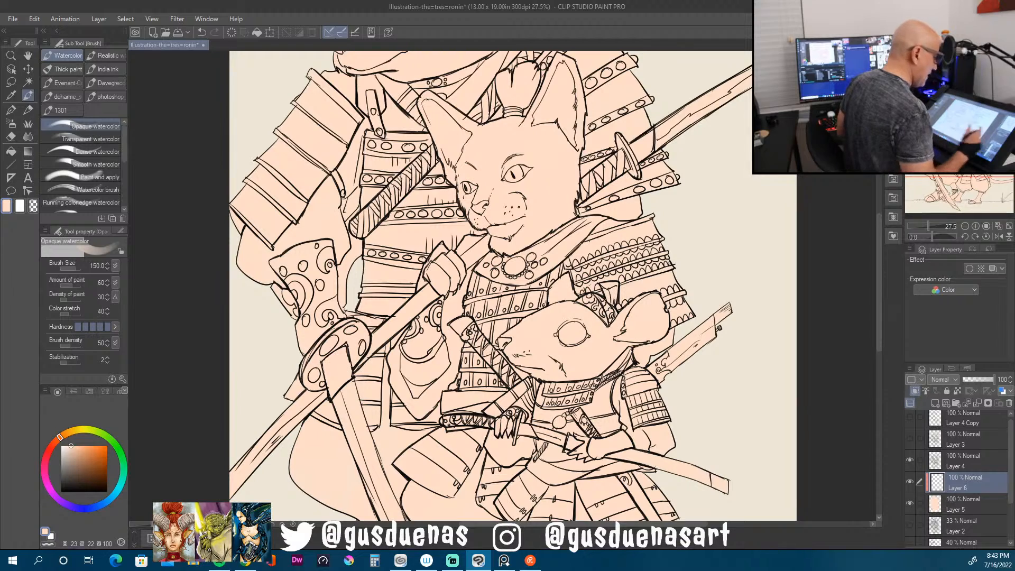
Step: Set the drawing colour to a tan orange with HSV values 32, 51, 86 and paint the mouse's snout
drag(878, 270, 883, 236)
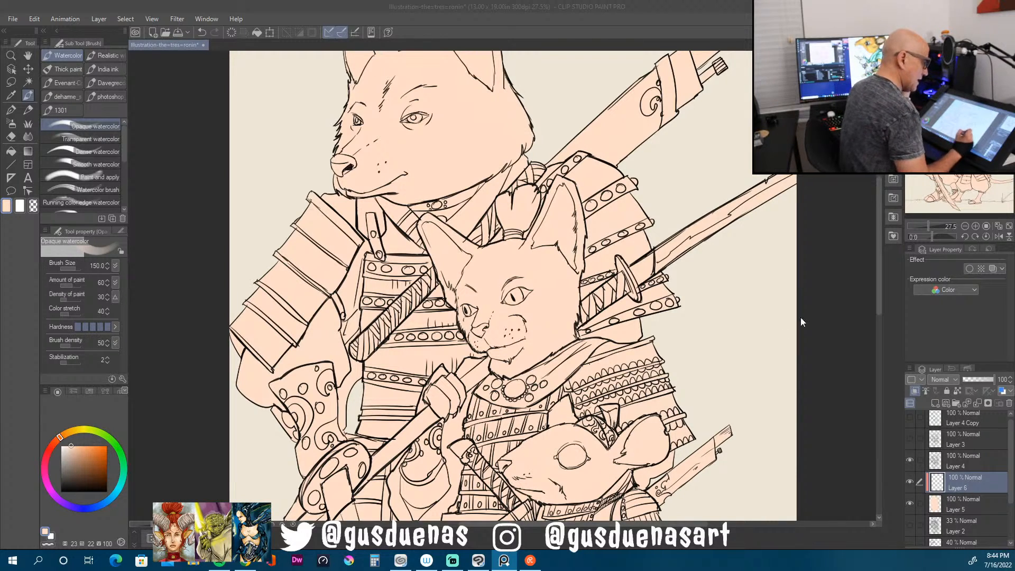
drag(881, 275, 882, 341)
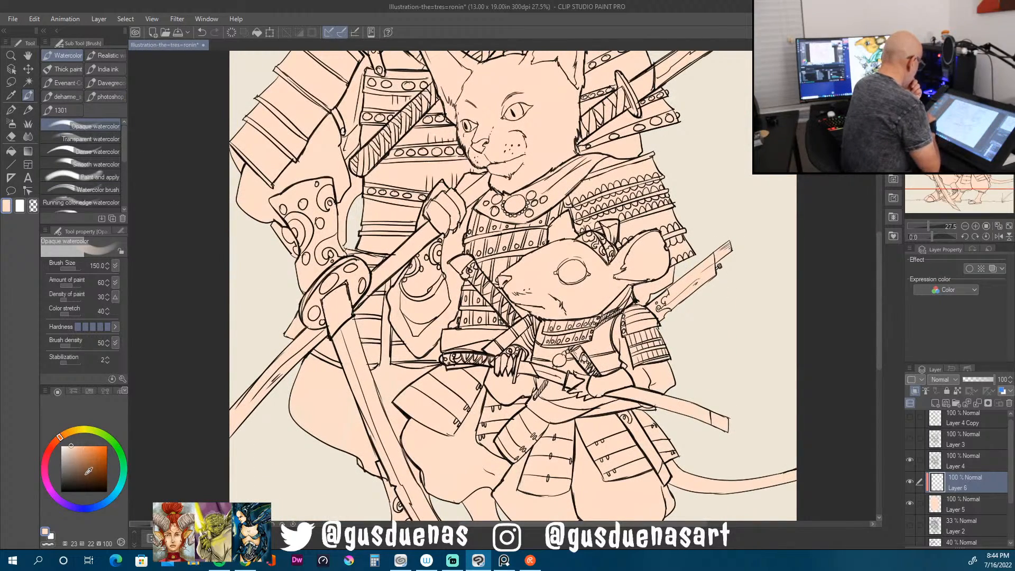
mouse_move(74, 444)
mouse_down()
mouse_move(80, 451)
mouse_move(65, 435)
mouse_up()
click(87, 450)
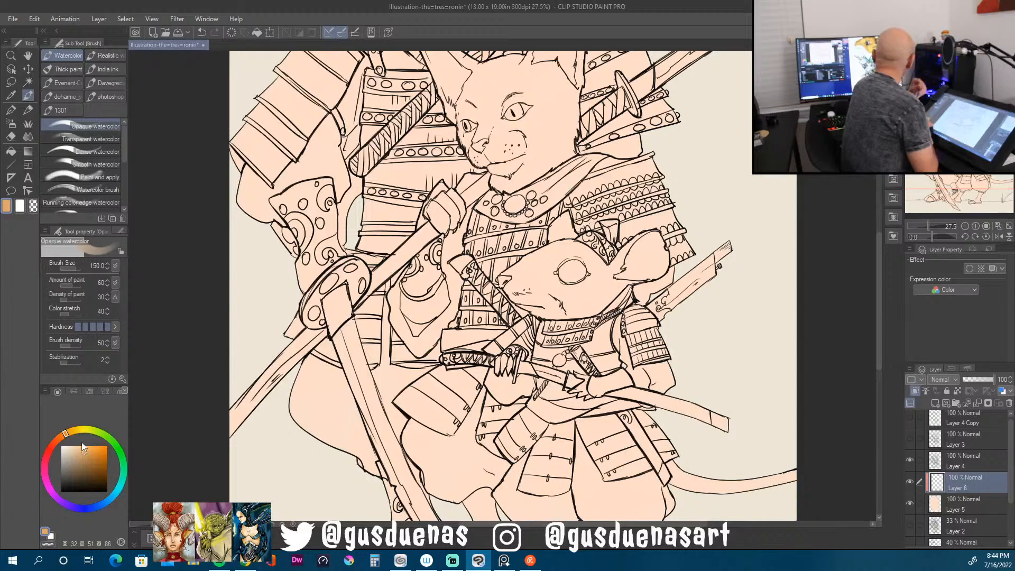
mouse_move(550, 248)
mouse_down()
mouse_move(530, 267)
mouse_move(542, 266)
mouse_move(528, 277)
mouse_move(535, 293)
mouse_move(516, 285)
mouse_move(561, 307)
mouse_up()
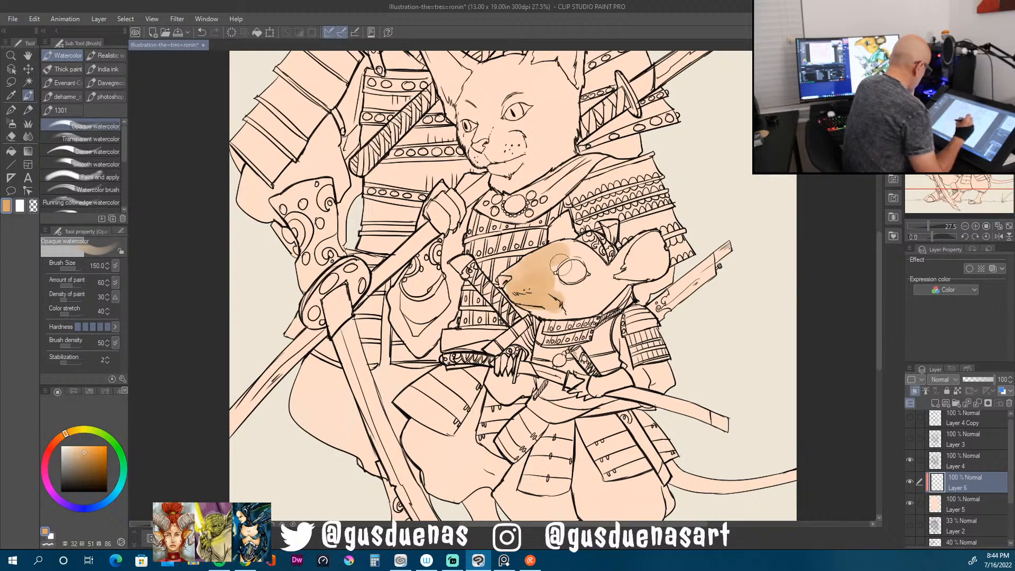
Step: Brighten the drawing colour to HSV values 32, 60, 100 and paint the mouse's whole head and both ears
click(82, 447)
click(89, 444)
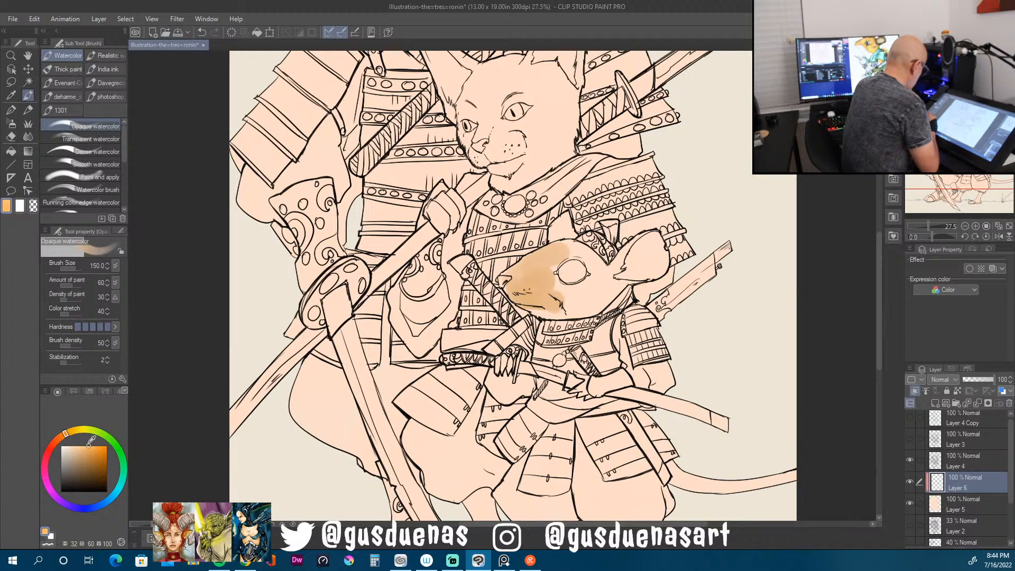
mouse_move(561, 288)
mouse_down()
mouse_move(578, 307)
mouse_move(602, 294)
mouse_move(546, 260)
mouse_move(606, 277)
mouse_move(651, 244)
mouse_move(658, 264)
mouse_move(655, 243)
mouse_move(659, 263)
mouse_move(635, 267)
mouse_move(597, 301)
mouse_move(549, 309)
mouse_move(528, 266)
mouse_move(508, 279)
mouse_move(521, 291)
mouse_move(521, 269)
mouse_up()
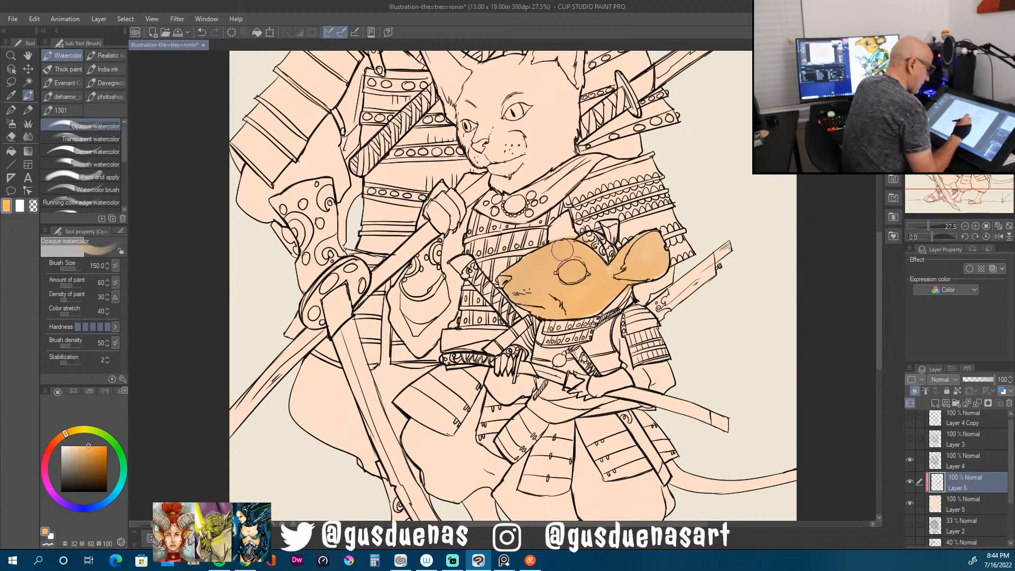
mouse_move(570, 227)
mouse_down()
mouse_move(555, 238)
mouse_move(588, 236)
mouse_up()
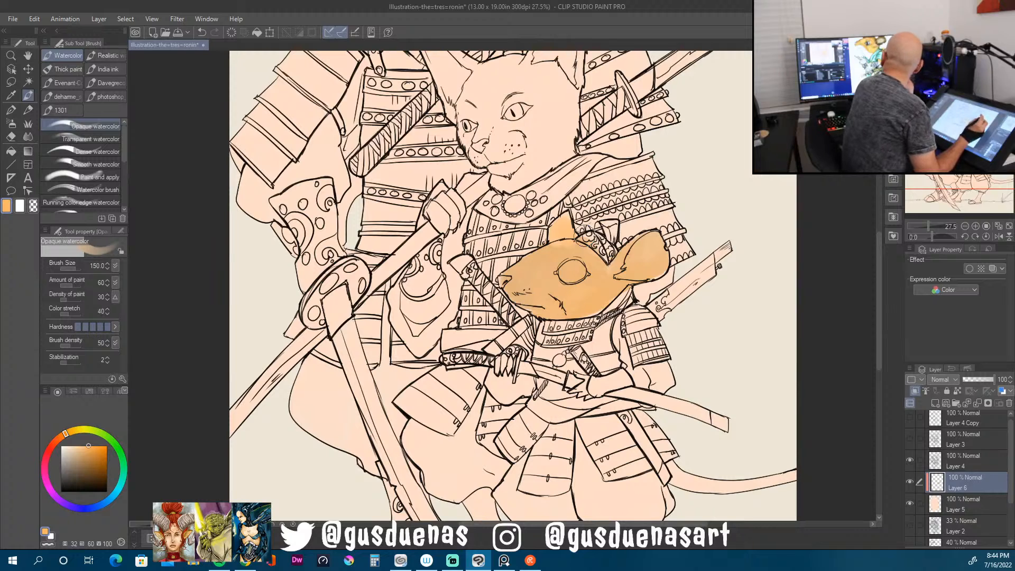
Step: Set the drawing colour to a pale cream with HSV values 32, 15, 95 and reduce the brush size to 25
click(67, 448)
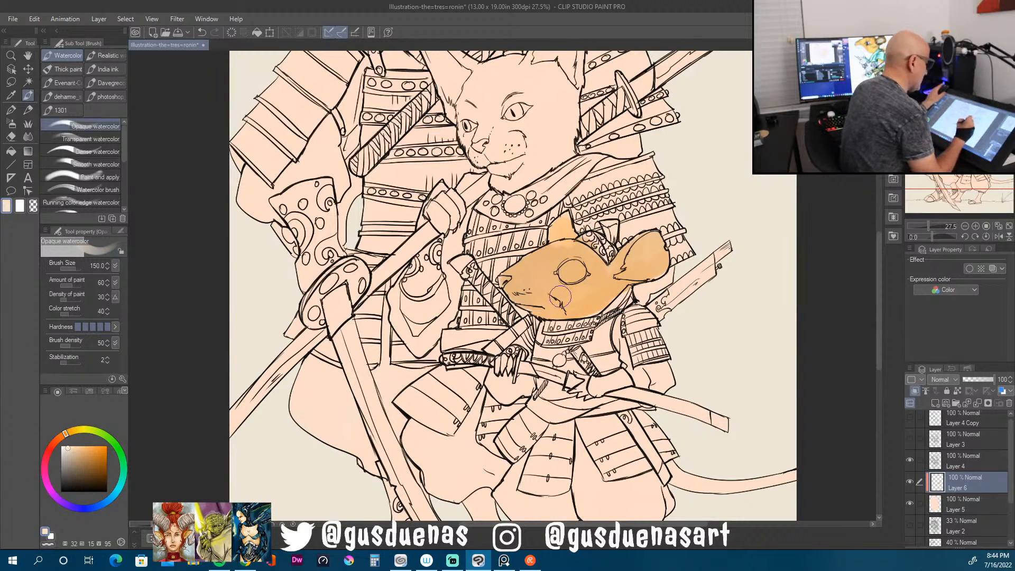
key([)
key([)
key([)
key([)
key([)
key([)
key([)
key([)
key([)
key([)
key([)
key([)
key([)
key([)
key(bracketright)
key(bracketright)
key(bracketright)
key(bracketright)
key(bracketright)
key(bracketright)
key(bracketright)
key(bracketright)
key(bracketright)
key(bracketright)
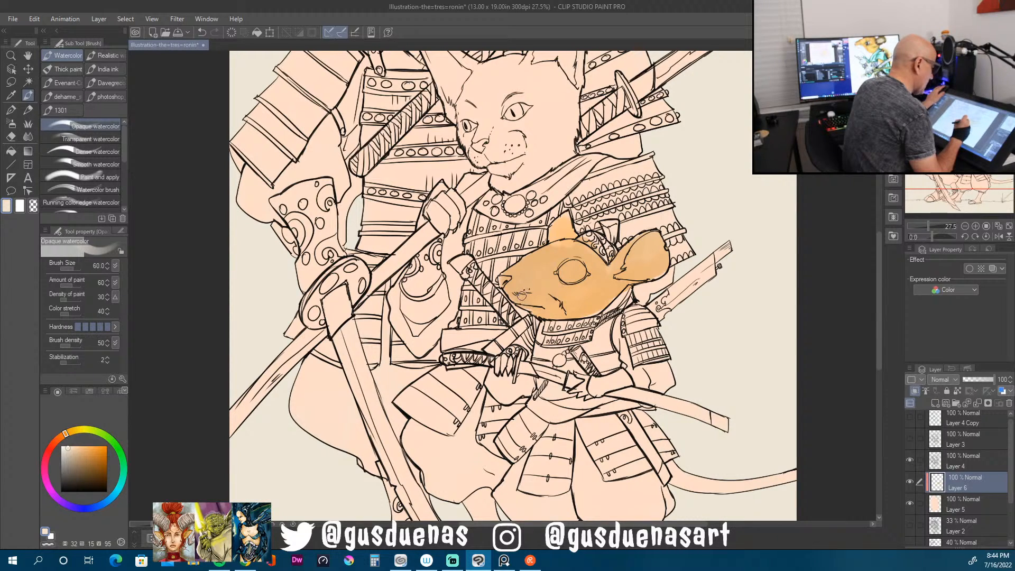
key(bracketleft)
key(bracketleft)
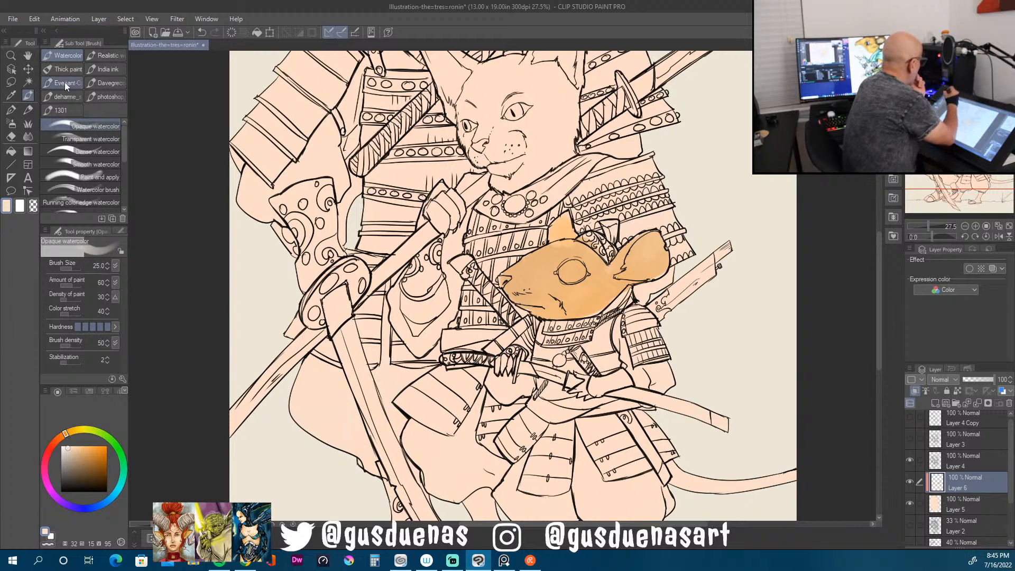
Step: Paint the mouse's lower jaw pale cream with the Gouache brush, then set the drawing colour to orange with HSV values 32, 57, 96
click(71, 67)
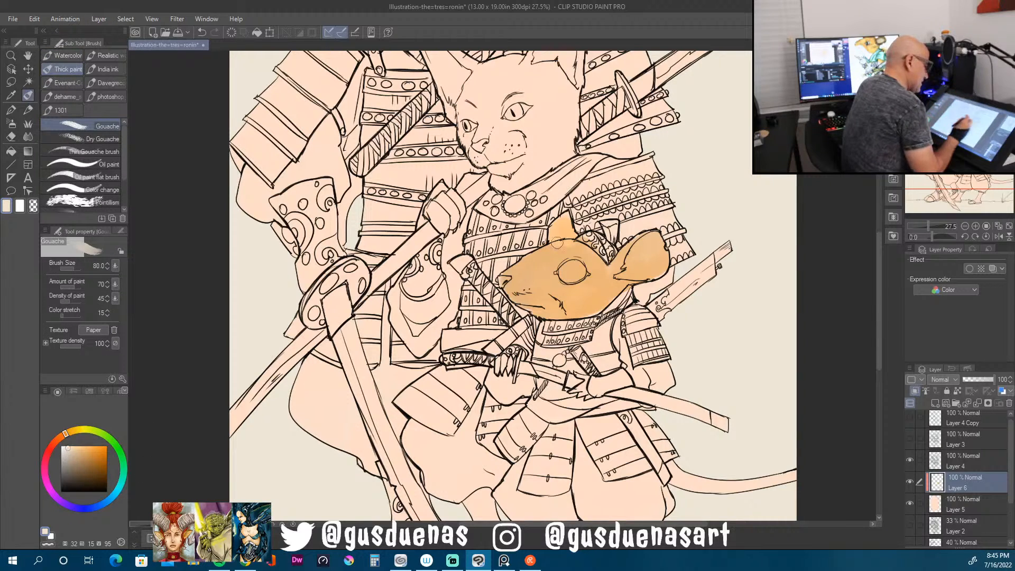
mouse_move(529, 300)
mouse_down()
mouse_move(553, 306)
mouse_move(547, 313)
mouse_move(534, 296)
mouse_move(516, 299)
mouse_move(557, 315)
mouse_move(589, 307)
mouse_up()
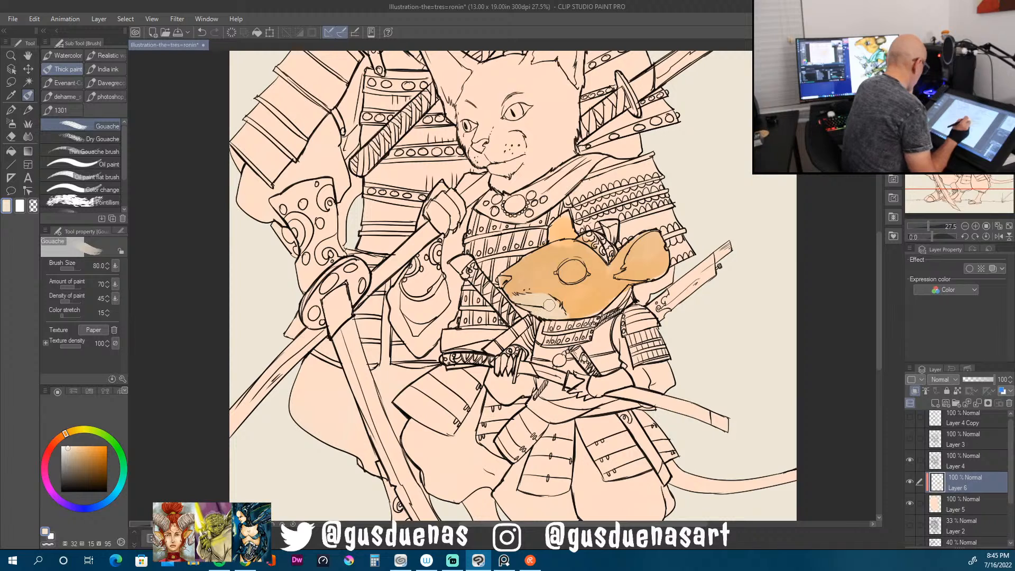
click(93, 445)
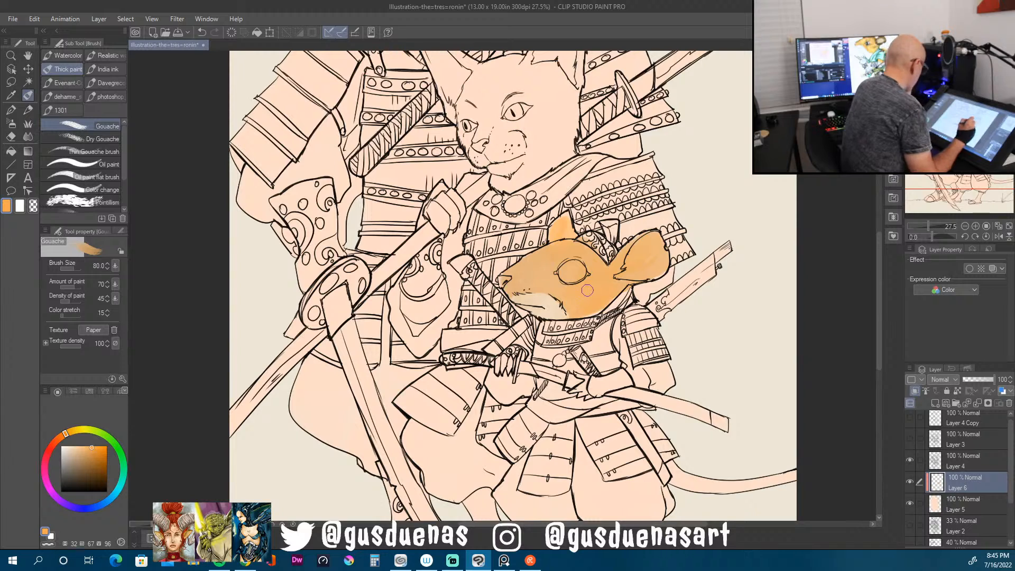
Step: Set the drawing colour to HSV values 32, 13, 100, reduce the brush size to 40 and paint the mouse's claws
drag(90, 445, 67, 446)
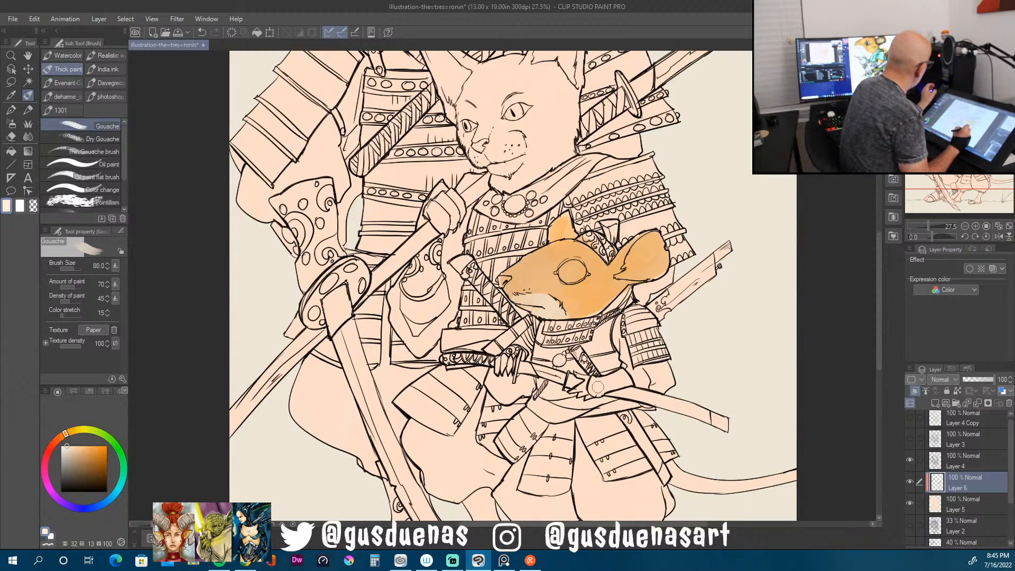
key([)
key([)
key([)
key([)
key([)
key([)
key([)
key([)
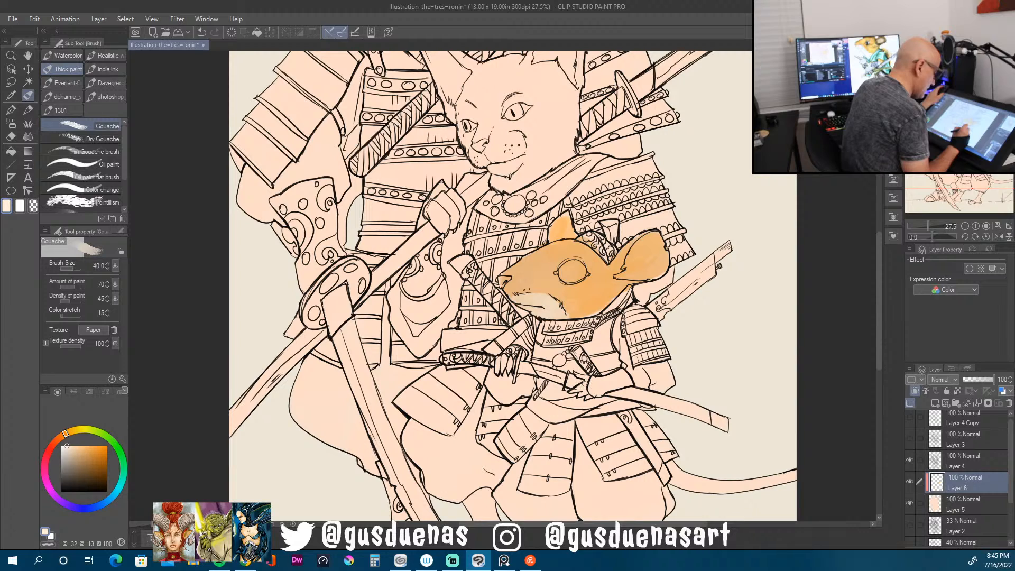
key([)
key([)
key([)
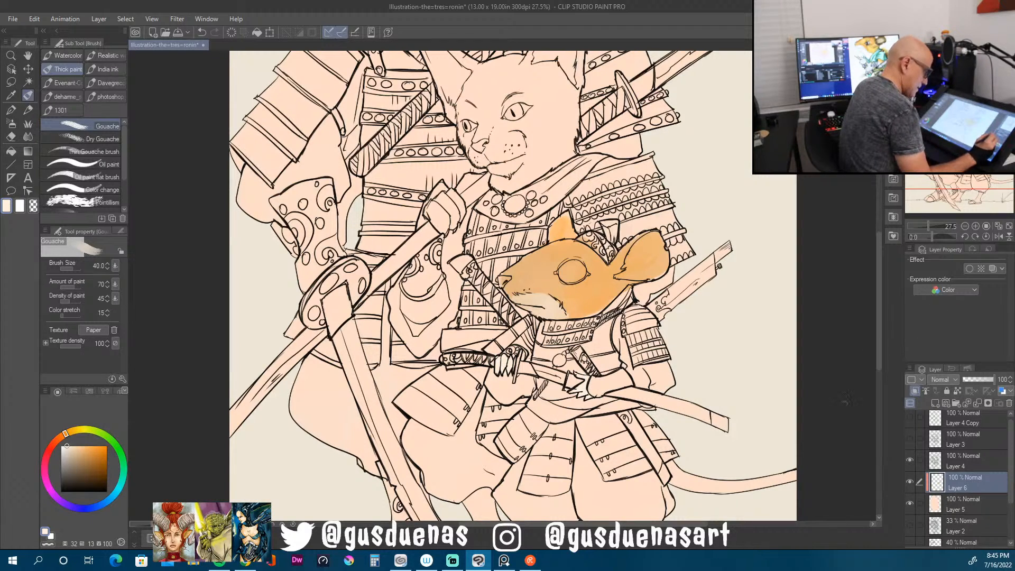
Step: Paint the mouse's tail with tan and orange sampled from its face, finishing with HSV values 33, 55, 93
mouse_move(879, 360)
mouse_down()
mouse_move(878, 393)
mouse_move(887, 379)
mouse_up()
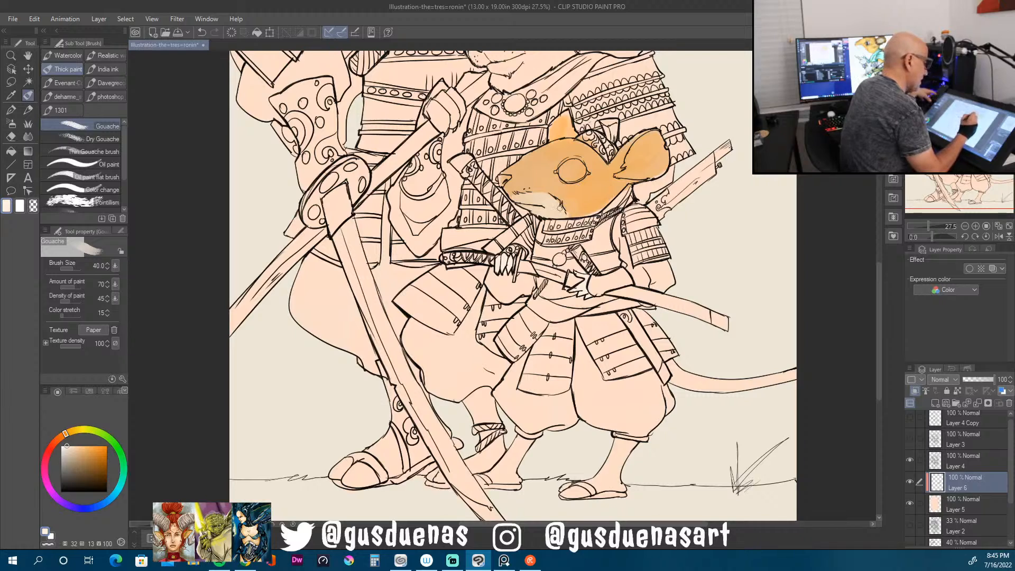
alt+click(559, 201)
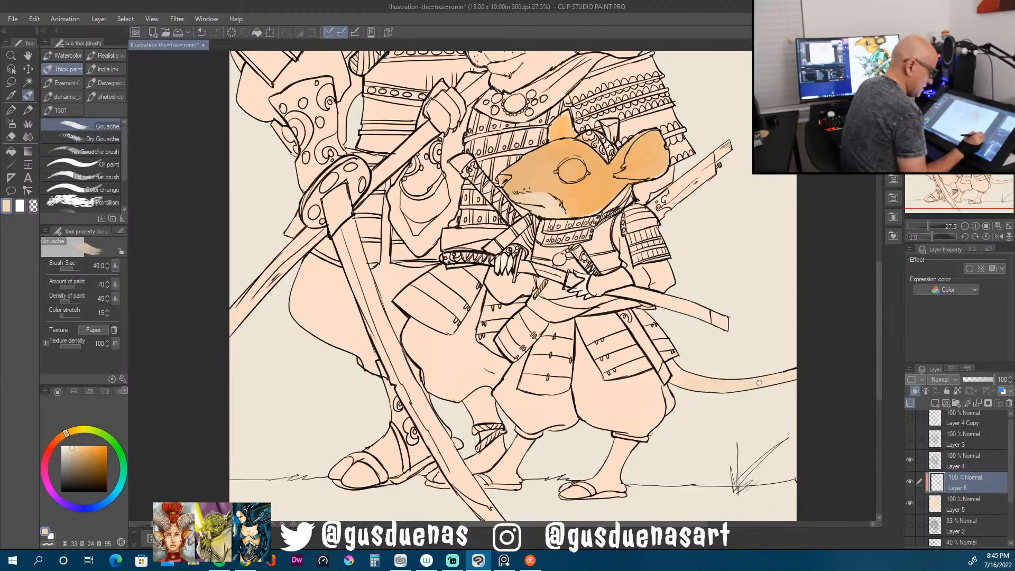
alt+click(609, 189)
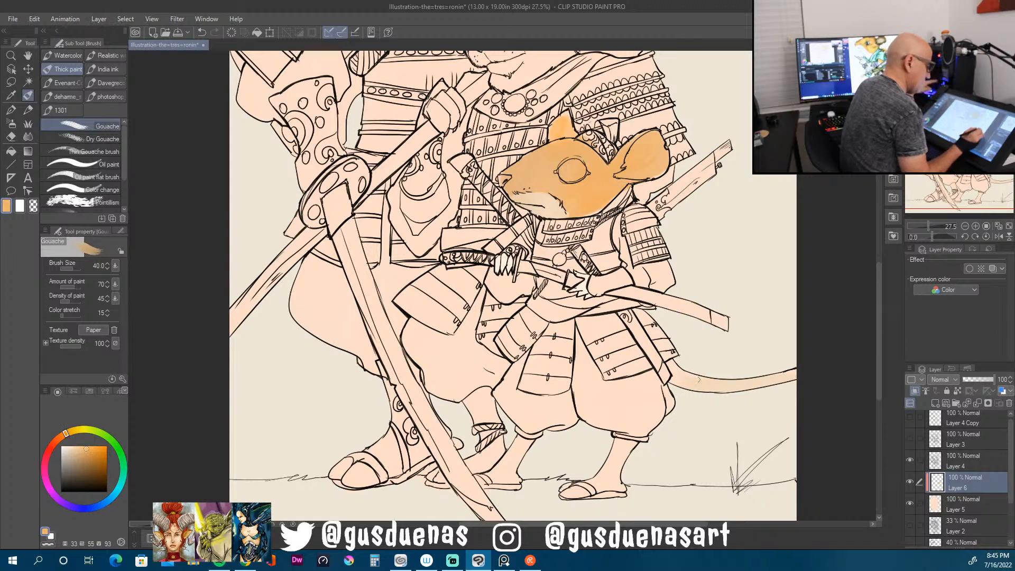
mouse_move(686, 381)
mouse_down()
mouse_move(674, 376)
mouse_move(679, 368)
mouse_up()
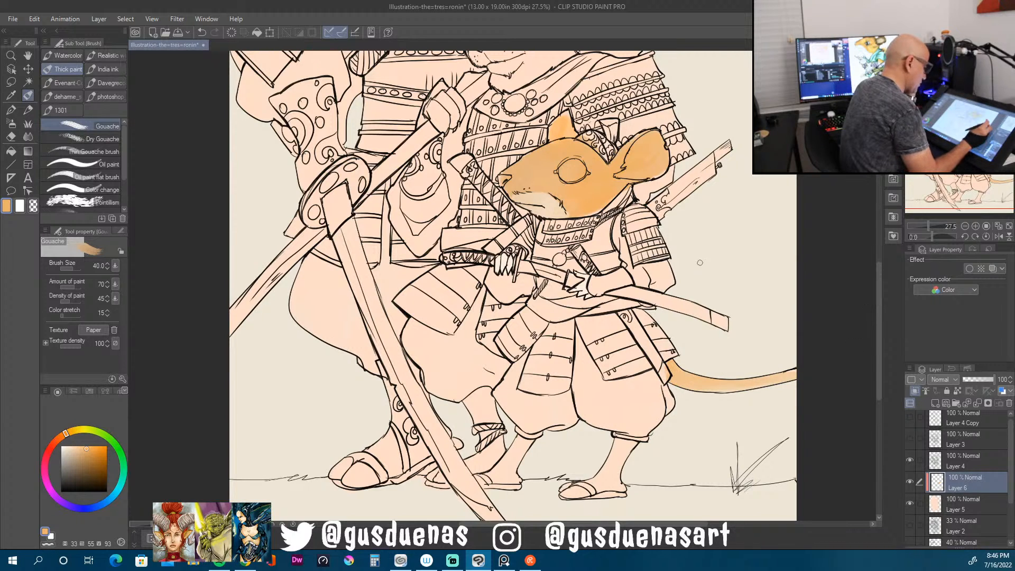
Step: Sample a dark brown with HSV values 33, 71, 33 from the mouse's head and paint its eye
drag(879, 334, 883, 280)
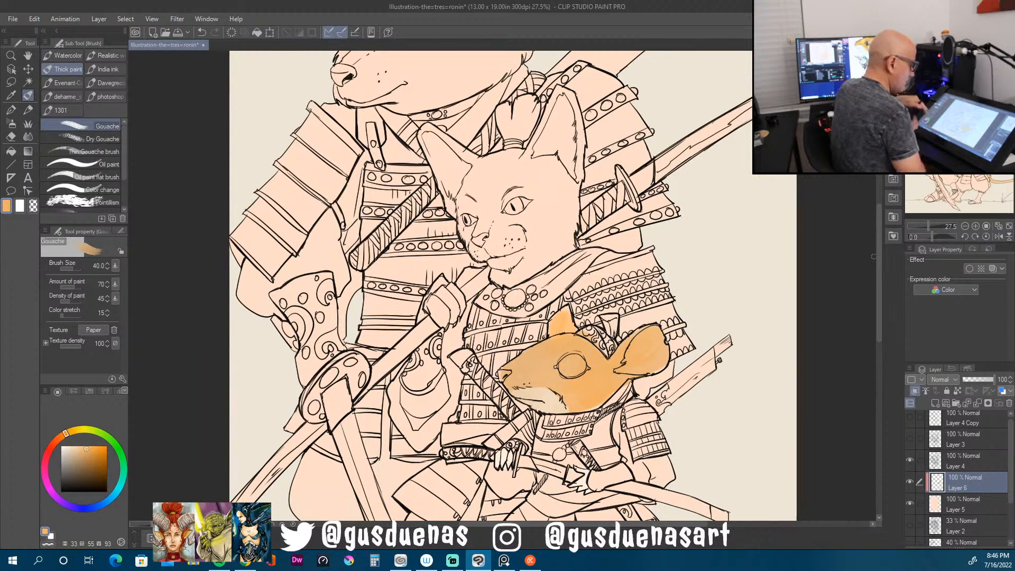
alt+click(591, 345)
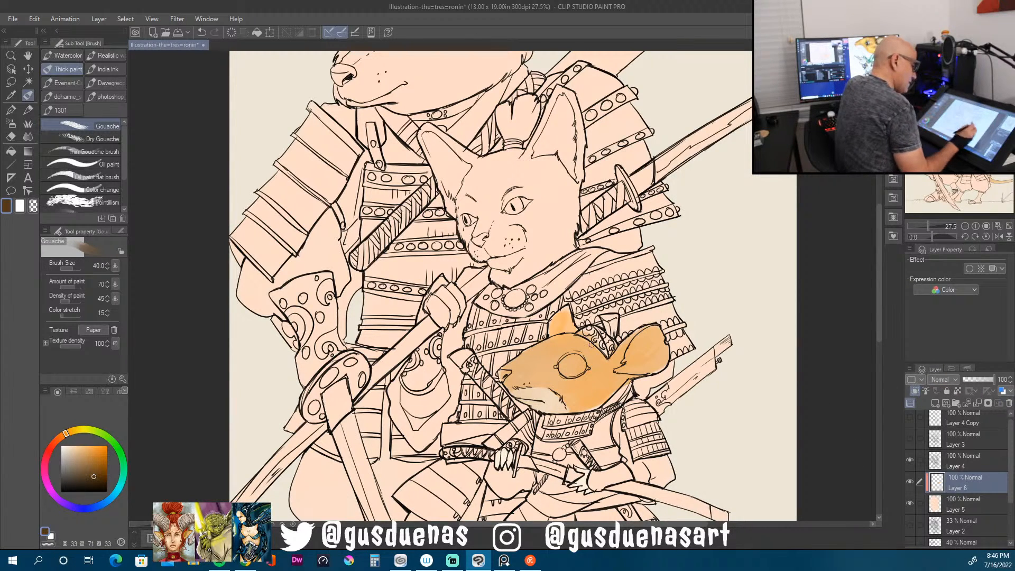
mouse_move(574, 361)
mouse_down()
mouse_move(579, 370)
mouse_move(565, 364)
mouse_move(567, 373)
mouse_up()
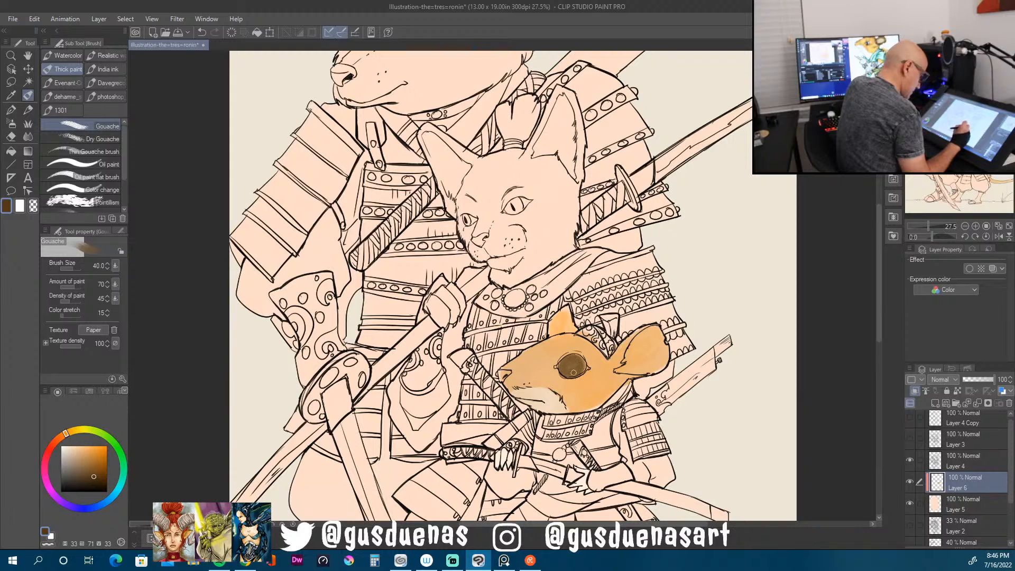
Step: Set the drawing colour to a near-black brown with HSV values 20, 93, 16 and darken the centre of the mouse's eye
click(59, 439)
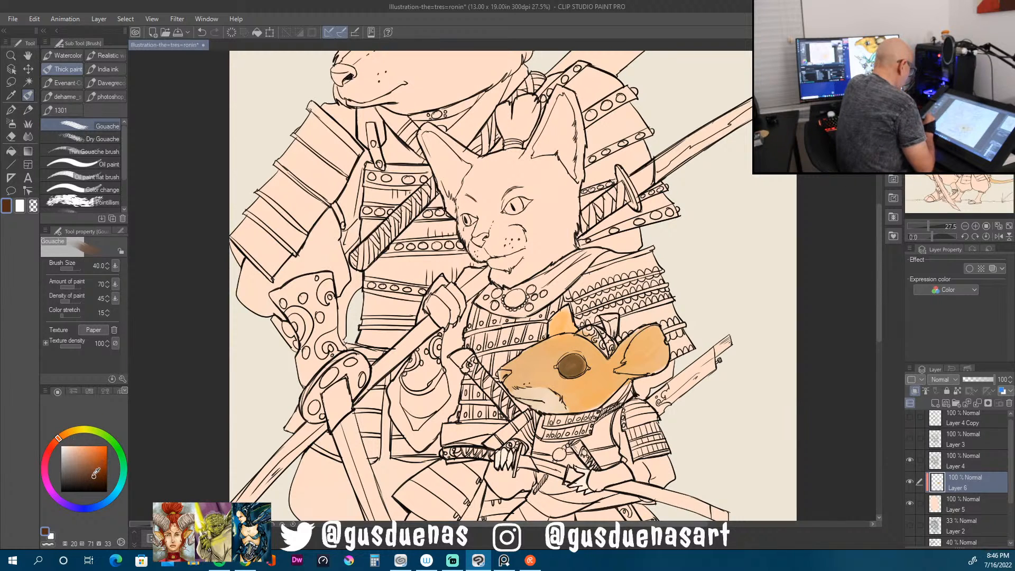
drag(93, 475, 79, 447)
click(77, 446)
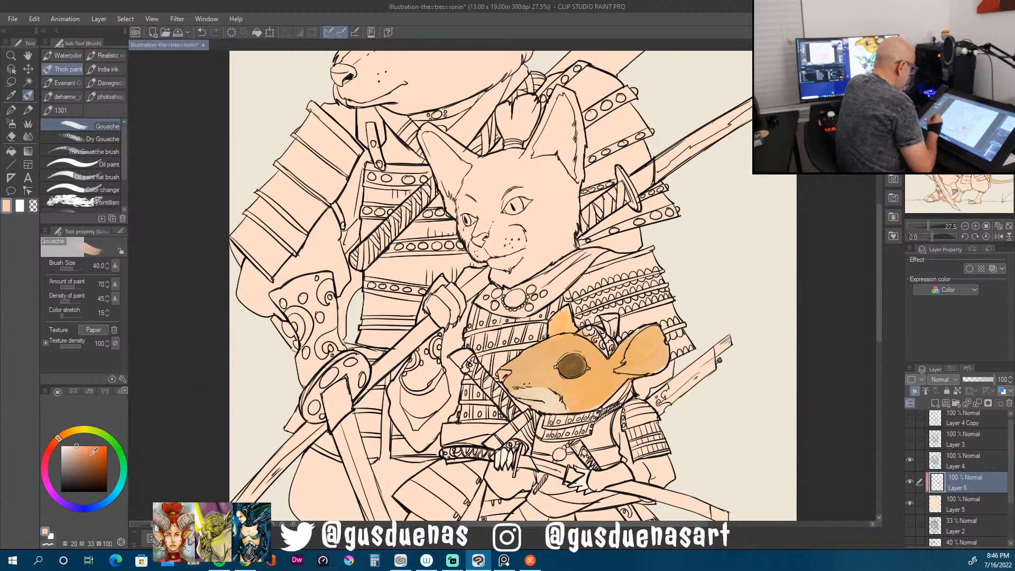
click(104, 484)
mouse_move(573, 359)
mouse_down()
mouse_move(574, 370)
mouse_move(560, 374)
mouse_move(580, 359)
mouse_move(582, 367)
mouse_up()
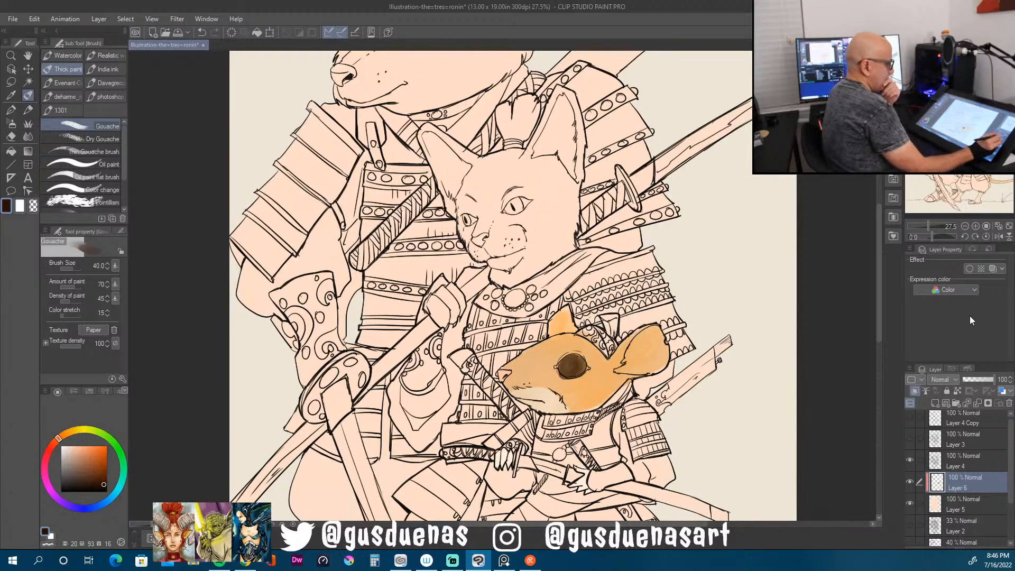
Step: Set the drawing colour to an ochre with HSV values 34, 65, 71, lighten the mouse's eye and shade its inner ear
click(85, 449)
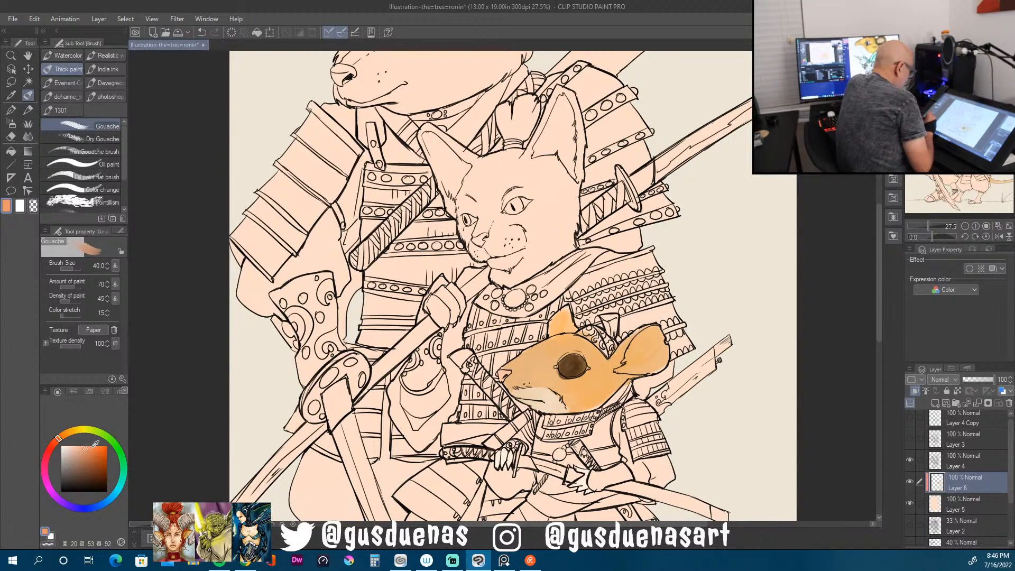
click(66, 433)
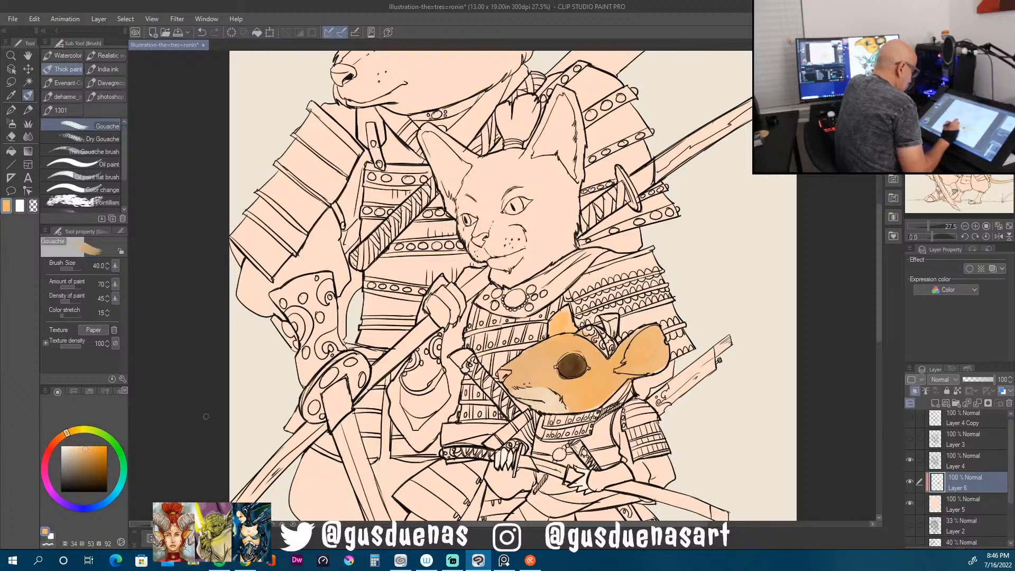
click(94, 457)
mouse_move(560, 366)
mouse_down()
mouse_move(577, 369)
mouse_move(575, 356)
mouse_move(579, 377)
mouse_up()
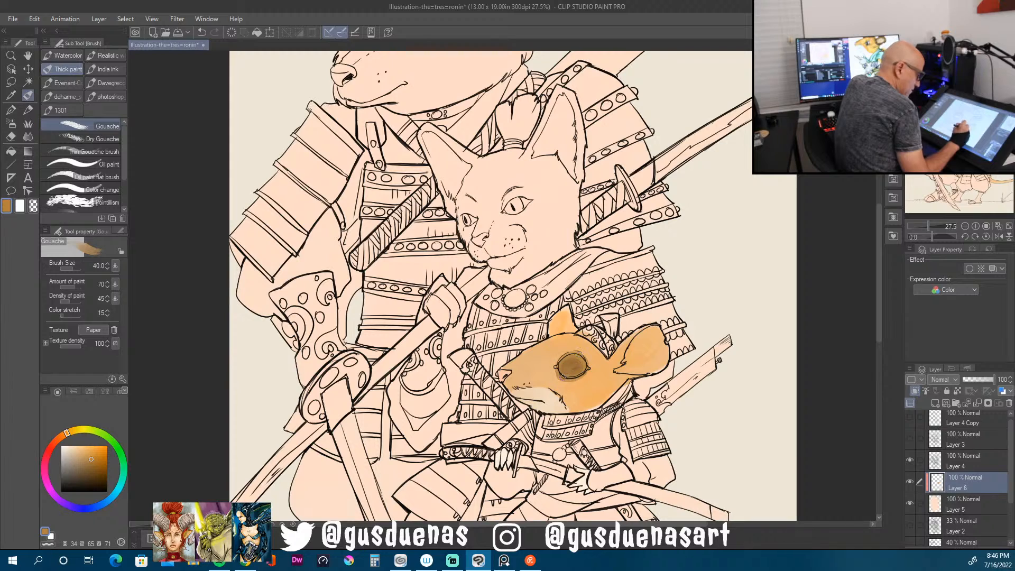
mouse_move(624, 361)
mouse_down()
mouse_move(641, 372)
mouse_move(648, 361)
mouse_move(630, 357)
mouse_move(636, 340)
mouse_up()
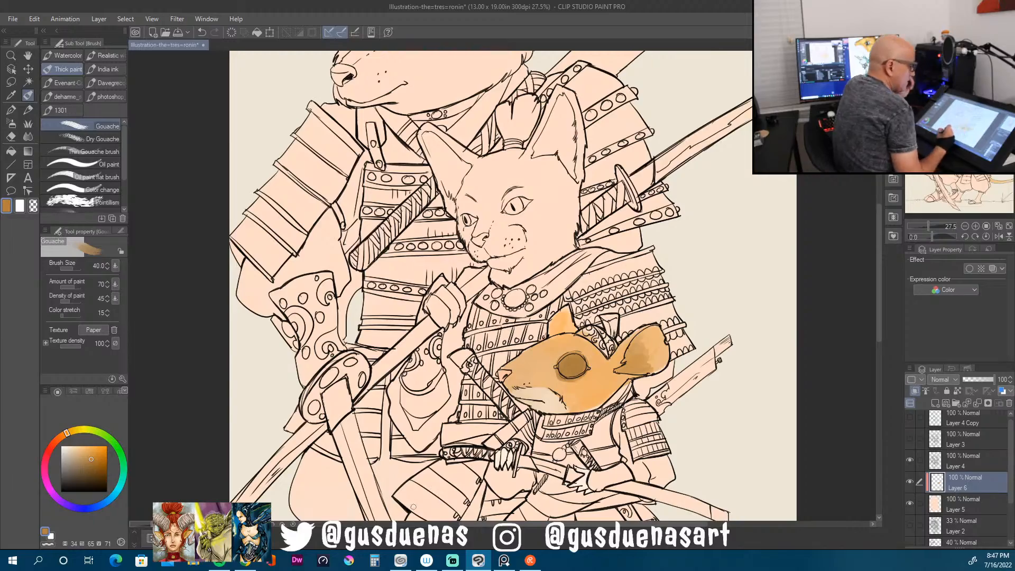
Step: Set the drawing colour to pale cream with HSV values 34, 14, 96 and paint the cat's head, ears and raised paw with a larger brush
drag(878, 332, 881, 299)
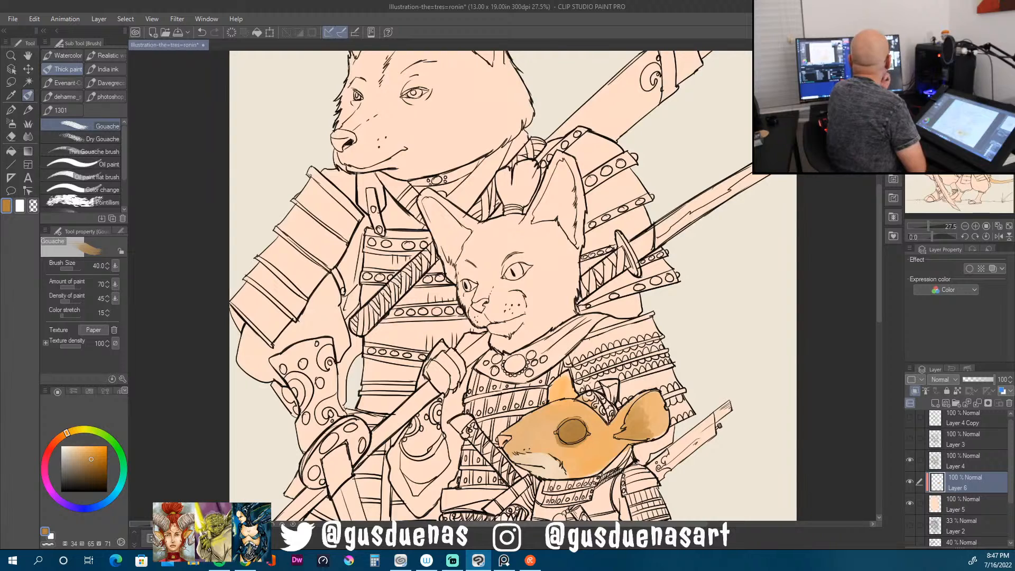
key(alt+Tab)
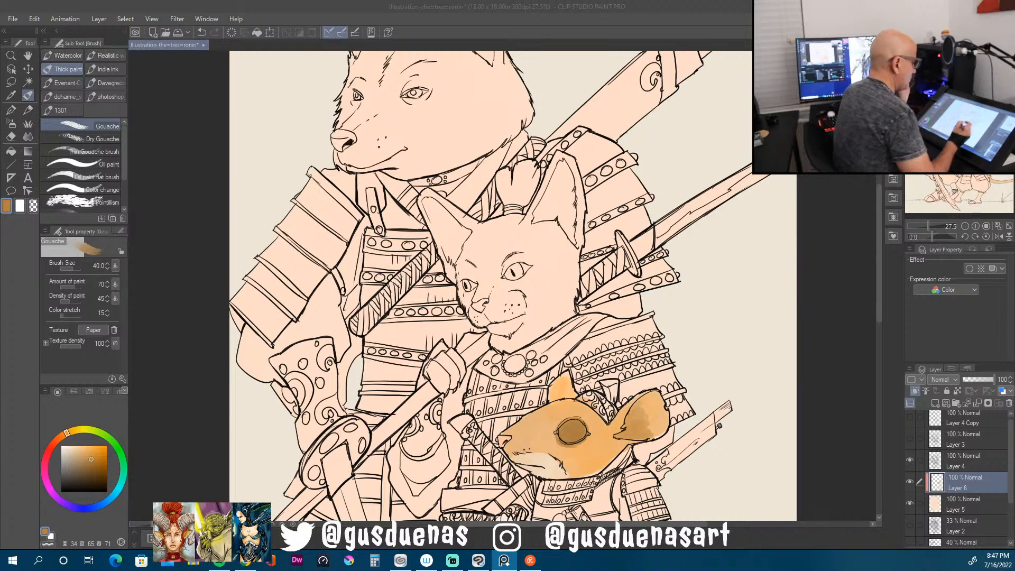
click(68, 447)
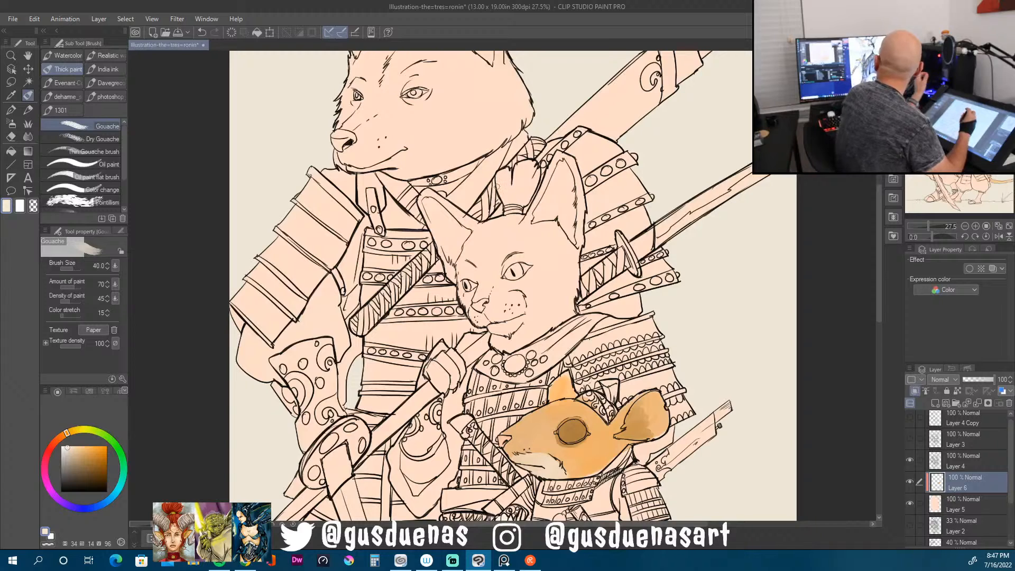
key(bracketright)
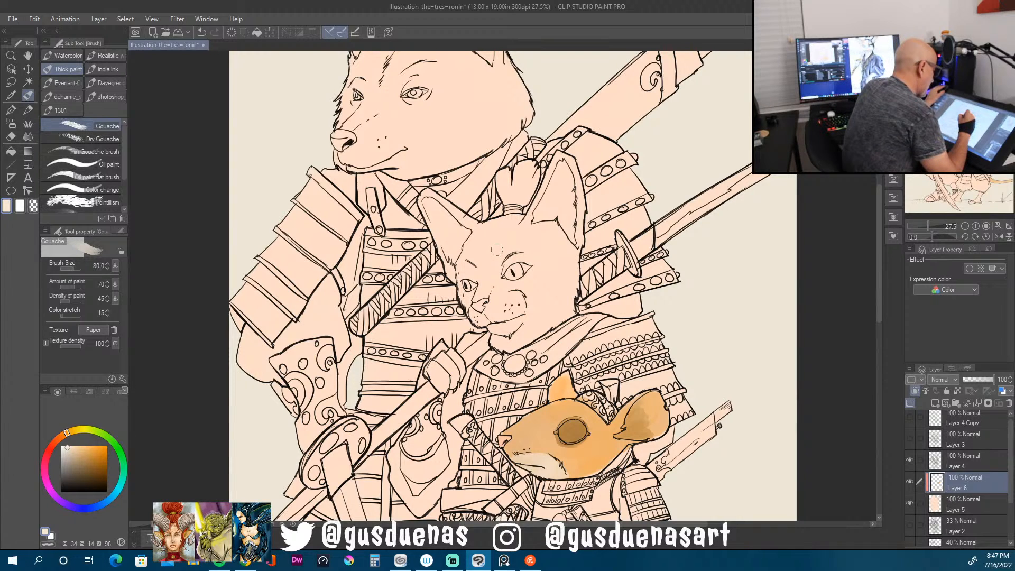
mouse_move(491, 257)
mouse_down()
mouse_move(493, 281)
mouse_move(532, 247)
mouse_move(486, 323)
mouse_move(538, 292)
mouse_move(518, 328)
mouse_up()
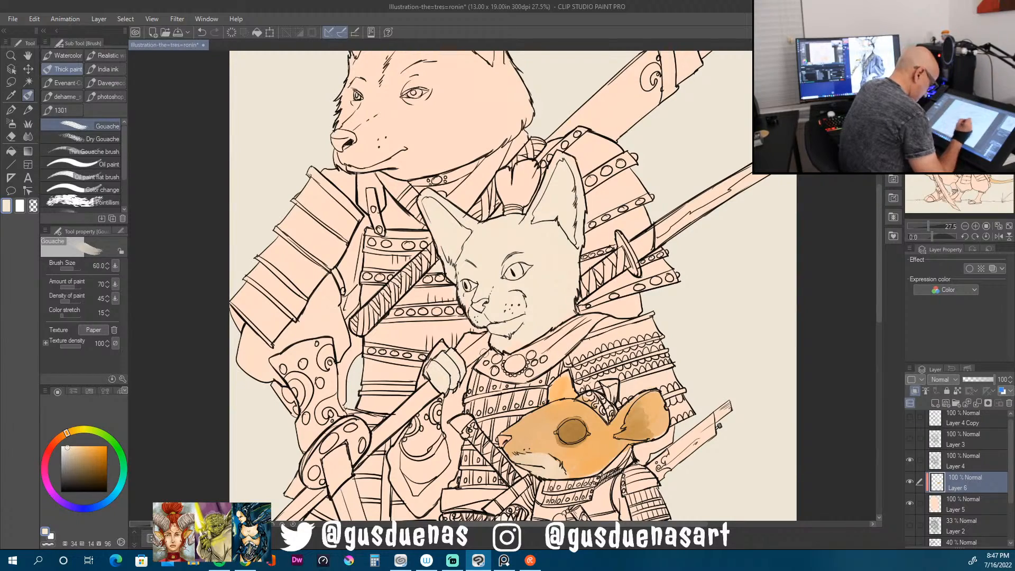
Step: Set the drawing colour to grey with HSV values 34, 4, 48 and paint the cat's cheek and forehead patches, ear backs and topknot
mouse_move(880, 299)
mouse_down()
mouse_move(868, 391)
mouse_move(869, 249)
mouse_move(871, 303)
mouse_up()
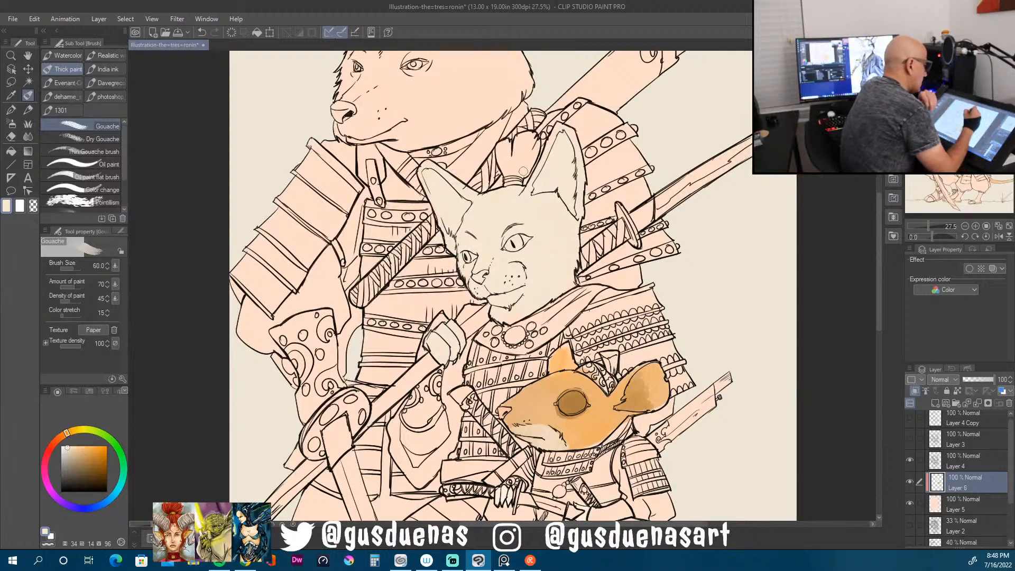
click(63, 471)
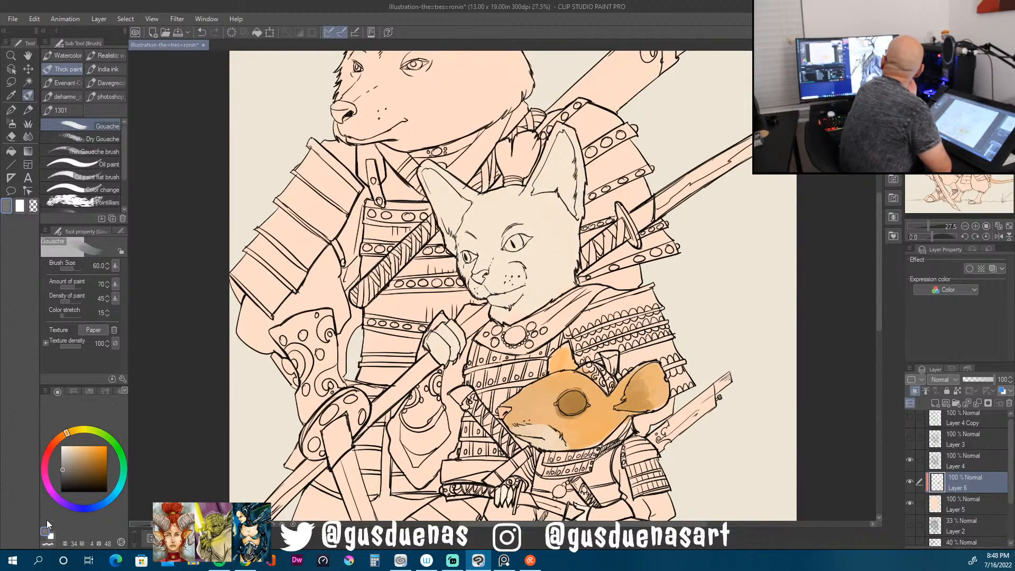
mouse_move(565, 217)
mouse_down()
mouse_move(551, 279)
mouse_move(562, 233)
mouse_move(567, 285)
mouse_move(578, 222)
mouse_move(558, 232)
mouse_move(571, 215)
mouse_up()
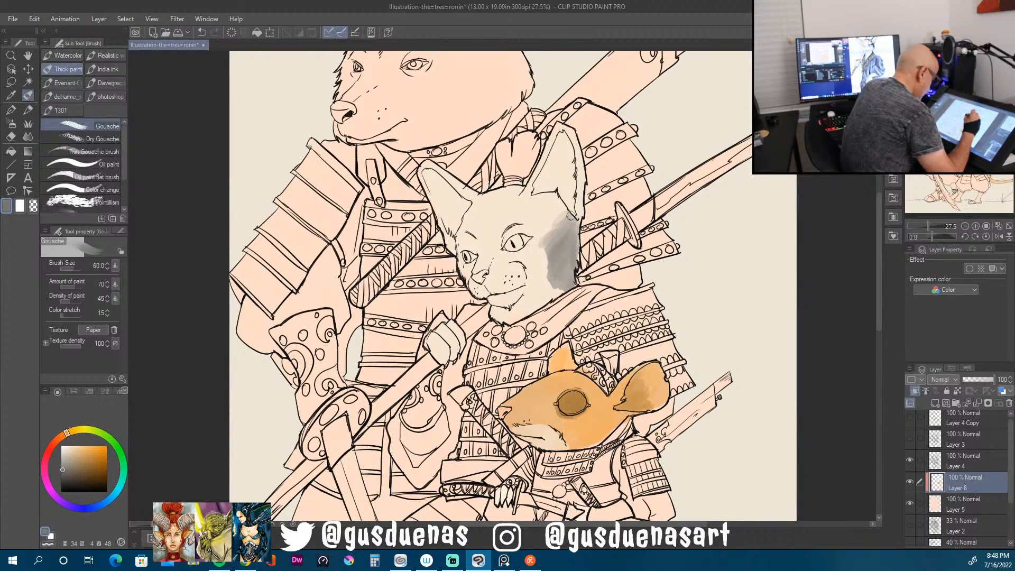
mouse_move(552, 141)
mouse_down()
mouse_move(530, 183)
mouse_move(558, 127)
mouse_up()
mouse_move(537, 177)
mouse_down()
mouse_move(522, 200)
mouse_move(549, 190)
mouse_move(535, 207)
mouse_move(564, 198)
mouse_move(544, 227)
mouse_move(555, 231)
mouse_move(517, 191)
mouse_move(529, 186)
mouse_move(530, 227)
mouse_move(520, 229)
mouse_move(539, 223)
mouse_move(546, 235)
mouse_move(543, 223)
mouse_move(530, 229)
mouse_move(536, 204)
mouse_move(523, 231)
mouse_up()
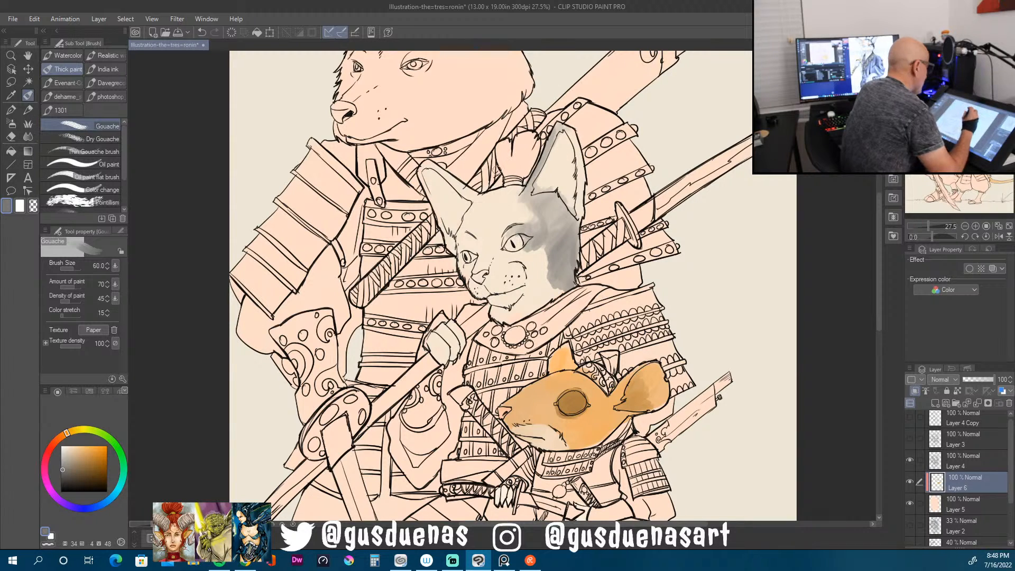
mouse_move(484, 192)
mouse_down()
mouse_move(508, 196)
mouse_move(515, 165)
mouse_move(501, 145)
mouse_move(522, 139)
mouse_move(517, 173)
mouse_move(537, 142)
mouse_move(514, 144)
mouse_up()
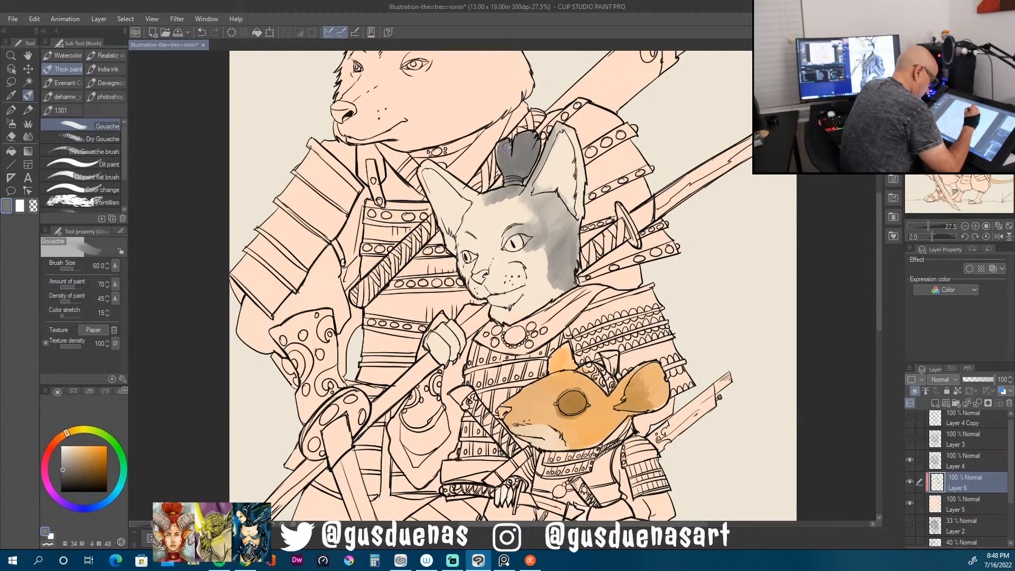
mouse_move(509, 186)
mouse_down()
mouse_move(486, 198)
mouse_move(487, 181)
mouse_move(486, 205)
mouse_move(438, 111)
mouse_move(447, 176)
mouse_move(470, 192)
mouse_move(426, 165)
mouse_up()
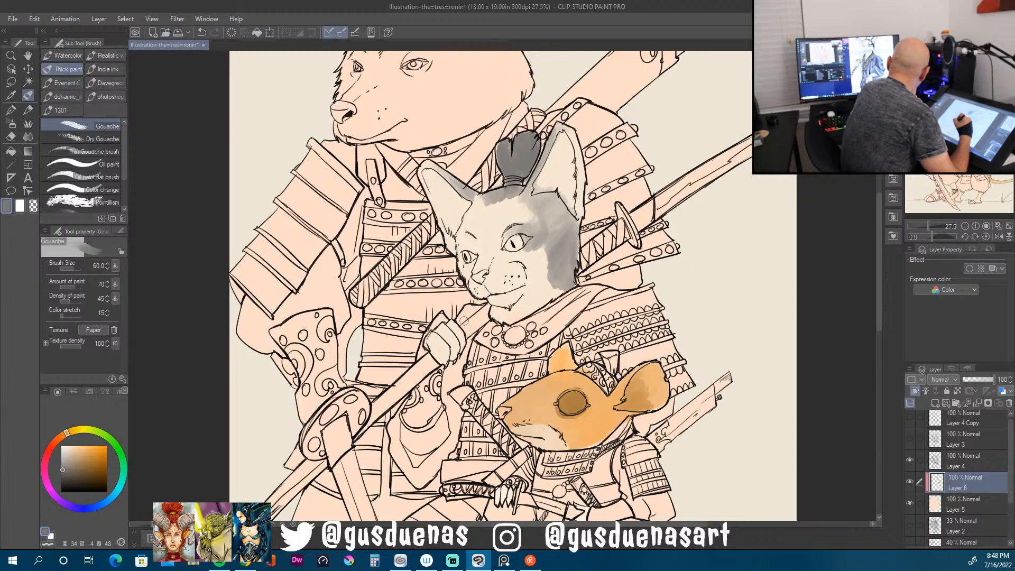
Step: Set the drawing colour to orange with HSV values 27, 56, 97 and paint patches above the cat's eyes and on its muzzle
click(63, 440)
click(96, 452)
drag(95, 453, 93, 446)
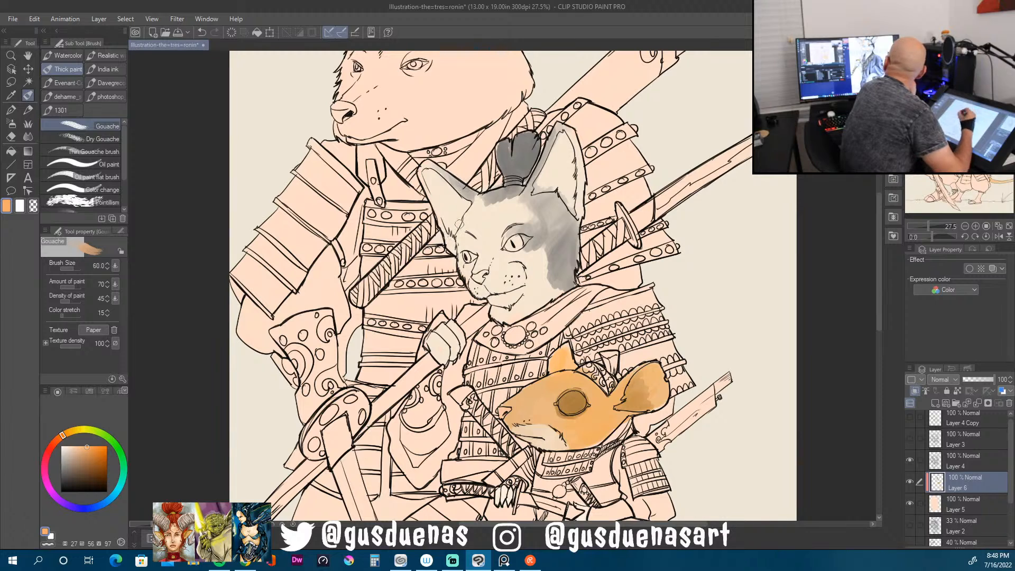
mouse_move(467, 217)
mouse_down()
mouse_move(461, 238)
mouse_move(479, 255)
mouse_move(475, 202)
mouse_up()
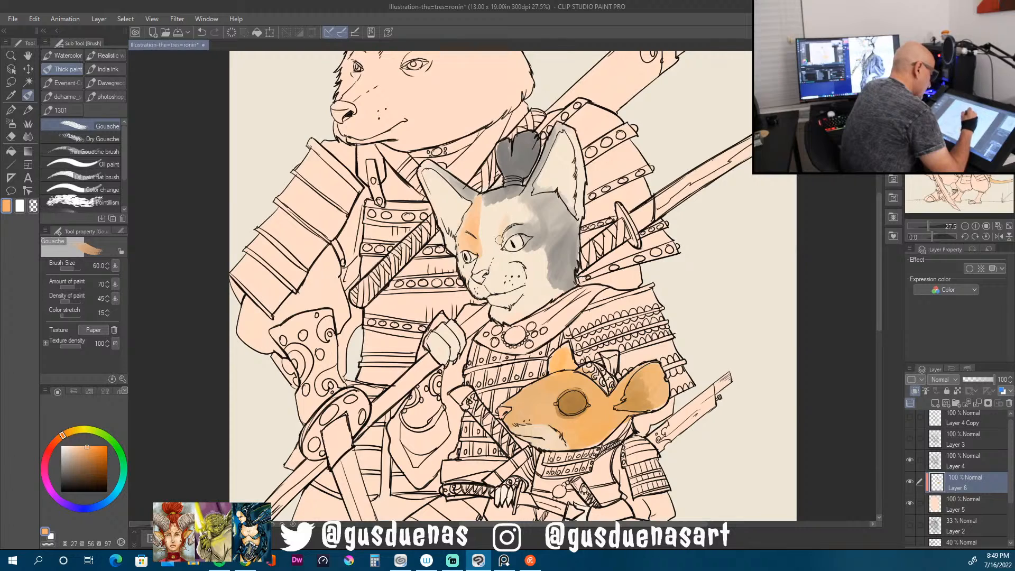
drag(499, 235, 500, 242)
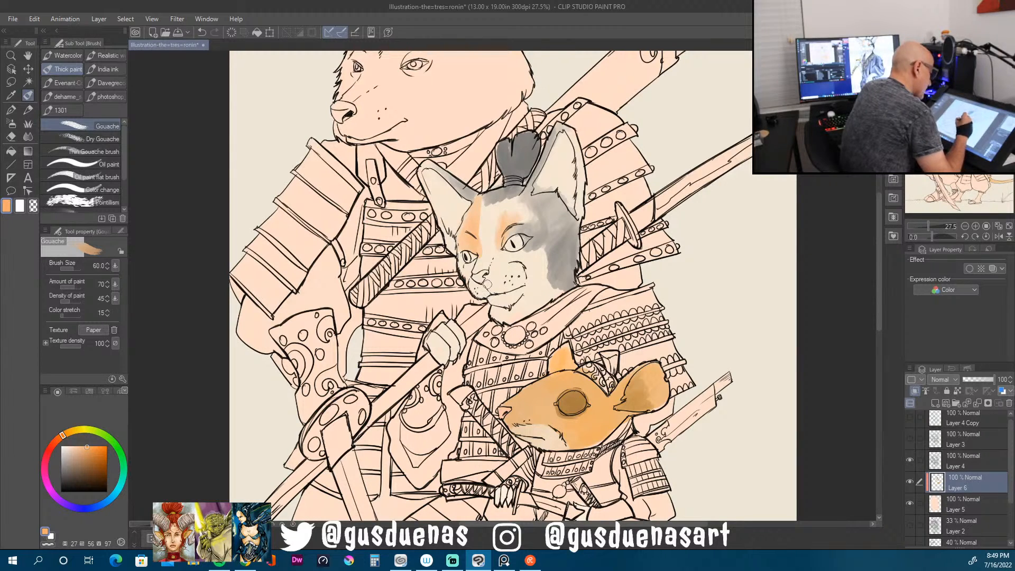
mouse_move(494, 286)
mouse_down()
mouse_move(513, 284)
mouse_move(505, 276)
mouse_up()
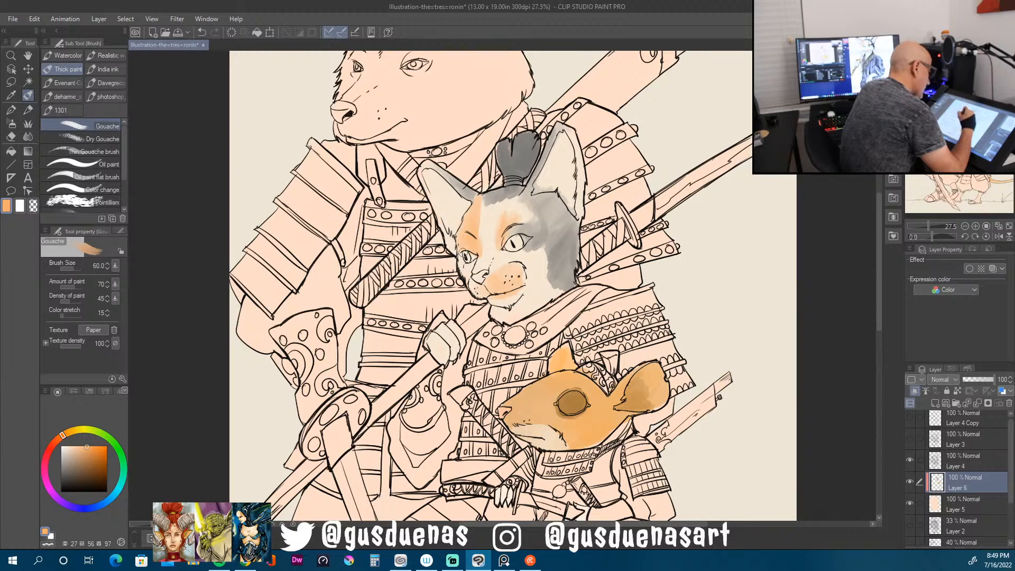
Step: Paint orange fur along the outer edges of the cat's two ears
drag(437, 209, 452, 245)
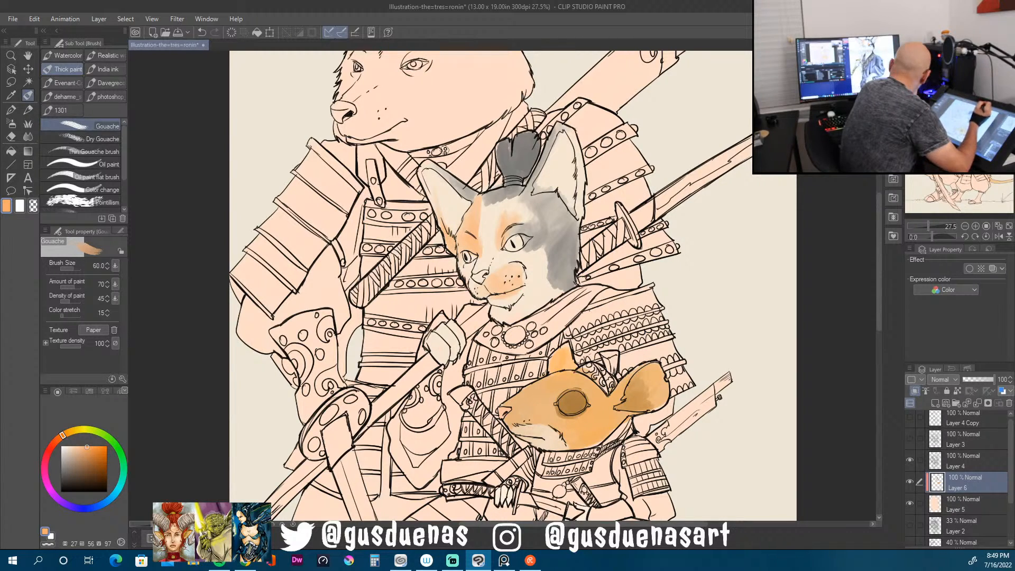
mouse_move(571, 145)
mouse_down()
mouse_move(572, 188)
mouse_move(566, 164)
mouse_move(573, 149)
mouse_move(576, 215)
mouse_up()
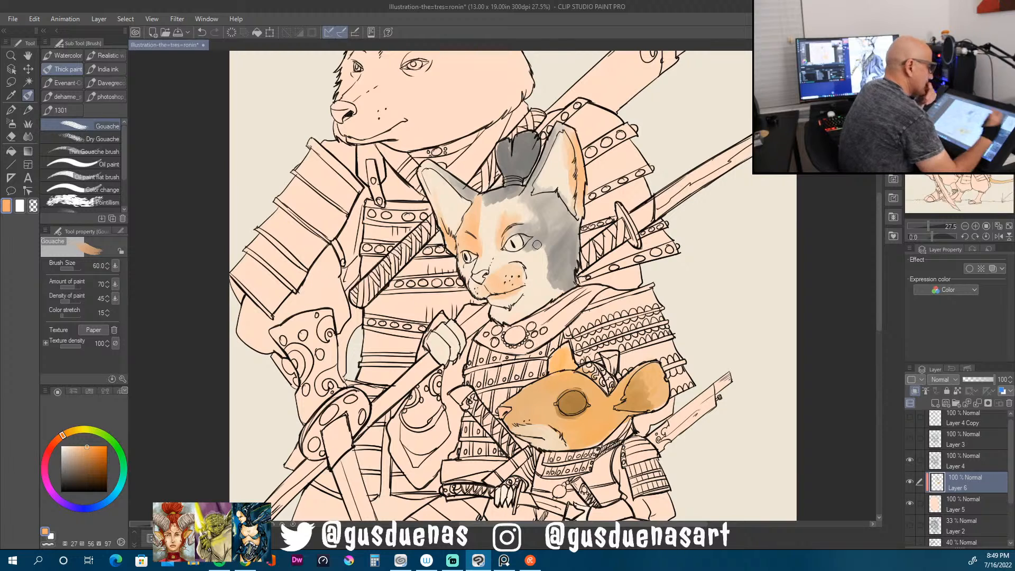
Step: Set the drawing colour to burnt orange with HSV values 24, 71, 83 and paint the dog's forehead down to the brow
drag(880, 240, 878, 196)
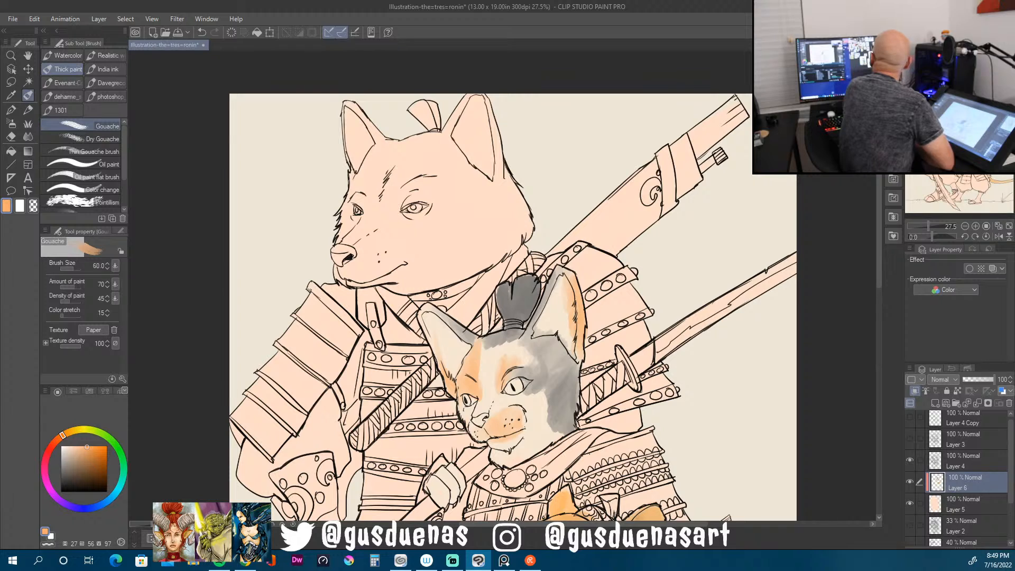
key(alt+Tab)
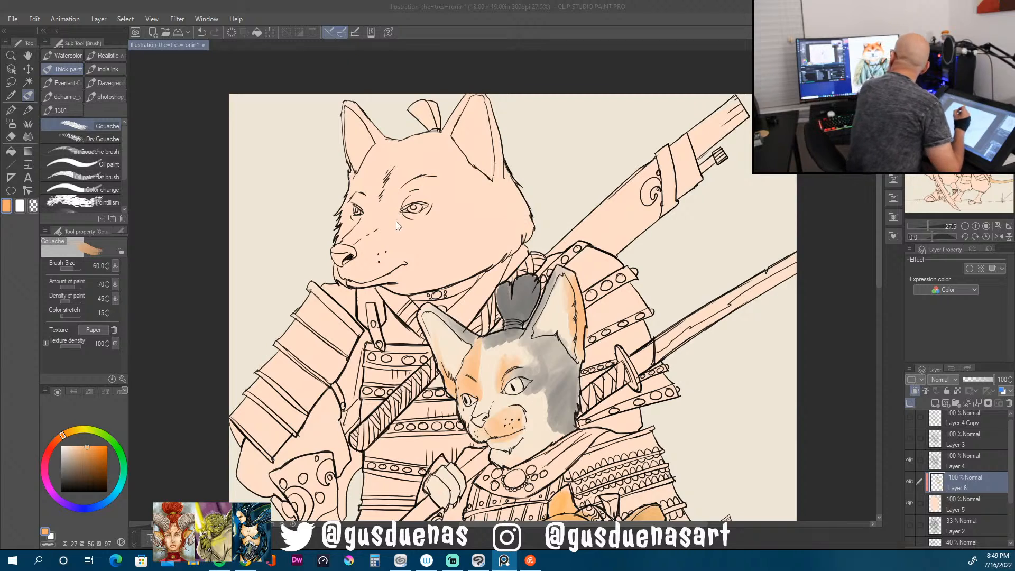
click(95, 456)
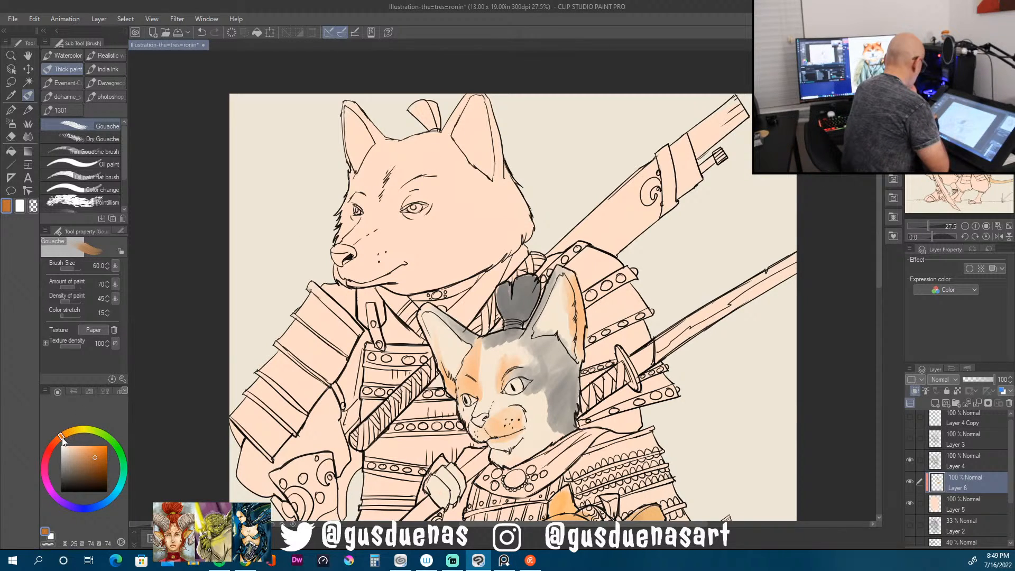
click(94, 453)
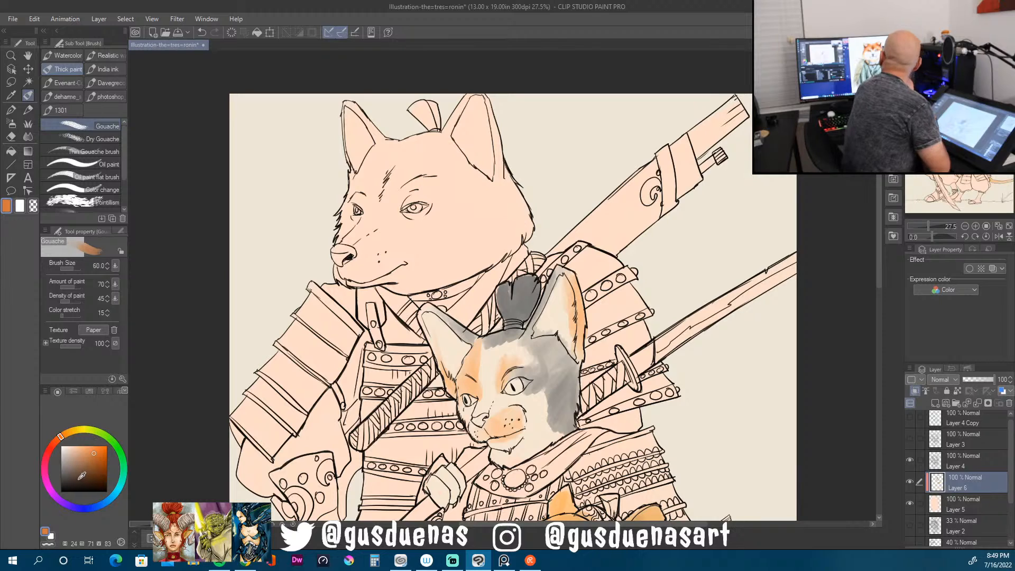
mouse_move(360, 179)
mouse_down()
mouse_move(378, 193)
mouse_move(376, 207)
mouse_up()
mouse_move(413, 173)
mouse_down()
mouse_move(388, 187)
mouse_move(431, 174)
mouse_move(425, 180)
mouse_move(405, 153)
mouse_move(423, 159)
mouse_move(447, 139)
mouse_move(454, 168)
mouse_move(480, 172)
mouse_up()
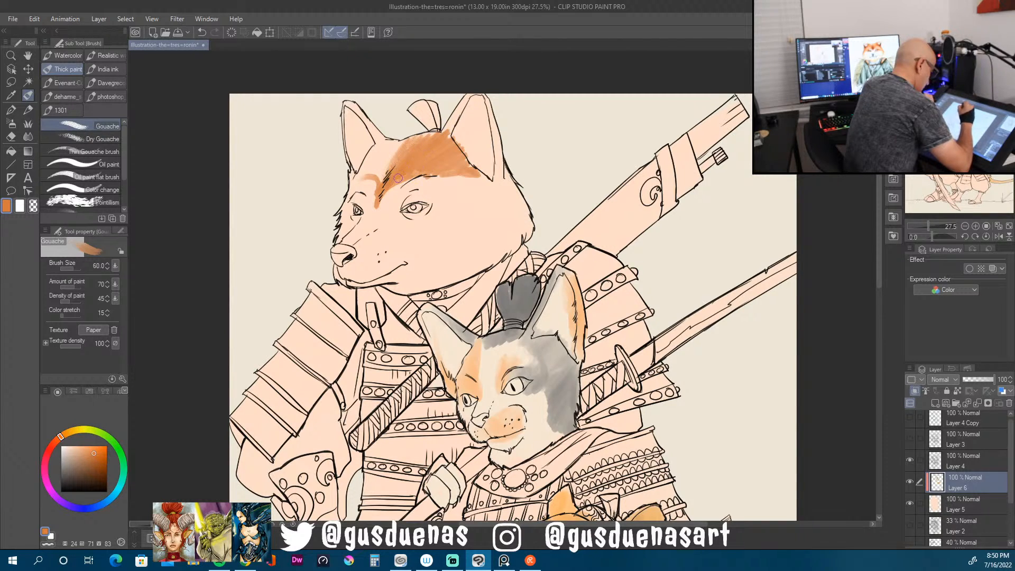
mouse_move(418, 175)
mouse_down()
mouse_move(395, 178)
mouse_move(412, 136)
mouse_move(436, 131)
mouse_up()
mouse_move(379, 190)
mouse_down()
mouse_move(397, 141)
mouse_move(360, 177)
mouse_move(375, 150)
mouse_move(360, 173)
mouse_move(371, 180)
mouse_move(352, 190)
mouse_up()
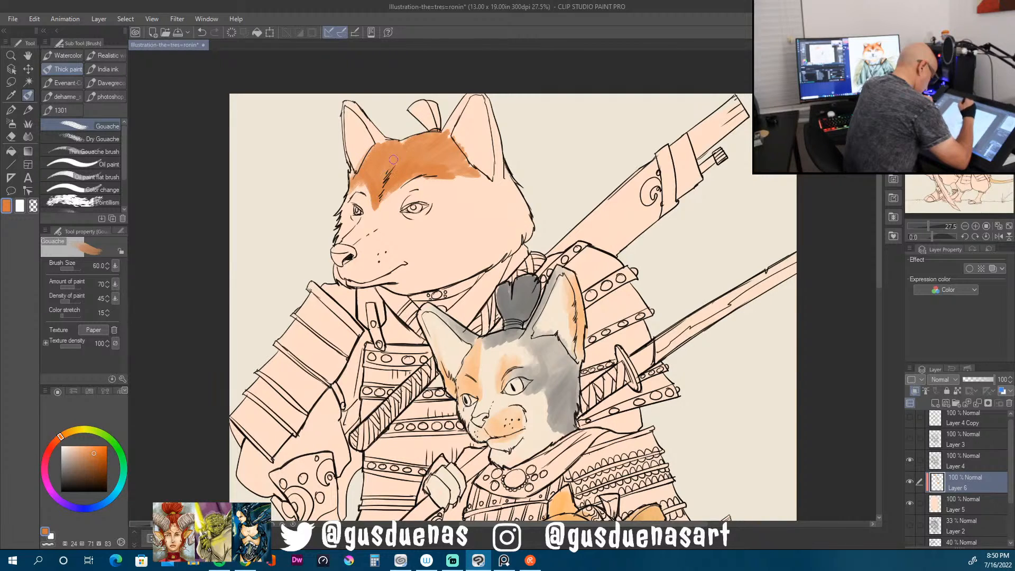
Step: Paint the dog's inner ear edges, topknot and underside of the jaw in the same burnt orange
mouse_move(384, 142)
mouse_down()
mouse_move(366, 143)
mouse_move(378, 133)
mouse_move(370, 136)
mouse_move(358, 115)
mouse_up()
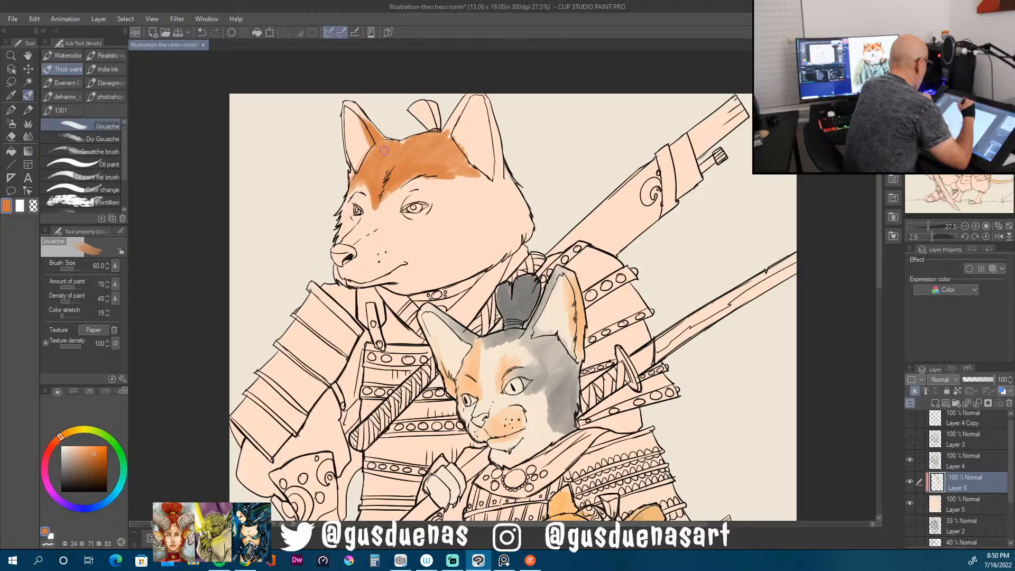
mouse_move(447, 117)
mouse_down()
mouse_move(455, 127)
mouse_move(453, 104)
mouse_move(424, 122)
mouse_move(430, 115)
mouse_move(436, 130)
mouse_up()
mouse_move(412, 281)
mouse_down()
mouse_move(390, 283)
mouse_move(422, 282)
mouse_move(405, 294)
mouse_move(473, 269)
mouse_move(388, 283)
mouse_up()
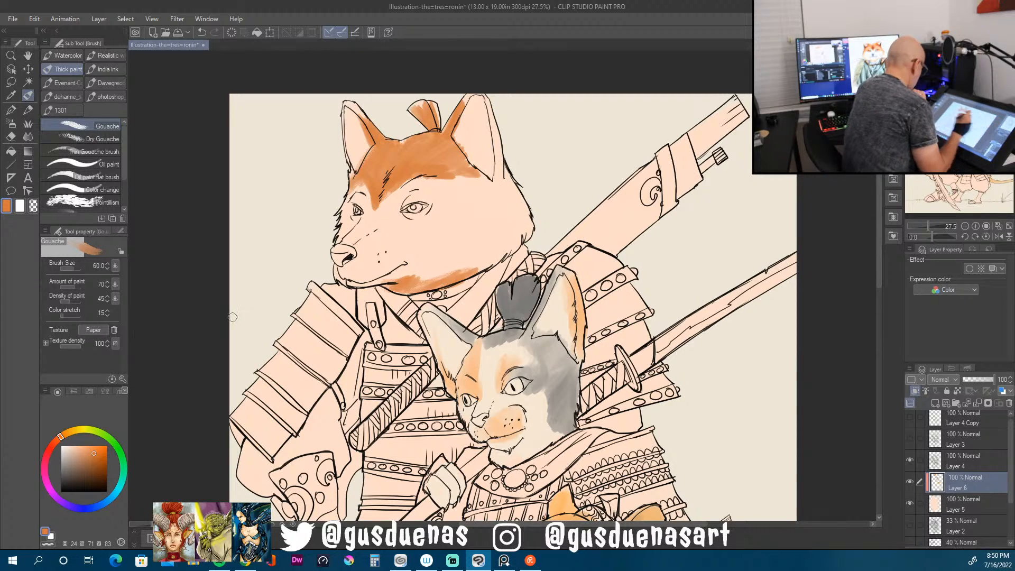
Step: Set the drawing colour to golden orange with HSV values 32, 68, 88 and paint around the dog's eyes and brows
drag(96, 449, 79, 445)
drag(493, 412, 479, 421)
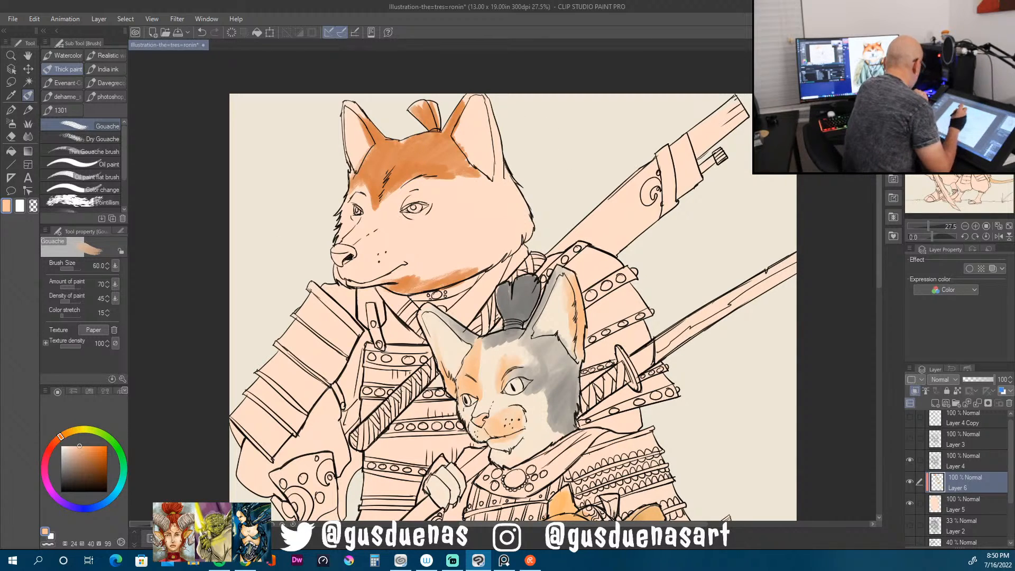
mouse_move(97, 452)
mouse_down()
mouse_move(89, 425)
mouse_move(92, 451)
mouse_up()
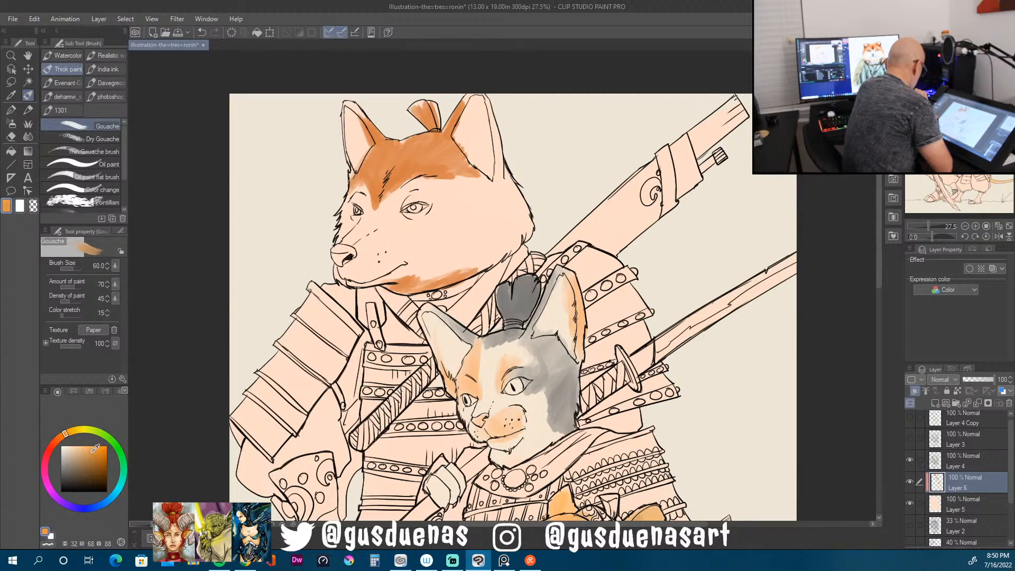
mouse_move(389, 203)
mouse_down()
mouse_move(426, 184)
mouse_move(399, 193)
mouse_move(411, 183)
mouse_move(448, 184)
mouse_up()
mouse_move(391, 199)
mouse_down()
mouse_move(417, 182)
mouse_move(390, 204)
mouse_up()
mouse_move(417, 189)
mouse_down()
mouse_move(401, 201)
mouse_move(433, 192)
mouse_move(453, 206)
mouse_move(456, 196)
mouse_move(465, 214)
mouse_up()
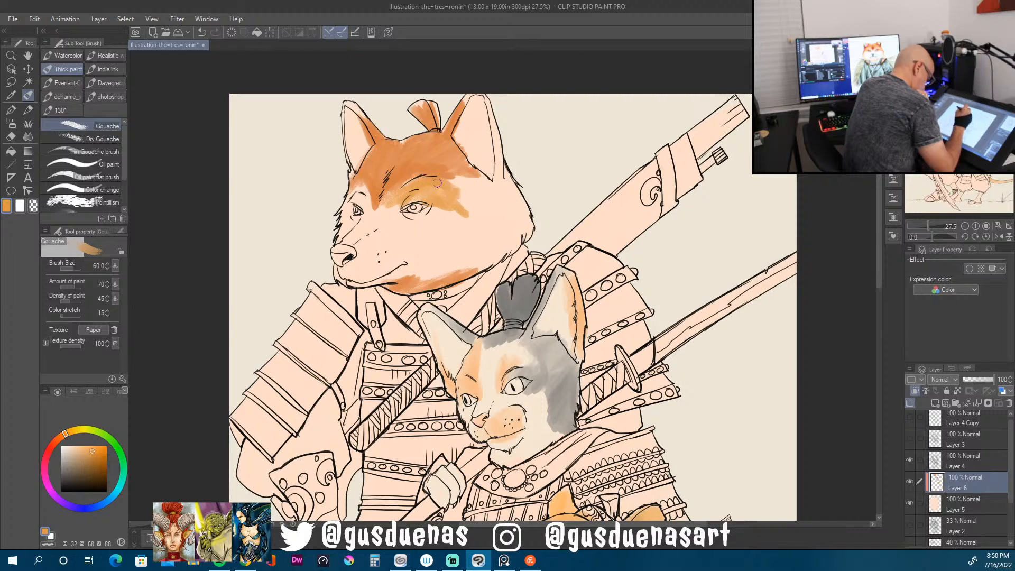
mouse_move(402, 194)
mouse_down()
mouse_move(372, 210)
mouse_move(406, 149)
mouse_move(349, 207)
mouse_move(368, 185)
mouse_up()
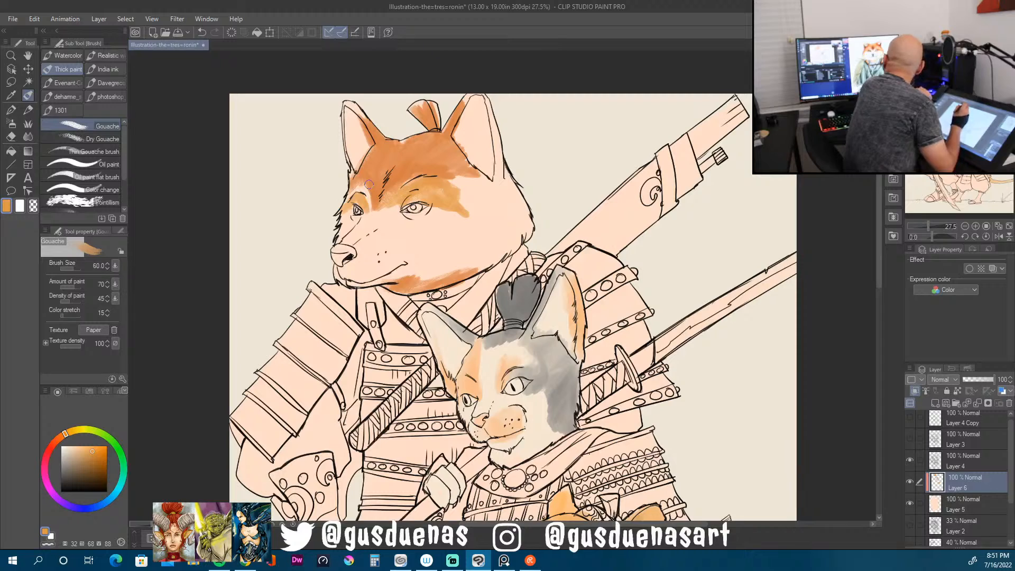
Step: Set the drawing colour to bright orange with HSV values 29, 82, 97 and paint beside the dog's far eye and on its cheek
click(64, 434)
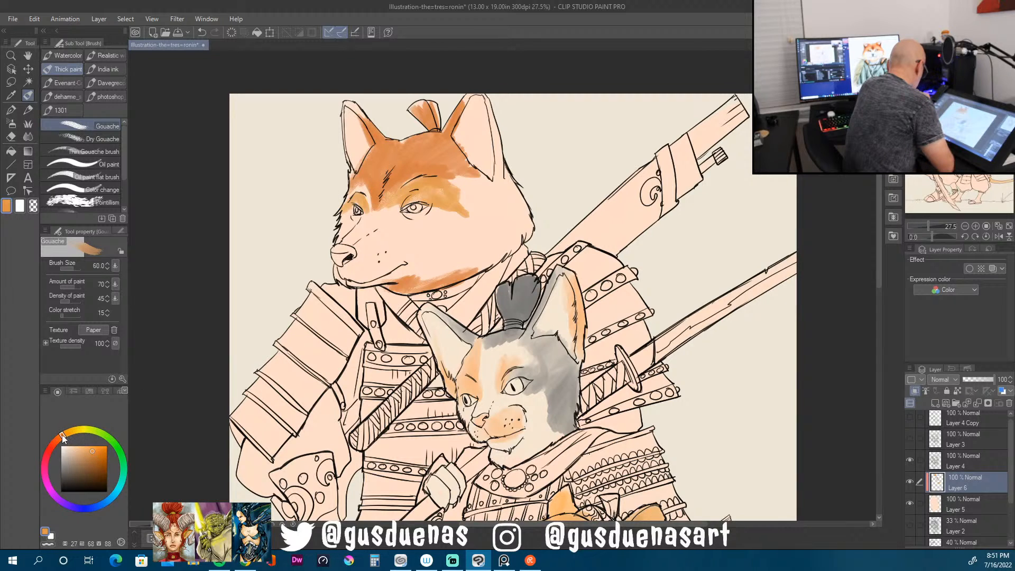
drag(358, 180, 343, 228)
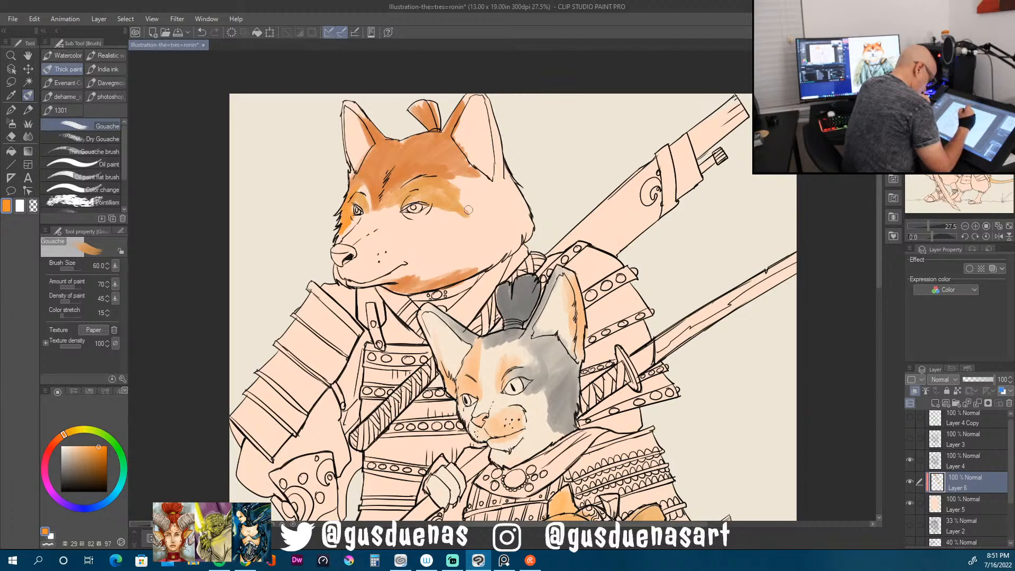
mouse_move(466, 181)
mouse_down()
mouse_move(495, 193)
mouse_move(457, 179)
mouse_move(477, 229)
mouse_move(478, 197)
mouse_move(498, 223)
mouse_up()
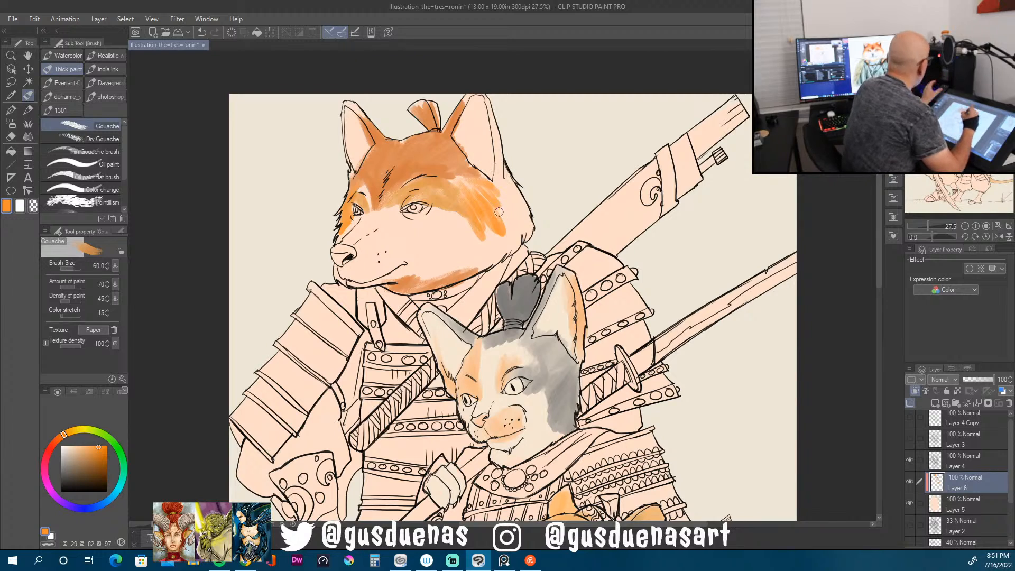
Step: Raise the brush size to 100, fill the dog's cheek and ears with orange, and blend the cheek with a tone sampled from the forehead
key(bracketright)
key(bracketright)
key(bracketright)
mouse_move(507, 211)
mouse_down()
mouse_move(504, 256)
mouse_move(494, 228)
mouse_move(485, 262)
mouse_move(502, 222)
mouse_move(496, 201)
mouse_move(503, 217)
mouse_move(523, 209)
mouse_move(501, 187)
mouse_move(484, 91)
mouse_move(487, 171)
mouse_move(466, 142)
mouse_move(483, 153)
mouse_move(491, 125)
mouse_move(484, 173)
mouse_up()
mouse_move(353, 170)
mouse_down()
mouse_move(354, 143)
mouse_move(361, 158)
mouse_up()
mouse_move(495, 230)
mouse_down()
mouse_move(495, 198)
mouse_move(475, 204)
mouse_move(475, 222)
mouse_move(459, 208)
mouse_up()
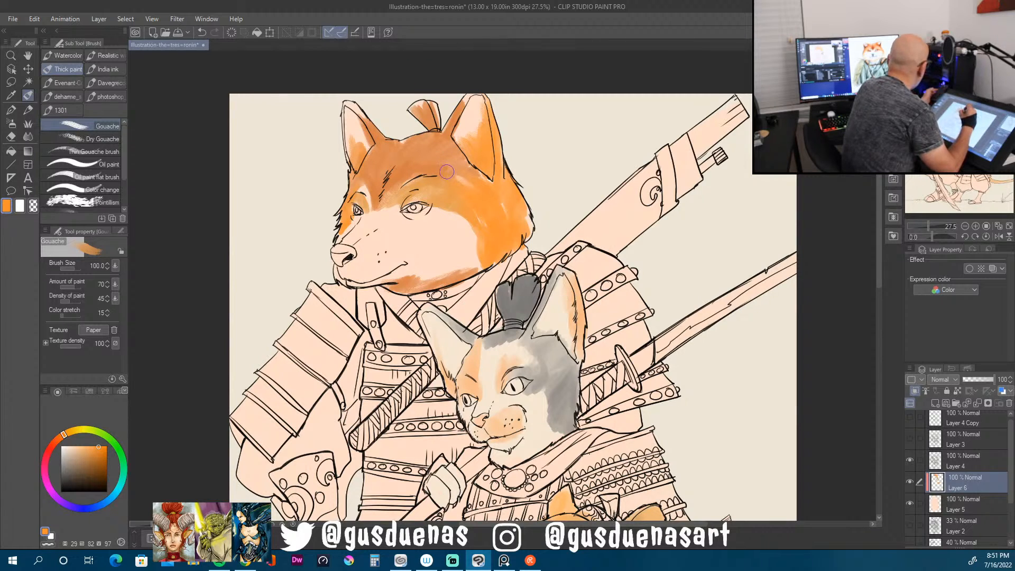
alt+click(447, 154)
mouse_move(506, 206)
mouse_down()
mouse_move(533, 222)
mouse_move(519, 216)
mouse_move(515, 239)
mouse_move(492, 197)
mouse_move(480, 246)
mouse_move(473, 215)
mouse_move(416, 192)
mouse_move(468, 211)
mouse_move(476, 266)
mouse_up()
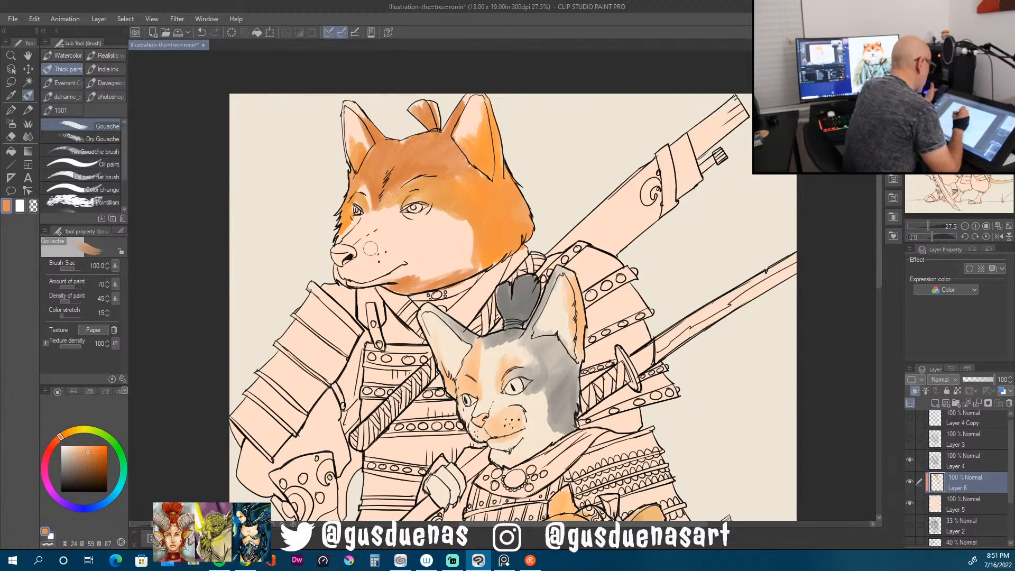
Step: Paint the dog's nose and lower muzzle grey, then cover the snout in light grey with HSV values 24, 9, 89
mouse_move(353, 263)
mouse_down()
mouse_move(349, 275)
mouse_move(394, 262)
mouse_move(360, 264)
mouse_move(391, 271)
mouse_move(360, 281)
mouse_up()
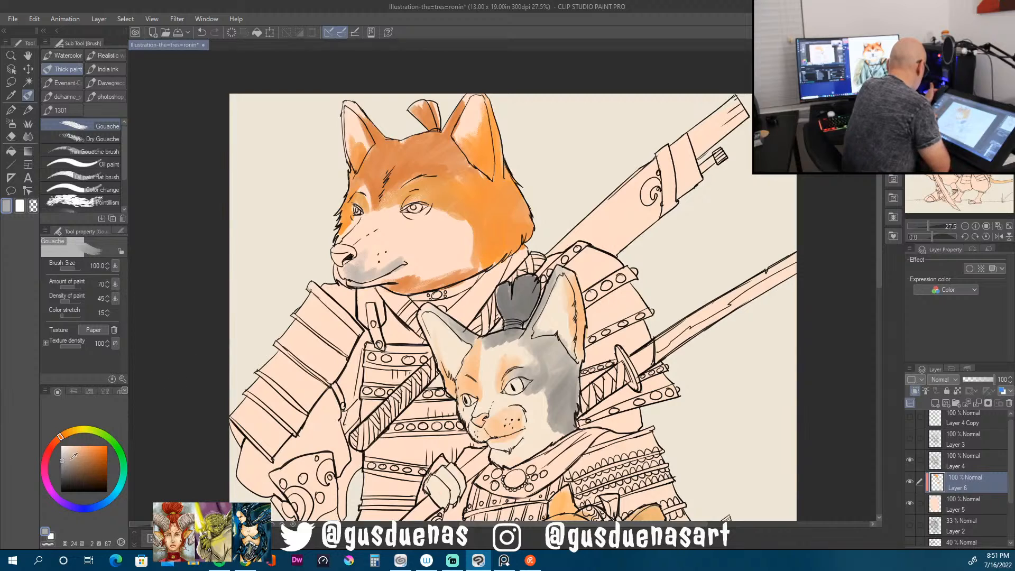
drag(334, 242, 356, 257)
click(65, 450)
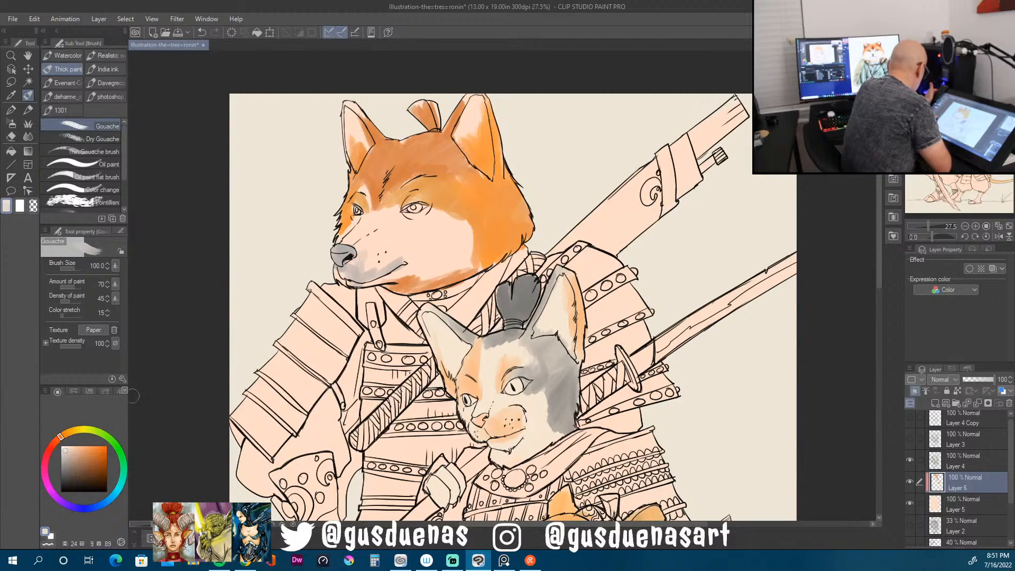
drag(356, 233, 398, 226)
Step: Set the drawing colour to white with HSV values 24, 0, 100 and paint the dog's muzzle, cheek, jaw and brow highlights
drag(66, 449, 61, 446)
mouse_move(364, 225)
mouse_down()
mouse_move(394, 229)
mouse_move(376, 232)
mouse_move(394, 214)
mouse_move(414, 231)
mouse_move(438, 225)
mouse_move(392, 233)
mouse_move(364, 266)
mouse_move(432, 233)
mouse_move(409, 263)
mouse_move(428, 230)
mouse_up()
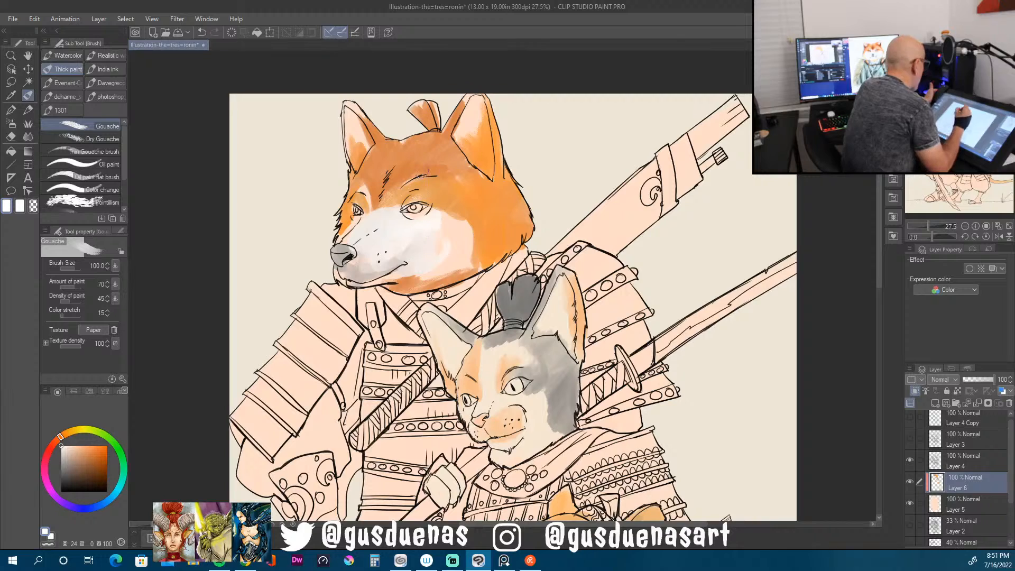
mouse_move(404, 195)
mouse_down()
mouse_move(378, 214)
mouse_move(370, 205)
mouse_up()
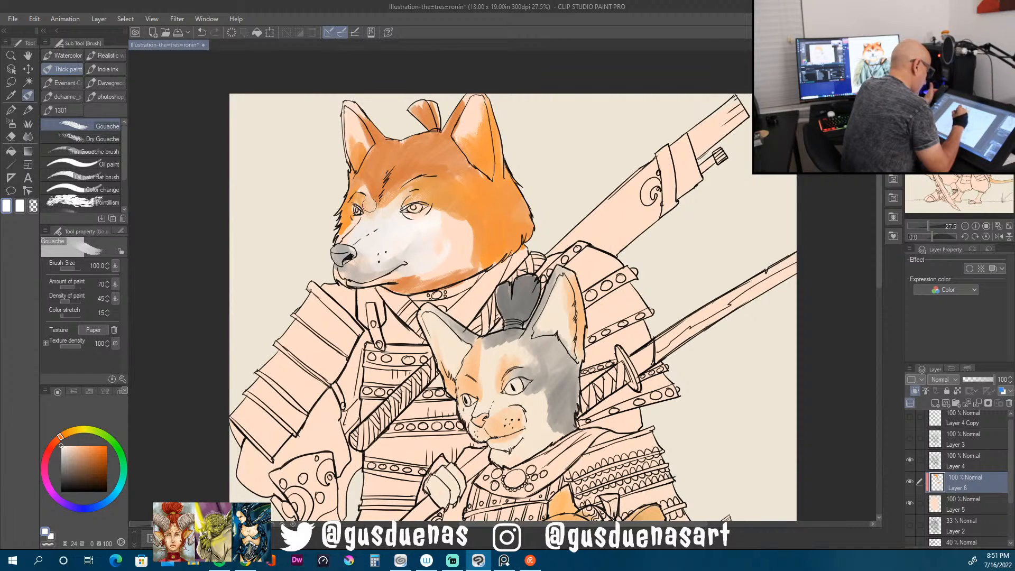
mouse_move(442, 218)
mouse_down()
mouse_move(455, 243)
mouse_move(461, 229)
mouse_move(441, 264)
mouse_move(359, 276)
mouse_up()
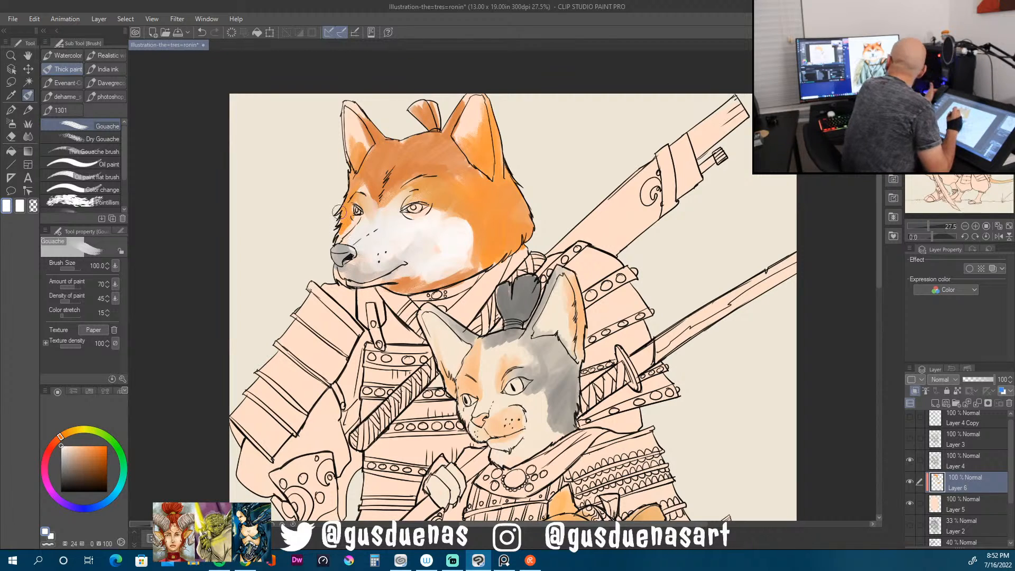
mouse_move(349, 267)
mouse_down()
mouse_move(370, 260)
mouse_move(356, 267)
mouse_move(384, 270)
mouse_move(367, 271)
mouse_move(376, 257)
mouse_move(357, 267)
mouse_move(411, 246)
mouse_move(393, 276)
mouse_move(402, 282)
mouse_move(420, 286)
mouse_move(397, 277)
mouse_move(431, 267)
mouse_move(423, 285)
mouse_move(459, 277)
mouse_up()
mouse_move(360, 222)
mouse_down()
mouse_move(352, 214)
mouse_move(346, 231)
mouse_up()
mouse_move(365, 193)
mouse_down()
mouse_move(353, 101)
mouse_move(365, 146)
mouse_up()
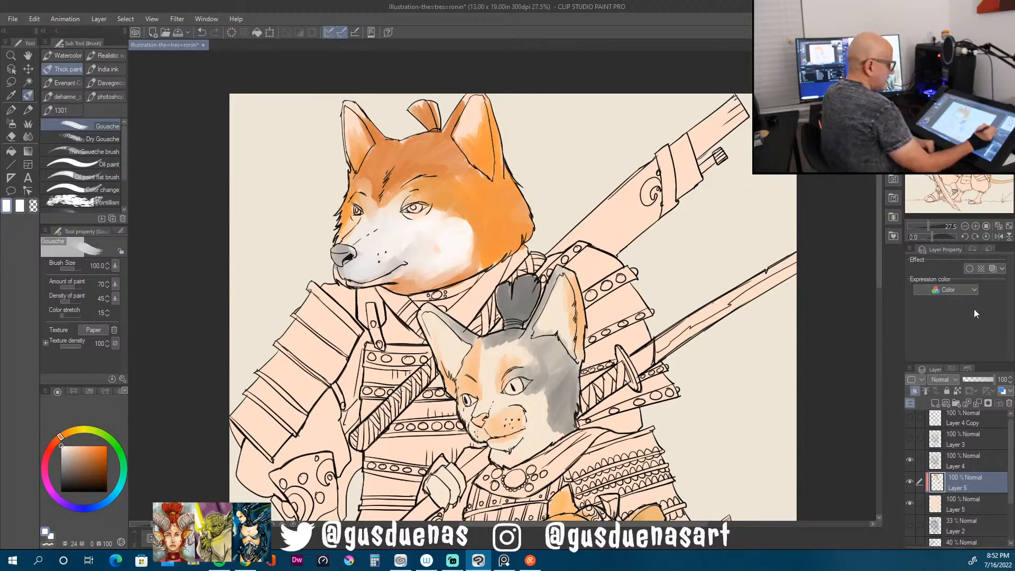
Step: Set the drawing colour to pale beige with HSV values 24, 14, 90 and lighten the insides of the dog's ears
mouse_move(880, 264)
mouse_down()
mouse_move(874, 326)
mouse_move(866, 238)
mouse_up()
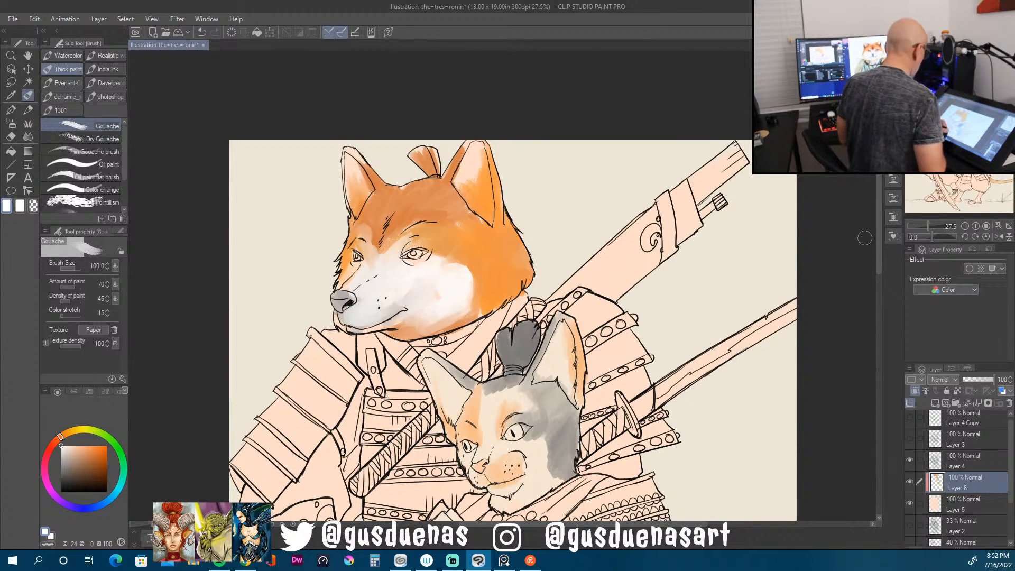
click(76, 446)
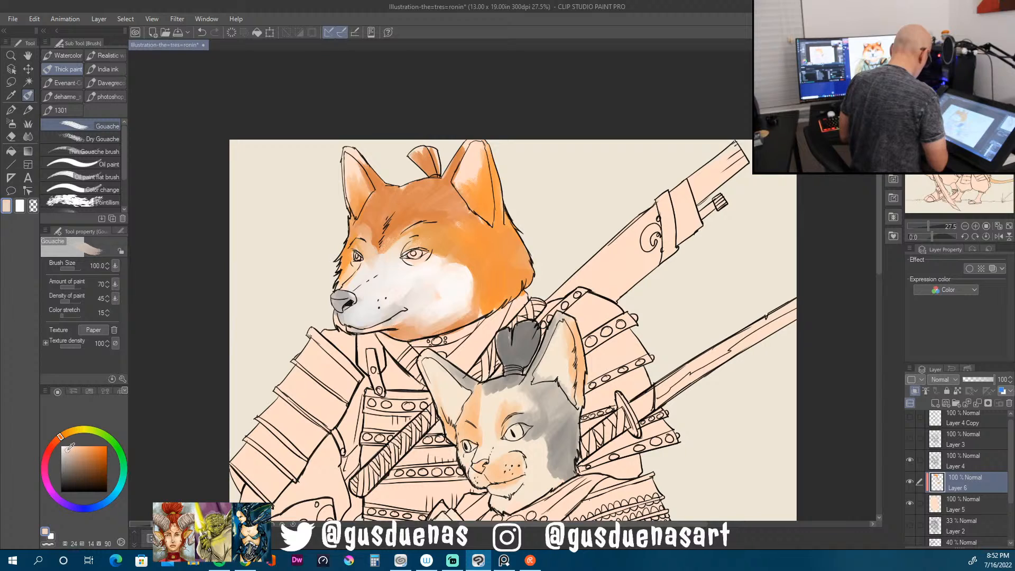
mouse_move(459, 177)
mouse_down()
mouse_move(473, 159)
mouse_move(465, 182)
mouse_move(468, 154)
mouse_up()
mouse_move(356, 169)
mouse_down()
mouse_move(349, 178)
mouse_move(352, 170)
mouse_up()
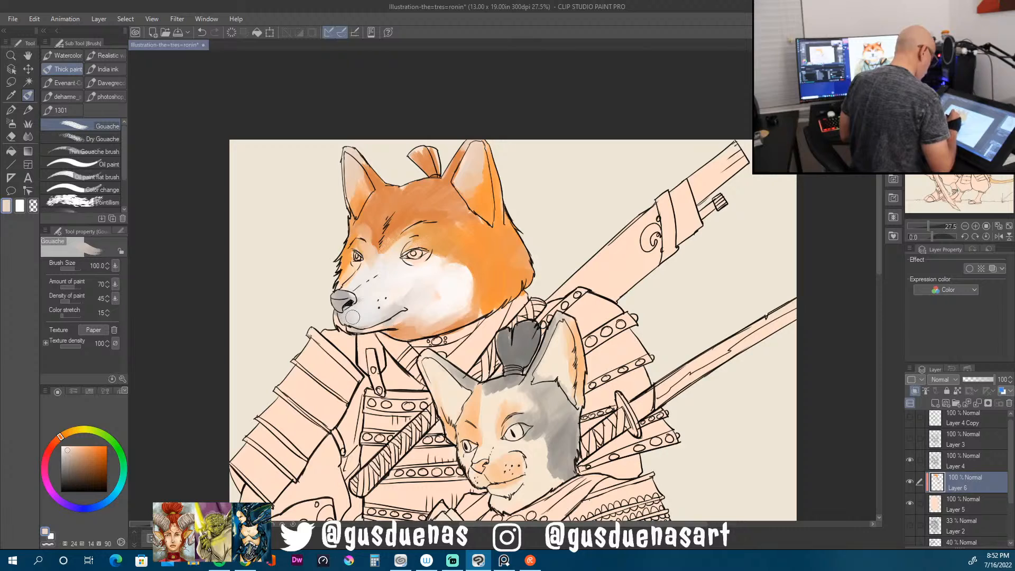
Step: Set the drawing colour to red-orange with HSV values 19, 62, 100 and fill the plates of the dog's near shoulder guard
click(64, 474)
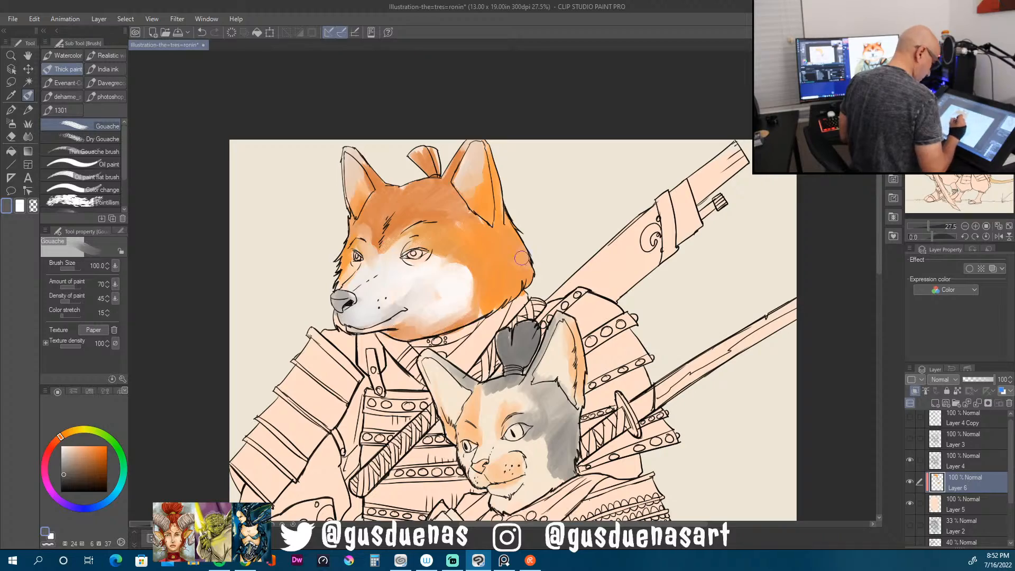
drag(879, 238, 871, 262)
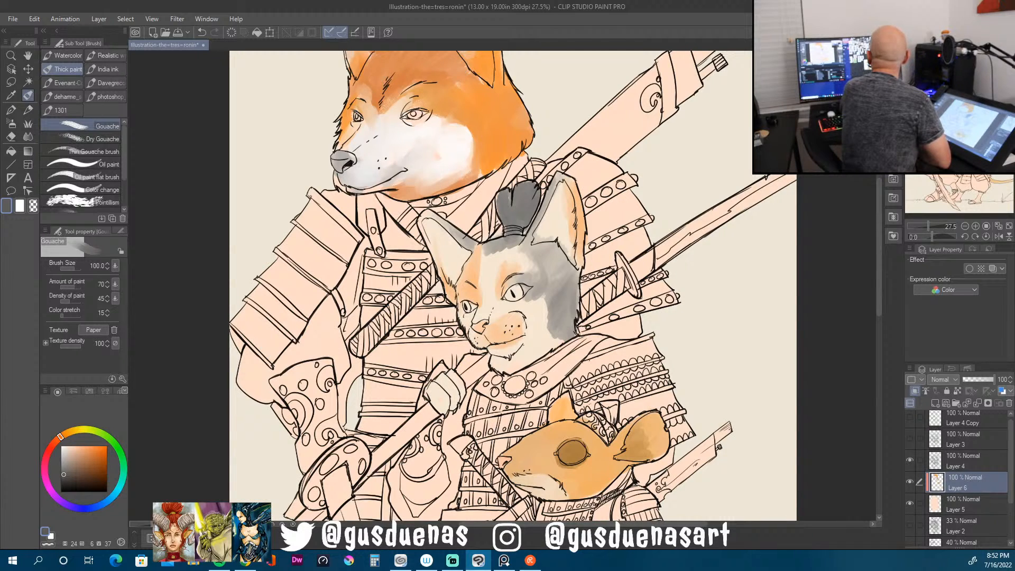
key(alt+Tab)
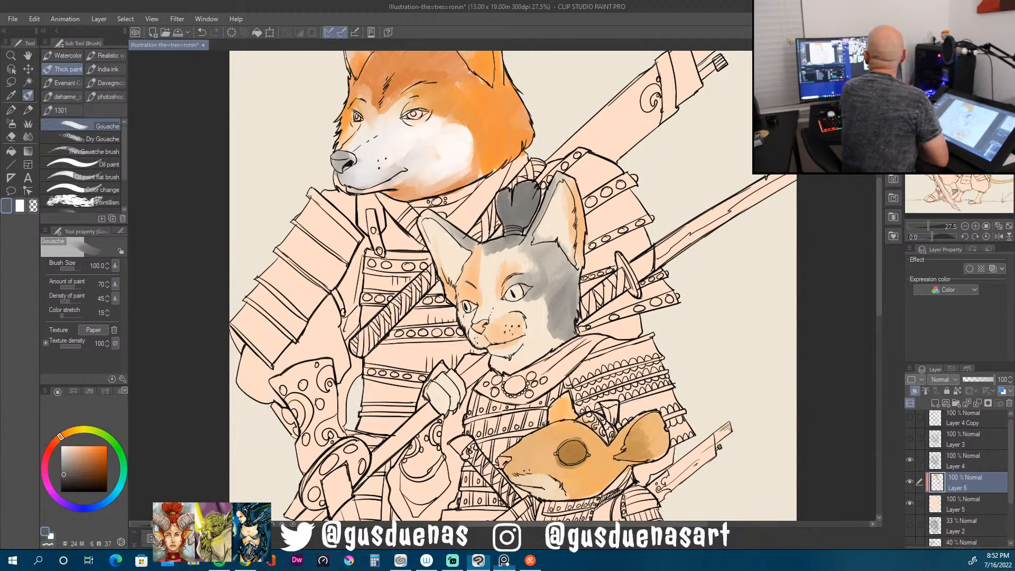
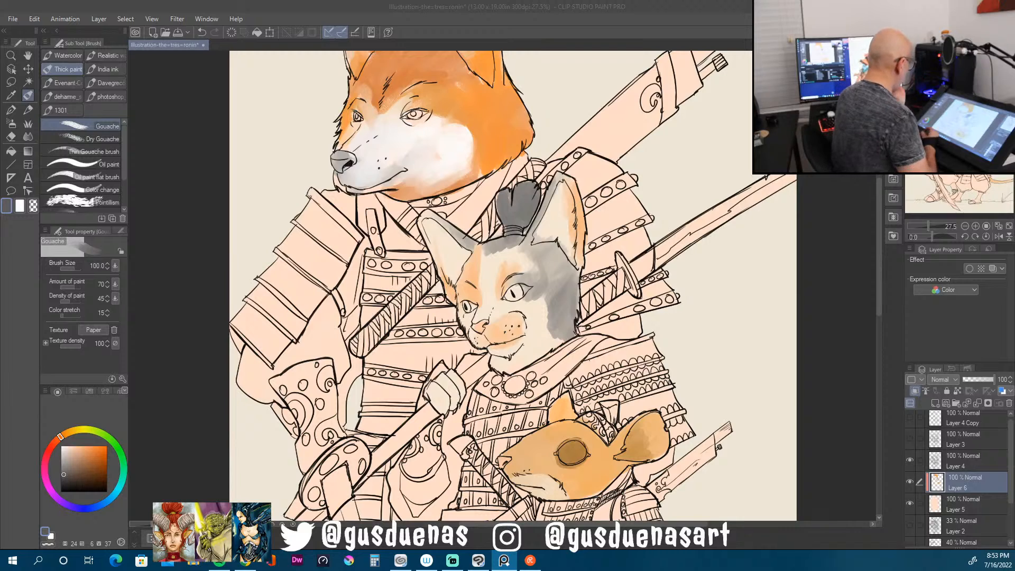
click(58, 439)
drag(96, 447, 88, 439)
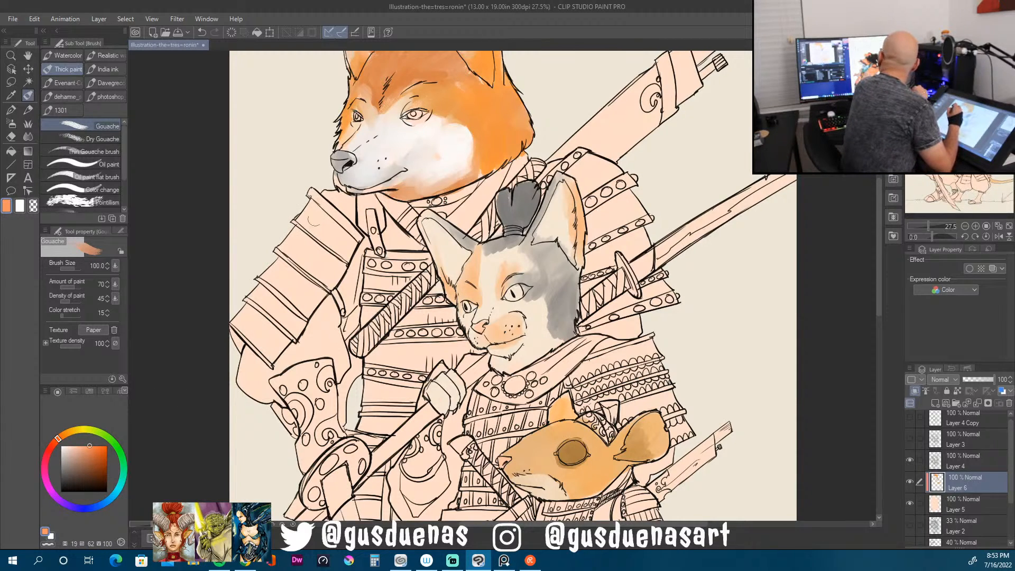
mouse_move(311, 208)
mouse_down()
mouse_move(281, 263)
mouse_move(327, 233)
mouse_move(300, 292)
mouse_move(310, 296)
mouse_move(338, 270)
mouse_move(322, 209)
mouse_move(305, 219)
mouse_move(310, 192)
mouse_move(353, 233)
mouse_move(332, 224)
mouse_move(328, 245)
mouse_move(314, 207)
mouse_move(261, 290)
mouse_move(294, 271)
mouse_move(301, 281)
mouse_move(263, 338)
mouse_move(294, 330)
mouse_move(294, 301)
mouse_move(275, 297)
mouse_move(257, 338)
mouse_up()
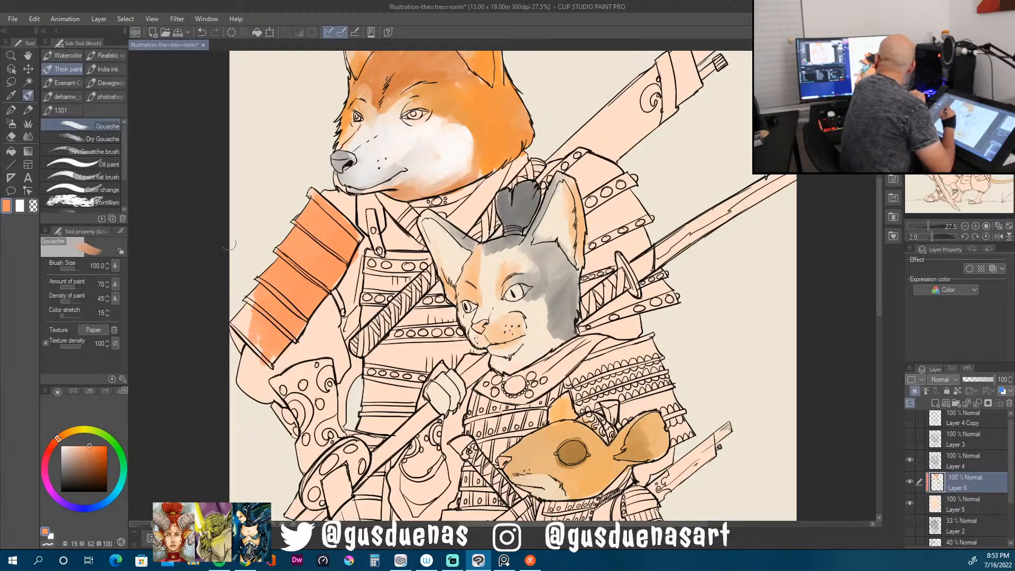
mouse_move(241, 290)
mouse_down()
mouse_move(243, 327)
mouse_move(234, 325)
mouse_move(262, 298)
mouse_move(257, 331)
mouse_up()
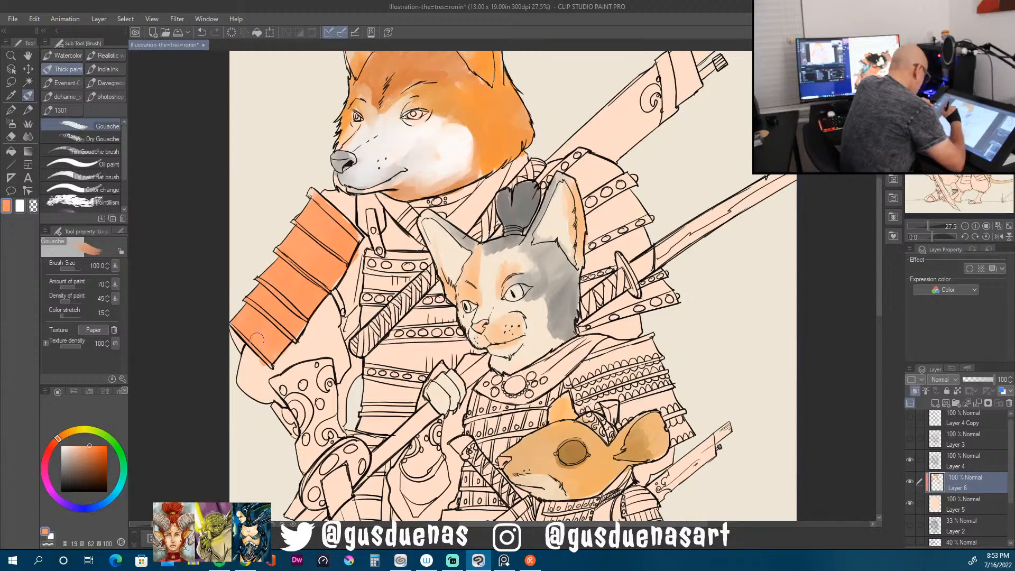
drag(229, 330, 231, 332)
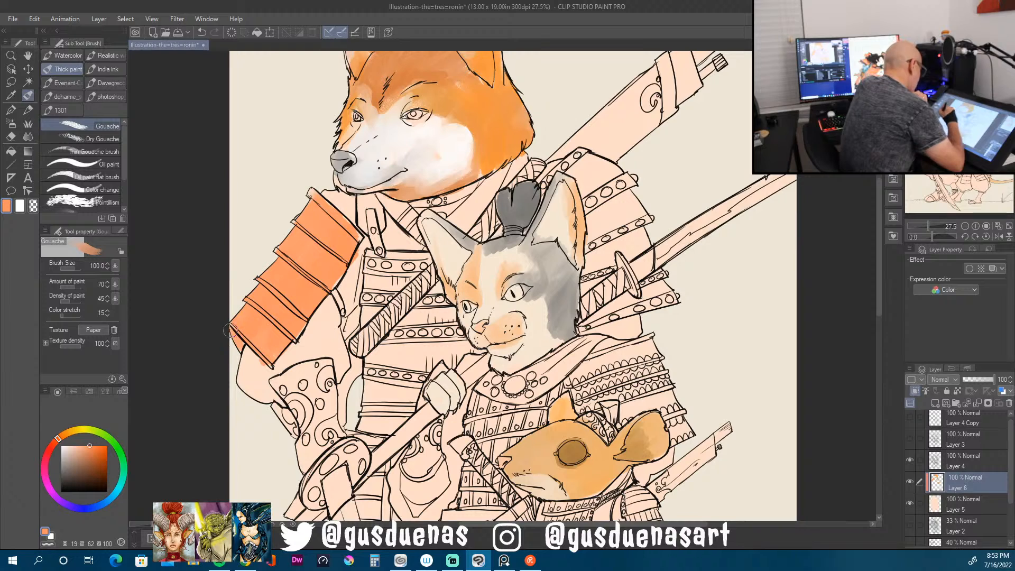
Step: Paint the dog's shoulder strap, chest armour and the shoulder guard behind the cat in the same red-orange
mouse_move(371, 258)
mouse_down()
mouse_move(370, 310)
mouse_move(371, 293)
mouse_move(423, 254)
mouse_move(376, 250)
mouse_up()
mouse_move(365, 204)
mouse_down()
mouse_move(370, 227)
mouse_move(376, 203)
mouse_move(373, 238)
mouse_move(388, 258)
mouse_up()
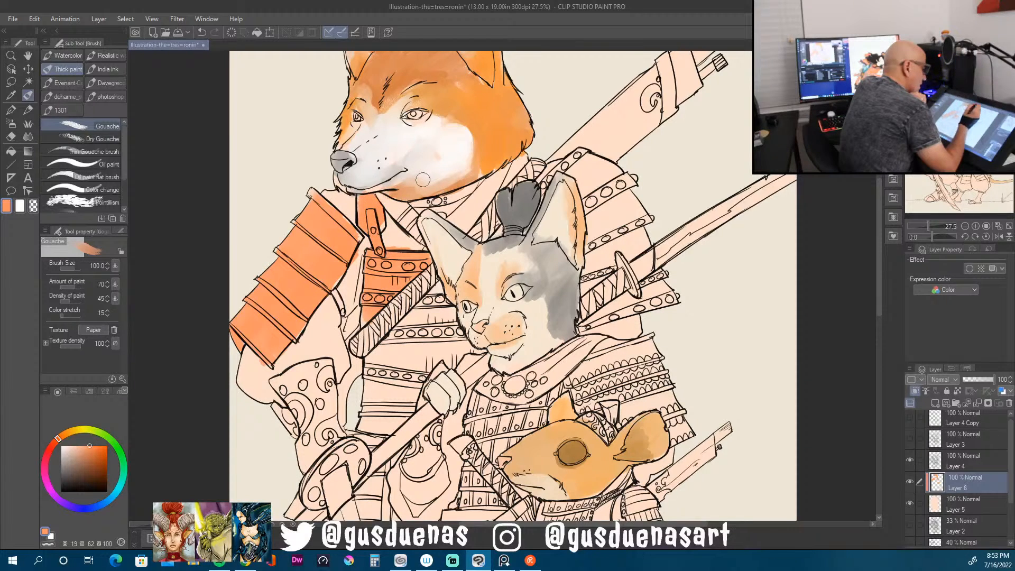
mouse_move(438, 288)
mouse_down()
mouse_move(394, 333)
mouse_move(436, 285)
mouse_move(464, 346)
mouse_move(482, 353)
mouse_move(459, 360)
mouse_move(463, 339)
mouse_move(445, 360)
mouse_move(439, 333)
mouse_move(413, 370)
mouse_move(407, 331)
mouse_move(370, 370)
mouse_move(370, 308)
mouse_move(373, 402)
mouse_move(387, 423)
mouse_move(402, 371)
mouse_move(408, 407)
mouse_move(437, 356)
mouse_up()
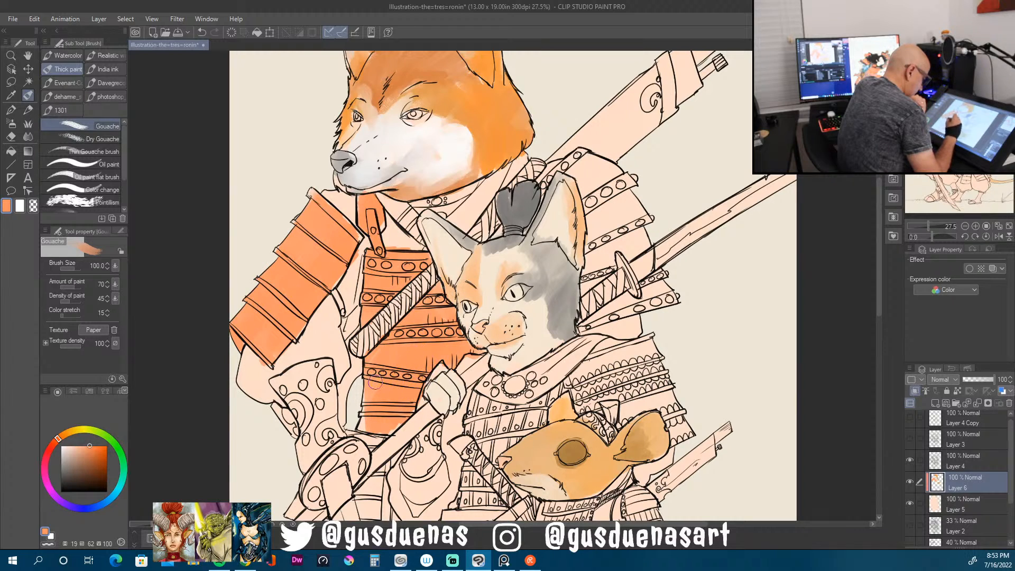
drag(370, 373, 362, 424)
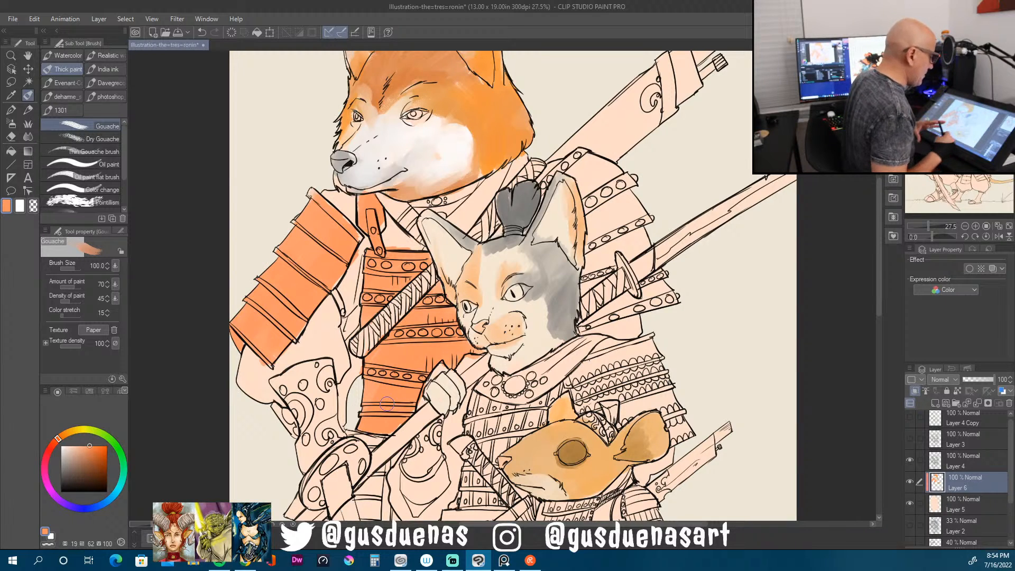
mouse_move(544, 182)
mouse_down()
mouse_move(586, 156)
mouse_move(573, 169)
mouse_move(587, 170)
mouse_move(592, 213)
mouse_move(585, 173)
mouse_move(594, 158)
mouse_move(637, 195)
mouse_move(609, 177)
mouse_move(612, 239)
mouse_move(601, 212)
mouse_move(586, 283)
mouse_move(610, 267)
mouse_move(586, 286)
mouse_move(611, 241)
mouse_move(646, 242)
mouse_move(623, 235)
mouse_move(649, 212)
mouse_move(610, 213)
mouse_move(627, 196)
mouse_up()
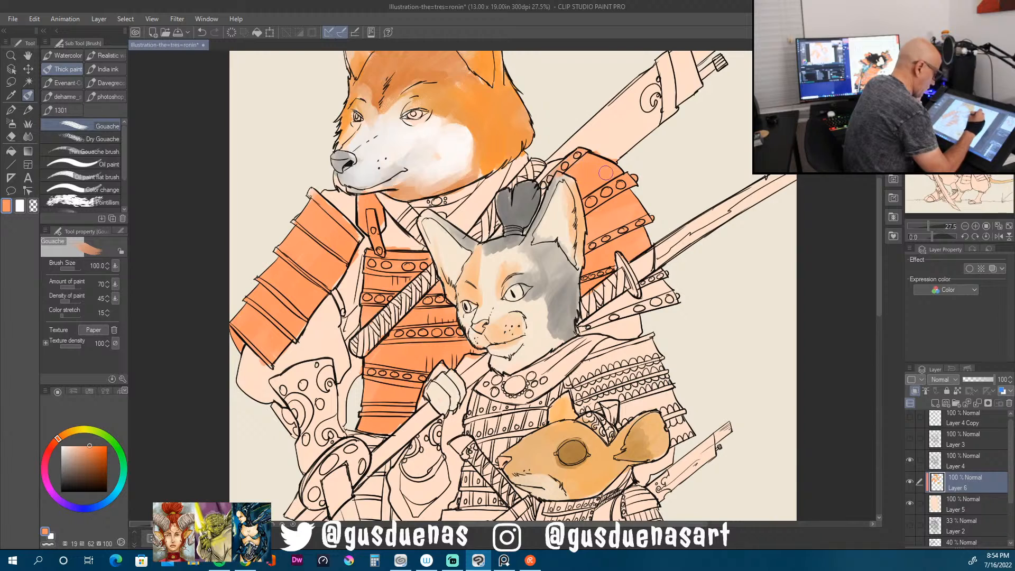
Step: Paint the dog samurai's remaining lower shoulder plates and the hip skirt of the armour orange with the Gouache brush
mouse_move(660, 281)
mouse_down()
mouse_move(609, 307)
mouse_move(612, 316)
mouse_move(668, 288)
mouse_move(646, 283)
mouse_up()
drag(602, 315, 582, 330)
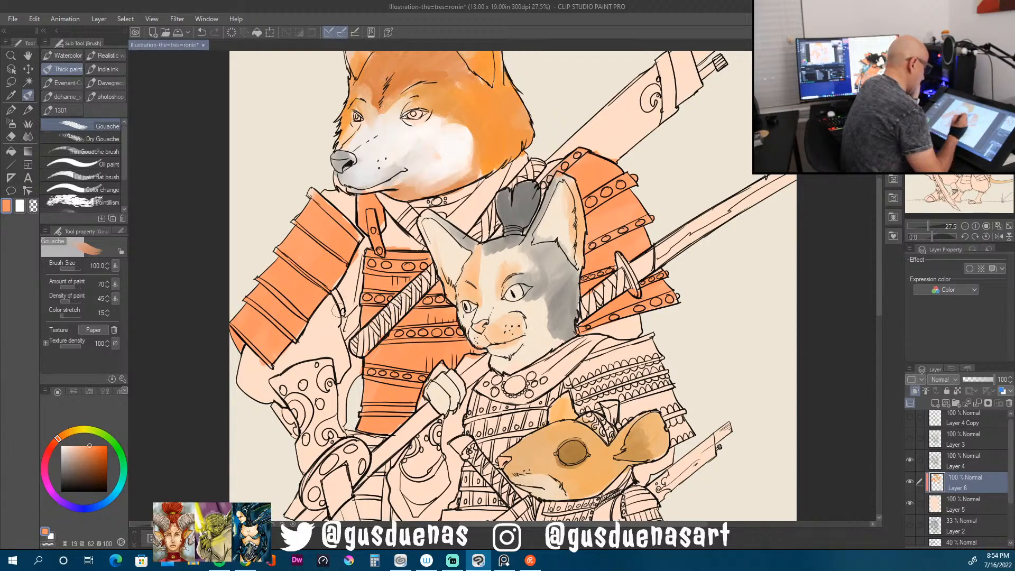
drag(876, 290, 871, 312)
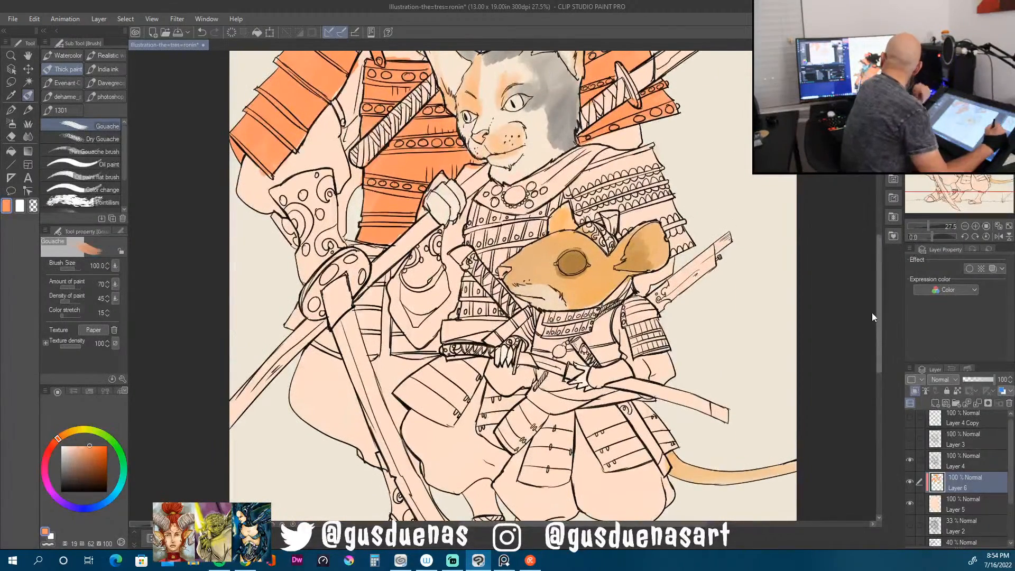
mouse_move(356, 241)
mouse_down()
mouse_move(379, 249)
mouse_move(370, 260)
mouse_move(382, 246)
mouse_move(374, 344)
mouse_move(357, 302)
mouse_move(375, 291)
mouse_move(366, 330)
mouse_move(333, 351)
mouse_up()
mouse_move(291, 309)
mouse_down()
mouse_move(296, 323)
mouse_move(296, 315)
mouse_up()
mouse_move(396, 320)
mouse_down()
mouse_move(392, 344)
mouse_move(419, 354)
mouse_move(438, 337)
mouse_move(434, 349)
mouse_up()
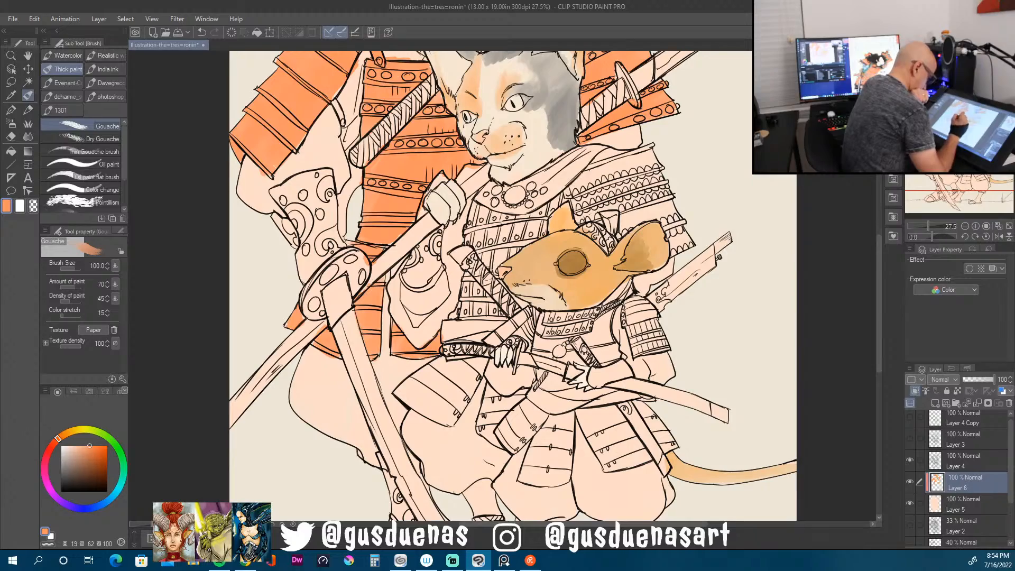
Step: Choose a muted olive green and paint the dog samurai's sleeve around the large shoulder guard
drag(872, 275, 874, 203)
mouse_move(873, 232)
mouse_down()
mouse_move(871, 215)
mouse_move(872, 237)
mouse_move(865, 222)
mouse_up()
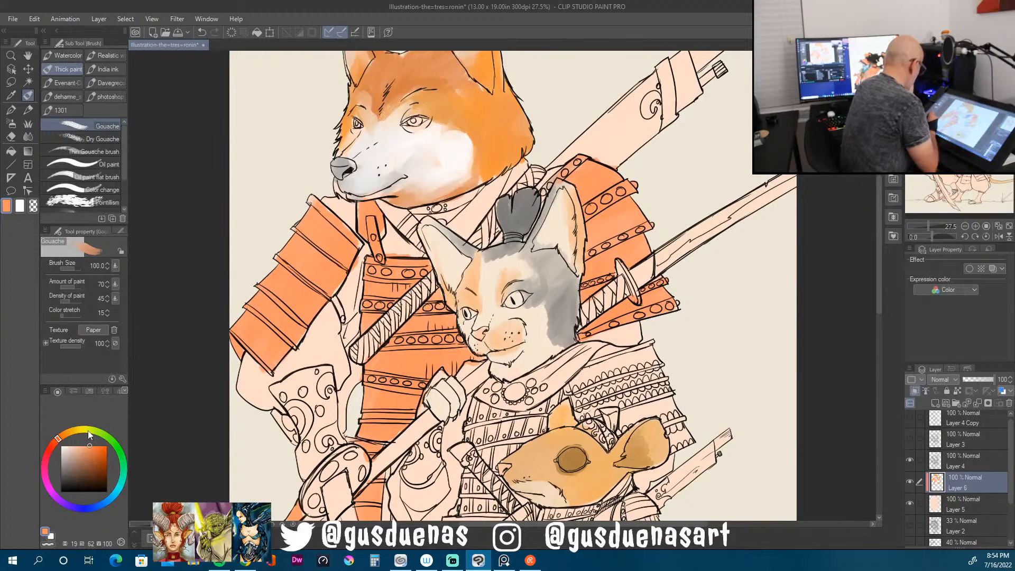
click(93, 430)
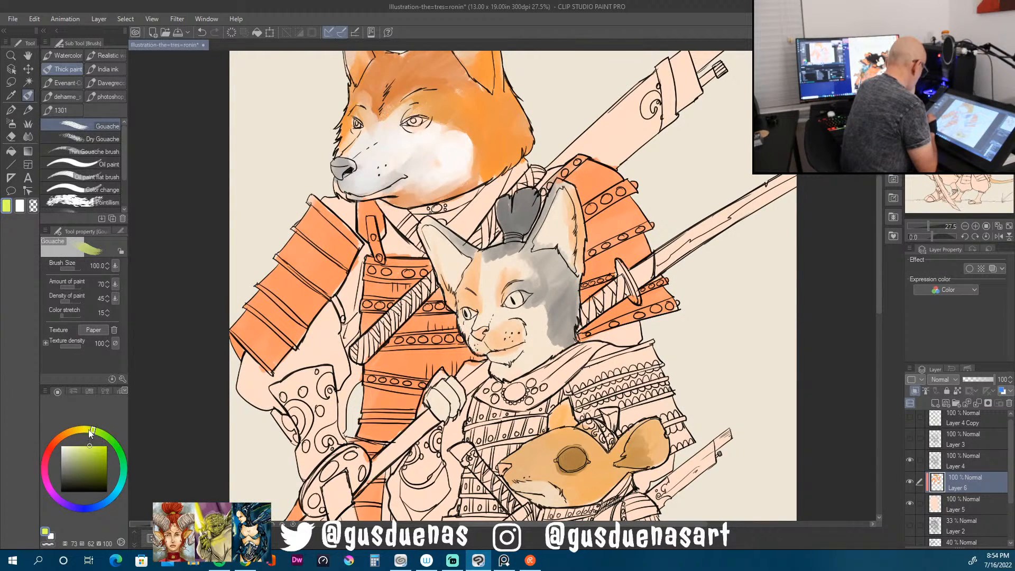
click(82, 461)
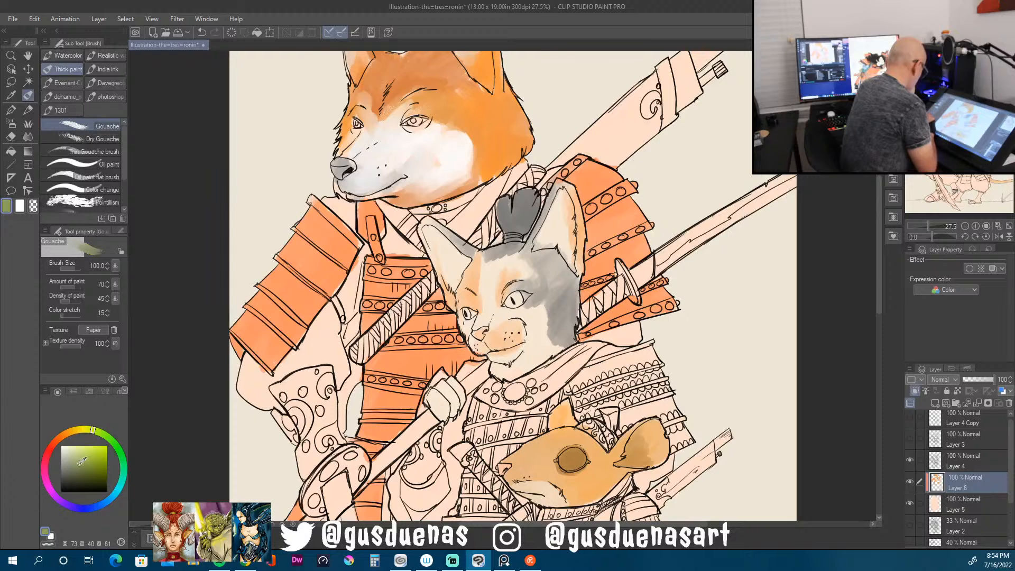
mouse_move(354, 273)
mouse_down()
mouse_move(316, 334)
mouse_move(340, 315)
mouse_move(358, 284)
mouse_move(295, 357)
mouse_move(333, 338)
mouse_move(343, 371)
mouse_move(348, 284)
mouse_up()
mouse_move(342, 339)
mouse_down()
mouse_move(307, 347)
mouse_move(291, 365)
mouse_move(298, 348)
mouse_move(276, 374)
mouse_move(325, 356)
mouse_move(338, 375)
mouse_move(264, 376)
mouse_move(264, 396)
mouse_move(246, 357)
mouse_move(250, 393)
mouse_move(274, 397)
mouse_up()
mouse_move(330, 203)
mouse_down()
mouse_move(345, 219)
mouse_move(335, 203)
mouse_move(351, 212)
mouse_move(327, 200)
mouse_up()
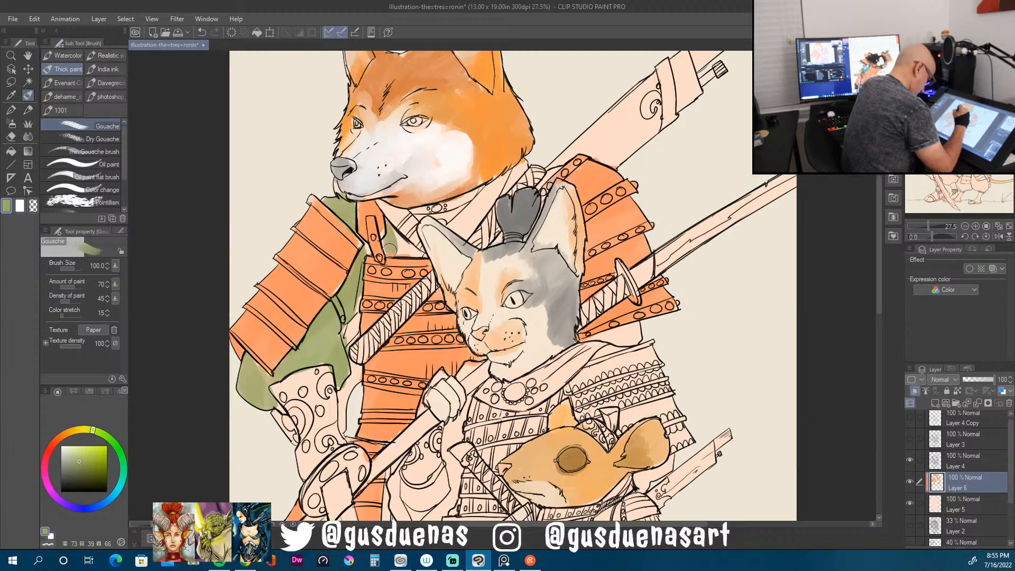
Step: Paint the dog's chest cloth, collar and the bit of sleeve behind the cat's shoulder olive green
drag(392, 244, 401, 237)
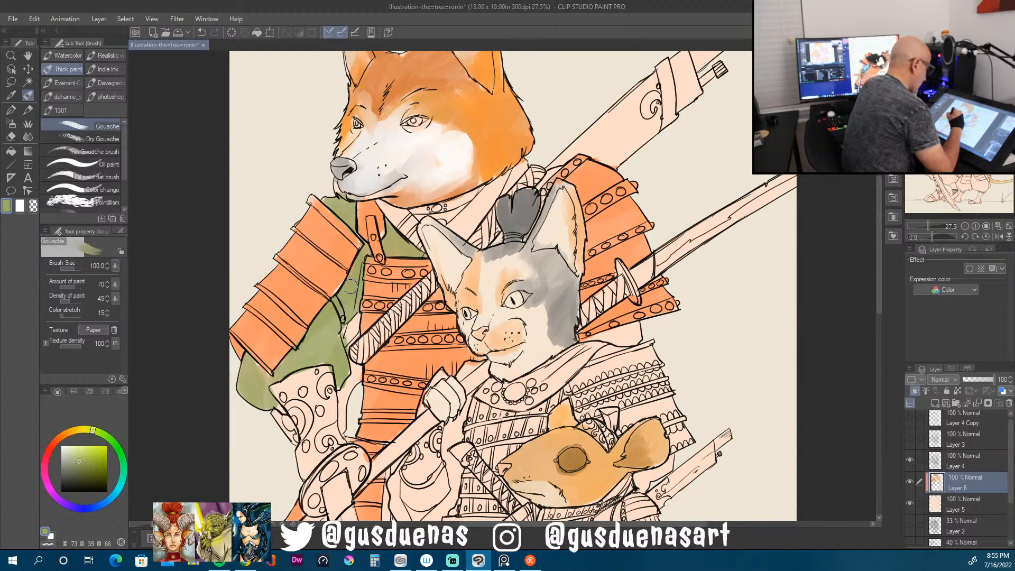
mouse_move(431, 209)
mouse_down()
mouse_move(463, 200)
mouse_move(444, 215)
mouse_up()
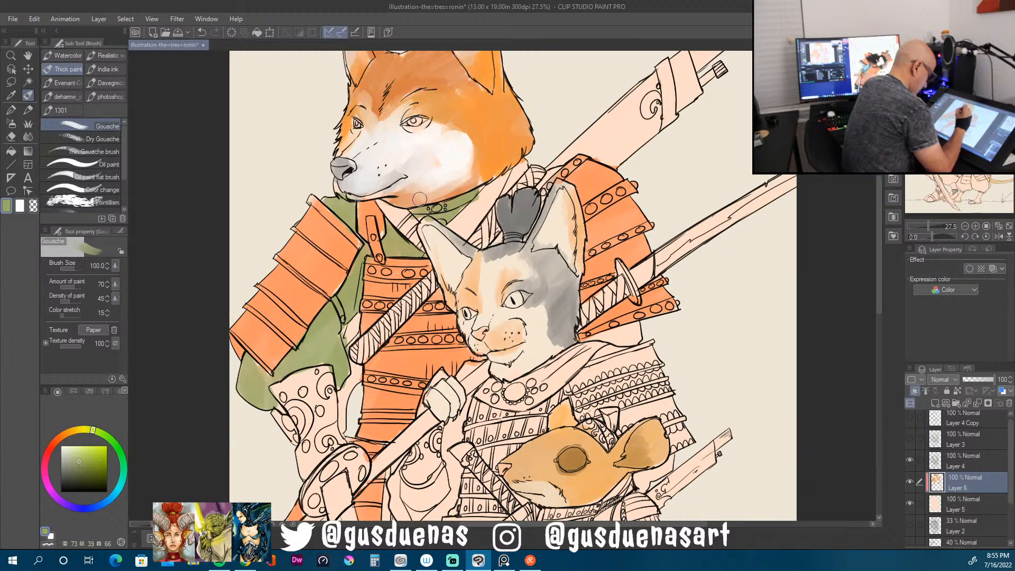
mouse_move(500, 180)
mouse_down()
mouse_move(451, 223)
mouse_move(521, 167)
mouse_move(483, 208)
mouse_up()
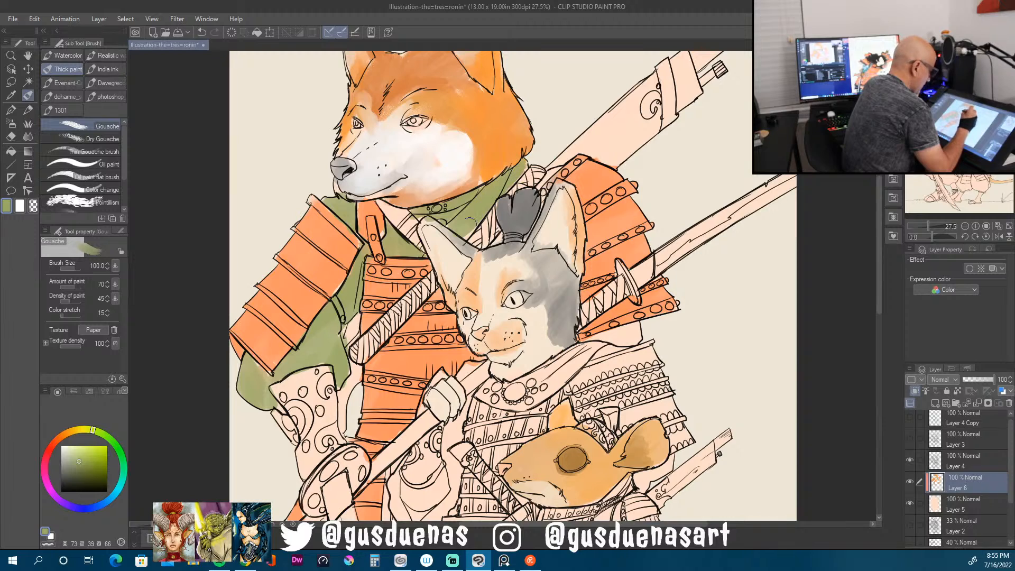
mouse_move(420, 200)
mouse_down()
mouse_move(383, 210)
mouse_move(402, 227)
mouse_move(410, 219)
mouse_move(397, 219)
mouse_up()
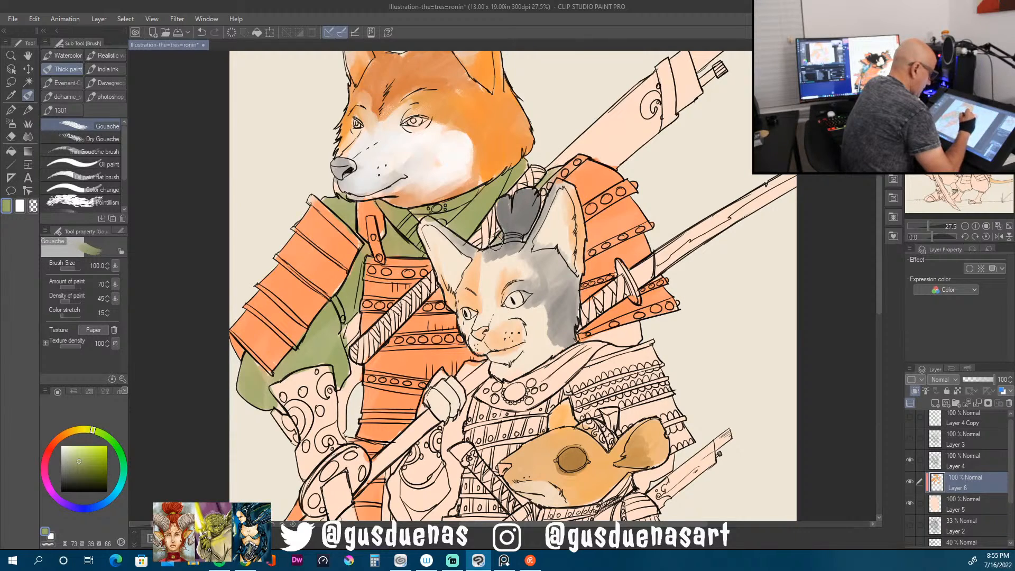
drag(880, 232, 879, 269)
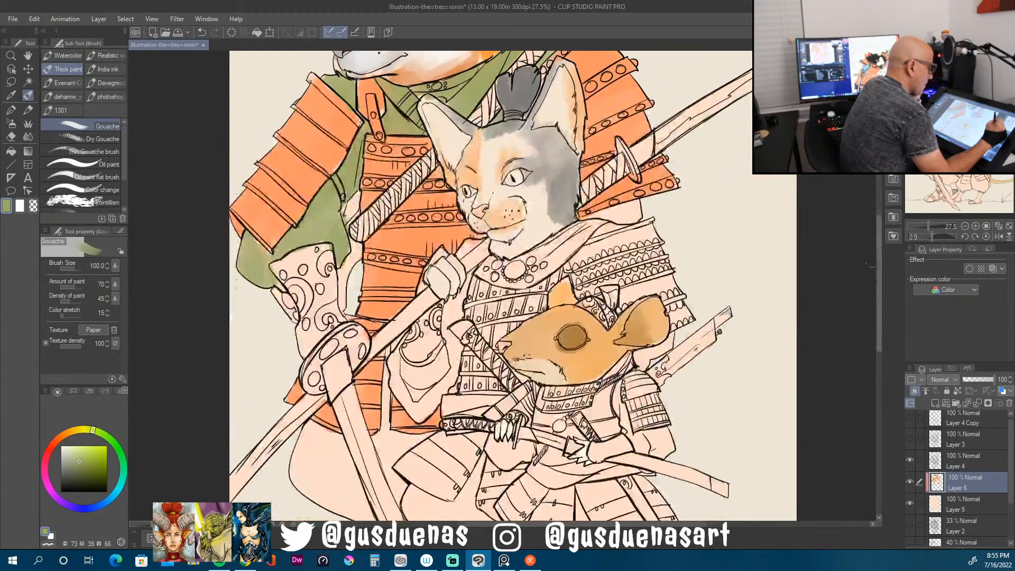
mouse_move(597, 214)
mouse_down()
mouse_move(637, 214)
mouse_move(617, 210)
mouse_up()
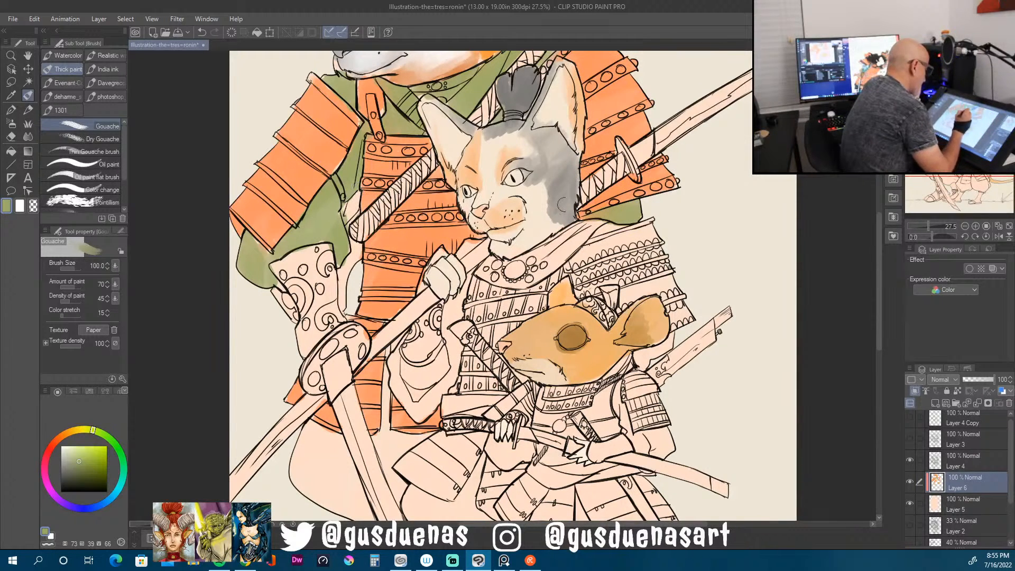
Step: Paint the dog samurai's baggy trousers olive green, including the narrow gap between the skirt plates
drag(879, 264, 880, 281)
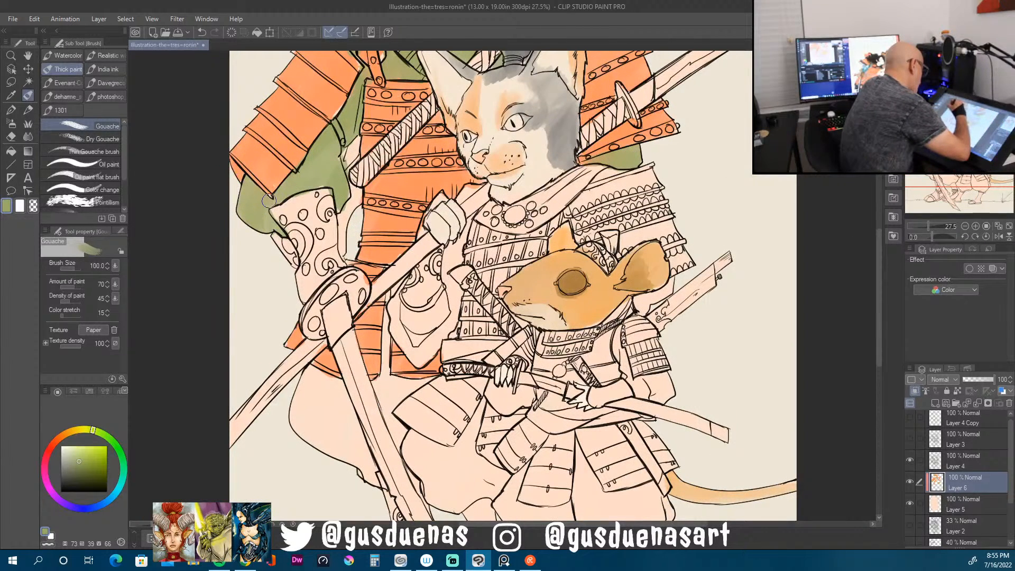
mouse_move(313, 367)
mouse_down()
mouse_move(295, 426)
mouse_move(297, 398)
mouse_move(310, 436)
mouse_move(361, 467)
mouse_move(300, 405)
mouse_up()
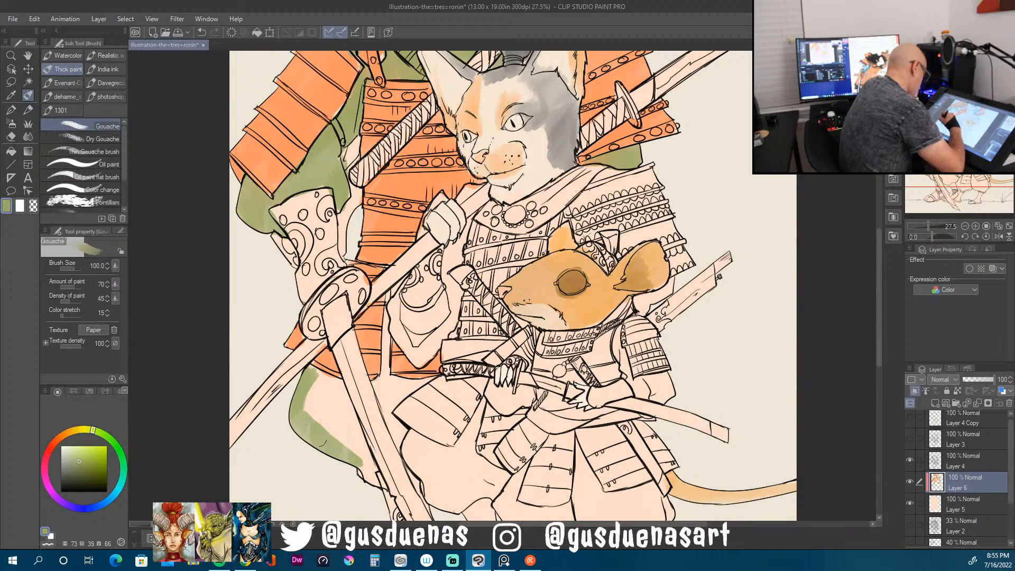
mouse_move(328, 450)
mouse_down()
mouse_move(321, 418)
mouse_move(370, 478)
mouse_move(344, 394)
mouse_move(325, 434)
mouse_move(317, 381)
mouse_move(305, 449)
mouse_move(340, 387)
mouse_move(361, 446)
mouse_up()
mouse_move(379, 384)
mouse_down()
mouse_move(387, 421)
mouse_move(384, 401)
mouse_move(388, 408)
mouse_move(397, 386)
mouse_move(414, 384)
mouse_move(400, 436)
mouse_up()
mouse_move(384, 310)
mouse_down()
mouse_move(384, 350)
mouse_move(390, 305)
mouse_move(373, 387)
mouse_move(406, 384)
mouse_up()
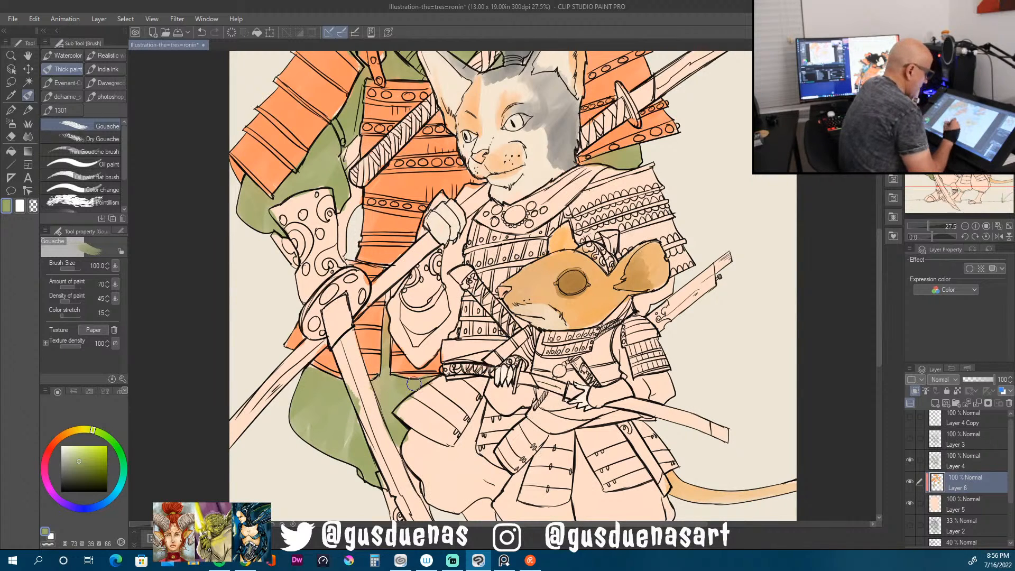
Step: Choose a medium blue and paint the dog samurai's ornamented forearm guard with it
mouse_move(878, 310)
mouse_down()
mouse_move(875, 372)
mouse_move(871, 362)
mouse_up()
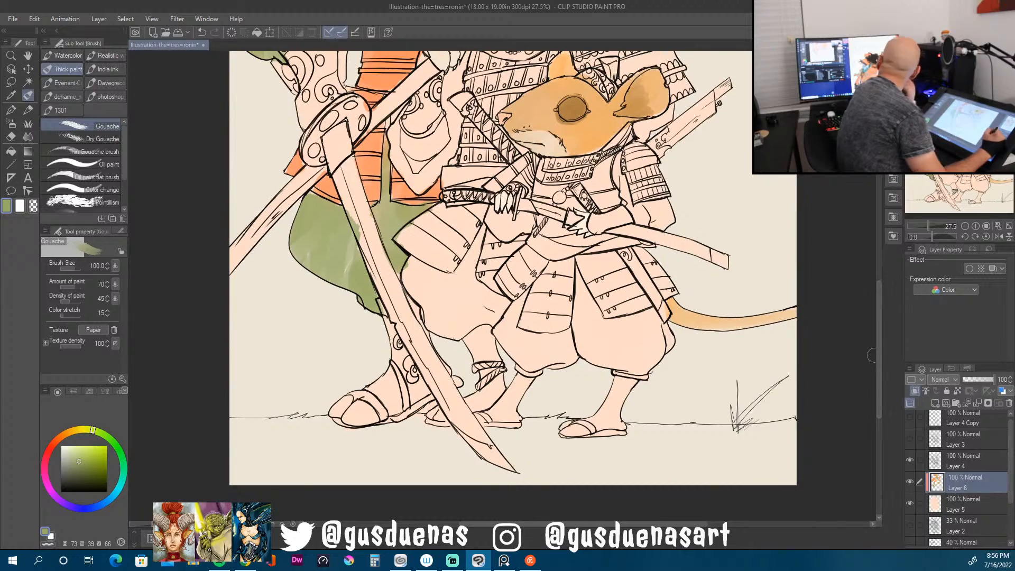
drag(883, 304, 883, 212)
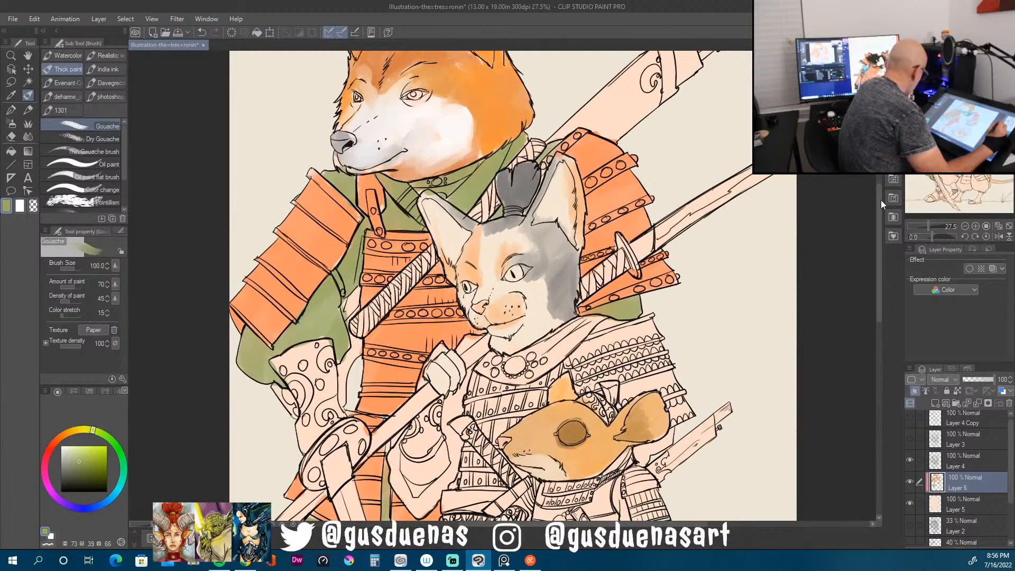
click(78, 507)
click(87, 509)
click(92, 507)
click(80, 452)
click(86, 449)
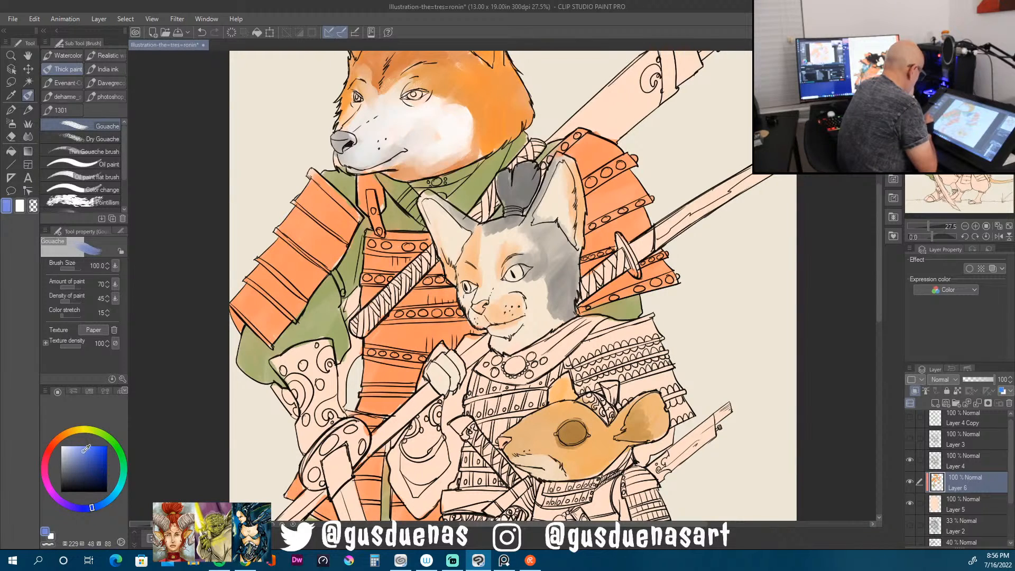
mouse_move(320, 345)
mouse_down()
mouse_move(305, 447)
mouse_move(333, 415)
mouse_move(326, 374)
mouse_move(338, 414)
mouse_move(317, 344)
mouse_move(302, 392)
mouse_up()
mouse_move(296, 354)
mouse_down()
mouse_move(296, 385)
mouse_move(278, 358)
mouse_move(315, 351)
mouse_move(301, 348)
mouse_move(295, 415)
mouse_up()
drag(294, 414, 275, 387)
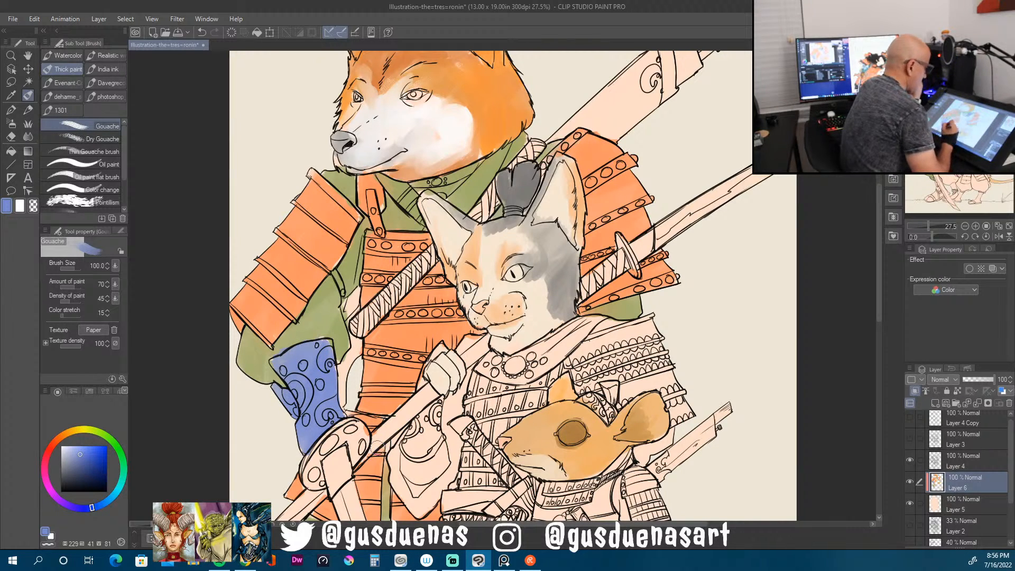
Step: Paint the dog samurai's shin guard and foot blue on both sides of the sword blade
drag(880, 278, 874, 386)
mouse_move(390, 331)
mouse_down()
mouse_move(402, 370)
mouse_move(401, 353)
mouse_up()
mouse_move(416, 395)
mouse_down()
mouse_move(391, 383)
mouse_move(372, 401)
mouse_move(394, 394)
mouse_move(391, 379)
mouse_move(392, 417)
mouse_move(376, 400)
mouse_move(360, 417)
mouse_move(364, 431)
mouse_move(372, 395)
mouse_move(343, 417)
mouse_up()
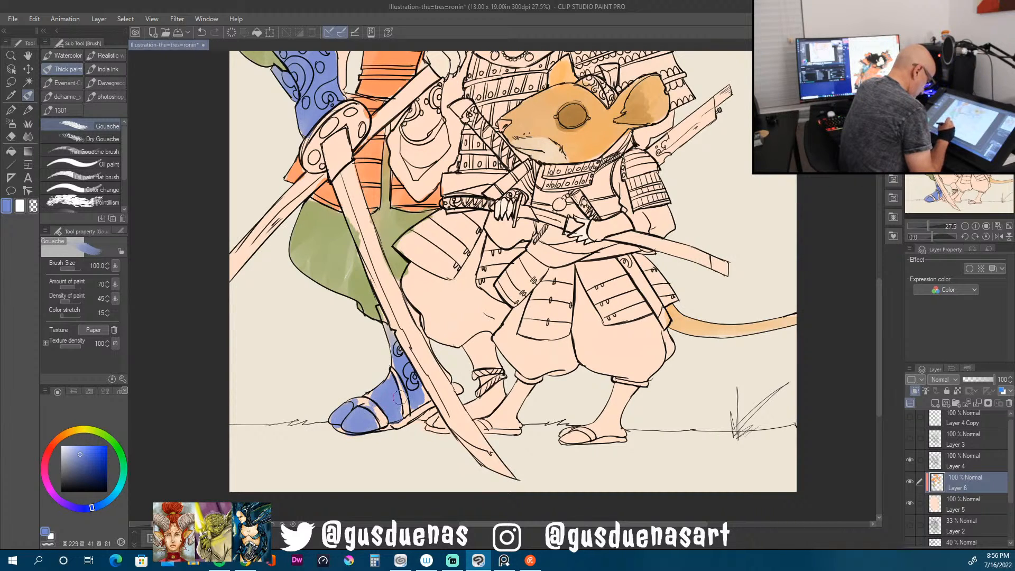
drag(418, 397, 413, 407)
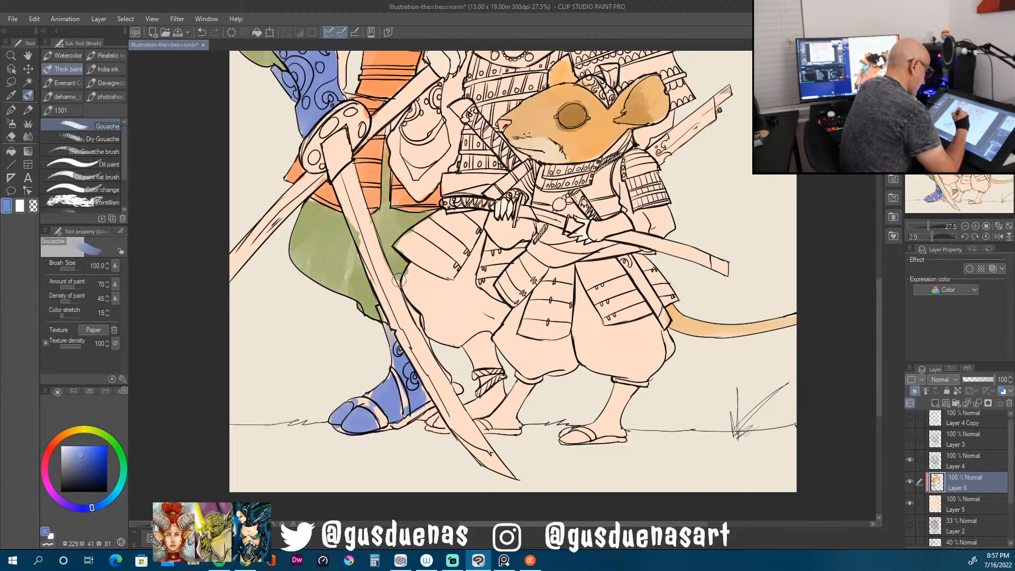
mouse_move(410, 323)
mouse_down()
mouse_move(425, 344)
mouse_move(412, 330)
mouse_up()
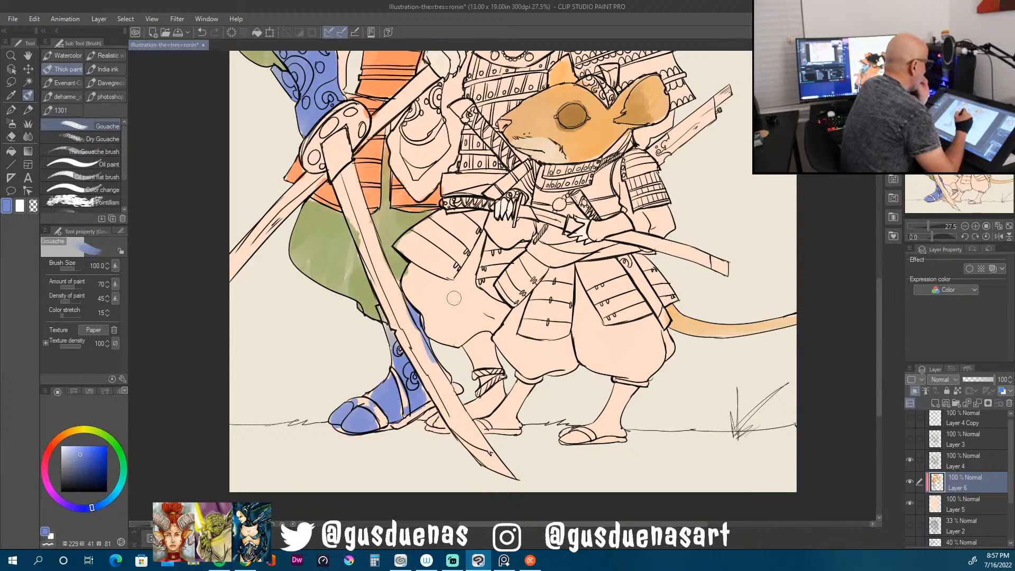
Step: Choose a neutral grey and paint the dog's long sword blade from the tip up to the guard
drag(80, 453, 64, 457)
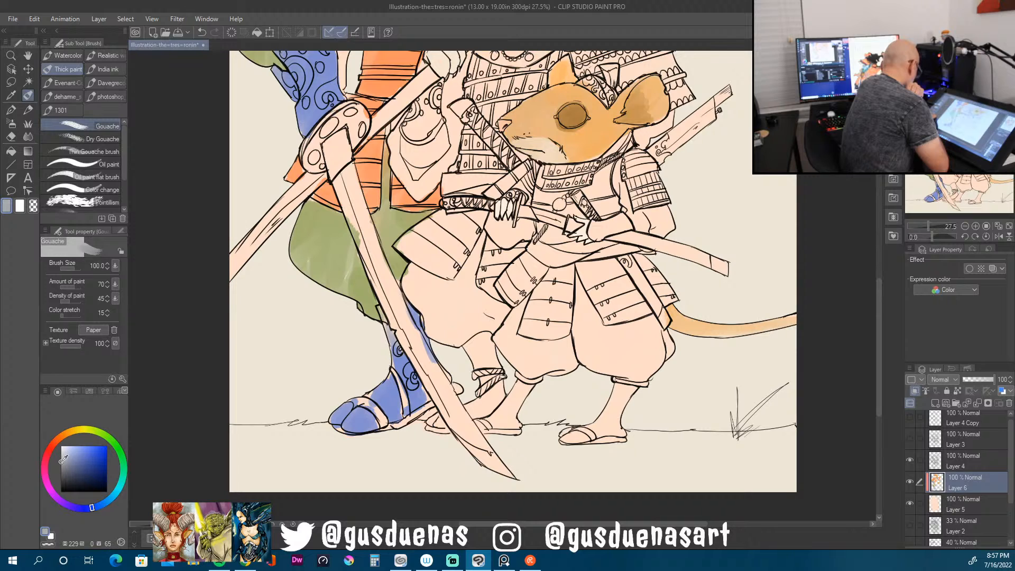
mouse_move(344, 182)
mouse_down()
mouse_move(389, 282)
mouse_move(338, 196)
mouse_move(347, 170)
mouse_move(413, 350)
mouse_move(381, 296)
mouse_move(431, 373)
mouse_move(422, 345)
mouse_move(476, 439)
mouse_move(428, 381)
mouse_move(487, 465)
mouse_move(513, 483)
mouse_up()
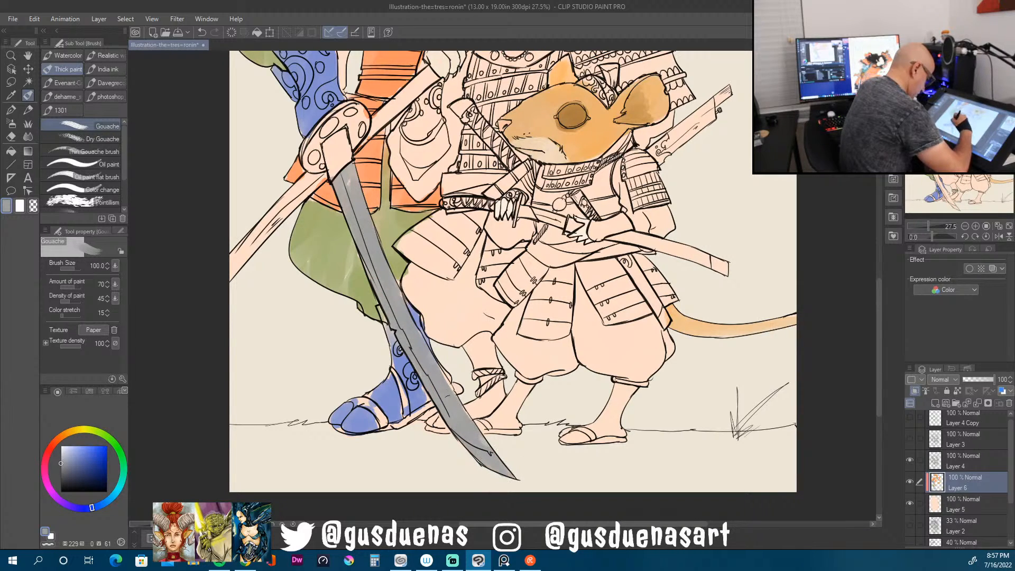
mouse_move(420, 347)
mouse_down()
mouse_move(455, 391)
mouse_move(419, 354)
mouse_up()
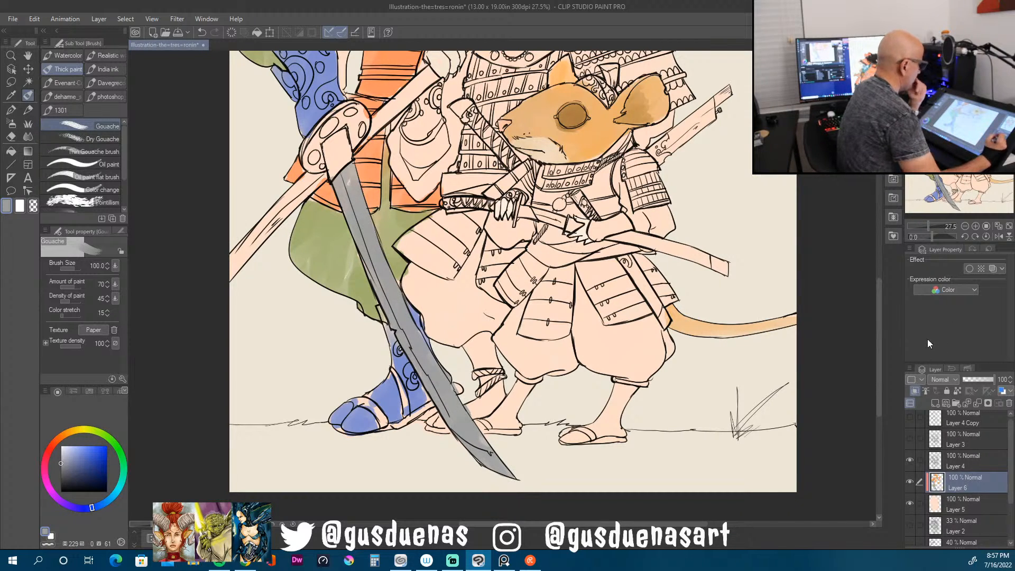
scroll(879, 395, up, 1)
drag(881, 392, 880, 382)
mouse_move(326, 190)
mouse_down()
mouse_move(334, 217)
mouse_move(348, 188)
mouse_up()
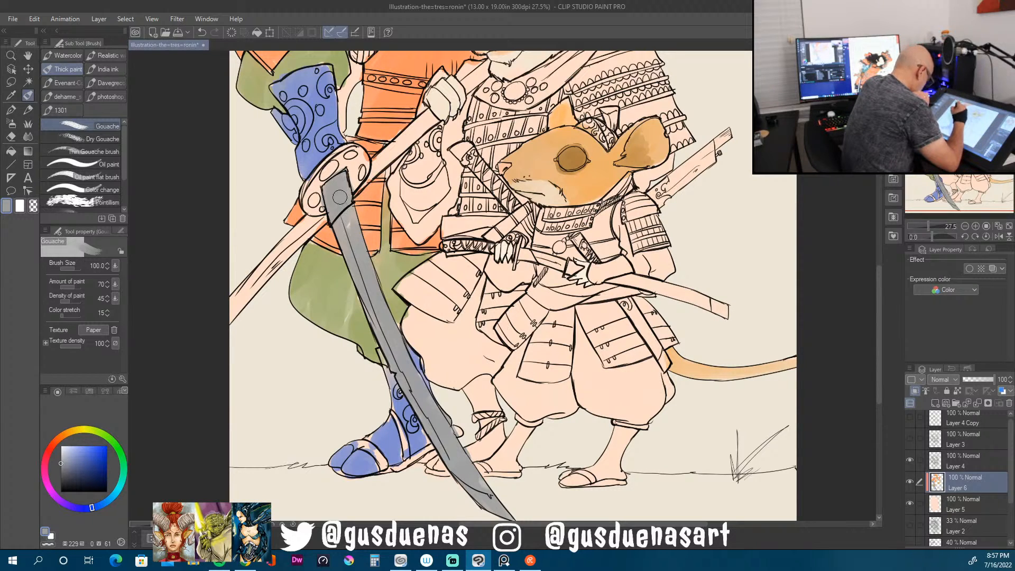
Step: Paint the sword's round guard golden orange and sample the blade's grey again
click(65, 434)
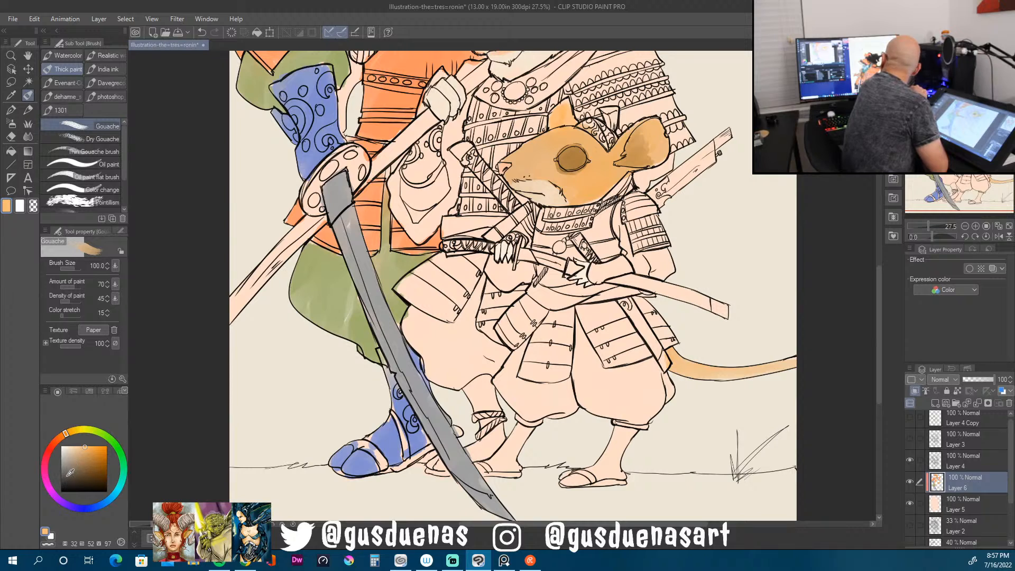
drag(331, 161, 317, 206)
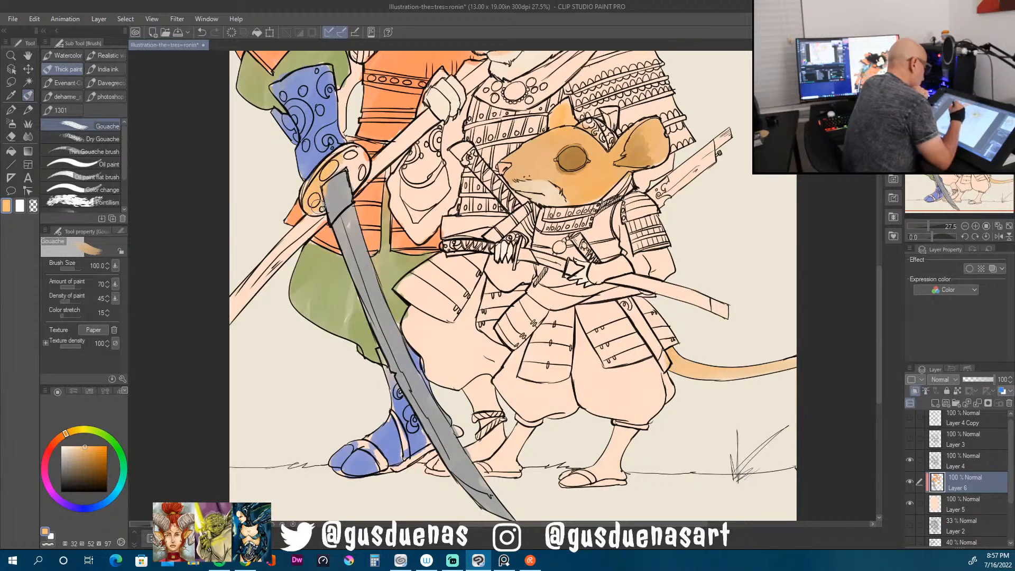
mouse_move(334, 167)
mouse_down()
mouse_move(349, 153)
mouse_move(352, 183)
mouse_move(361, 158)
mouse_move(349, 149)
mouse_up()
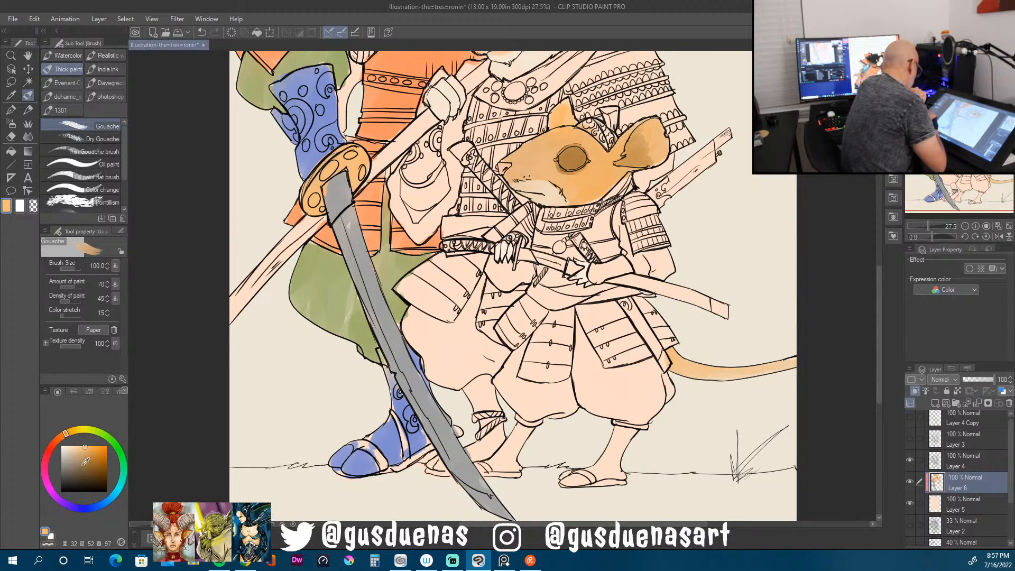
alt+click(339, 182)
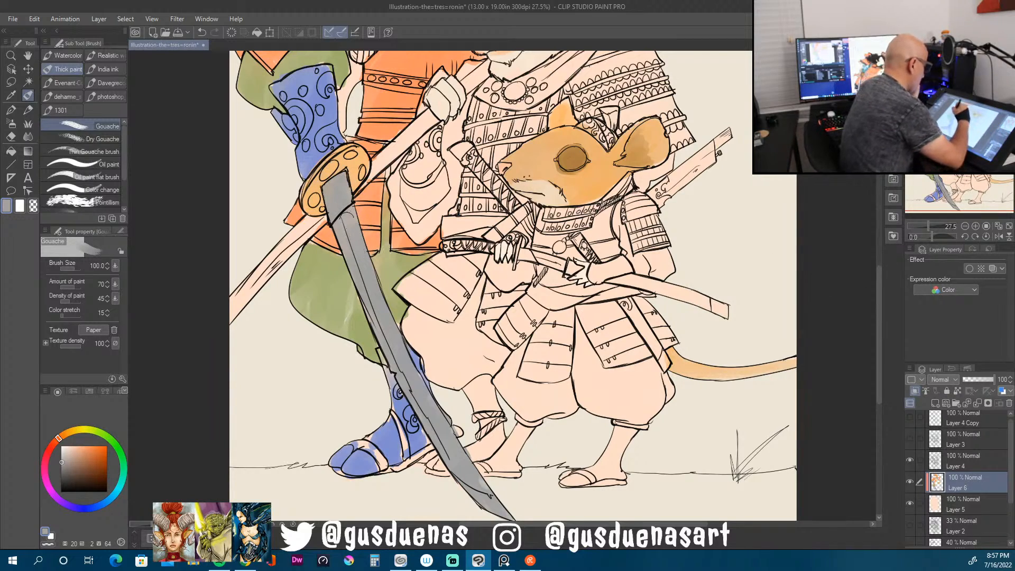
Step: Sample a light cream fur tone and touch up the cat's ear and brow area with it
mouse_move(880, 354)
mouse_down()
mouse_move(885, 252)
mouse_move(880, 323)
mouse_move(877, 270)
mouse_up()
right_click(454, 201)
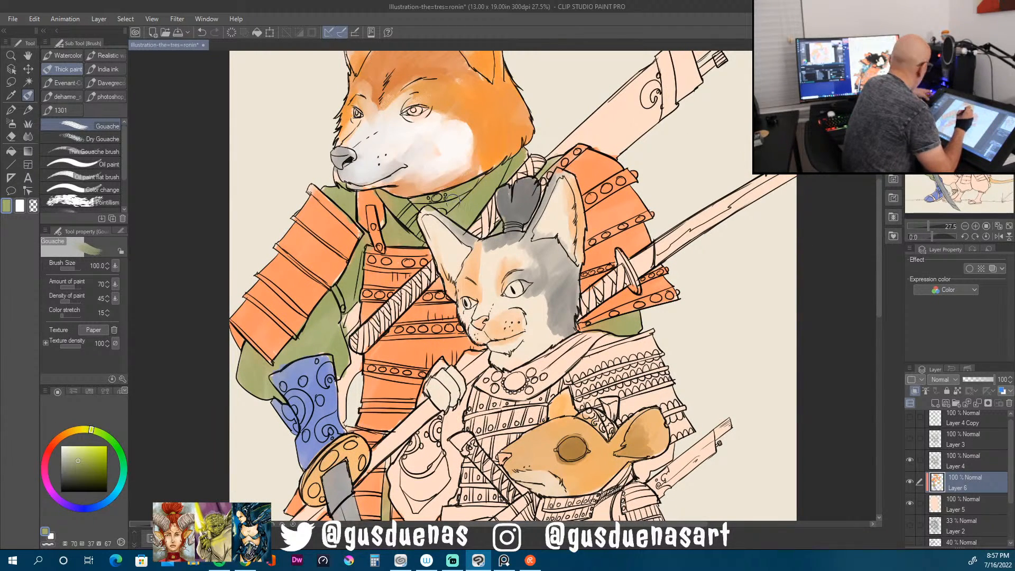
right_click(447, 216)
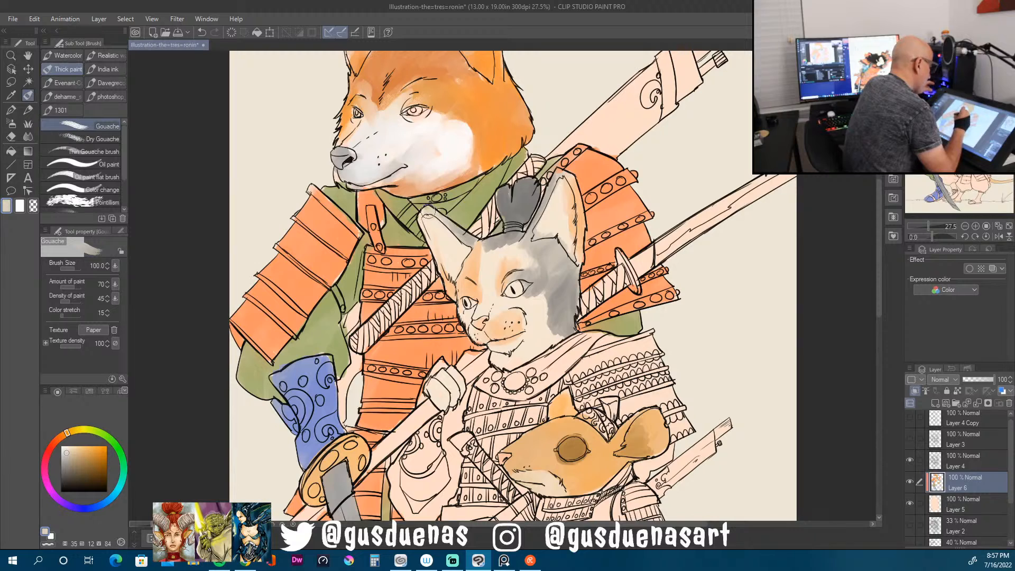
drag(431, 213, 484, 245)
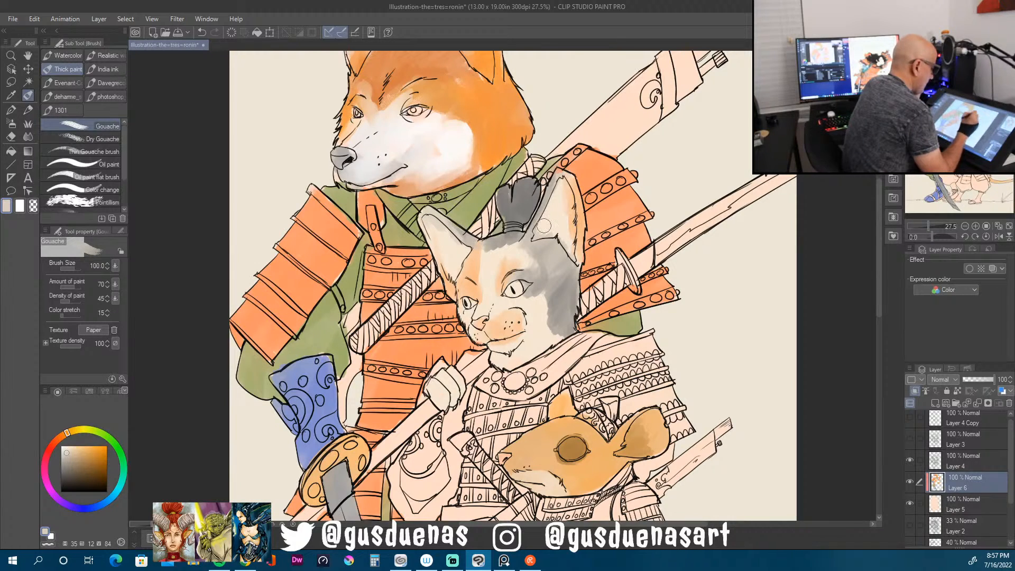
Step: Sample the orange of the dog's shoulder armour and enlarge the Gouache brush to size 40
alt+click(597, 165)
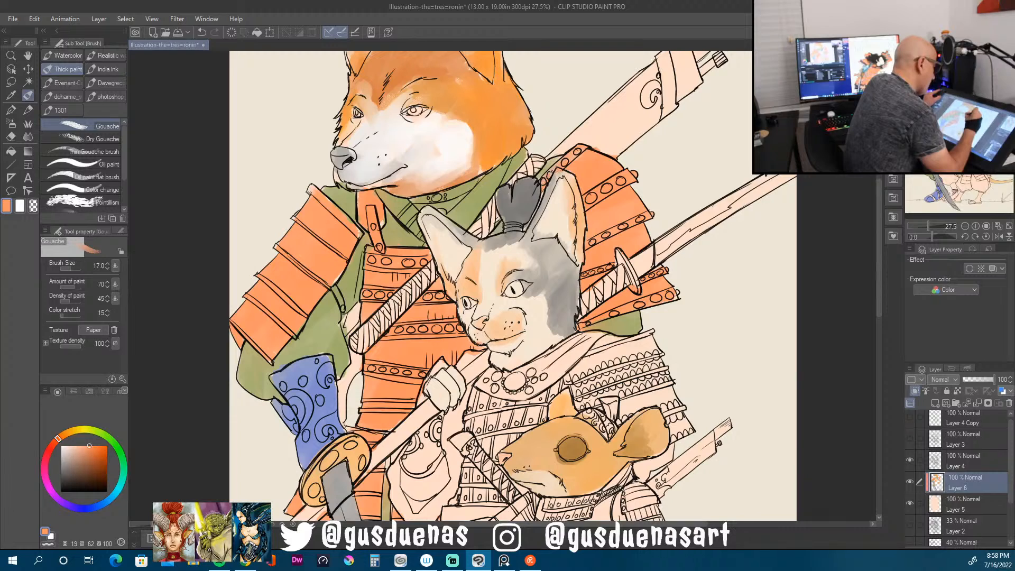
key(bracketright)
key(bracketright)
key(bracketright)
key(bracketright)
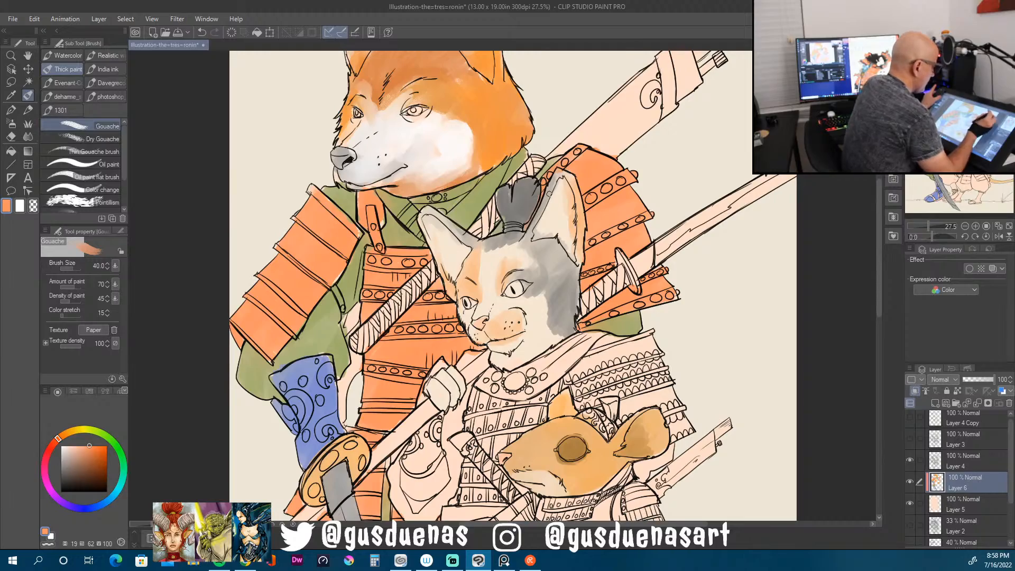
Step: Sample grey from the dog's nose and green from the sleeve to touch up the base colours around them
mouse_move(879, 212)
mouse_down()
mouse_move(861, 397)
mouse_move(860, 281)
mouse_up()
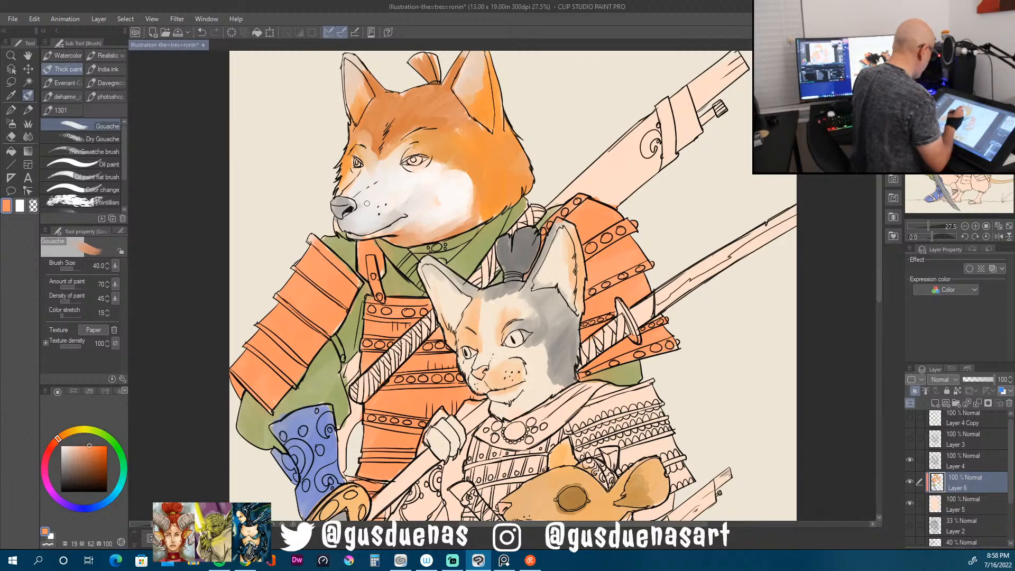
alt+click(349, 200)
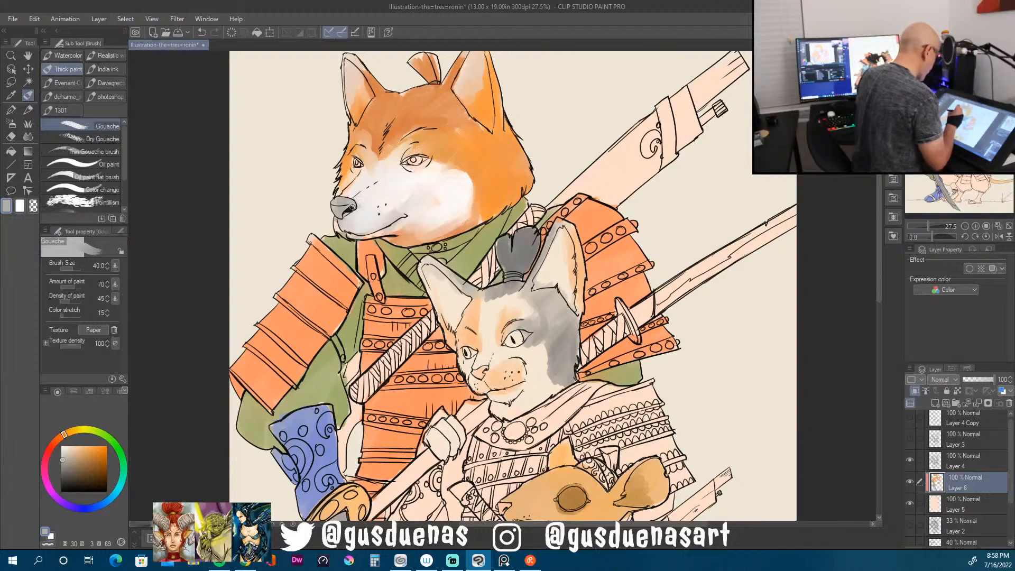
drag(879, 292, 874, 324)
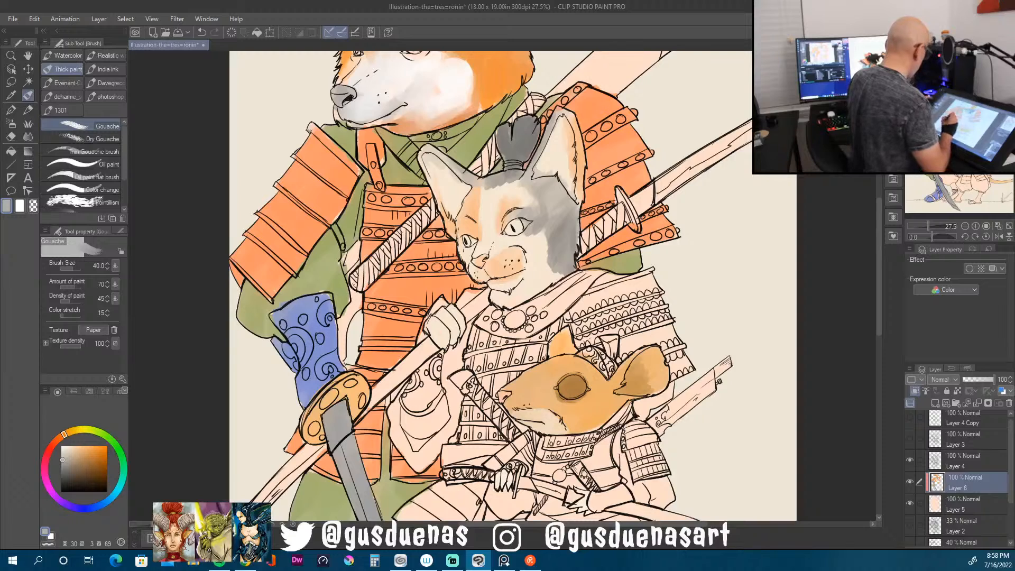
alt+click(329, 280)
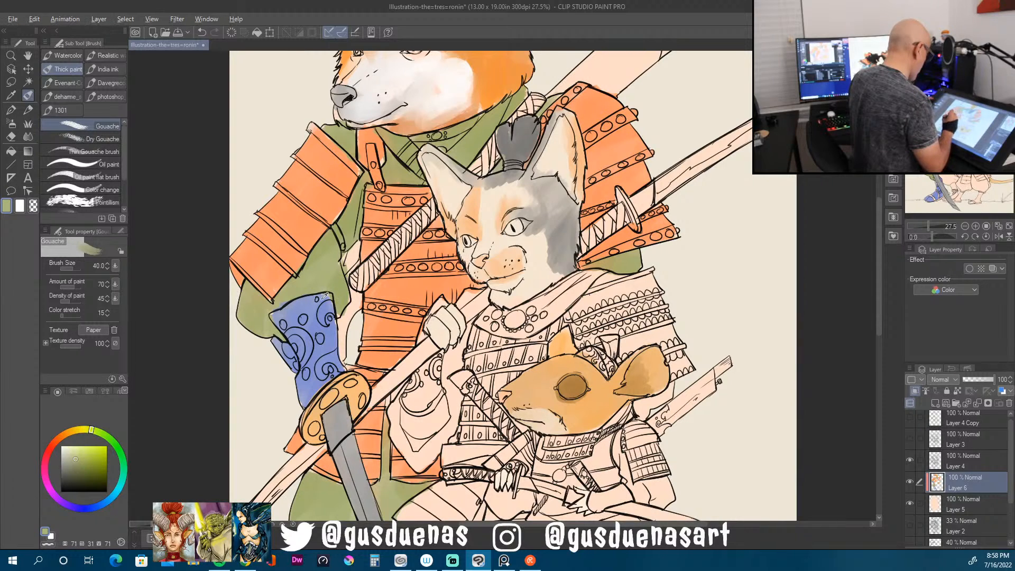
alt+click(329, 297)
alt+click(289, 293)
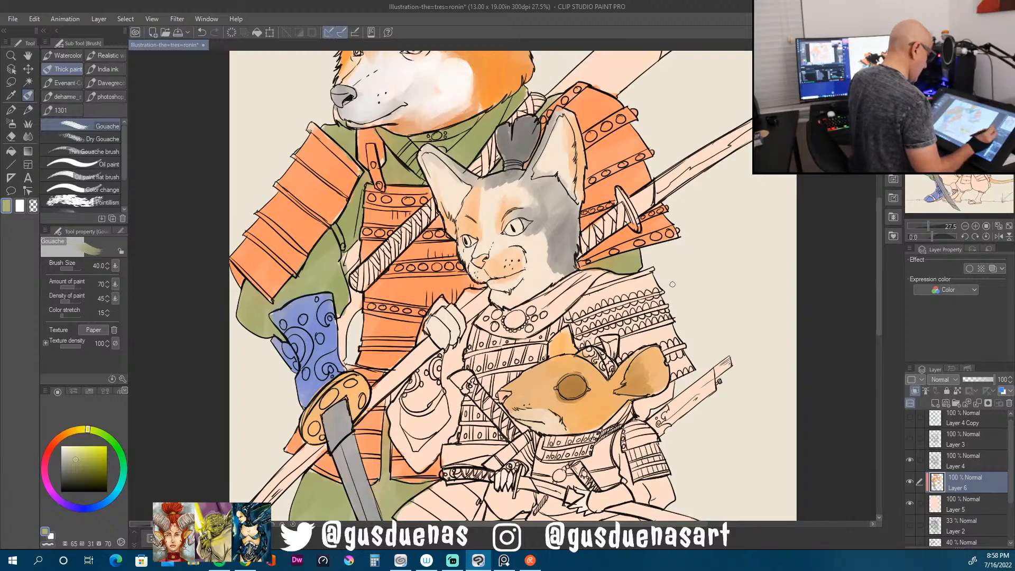
Step: Sample the armour's orange and paint the straps and sole edge of the dog's sandal with it
drag(877, 302, 863, 346)
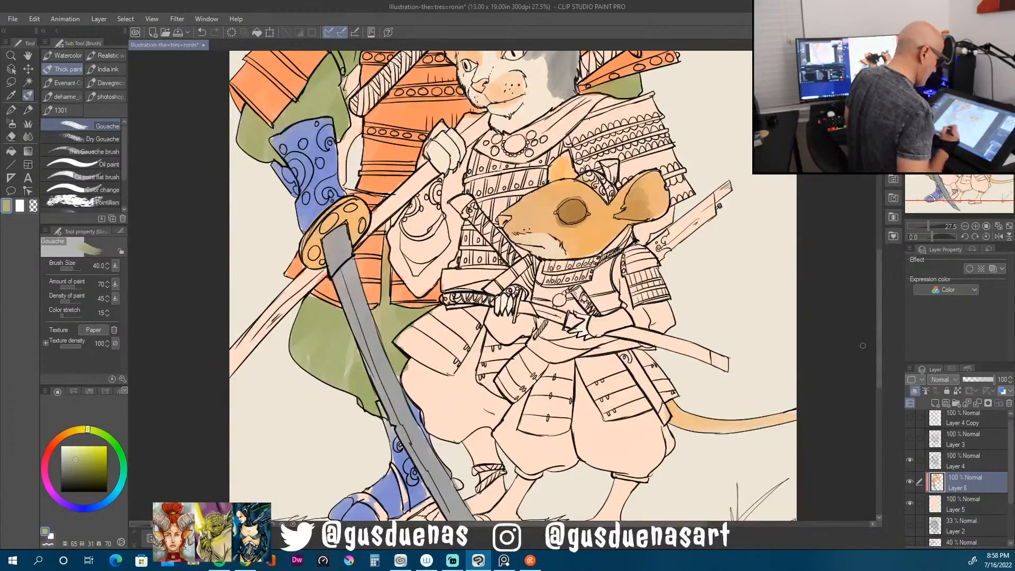
mouse_move(881, 381)
mouse_down()
mouse_move(880, 419)
mouse_move(879, 400)
mouse_up()
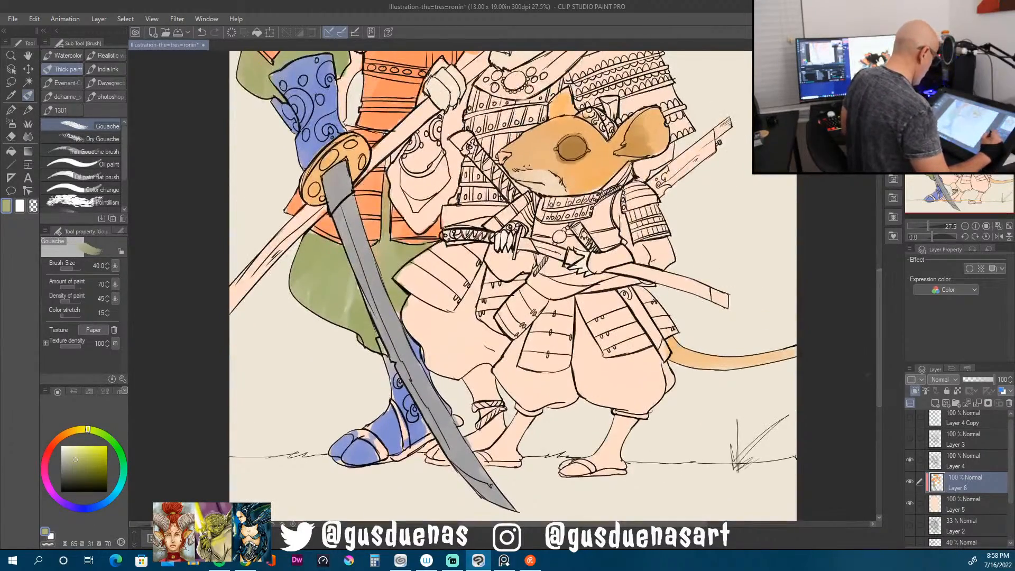
alt+click(379, 223)
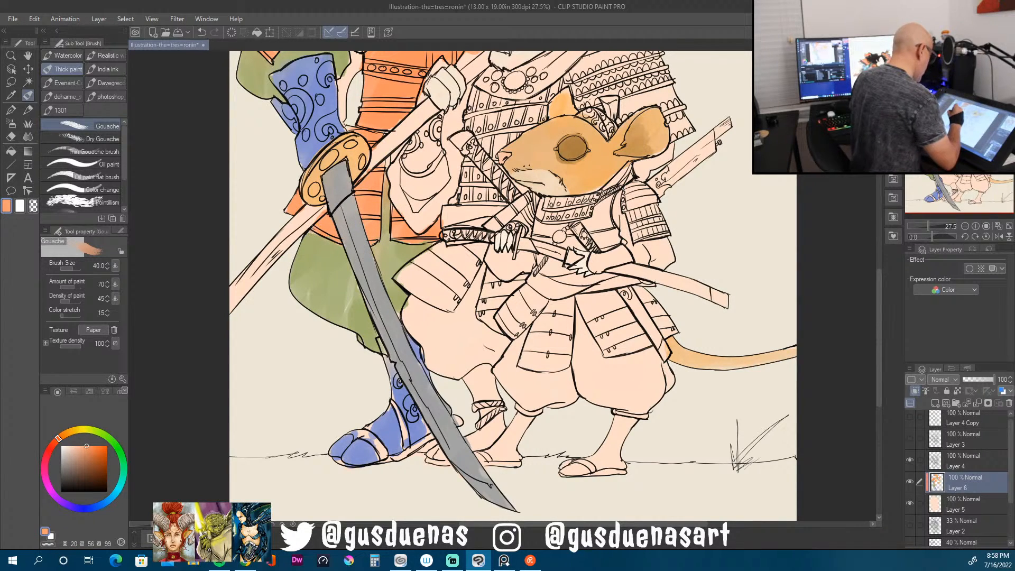
alt+click(312, 218)
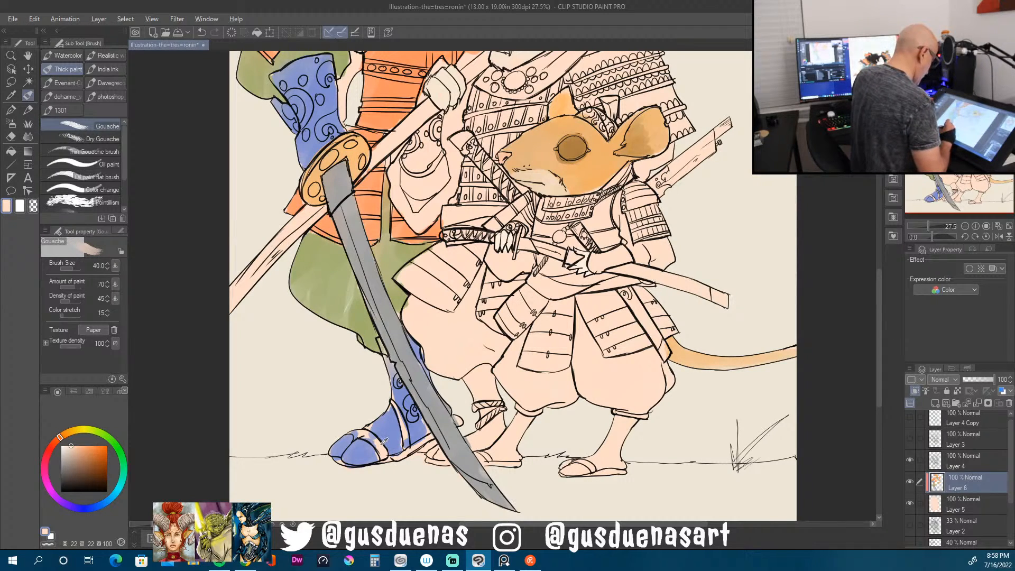
alt+click(378, 227)
drag(361, 431, 374, 439)
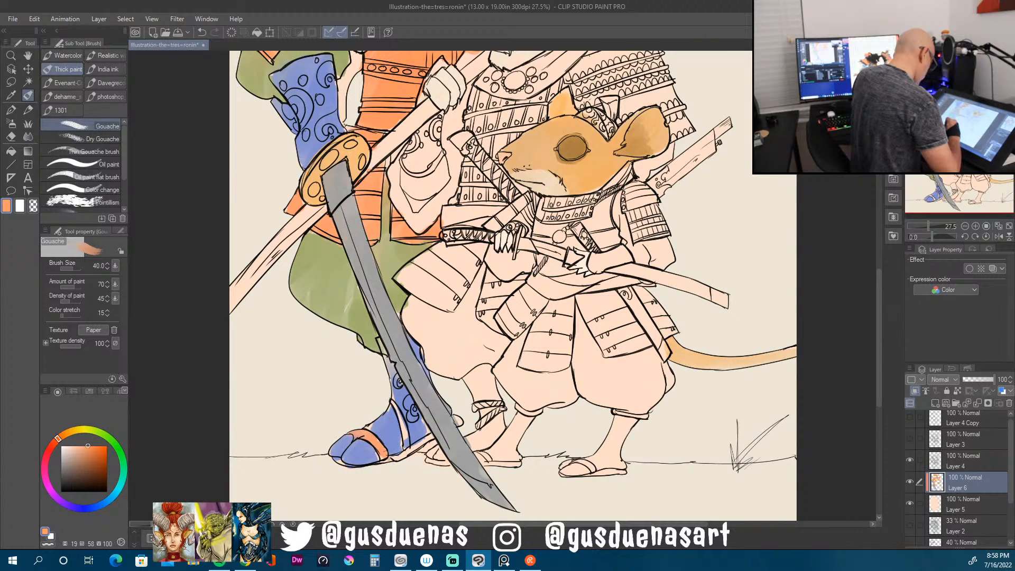
mouse_move(393, 458)
mouse_down()
mouse_move(422, 443)
mouse_move(412, 448)
mouse_up()
drag(398, 415, 405, 433)
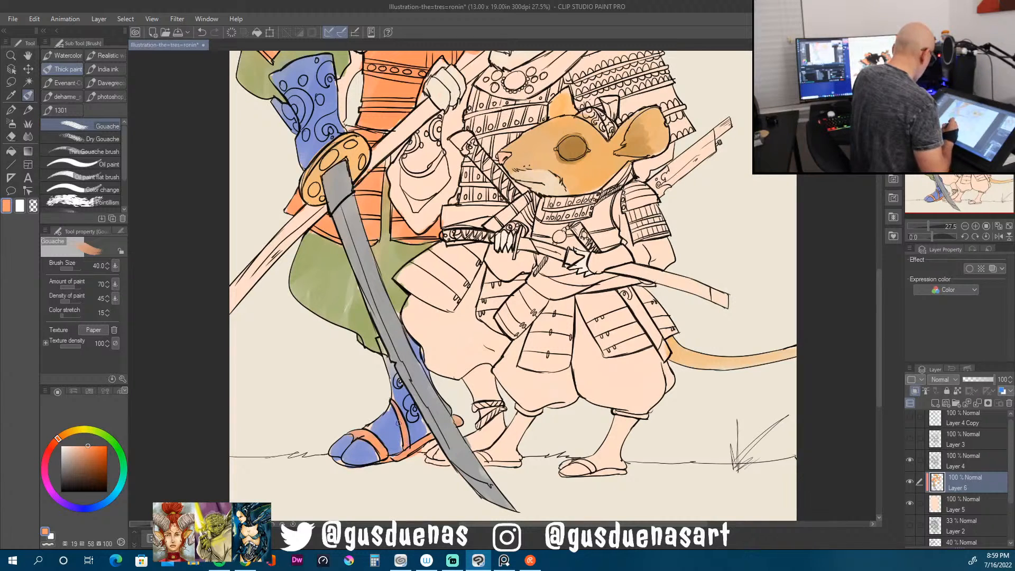
Step: Sample the blue, orange and green base colours to touch up the dog's foot, sandal straps, shin guard and trouser hem
alt+click(371, 427)
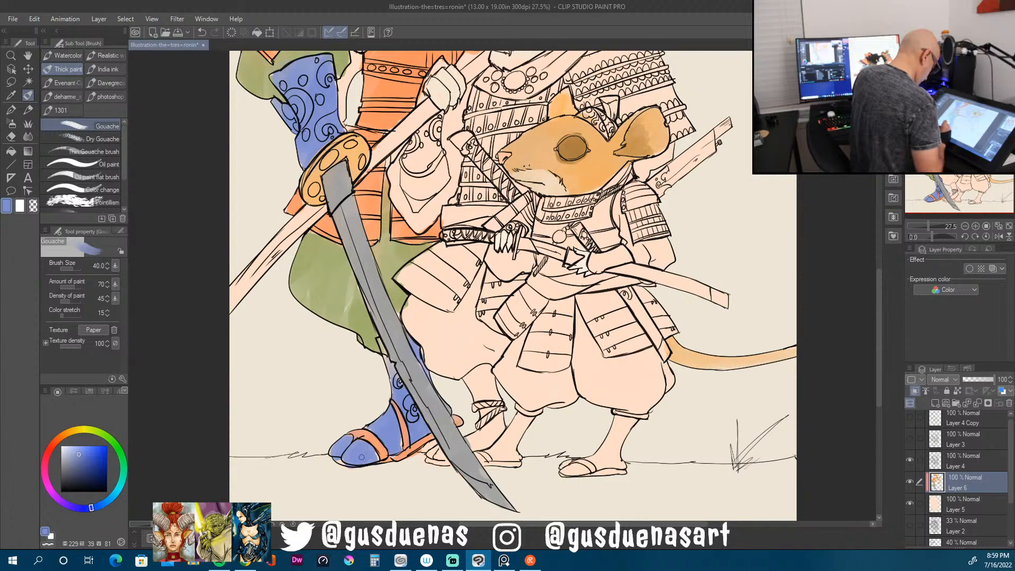
alt+click(337, 462)
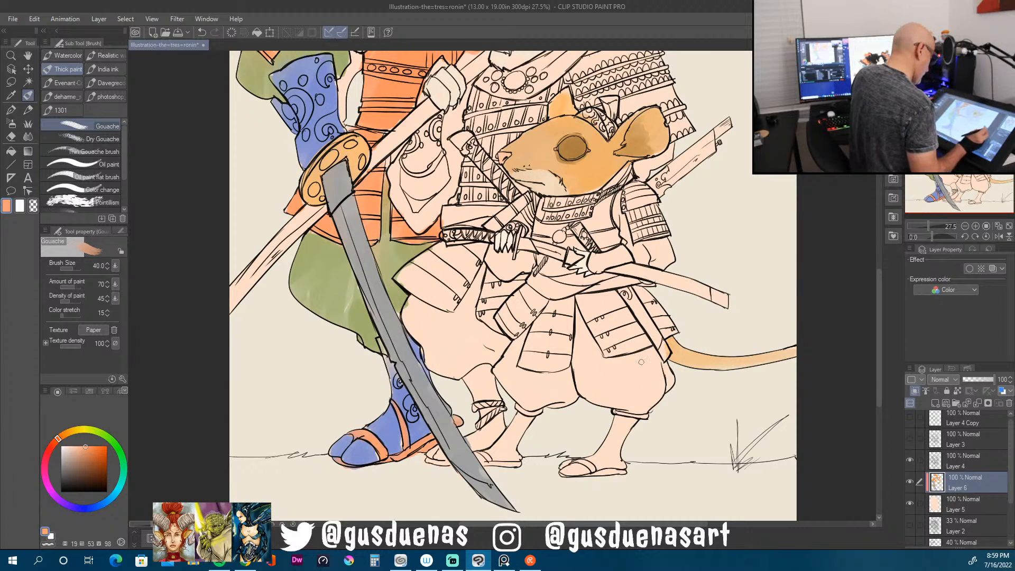
alt+click(403, 390)
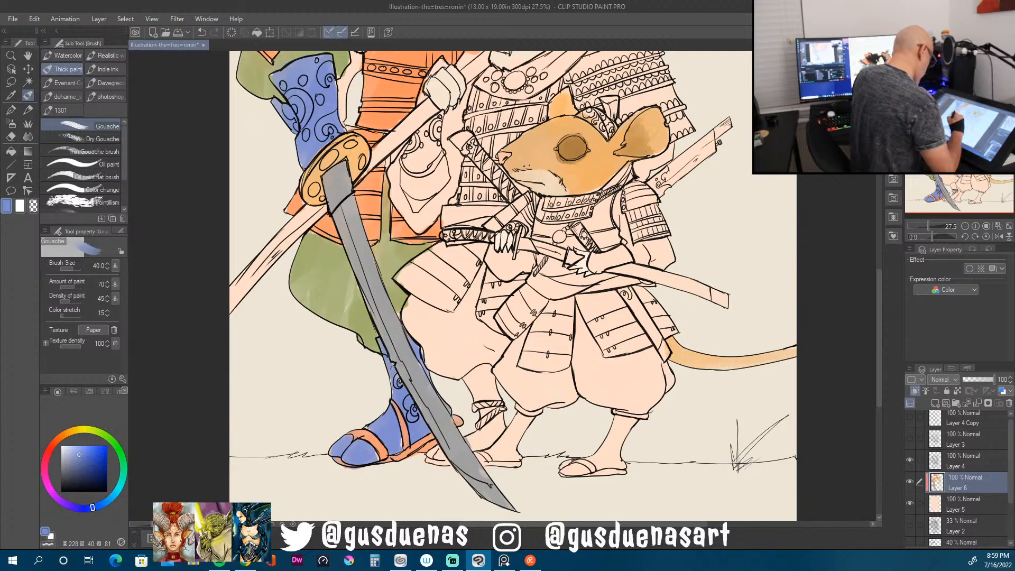
alt+click(399, 317)
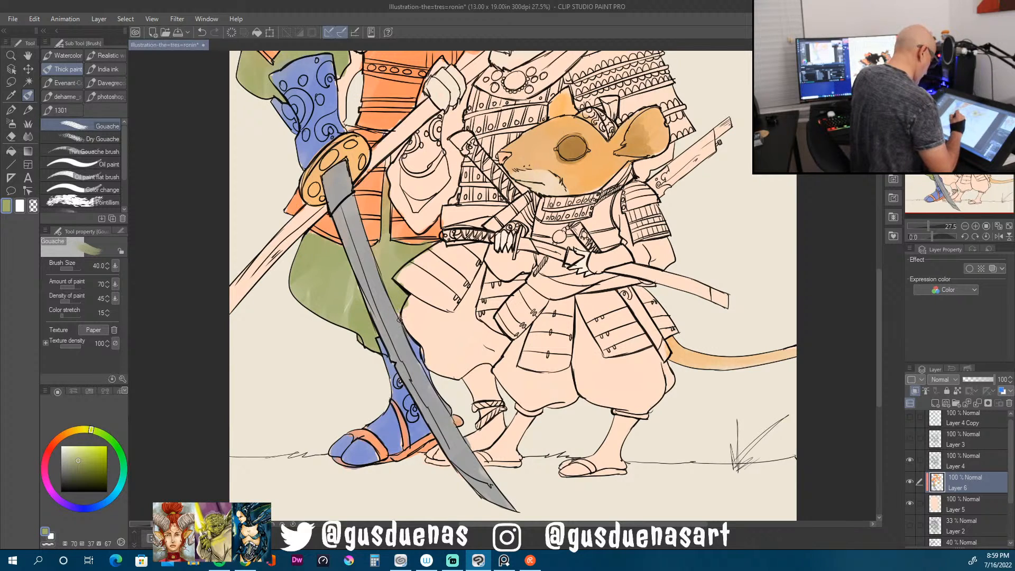
Step: Choose a dark orange-brown and paint the wrapped strap running diagonally across the dog's chest and shoulder
drag(880, 305, 885, 225)
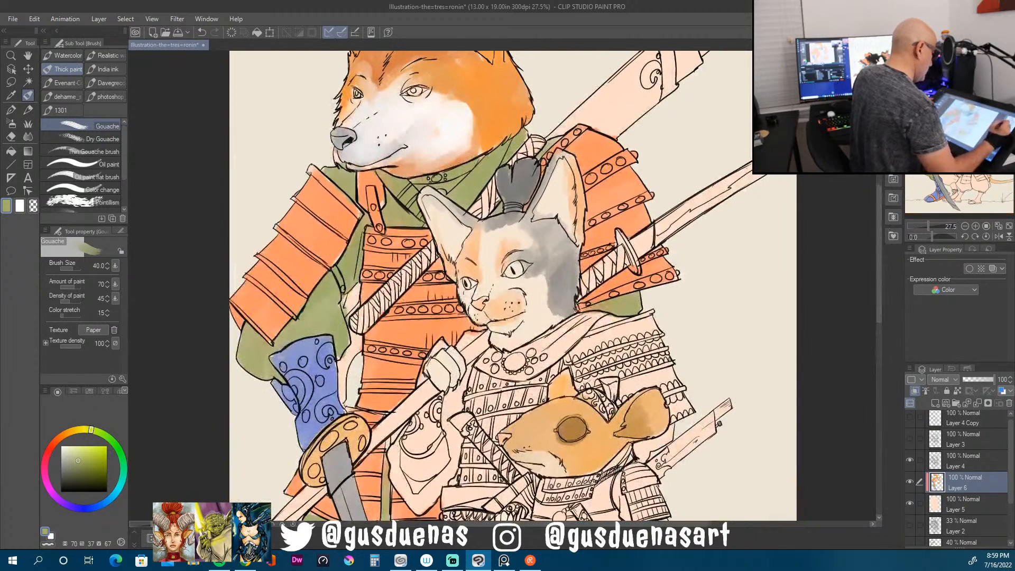
click(72, 431)
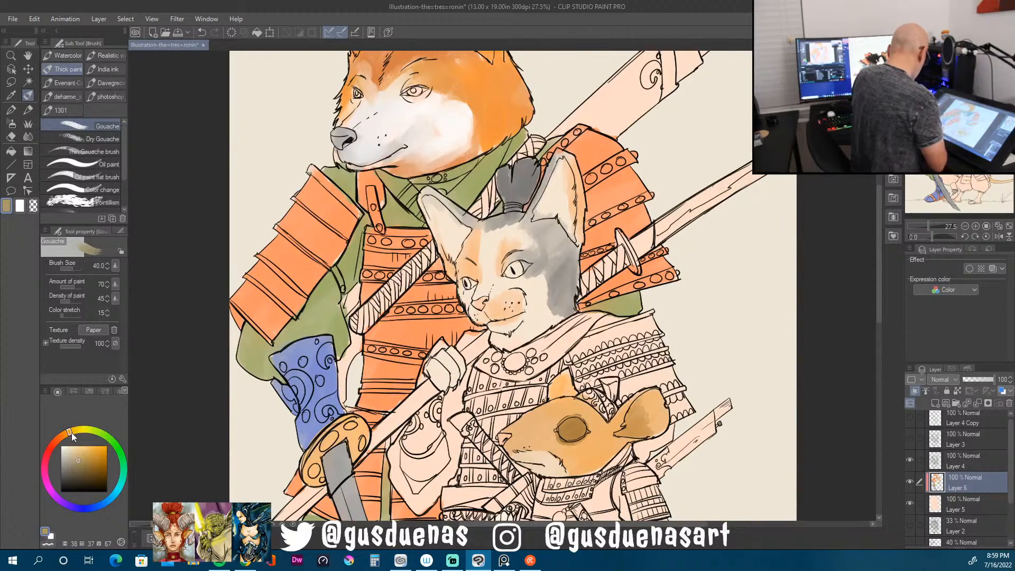
click(89, 455)
click(64, 434)
click(89, 456)
click(101, 466)
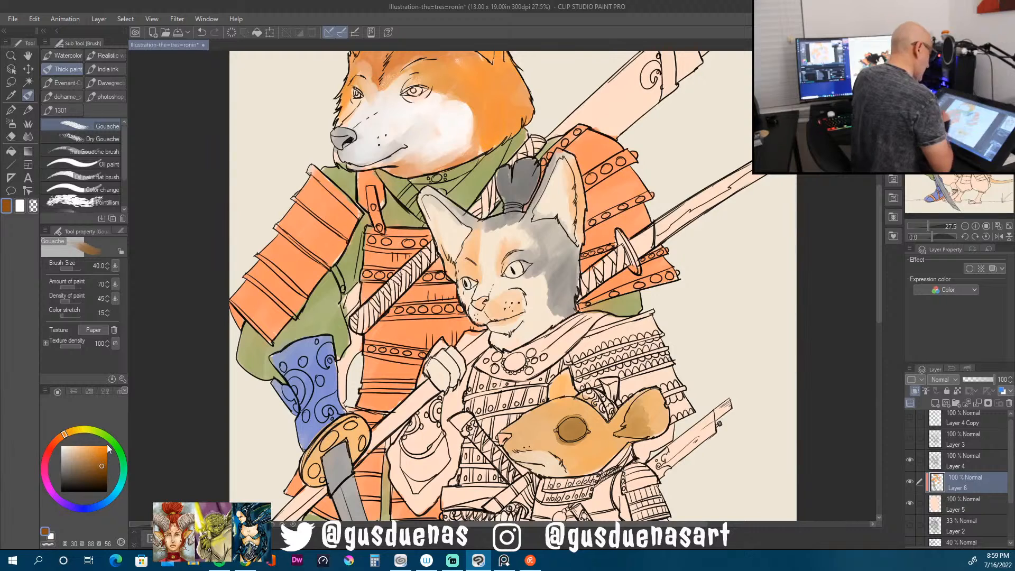
mouse_move(531, 140)
mouse_down()
mouse_move(516, 158)
mouse_move(532, 155)
mouse_up()
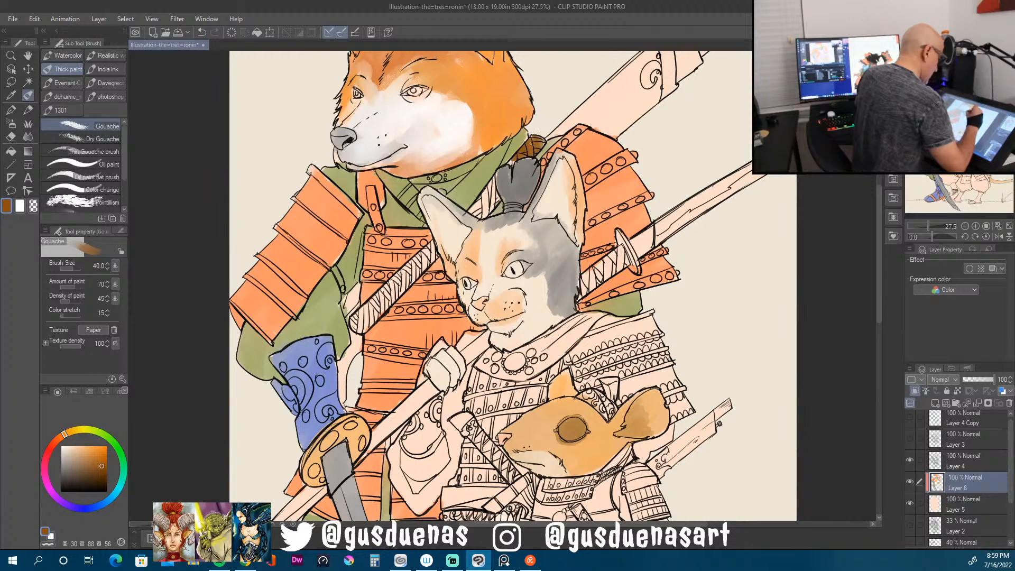
mouse_move(499, 177)
mouse_down()
mouse_move(471, 210)
mouse_move(482, 215)
mouse_move(487, 189)
mouse_move(359, 319)
mouse_up()
mouse_move(400, 280)
mouse_down()
mouse_move(425, 259)
mouse_move(394, 303)
mouse_up()
mouse_move(432, 257)
mouse_down()
mouse_move(403, 289)
mouse_move(403, 280)
mouse_up()
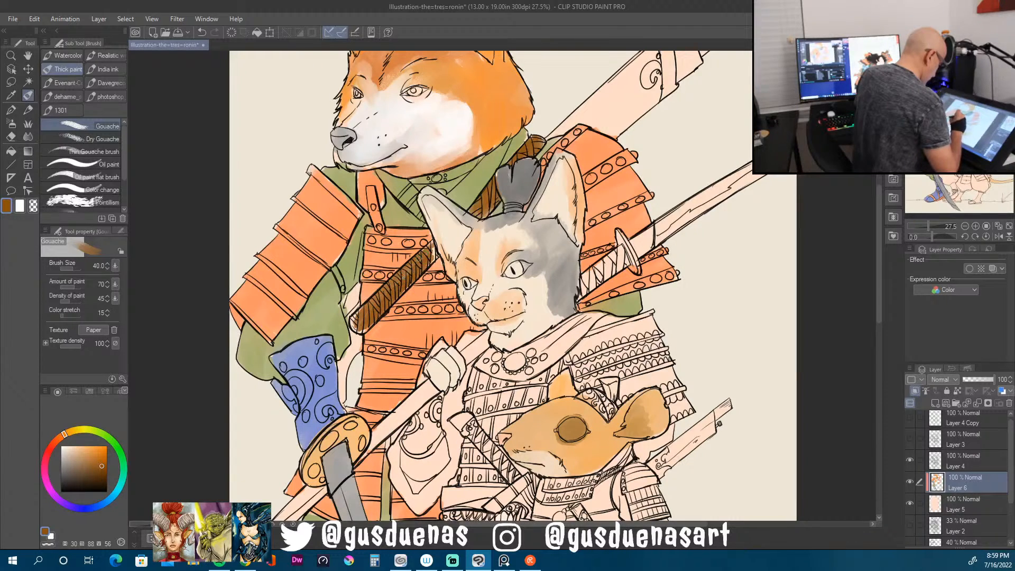
mouse_move(436, 242)
mouse_down()
mouse_move(423, 252)
mouse_move(432, 255)
mouse_up()
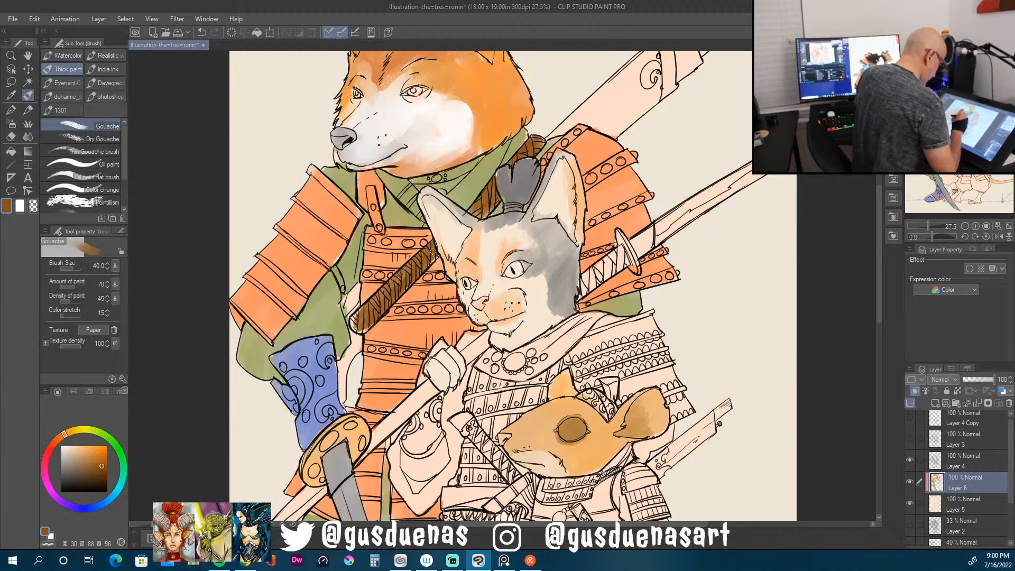
drag(362, 305, 357, 314)
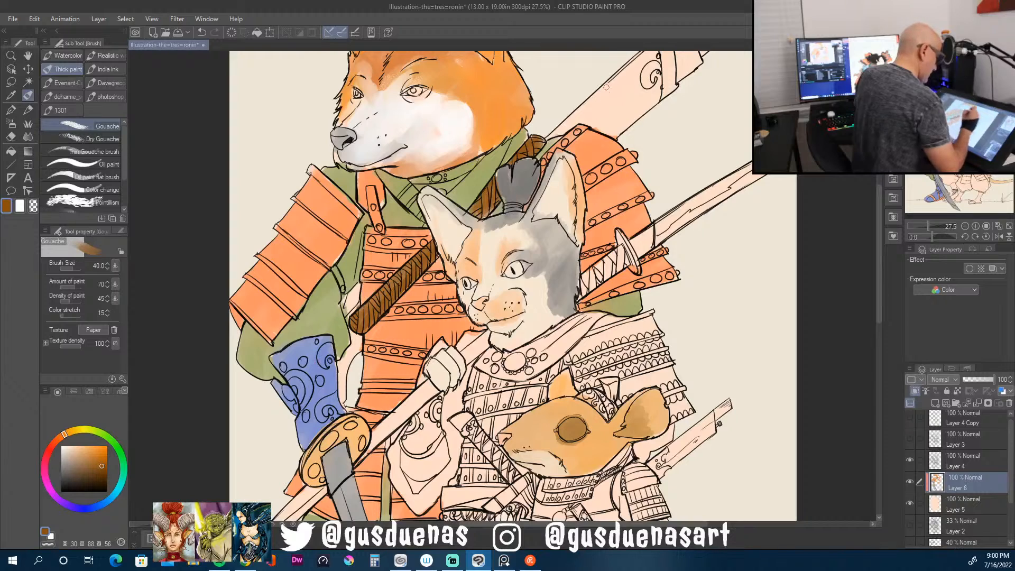
Step: Choose a lighter orange-brown and paint the narrow strip below the wrapped strap, between the dog's forearm guard and torso
click(100, 457)
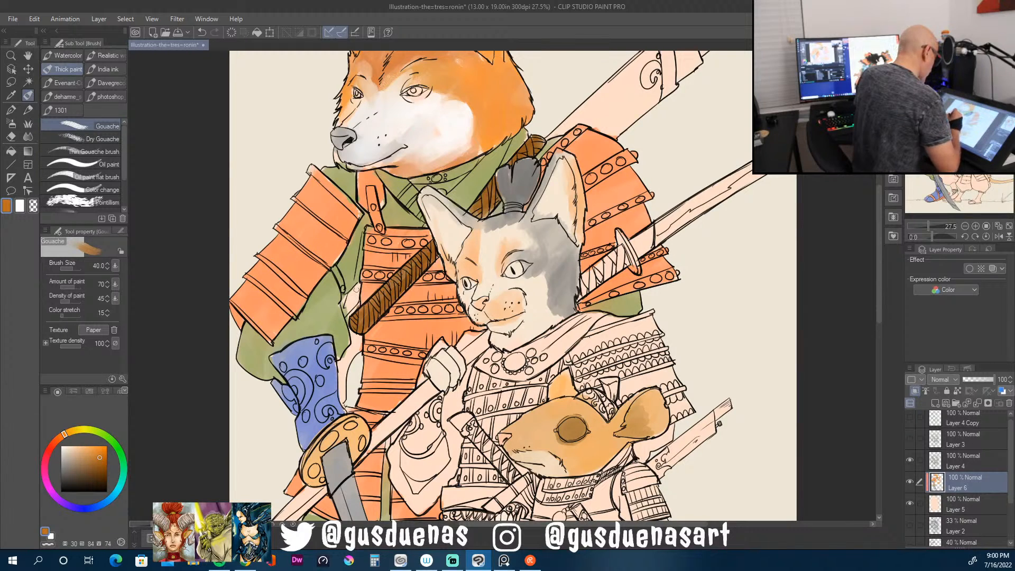
mouse_move(344, 301)
mouse_down()
mouse_move(352, 309)
mouse_move(353, 290)
mouse_up()
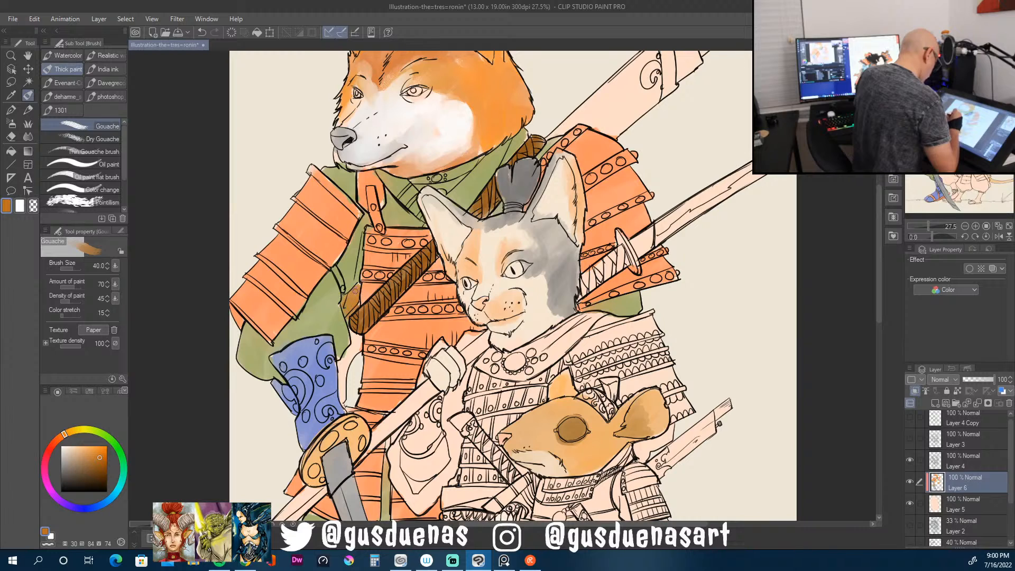
mouse_move(348, 324)
mouse_down()
mouse_move(359, 354)
mouse_move(356, 345)
mouse_move(341, 355)
mouse_move(341, 410)
mouse_up()
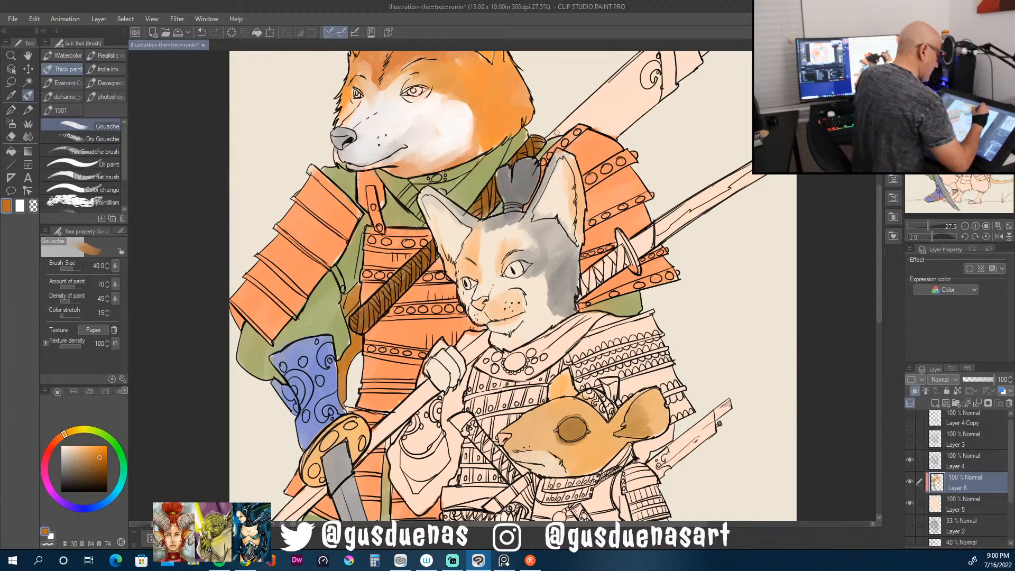
Step: Enlarge the brush to size 120 and paint the wooden stock and bands of the gun on the dog's back orange-brown
mouse_move(550, 136)
mouse_down()
mouse_move(591, 103)
mouse_move(554, 128)
mouse_move(594, 113)
mouse_move(609, 132)
mouse_up()
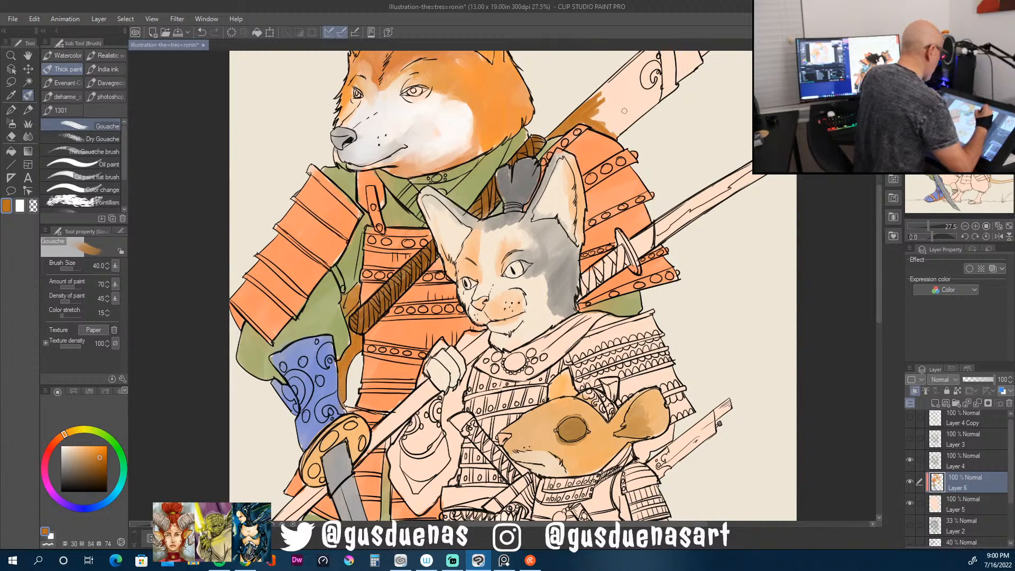
key(bracketright)
key(bracketright)
key(bracketright)
key(bracketright)
key(bracketright)
key(bracketright)
key(bracketright)
key(bracketright)
mouse_move(613, 118)
mouse_down()
mouse_move(649, 104)
mouse_move(600, 121)
mouse_move(656, 61)
mouse_move(592, 58)
mouse_move(617, 70)
mouse_up()
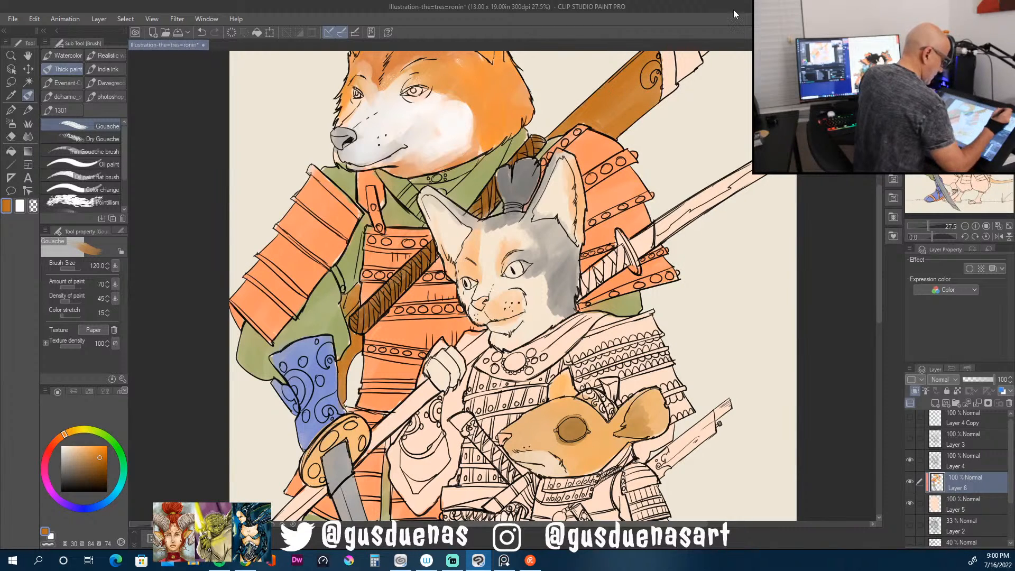
drag(881, 244, 881, 218)
mouse_move(661, 127)
mouse_down()
mouse_move(664, 167)
mouse_move(670, 113)
mouse_move(698, 155)
mouse_move(660, 186)
mouse_move(685, 143)
mouse_move(681, 176)
mouse_up()
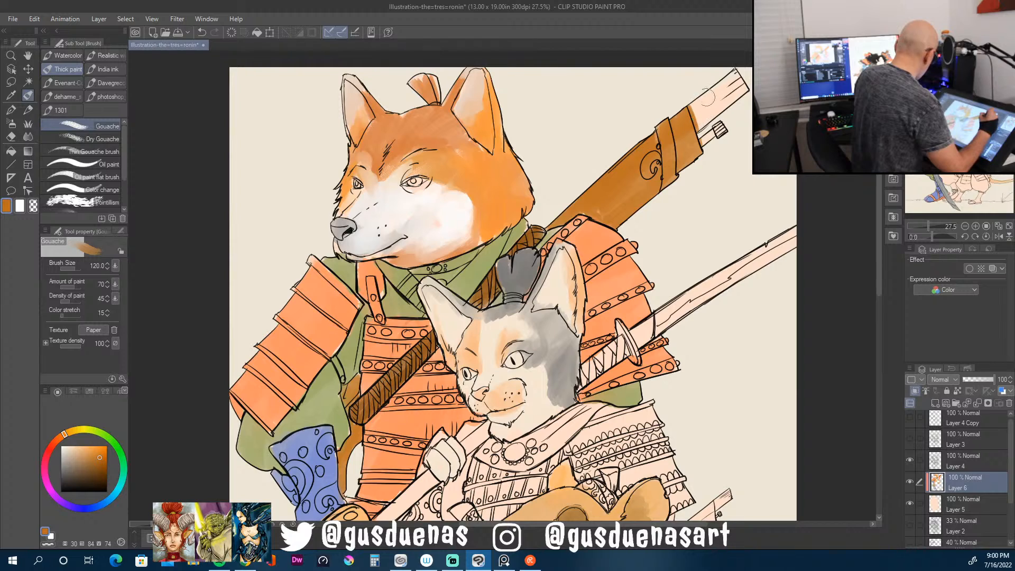
Step: Paint the gun's barrel grey and make Layer 5 the active layer
mouse_move(709, 106)
mouse_down()
mouse_move(693, 109)
mouse_move(738, 79)
mouse_move(733, 68)
mouse_move(703, 106)
mouse_move(735, 90)
mouse_move(704, 127)
mouse_move(726, 122)
mouse_up()
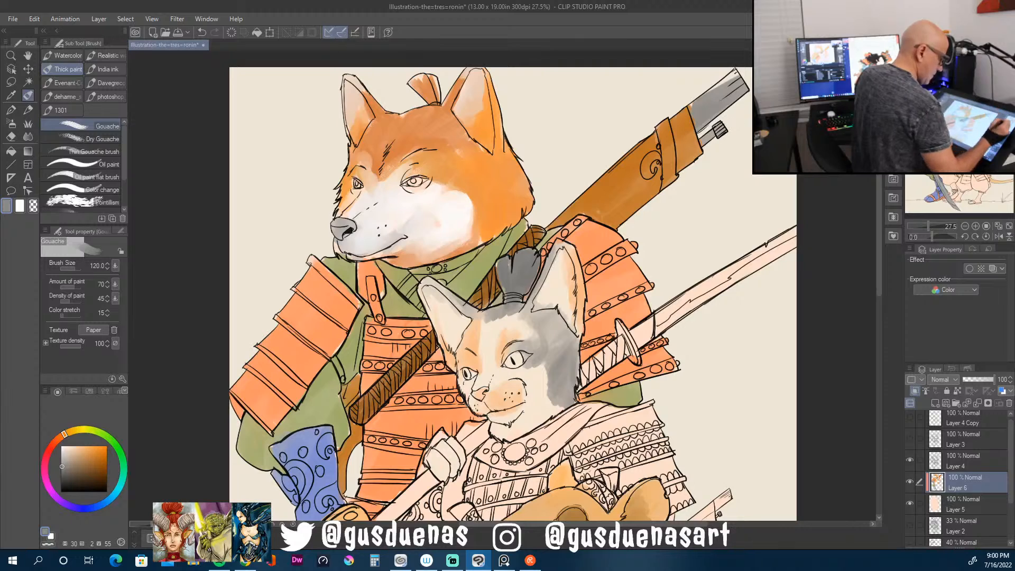
click(968, 508)
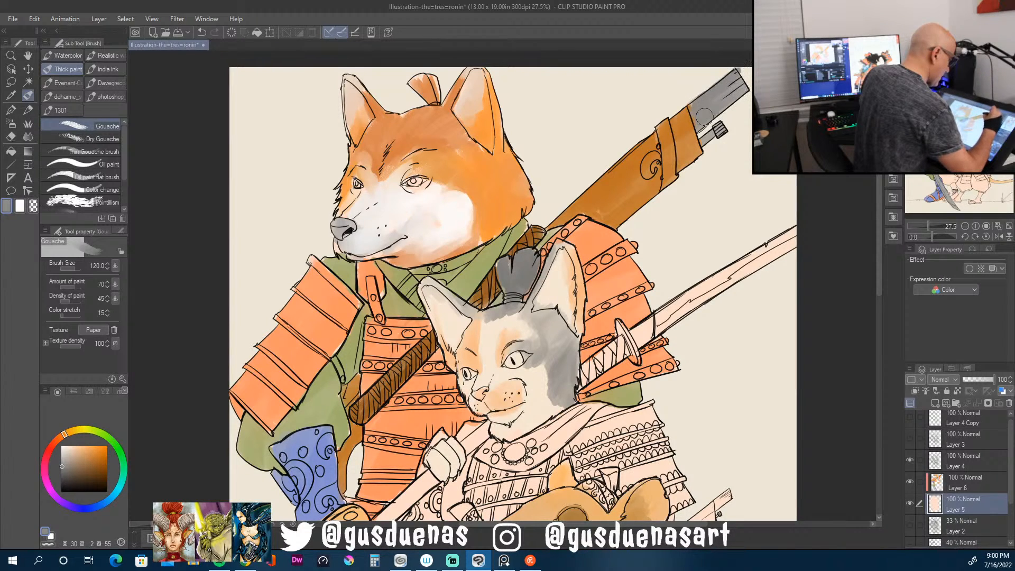
Step: Make Layer 6 the active layer and paint the gun's ramrod, stock band and scroll ornament grey
click(978, 484)
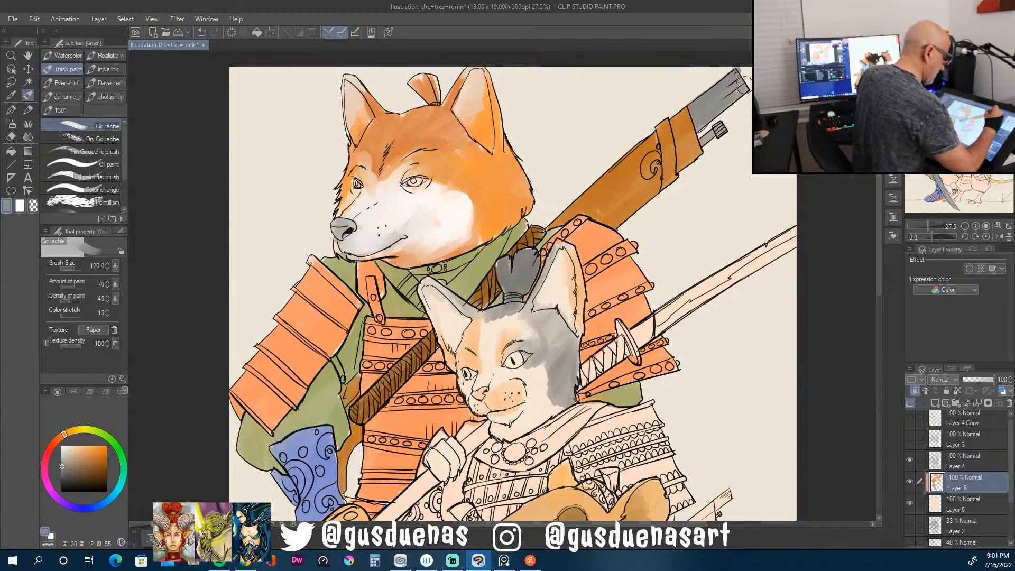
mouse_move(717, 125)
mouse_down()
mouse_move(706, 138)
mouse_move(706, 129)
mouse_up()
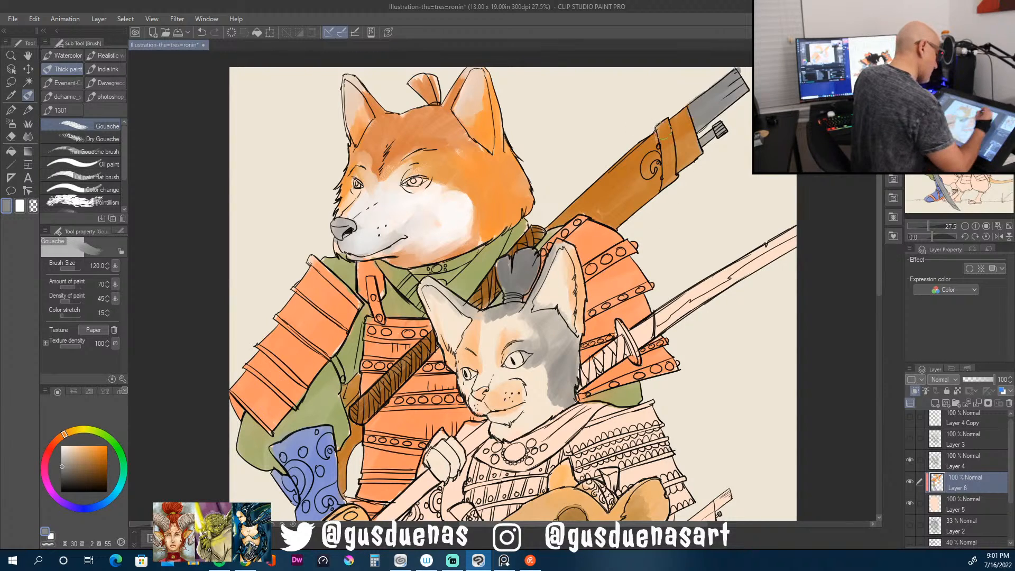
mouse_move(667, 157)
mouse_down()
mouse_move(668, 179)
mouse_move(664, 130)
mouse_up()
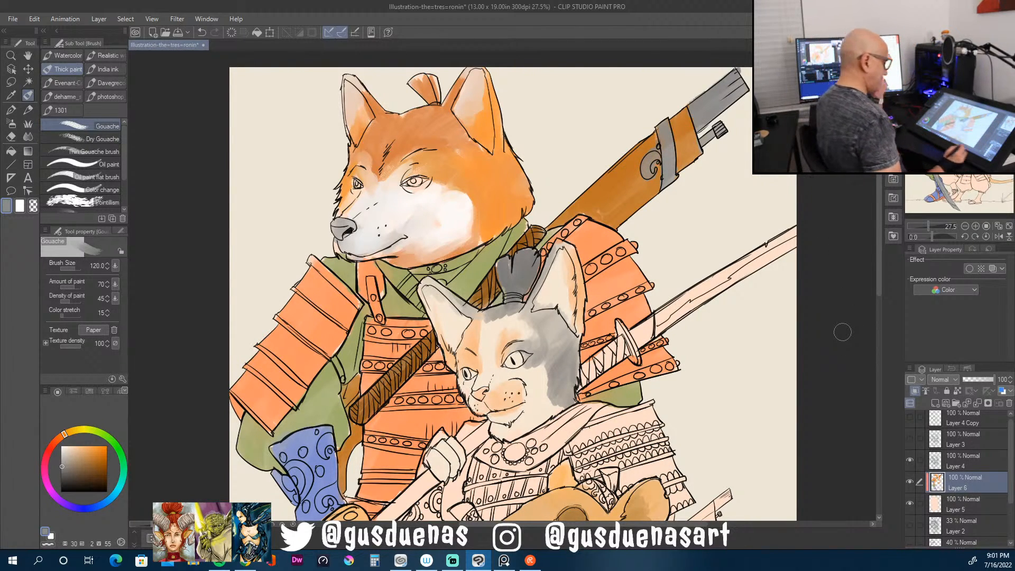
Step: Choose a lighter grey and paint the sword blade that extends behind the shoulder armour up to the page edge
mouse_move(878, 290)
mouse_down()
mouse_move(874, 356)
mouse_move(884, 282)
mouse_up()
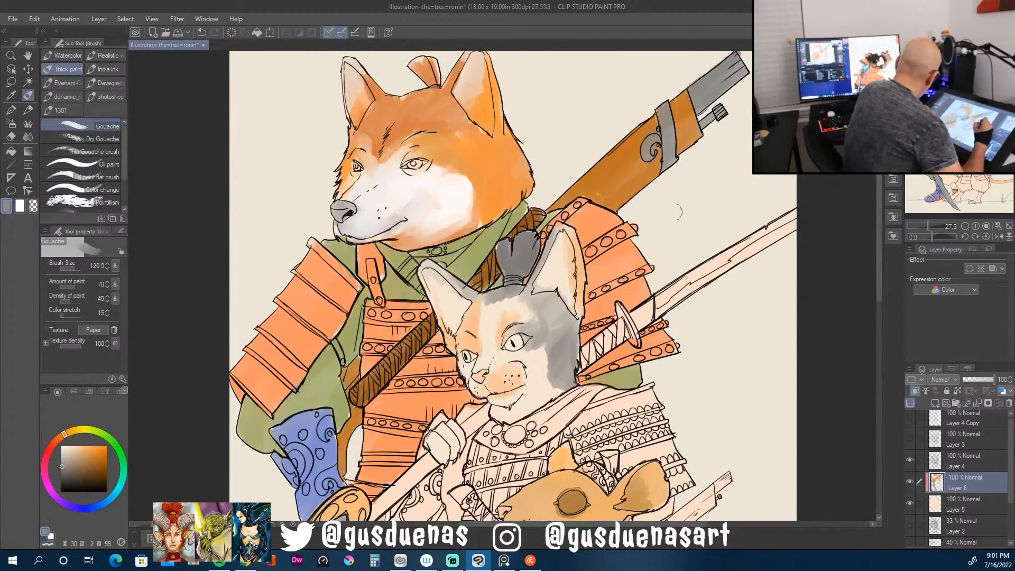
click(65, 454)
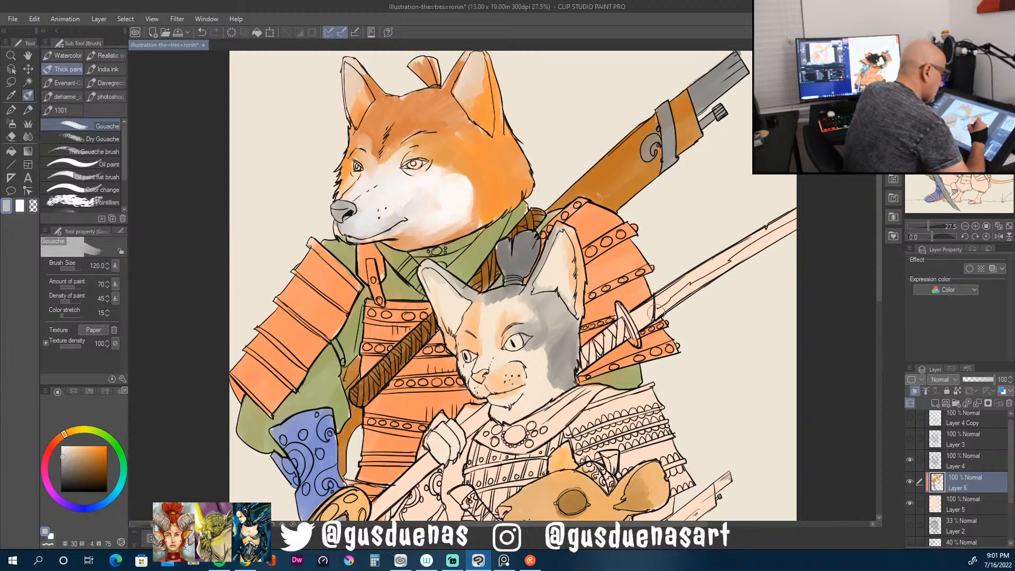
drag(656, 315, 796, 217)
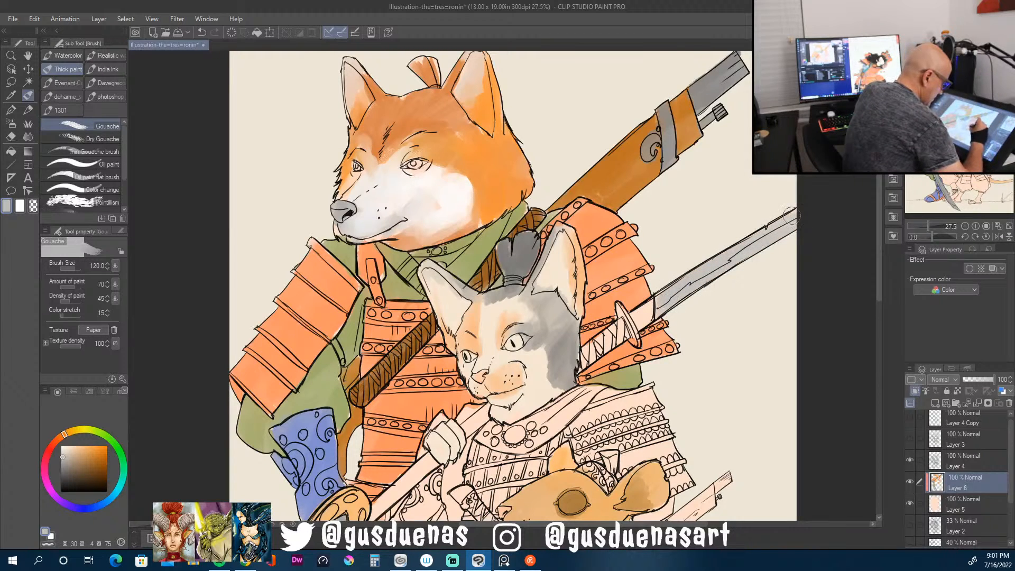
mouse_move(656, 295)
mouse_down()
mouse_move(632, 317)
mouse_move(650, 314)
mouse_up()
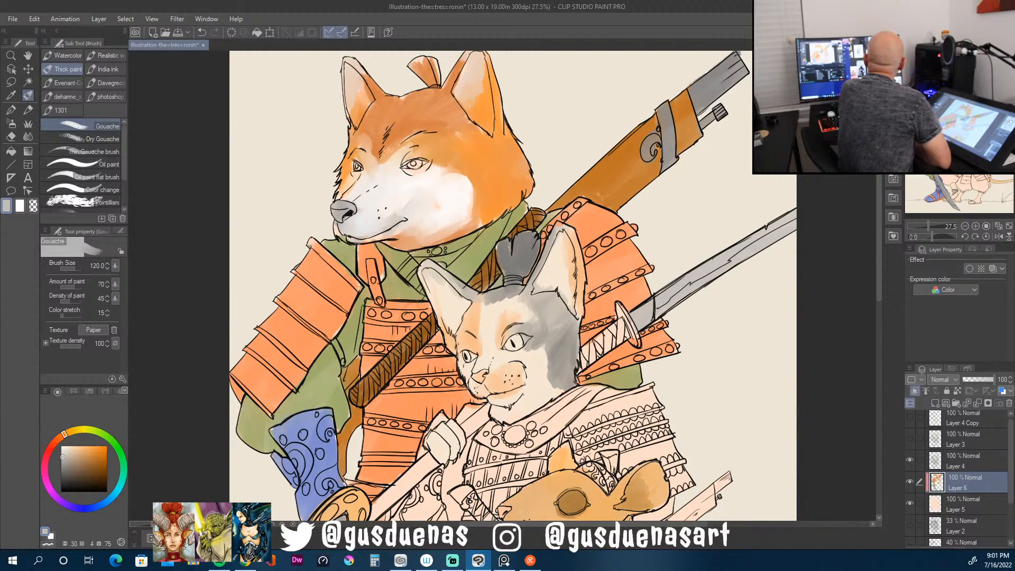
key(alt+Tab)
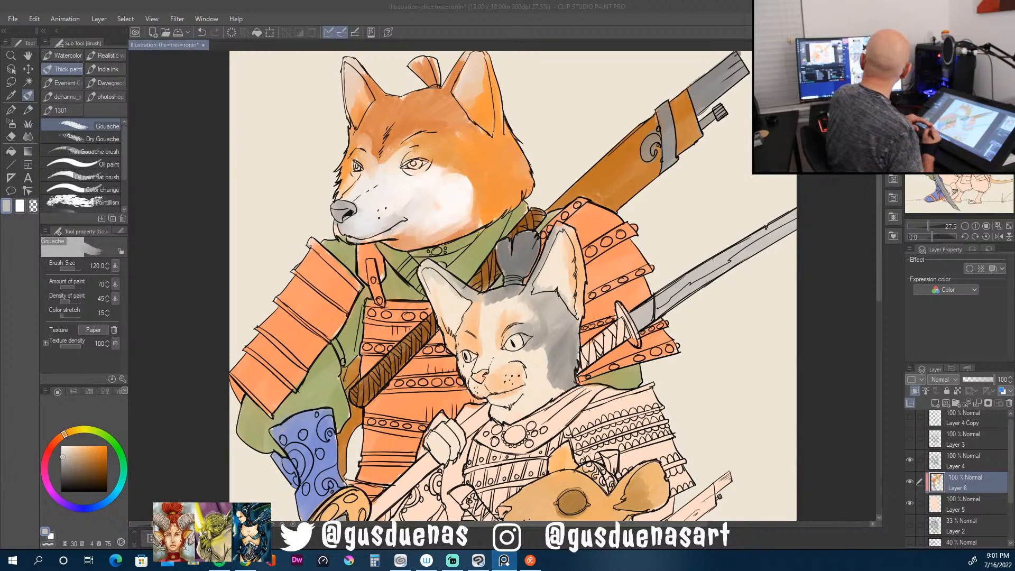
click(879, 279)
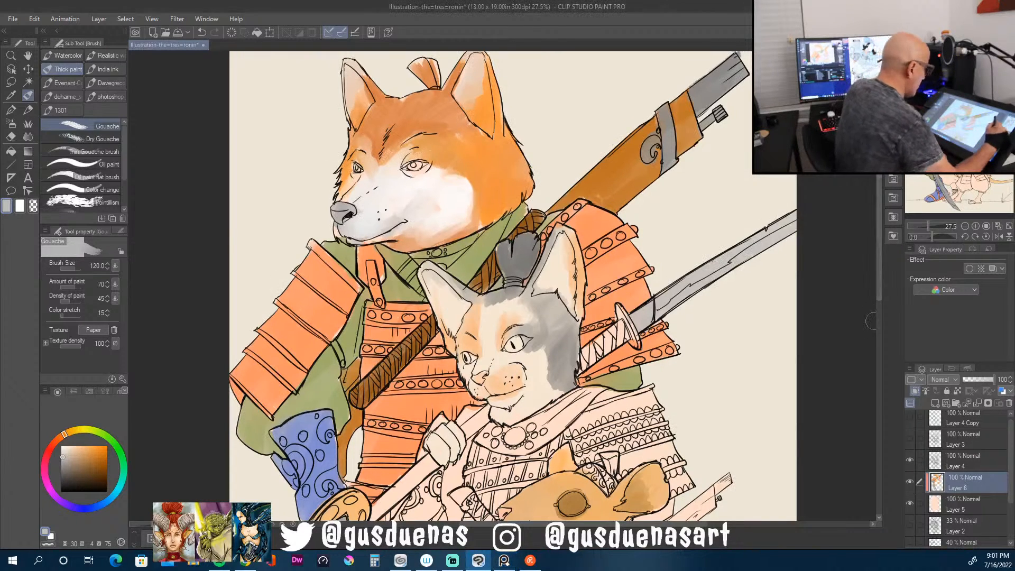
Step: Sample the forearm guard's blue, desaturate it to a blue-grey and paint the cat's layered shoulder armour
drag(881, 282, 878, 339)
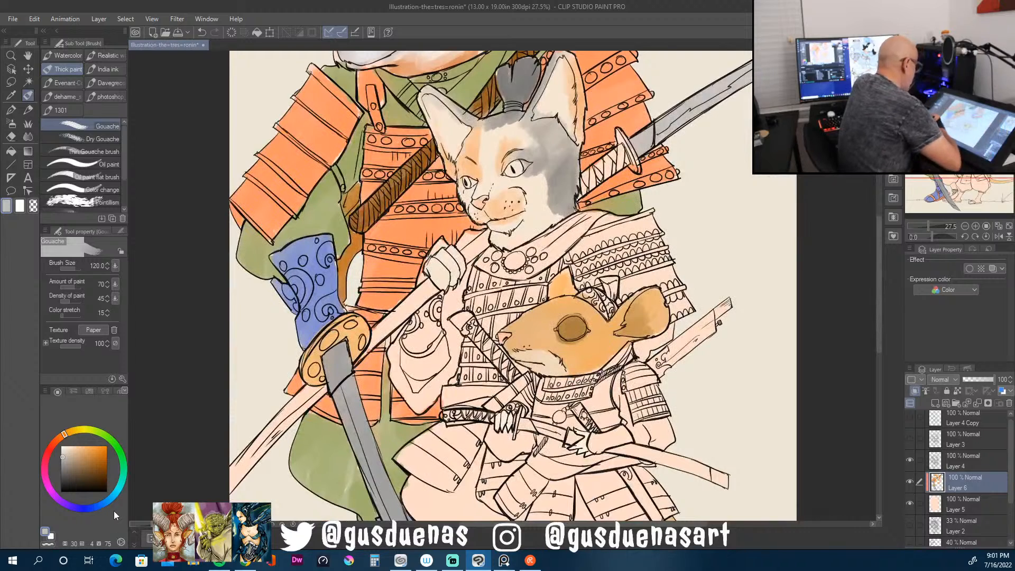
alt+click(331, 277)
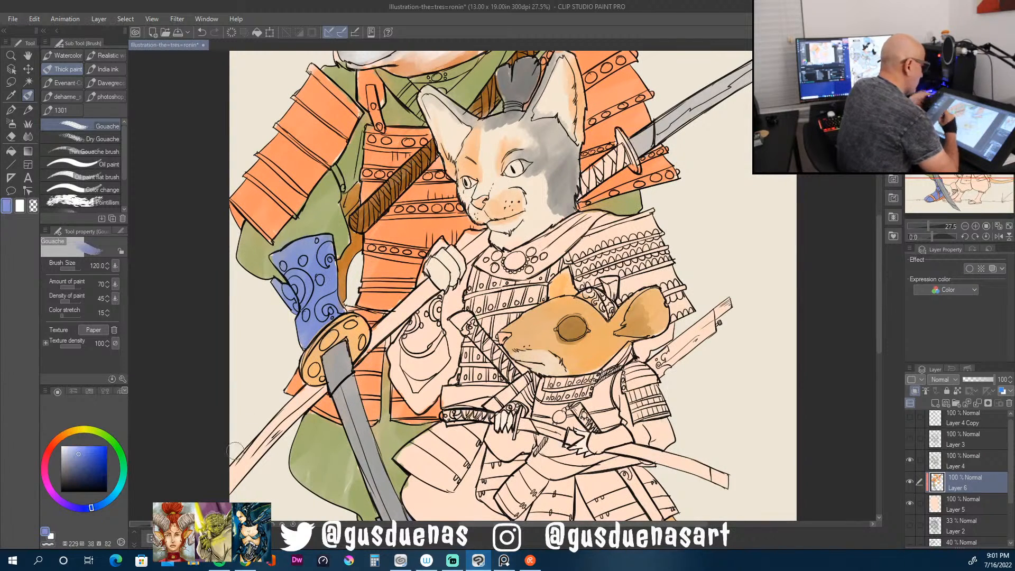
click(65, 462)
drag(65, 463, 68, 466)
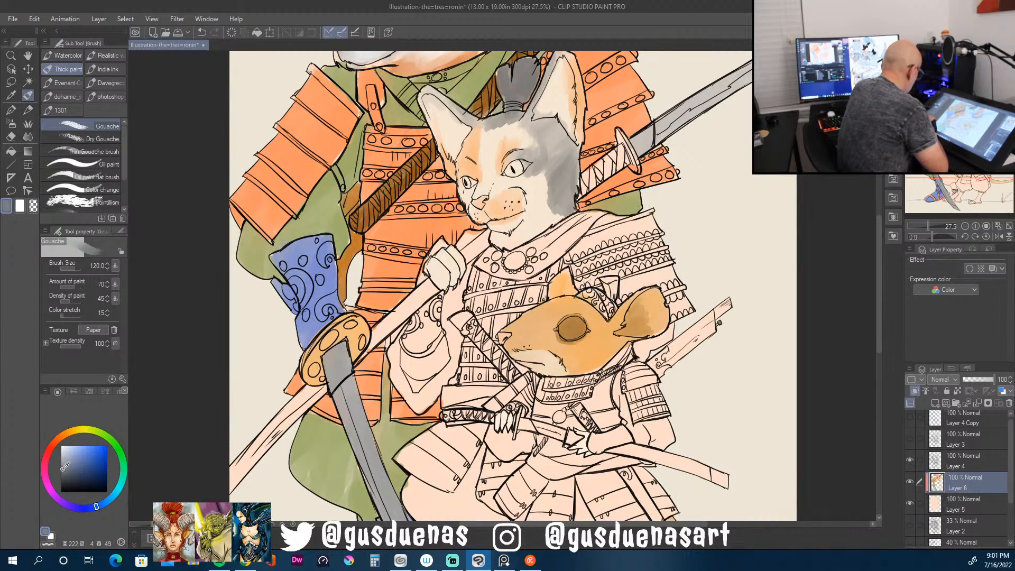
mouse_move(613, 222)
mouse_down()
mouse_move(577, 248)
mouse_move(603, 275)
mouse_up()
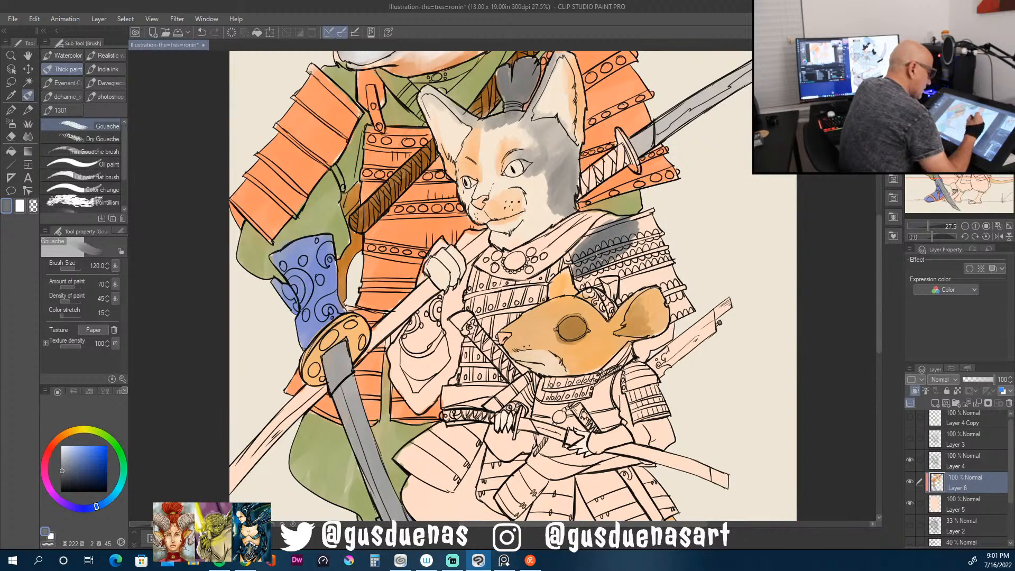
drag(65, 466, 61, 460)
mouse_move(622, 227)
mouse_down()
mouse_move(591, 243)
mouse_move(608, 217)
mouse_move(650, 214)
mouse_move(593, 254)
mouse_move(606, 259)
mouse_move(579, 286)
mouse_move(571, 264)
mouse_move(640, 244)
mouse_move(595, 281)
mouse_move(635, 272)
mouse_move(629, 297)
mouse_move(666, 265)
mouse_move(656, 224)
mouse_up()
mouse_move(664, 270)
mouse_down()
mouse_move(677, 312)
mouse_move(683, 275)
mouse_move(677, 320)
mouse_up()
Step: Paint the cat's chest armour, hip plates and lower leg in the same blue-grey
mouse_move(565, 255)
mouse_down()
mouse_move(487, 318)
mouse_move(497, 297)
mouse_move(472, 300)
mouse_move(488, 279)
mouse_up()
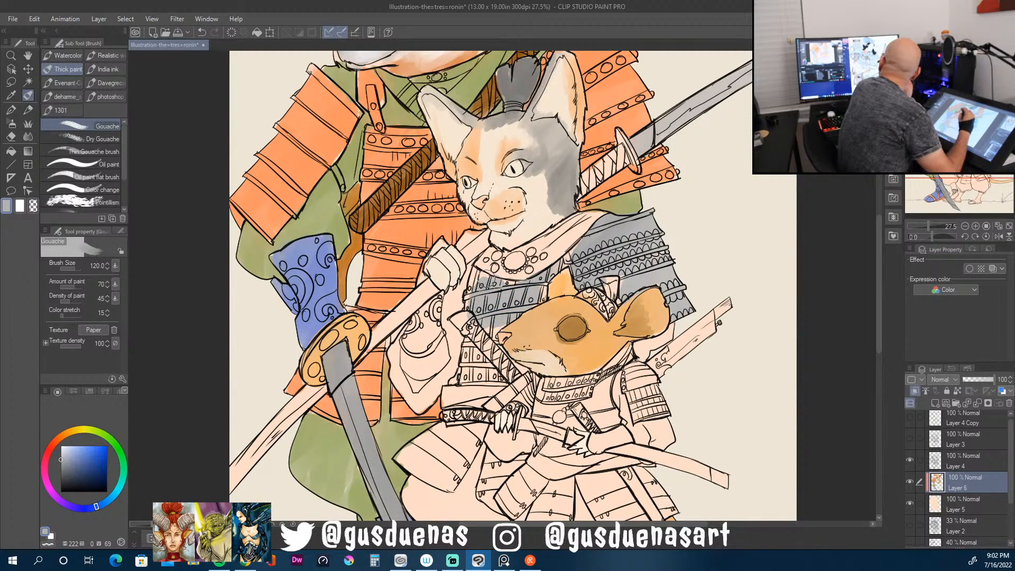
mouse_move(474, 267)
mouse_down()
mouse_move(468, 308)
mouse_move(483, 290)
mouse_move(487, 327)
mouse_move(466, 370)
mouse_move(471, 356)
mouse_move(492, 382)
mouse_up()
mouse_move(455, 431)
mouse_down()
mouse_move(475, 434)
mouse_move(452, 463)
mouse_move(426, 444)
mouse_move(410, 452)
mouse_move(418, 464)
mouse_up()
mouse_move(489, 460)
mouse_down()
mouse_move(487, 494)
mouse_move(490, 452)
mouse_move(505, 472)
mouse_move(518, 460)
mouse_move(490, 499)
mouse_move(497, 507)
mouse_up()
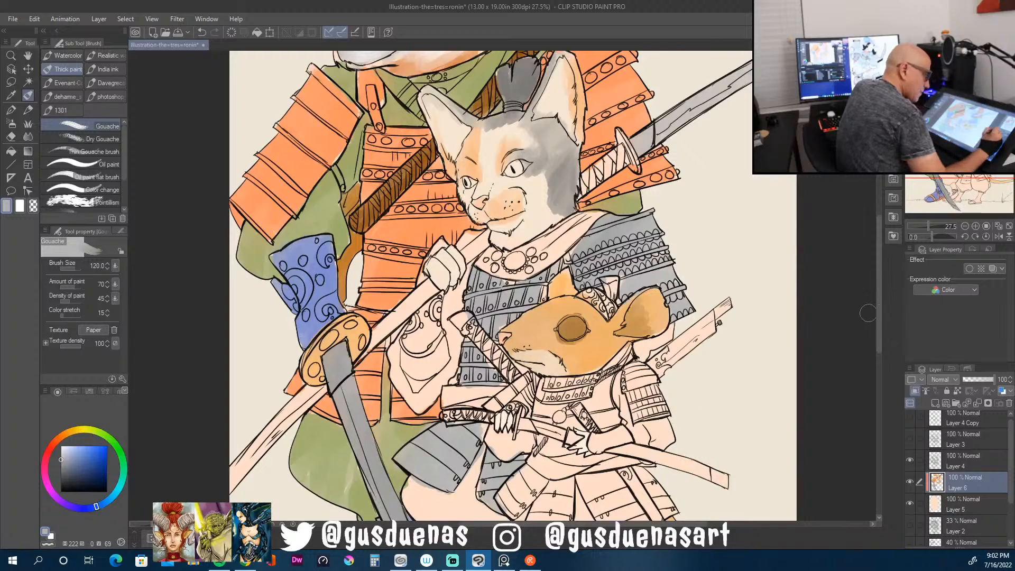
scroll(866, 379, down, 5)
mouse_move(487, 376)
mouse_down()
mouse_move(468, 394)
mouse_move(484, 384)
mouse_move(479, 441)
mouse_move(497, 437)
mouse_move(479, 457)
mouse_move(440, 469)
mouse_move(450, 471)
mouse_up()
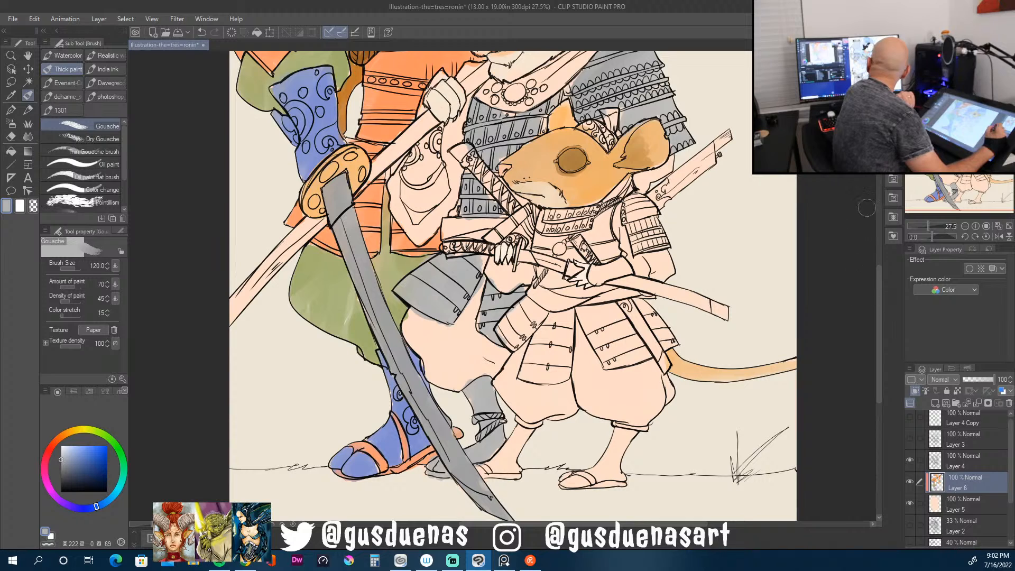
Step: Choose a dark orange-brown and paint the cat's forearm guard, collar and waist sash
drag(878, 305, 881, 254)
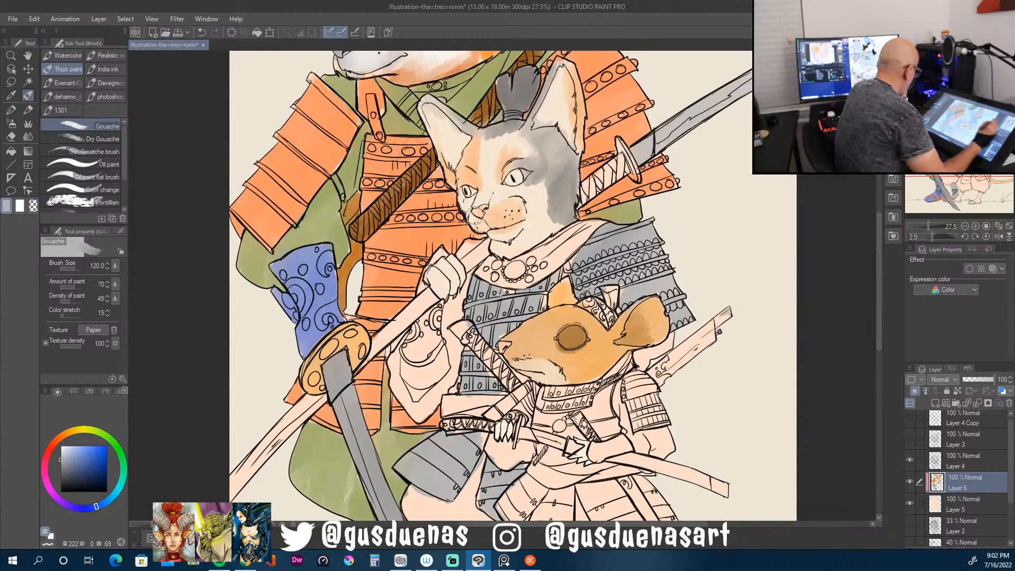
click(63, 435)
click(75, 451)
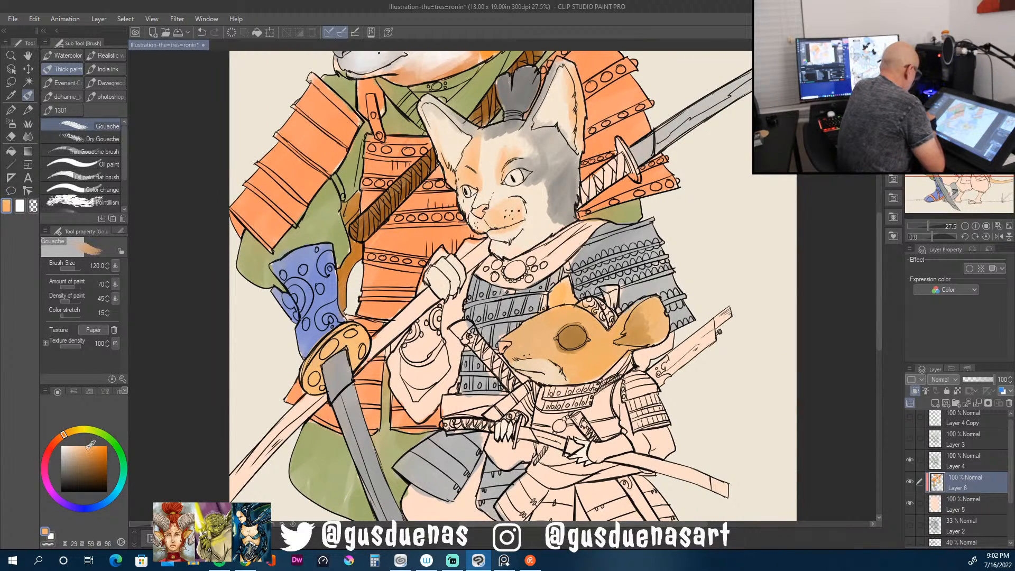
click(95, 452)
mouse_move(426, 312)
mouse_down()
mouse_move(415, 357)
mouse_move(431, 344)
mouse_move(436, 315)
mouse_move(428, 283)
mouse_move(416, 285)
mouse_move(428, 261)
mouse_move(421, 283)
mouse_up()
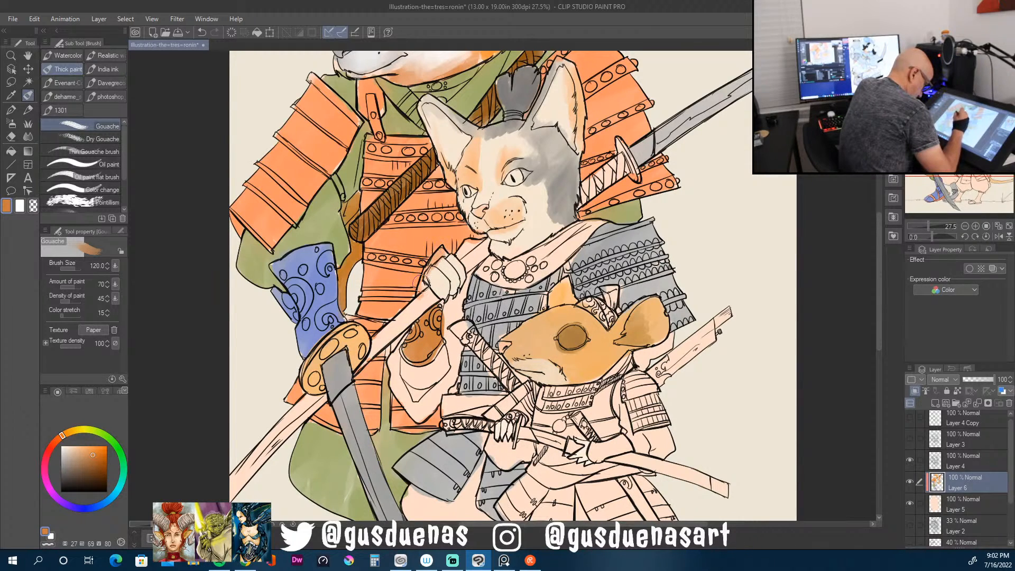
drag(412, 347, 417, 359)
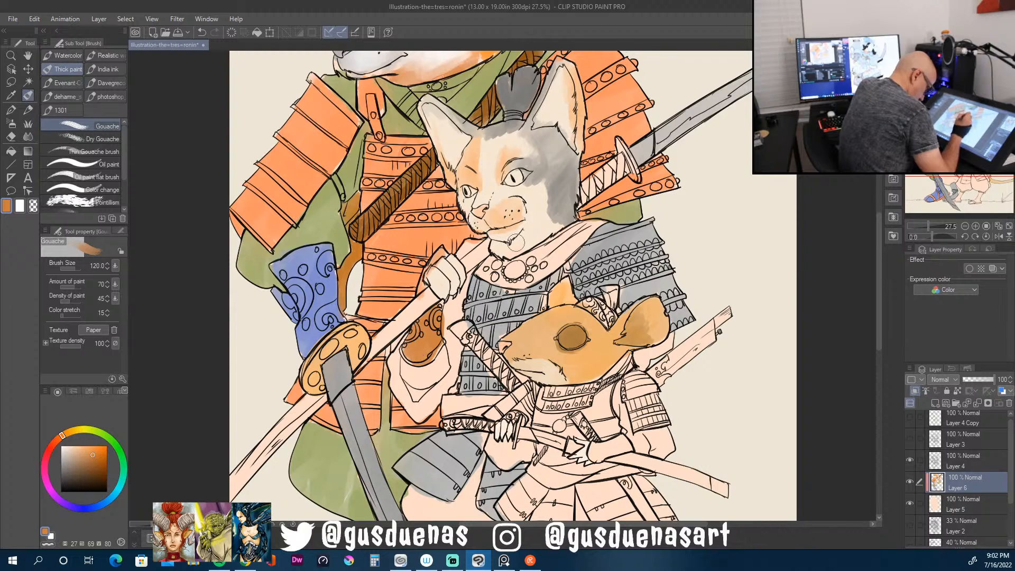
mouse_move(489, 259)
mouse_down()
mouse_move(502, 278)
mouse_move(569, 238)
mouse_move(529, 275)
mouse_move(587, 227)
mouse_move(563, 228)
mouse_move(597, 217)
mouse_up()
mouse_move(451, 400)
mouse_down()
mouse_move(494, 397)
mouse_move(446, 408)
mouse_move(473, 413)
mouse_move(501, 392)
mouse_up()
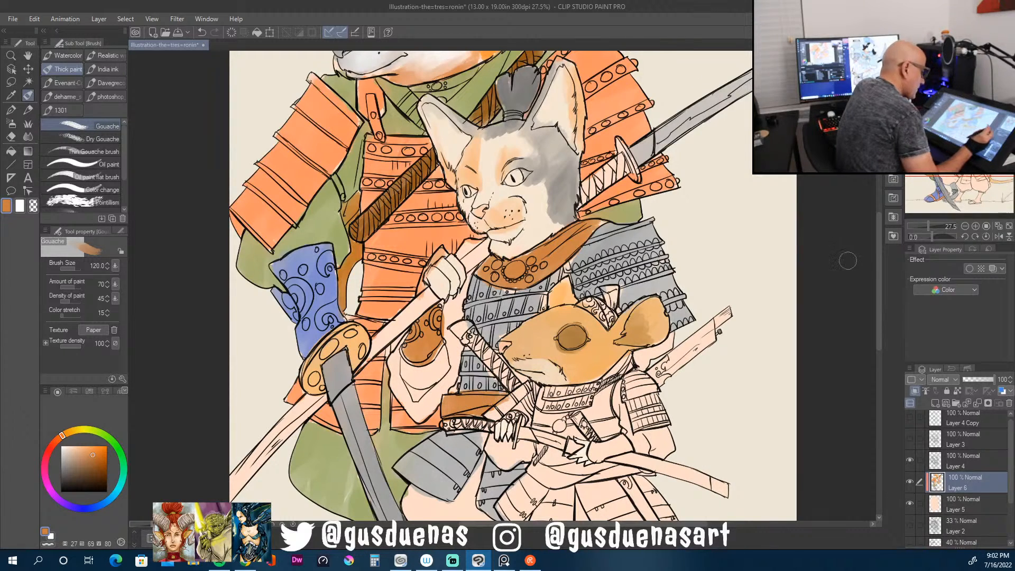
Step: Choose a brighter orange and paint the cat's sleeve and the small piece of clothing behind the mouse's ear
drag(878, 339, 878, 360)
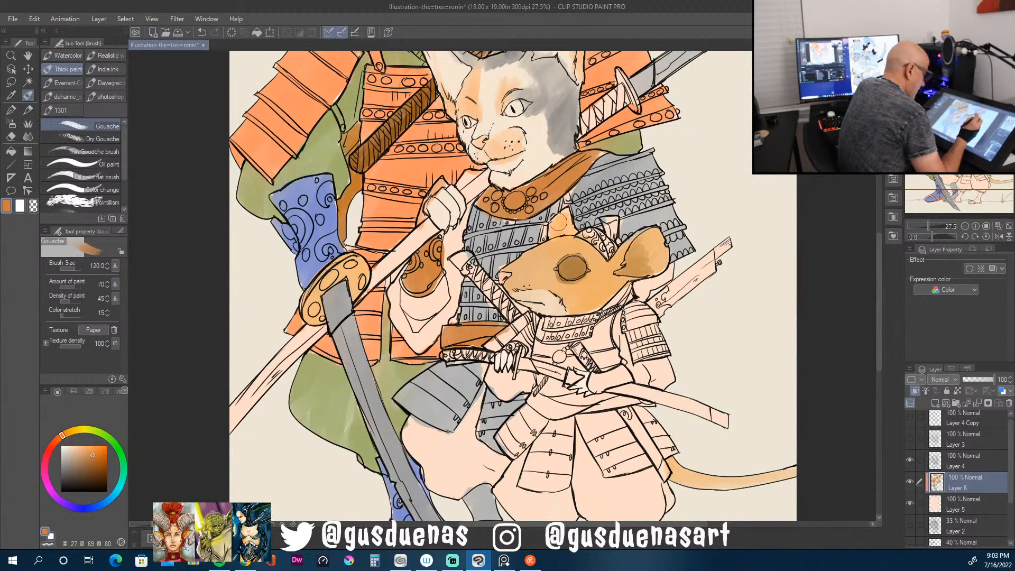
drag(95, 454, 100, 444)
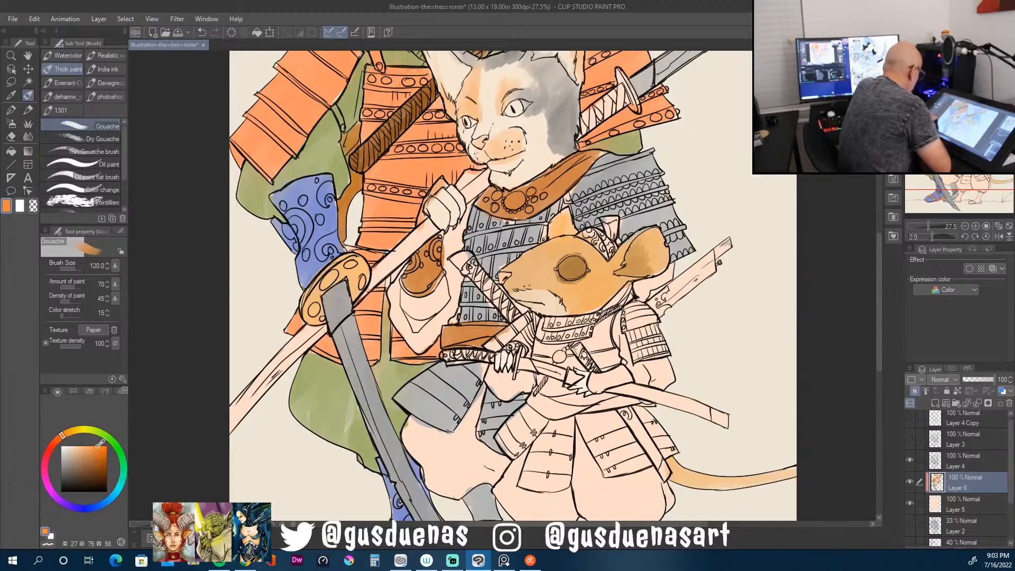
mouse_move(399, 287)
mouse_down()
mouse_move(409, 342)
mouse_move(423, 338)
mouse_move(436, 295)
mouse_move(441, 310)
mouse_move(457, 289)
mouse_move(445, 312)
mouse_move(447, 280)
mouse_move(434, 298)
mouse_move(405, 267)
mouse_move(429, 238)
mouse_move(451, 241)
mouse_move(447, 260)
mouse_move(471, 205)
mouse_up()
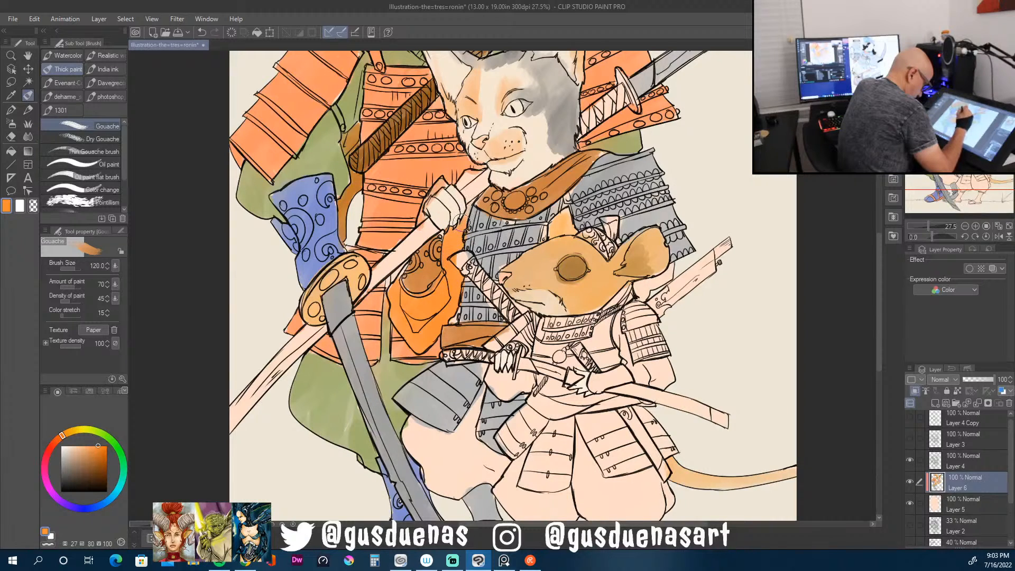
mouse_move(401, 271)
mouse_down()
mouse_move(383, 288)
mouse_move(397, 300)
mouse_up()
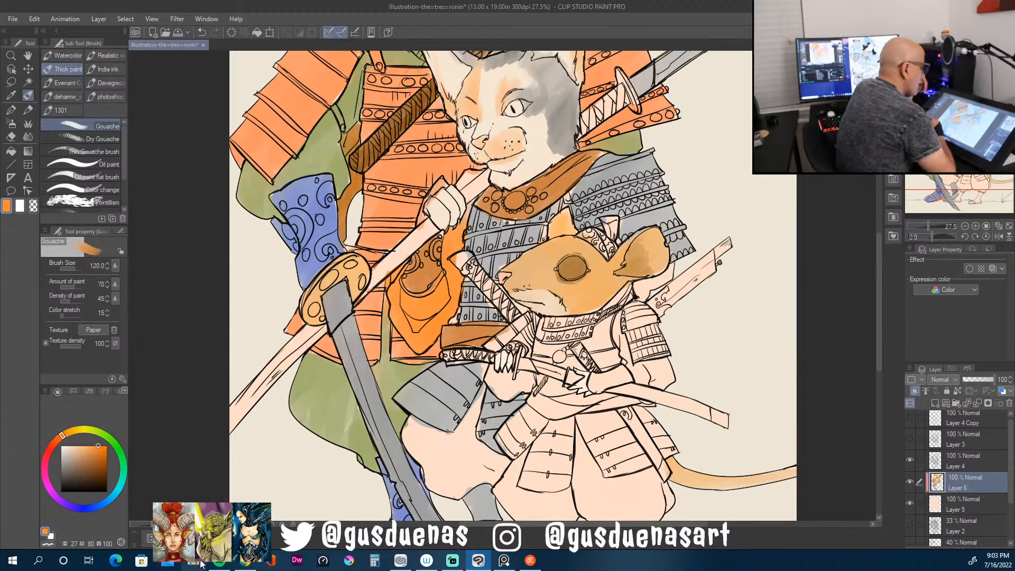
mouse_move(648, 286)
mouse_down()
mouse_move(669, 264)
mouse_move(643, 289)
mouse_up()
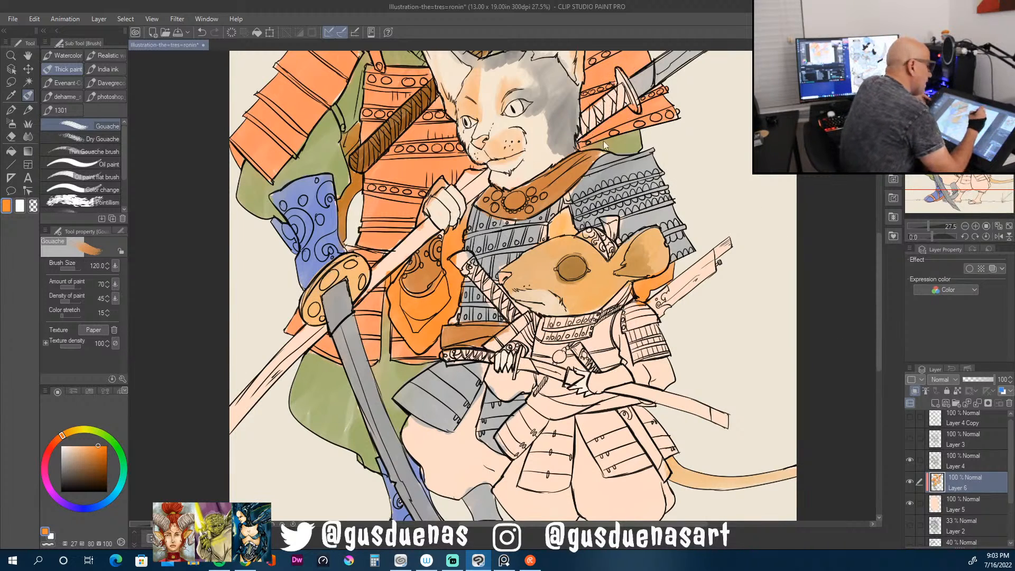
Step: Sample the orange-brown of the cat's collar and paint the cat's baggy trousers with it
alt+click(588, 157)
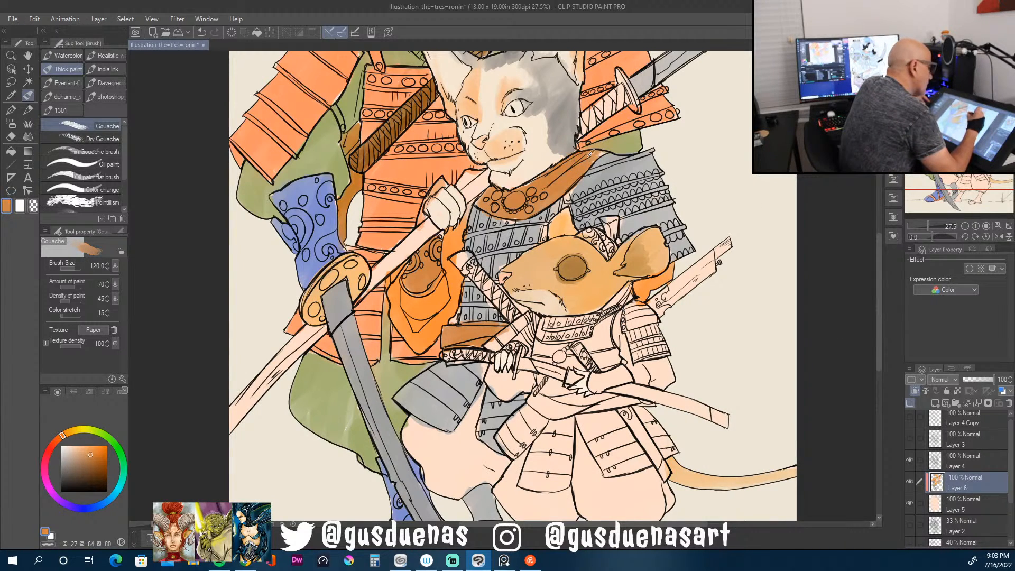
alt+click(630, 135)
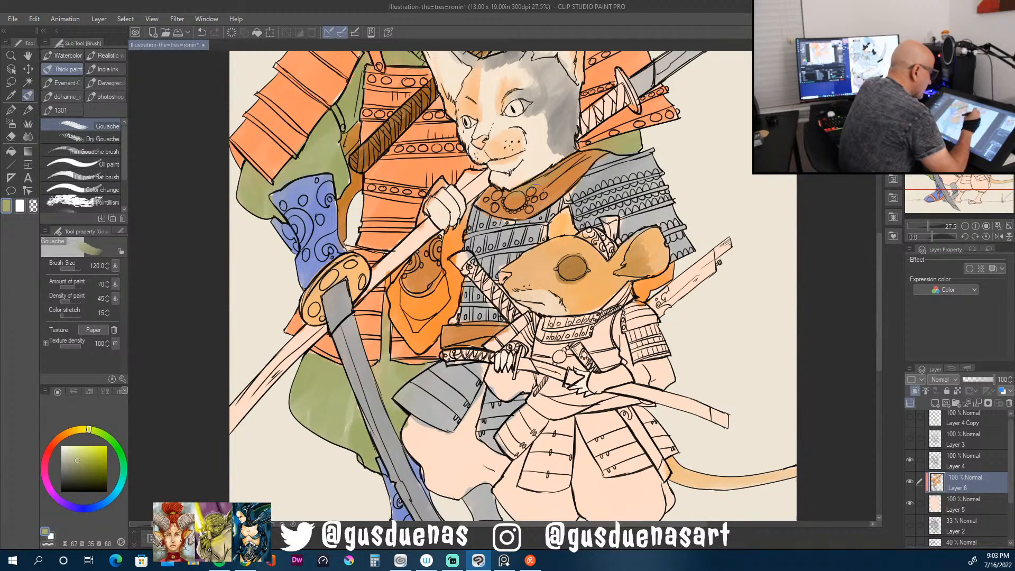
alt+click(561, 184)
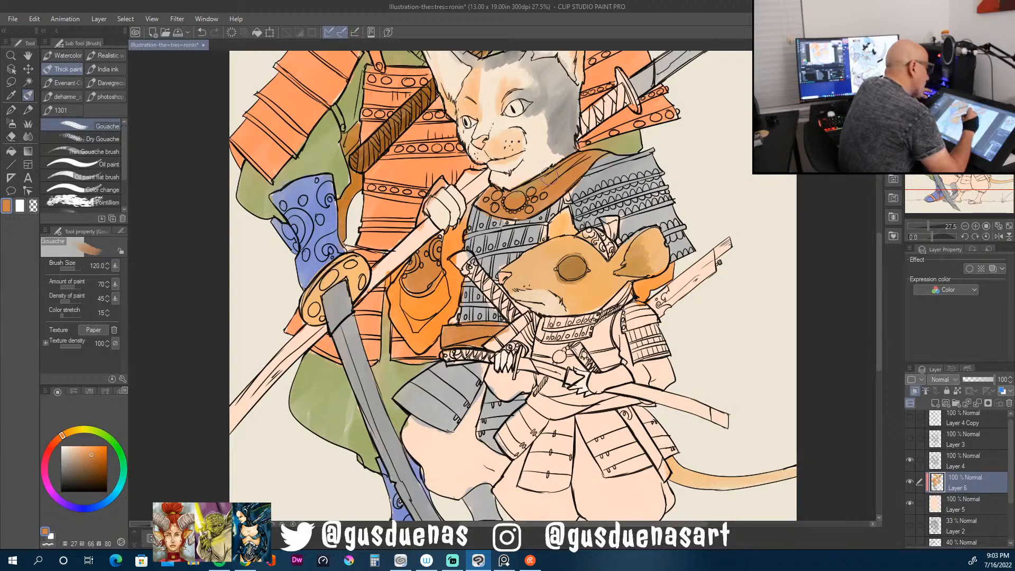
mouse_move(470, 422)
mouse_down()
mouse_move(458, 445)
mouse_move(479, 402)
mouse_move(445, 440)
mouse_move(413, 426)
mouse_move(415, 453)
mouse_move(426, 455)
mouse_move(429, 437)
mouse_move(449, 496)
mouse_move(467, 445)
mouse_move(474, 471)
mouse_move(488, 479)
mouse_move(495, 460)
mouse_move(495, 469)
mouse_move(475, 421)
mouse_move(480, 392)
mouse_move(472, 425)
mouse_move(414, 423)
mouse_move(406, 435)
mouse_move(429, 482)
mouse_move(456, 493)
mouse_up()
Step: Reduce the brush to size 50, touch up the cat's lower leg in grey and paint its ankle straps and sandal orange-brown
drag(881, 324, 877, 385)
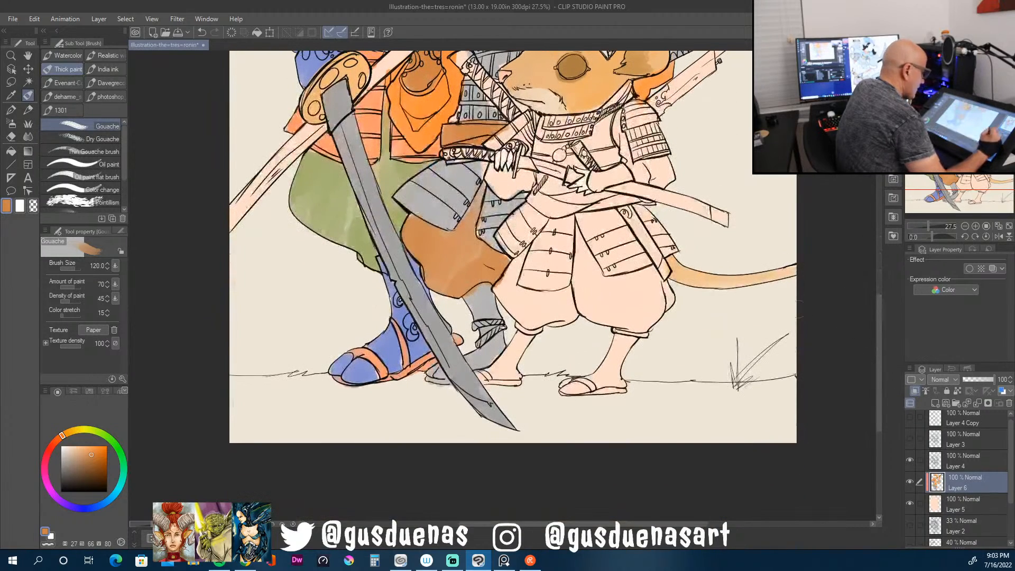
mouse_move(473, 293)
mouse_down()
mouse_move(482, 308)
mouse_move(482, 294)
mouse_up()
alt+click(485, 299)
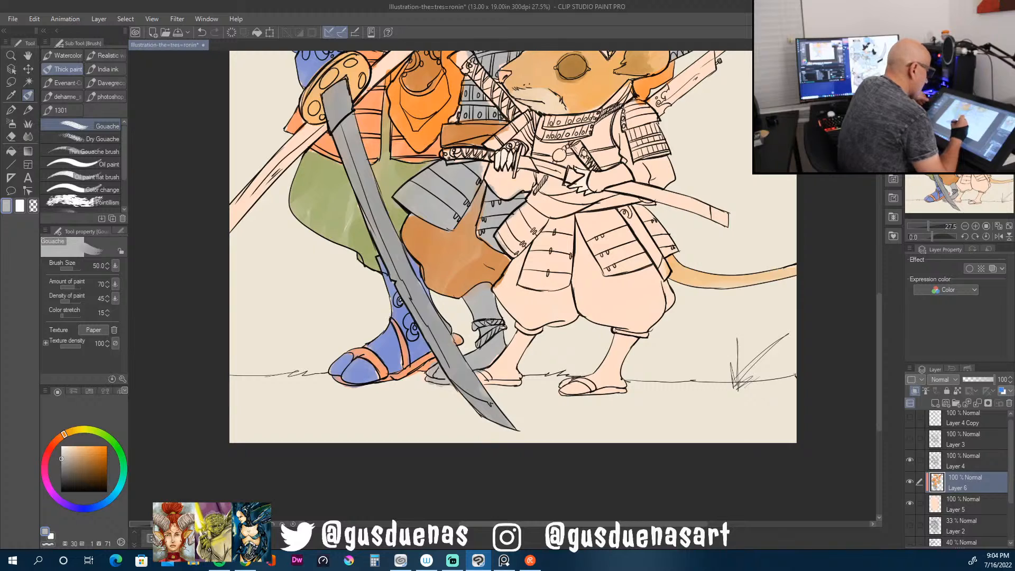
alt+click(477, 266)
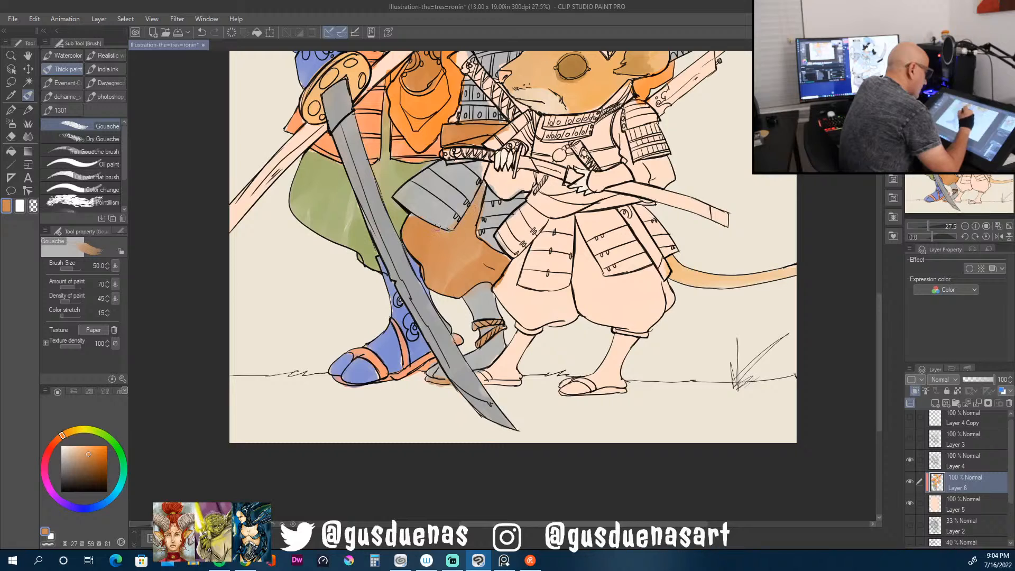
Step: Touch up the cat's armour with sampled grey, and paint the mouse's topknot with tan sampled from its head
alt+click(474, 177)
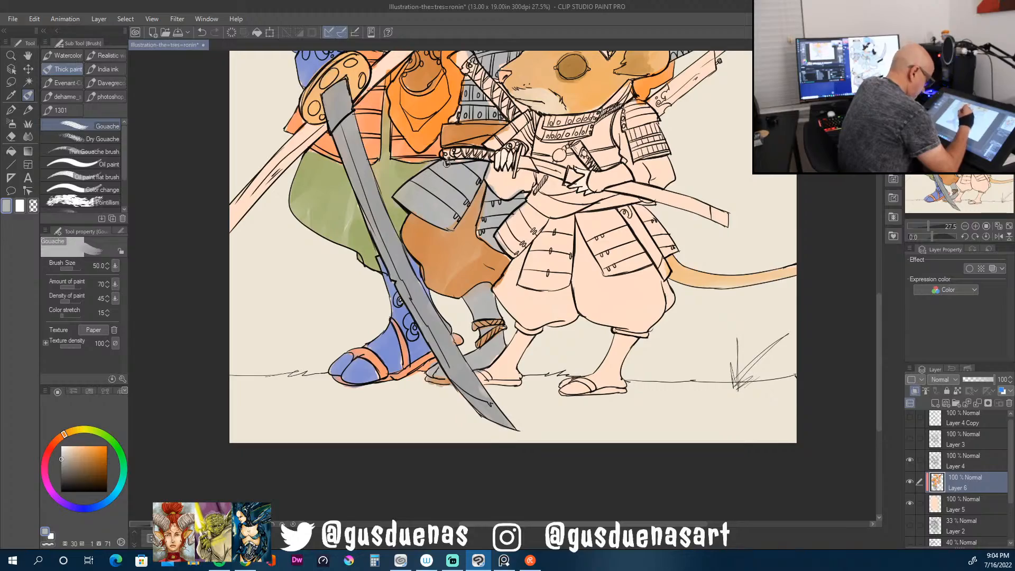
mouse_move(879, 413)
mouse_down()
mouse_move(873, 282)
mouse_move(864, 373)
mouse_move(855, 302)
mouse_move(858, 334)
mouse_move(858, 324)
mouse_up()
alt+click(573, 154)
drag(561, 166, 574, 152)
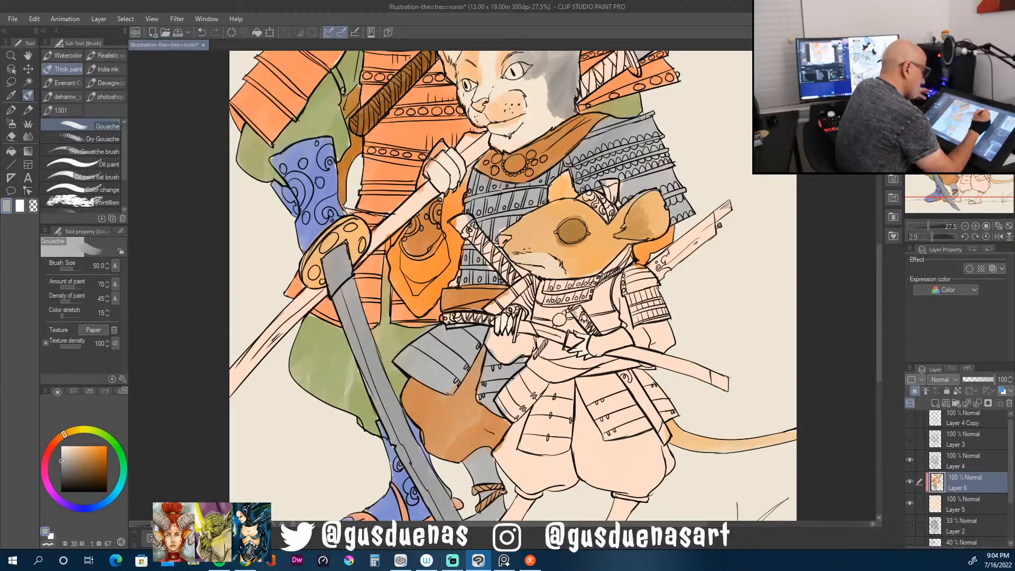
alt+click(606, 231)
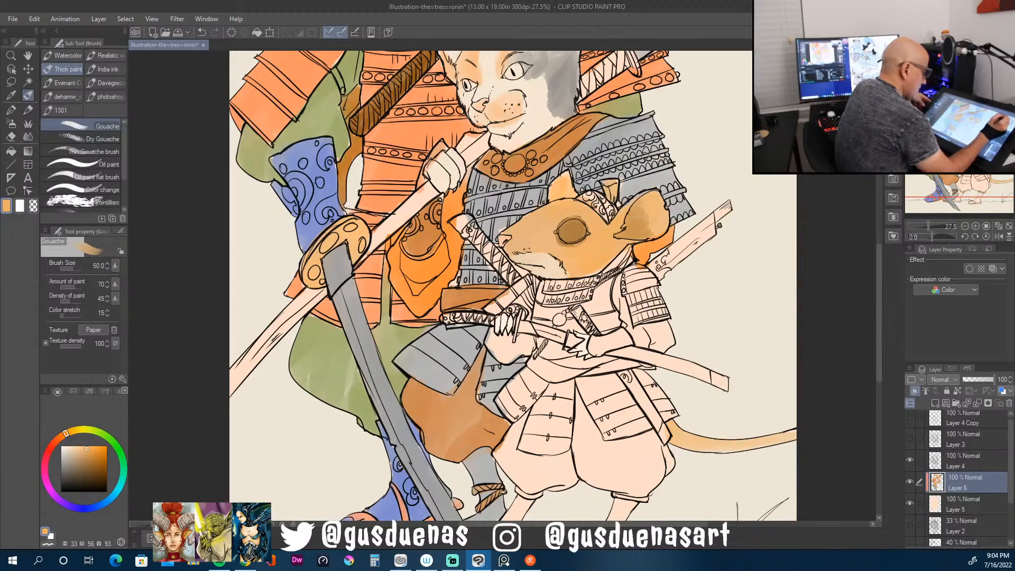
Step: Choose a red-orange and paint the mouse's patterned neck scarf with it
drag(881, 308, 875, 262)
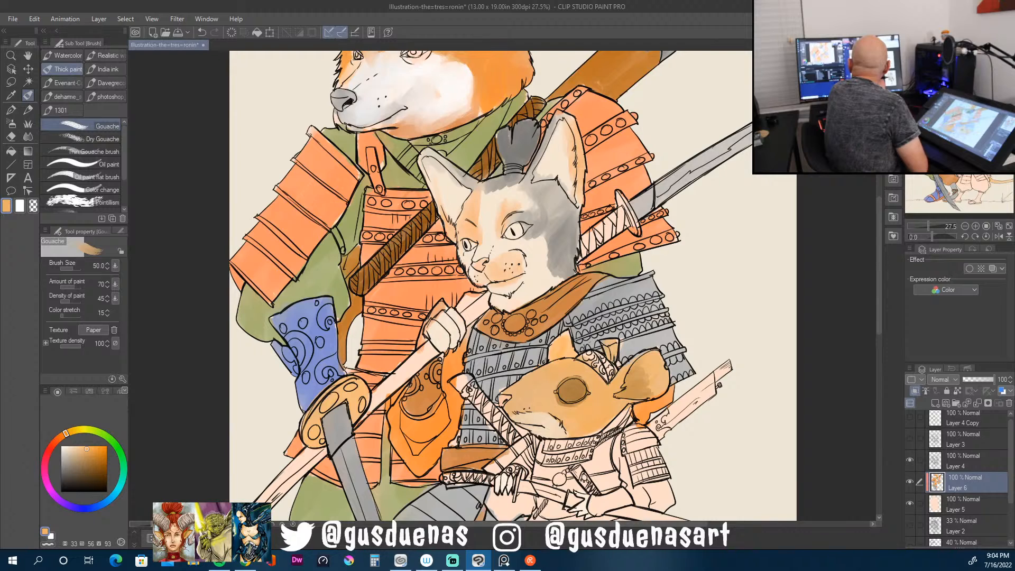
key(alt+Tab)
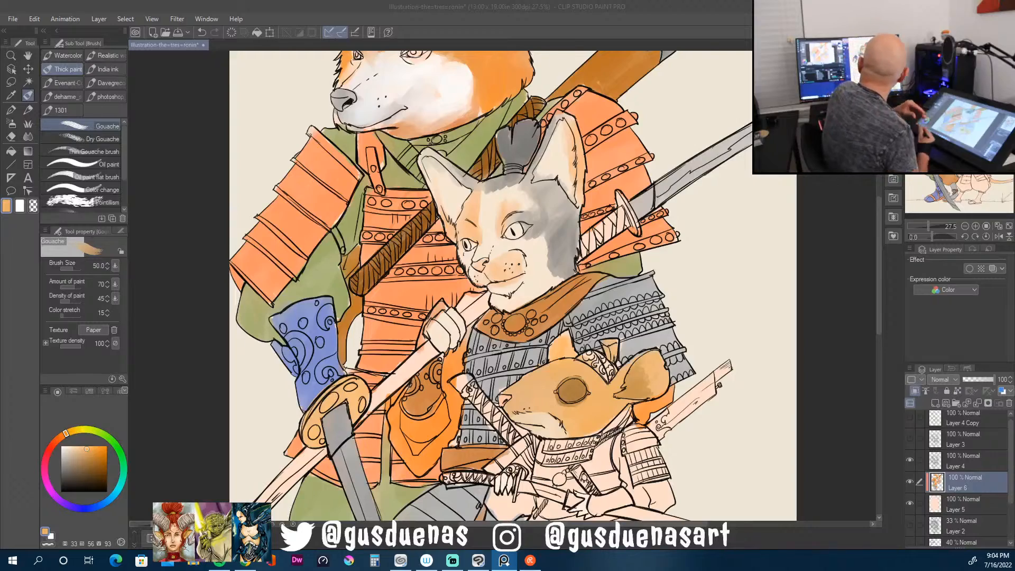
drag(877, 273, 877, 375)
click(57, 442)
click(96, 447)
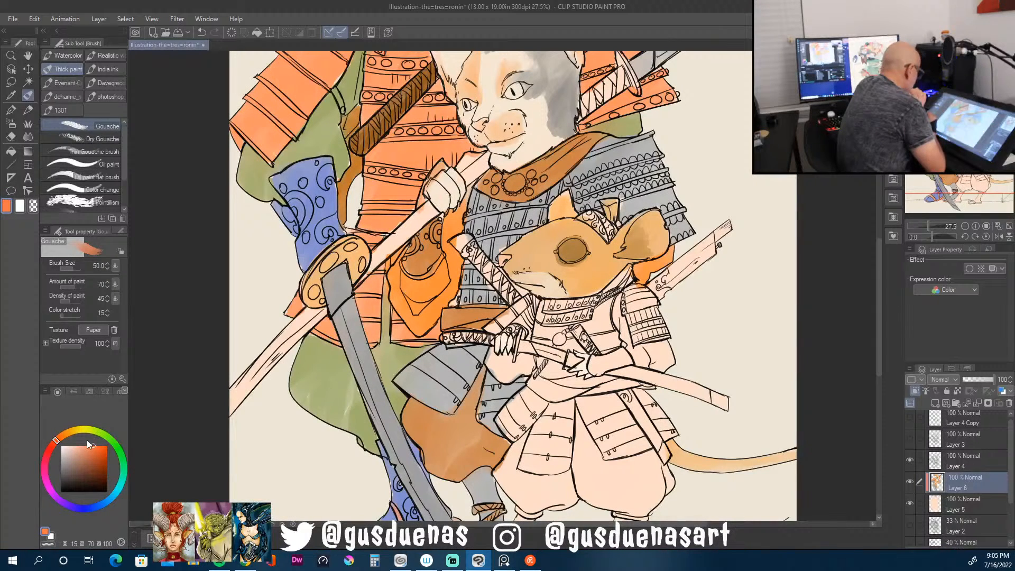
mouse_move(544, 320)
mouse_down()
mouse_move(570, 302)
mouse_move(594, 317)
mouse_move(623, 280)
mouse_up()
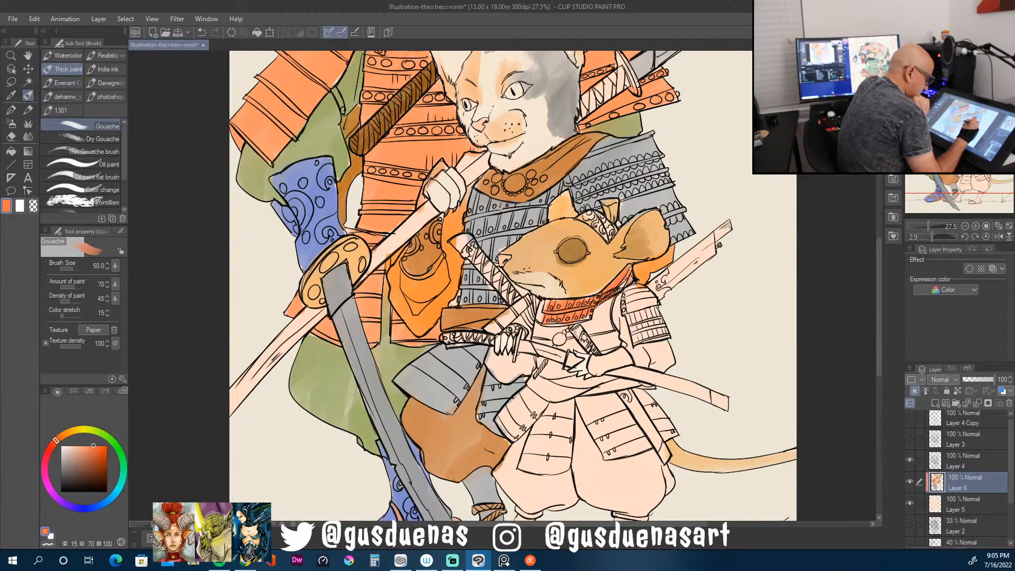
drag(538, 301, 547, 319)
Step: Paint the mouse's headband and both of its sleeves in the same red-orange
mouse_move(580, 213)
mouse_down()
mouse_move(606, 236)
mouse_move(596, 219)
mouse_up()
drag(593, 211, 610, 238)
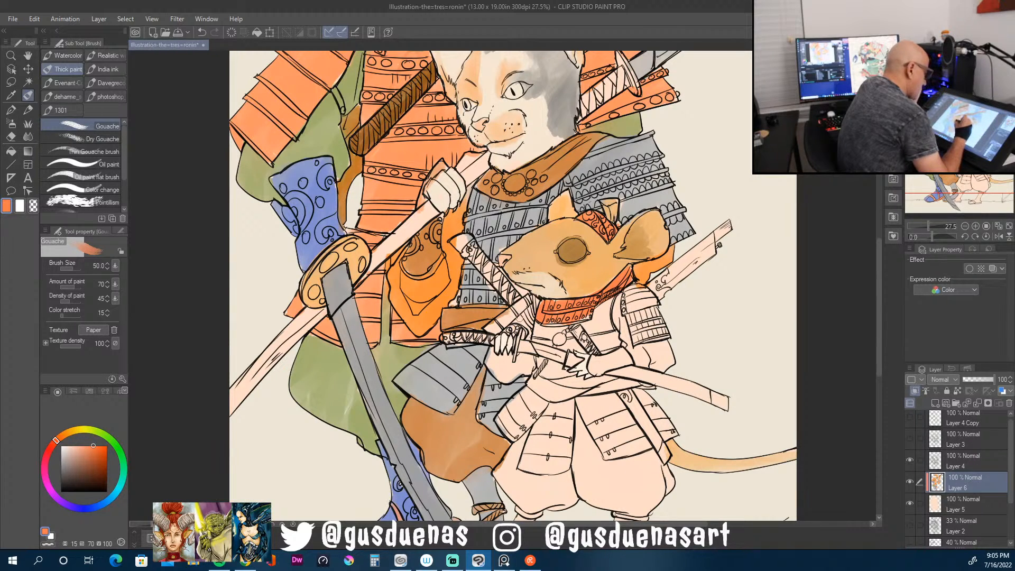
mouse_move(519, 373)
mouse_down()
mouse_move(529, 358)
mouse_move(489, 365)
mouse_move(511, 379)
mouse_up()
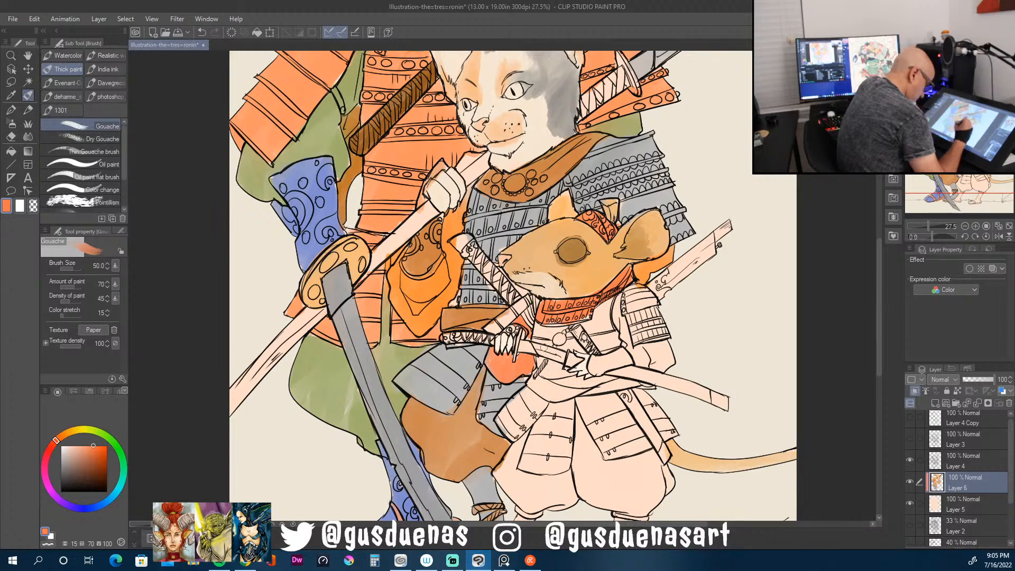
mouse_move(618, 302)
mouse_down()
mouse_move(638, 361)
mouse_move(664, 304)
mouse_move(640, 349)
mouse_move(664, 341)
mouse_move(639, 359)
mouse_move(668, 350)
mouse_up()
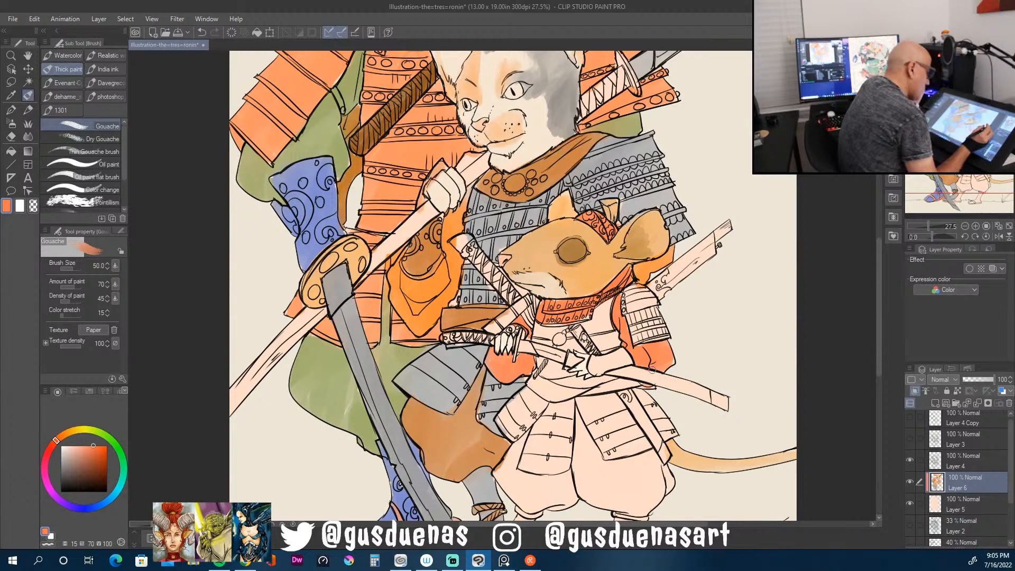
Step: Choose a teal and paint the mouse's chest armour and both shoulder guards
mouse_move(114, 444)
mouse_down()
mouse_move(123, 485)
mouse_move(92, 473)
mouse_move(90, 453)
mouse_up()
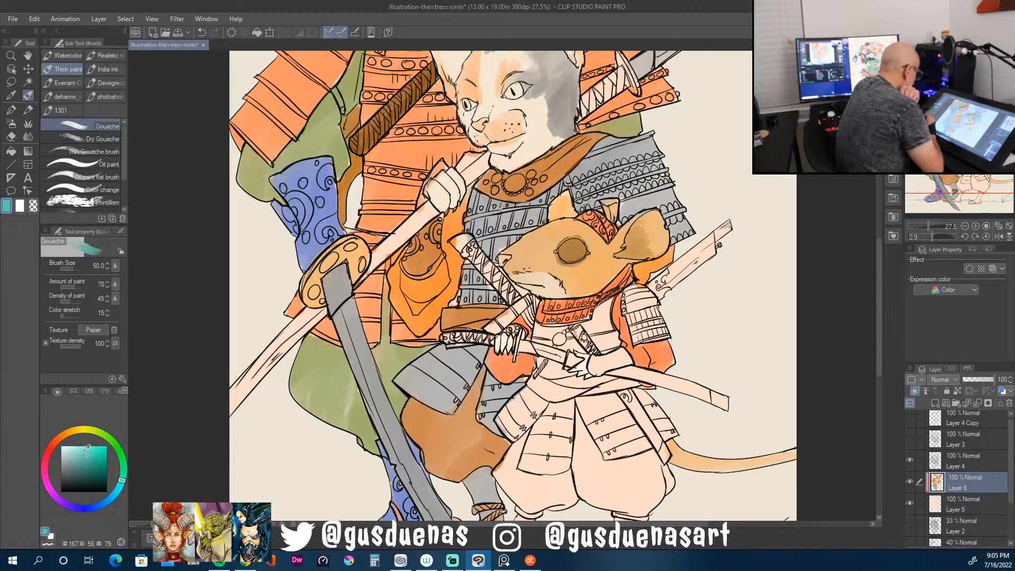
mouse_move(539, 323)
mouse_down()
mouse_move(537, 343)
mouse_move(564, 330)
mouse_up()
drag(529, 299, 487, 335)
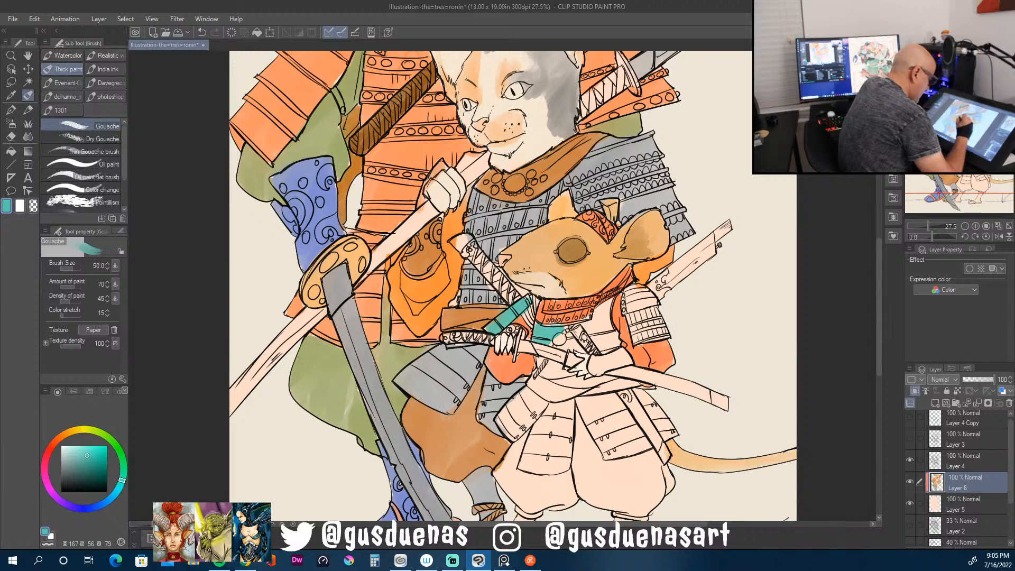
drag(532, 300, 532, 326)
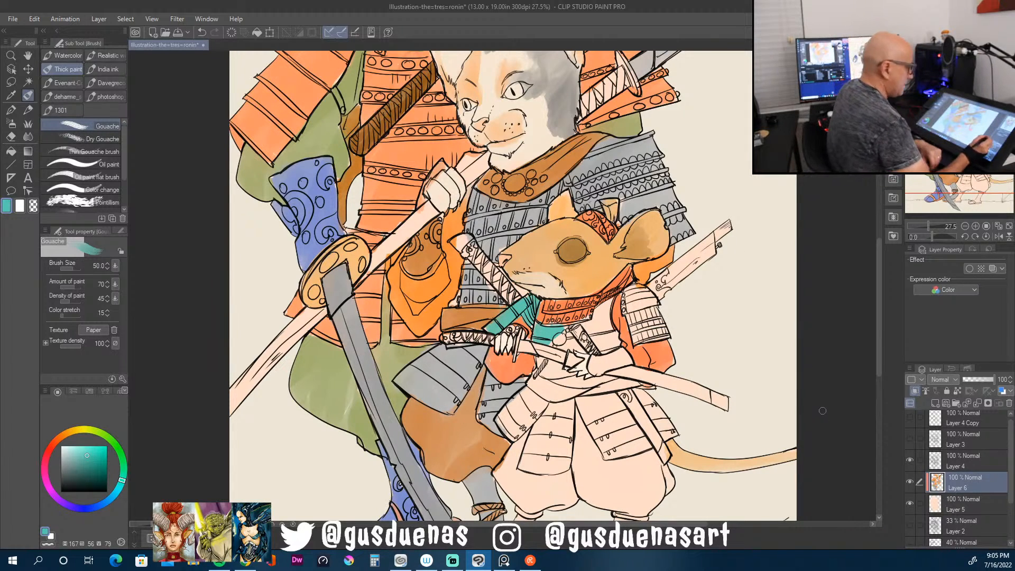
mouse_move(605, 303)
mouse_down()
mouse_move(597, 334)
mouse_move(605, 318)
mouse_move(616, 338)
mouse_move(567, 347)
mouse_up()
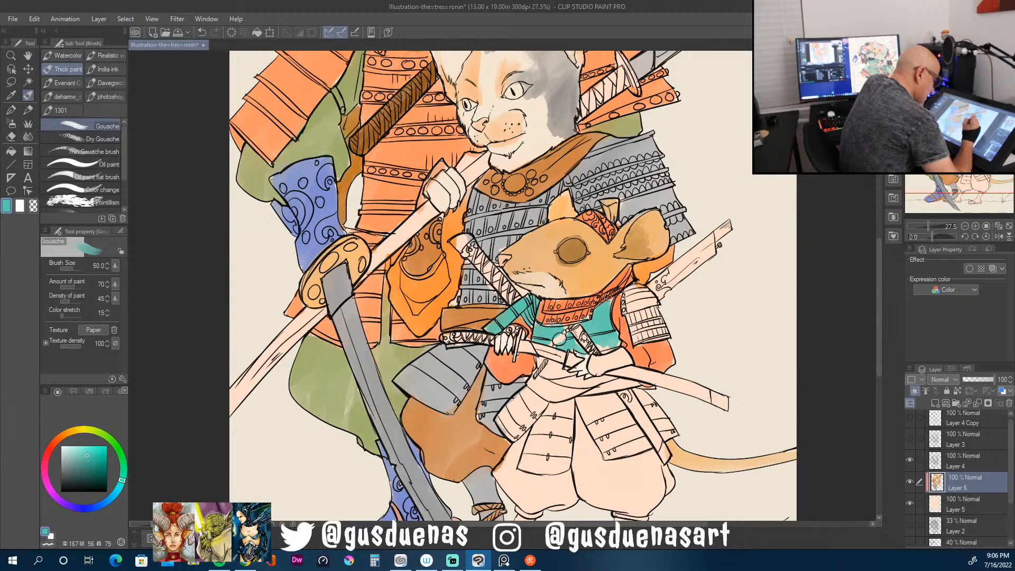
mouse_move(630, 290)
mouse_down()
mouse_move(628, 313)
mouse_move(643, 300)
mouse_move(634, 309)
mouse_move(642, 334)
mouse_move(650, 341)
mouse_move(661, 324)
mouse_up()
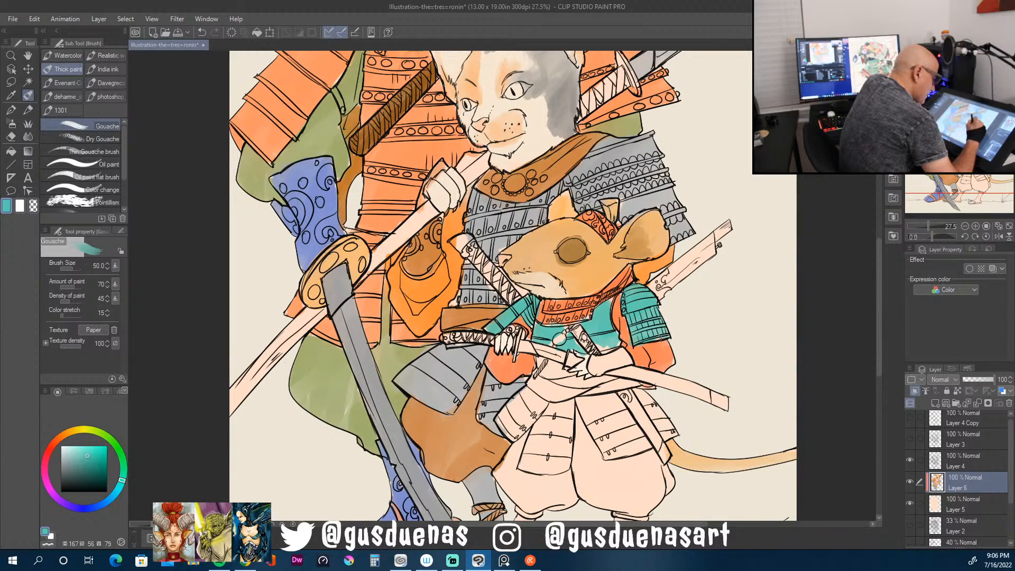
Step: Paint the mouse's waist wrap, front skirt armour plates and the hanging scabbard at its hip in teal
mouse_move(551, 341)
mouse_down()
mouse_move(535, 383)
mouse_move(545, 391)
mouse_move(574, 397)
mouse_move(603, 379)
mouse_up()
mouse_move(531, 384)
mouse_down()
mouse_move(500, 418)
mouse_move(537, 415)
mouse_move(514, 437)
mouse_move(537, 468)
mouse_move(529, 418)
mouse_move(524, 466)
mouse_move(547, 412)
mouse_move(550, 471)
mouse_move(561, 408)
mouse_move(566, 468)
mouse_move(571, 418)
mouse_move(552, 410)
mouse_up()
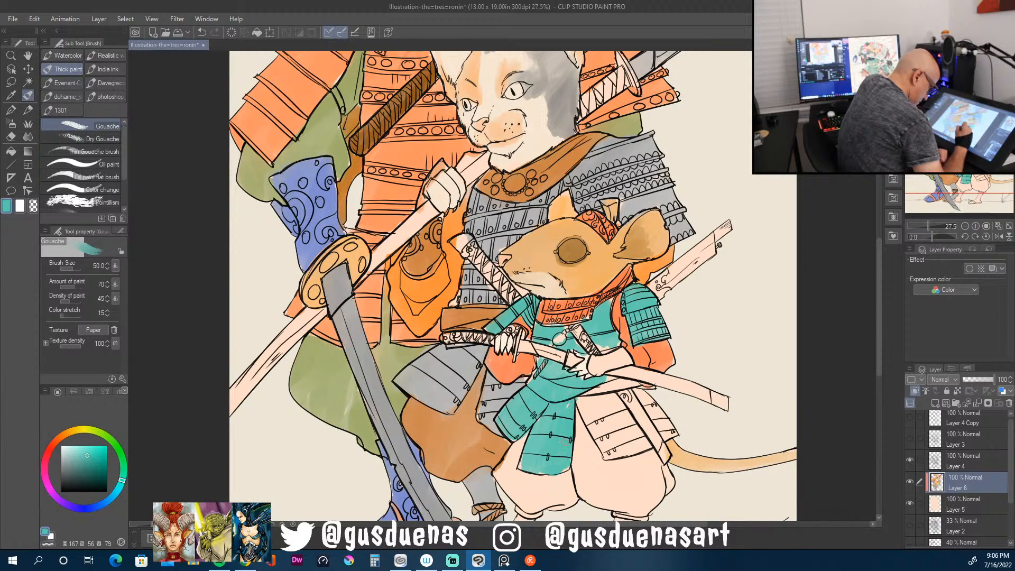
mouse_move(589, 392)
mouse_down()
mouse_move(638, 385)
mouse_move(600, 377)
mouse_up()
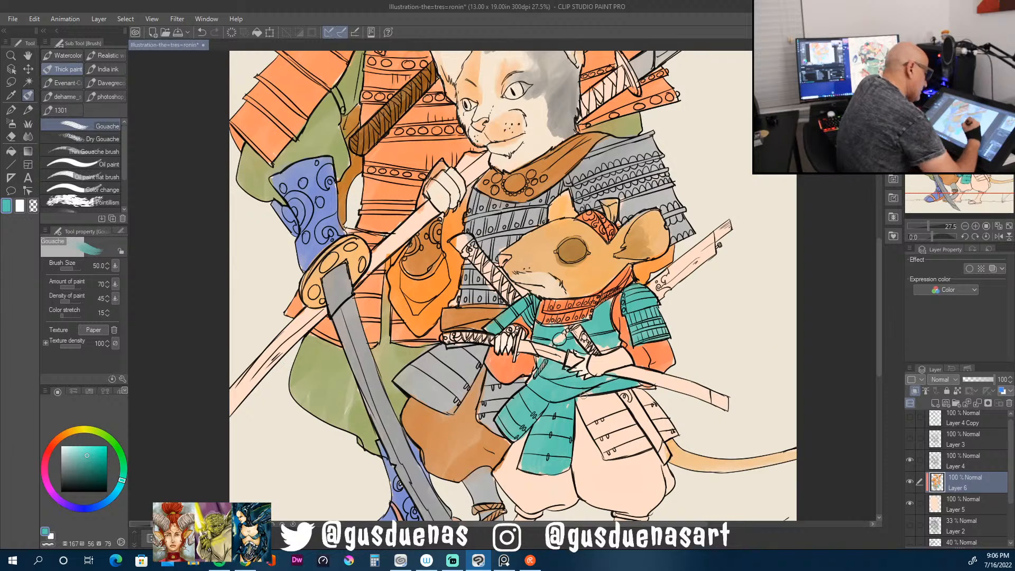
mouse_move(627, 395)
mouse_down()
mouse_move(649, 418)
mouse_move(663, 456)
mouse_up()
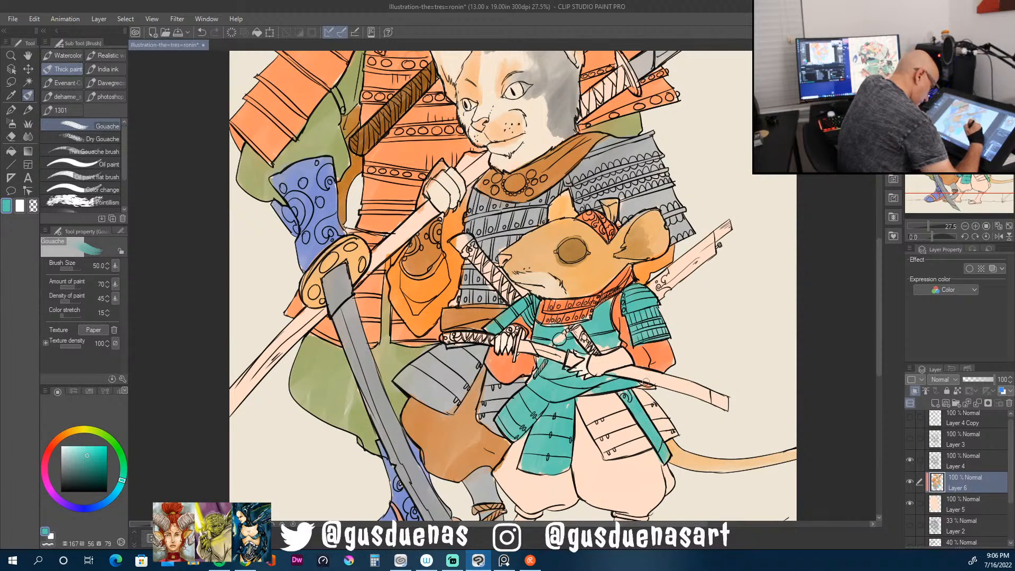
Step: Switch to a neutral grey and paint the mouse's hip scabbard, sword blade and sword hilts
click(61, 468)
drag(618, 390, 665, 465)
drag(618, 391, 627, 404)
mouse_move(576, 333)
mouse_down()
mouse_move(593, 349)
mouse_move(573, 371)
mouse_move(651, 371)
mouse_move(701, 390)
mouse_move(643, 368)
mouse_up()
drag(729, 401, 725, 408)
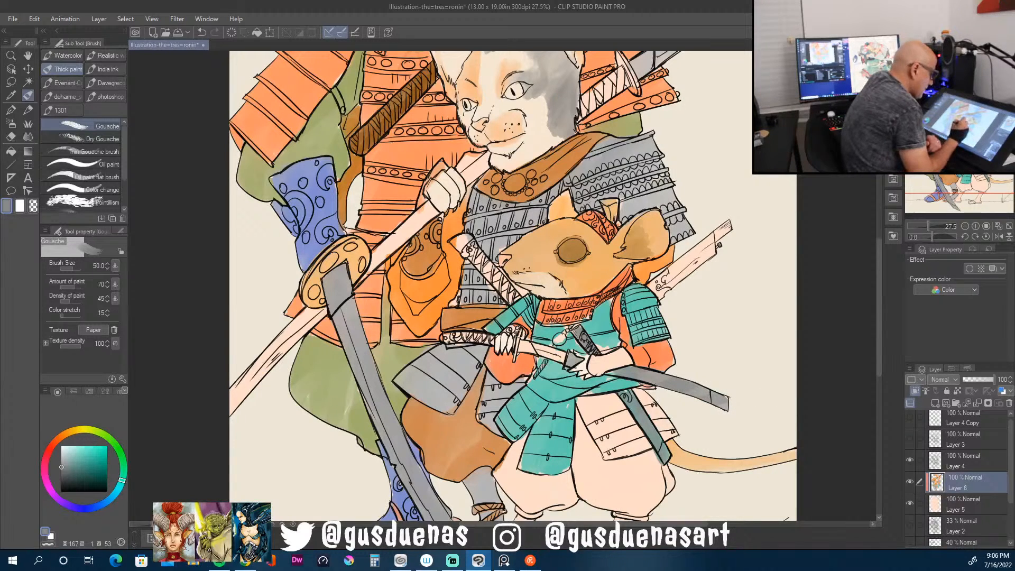
mouse_move(466, 337)
mouse_down()
mouse_move(455, 337)
mouse_move(476, 338)
mouse_up()
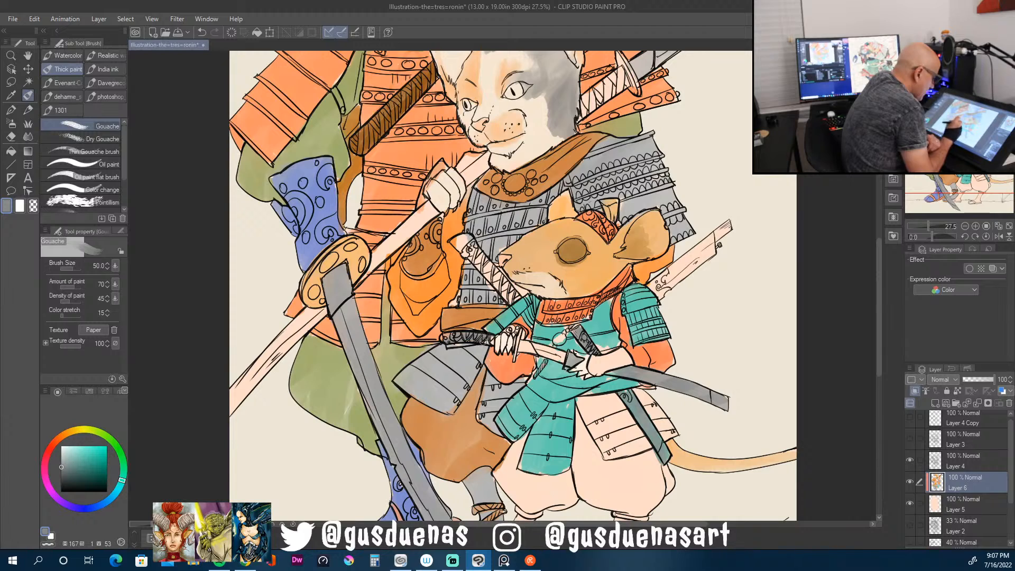
mouse_move(470, 253)
mouse_down()
mouse_move(497, 290)
mouse_move(476, 251)
mouse_move(504, 280)
mouse_move(461, 243)
mouse_up()
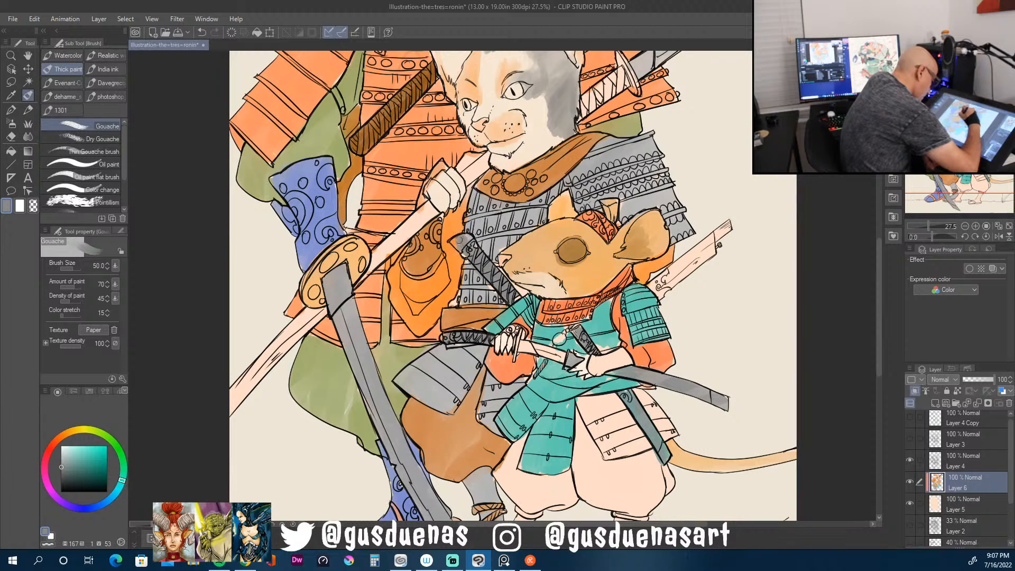
Step: Paint the long weapon behind the golden guard and the hilt behind the cat grey, and fill the cat's upper sleeve with sampled orange
mouse_move(426, 204)
mouse_down()
mouse_move(378, 243)
mouse_move(390, 250)
mouse_move(371, 269)
mouse_move(417, 210)
mouse_up()
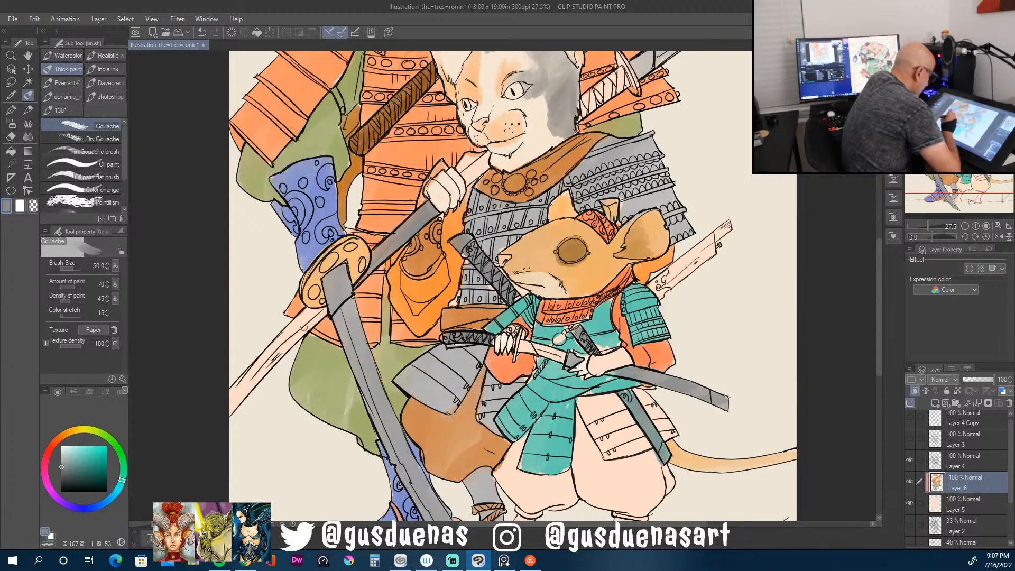
mouse_move(305, 311)
mouse_down()
mouse_move(253, 370)
mouse_move(317, 317)
mouse_move(238, 413)
mouse_move(233, 391)
mouse_move(259, 360)
mouse_up()
mouse_move(485, 154)
mouse_down()
mouse_move(463, 172)
mouse_move(489, 164)
mouse_up()
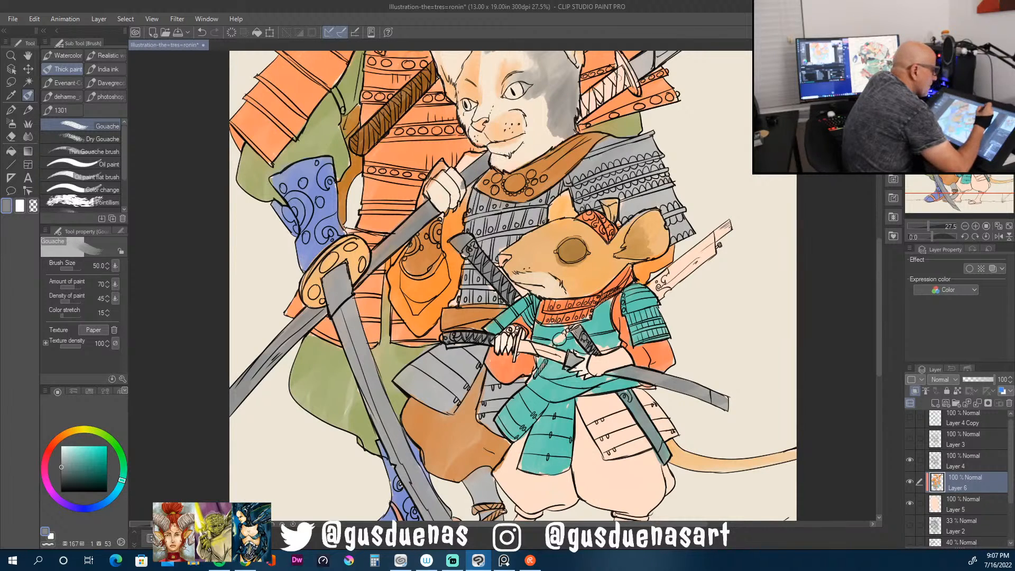
mouse_move(595, 90)
mouse_down()
mouse_move(582, 109)
mouse_move(619, 88)
mouse_move(622, 61)
mouse_move(630, 79)
mouse_move(624, 66)
mouse_move(643, 62)
mouse_up()
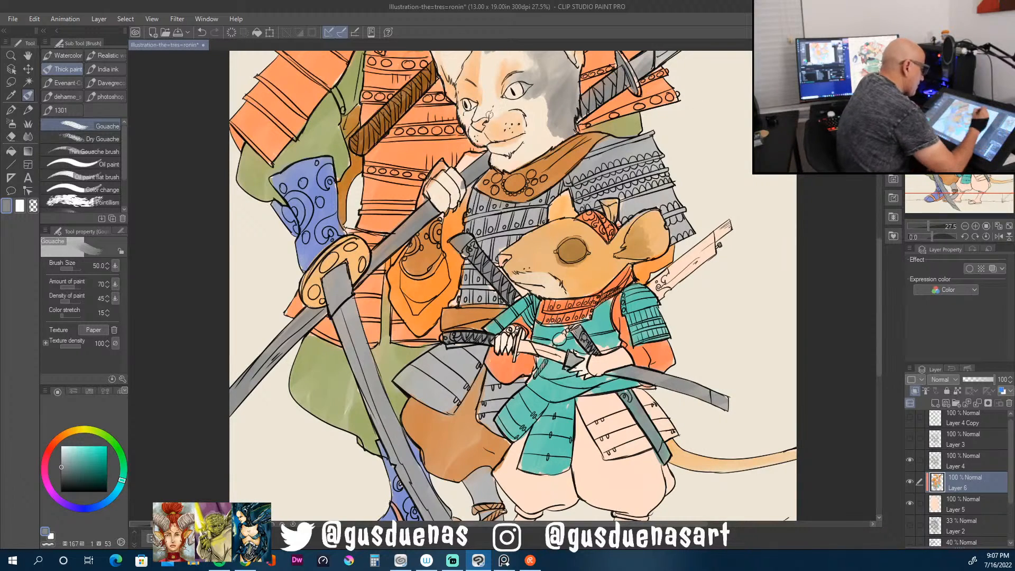
alt+click(460, 204)
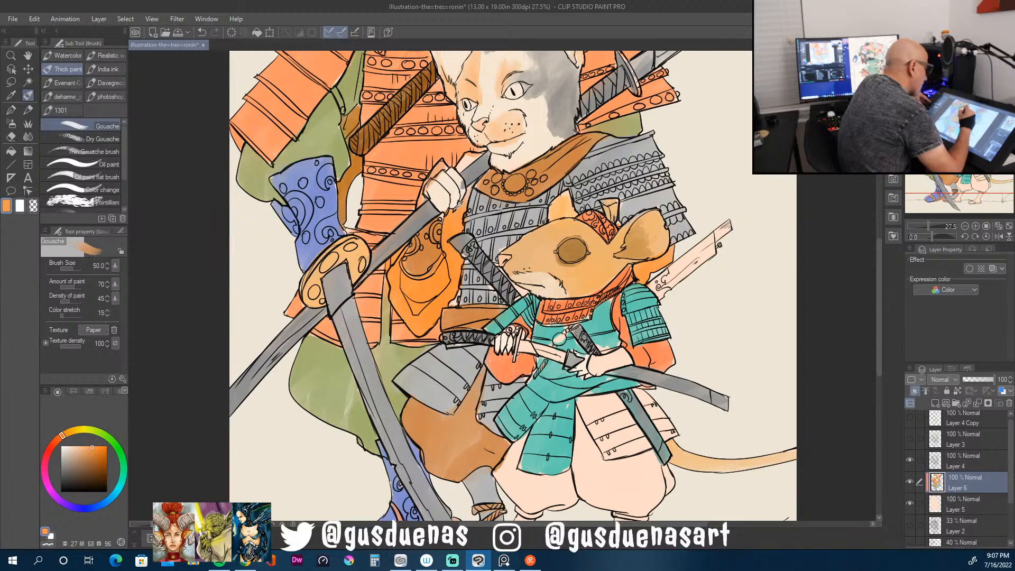
mouse_move(469, 153)
mouse_down()
mouse_move(461, 165)
mouse_move(475, 152)
mouse_up()
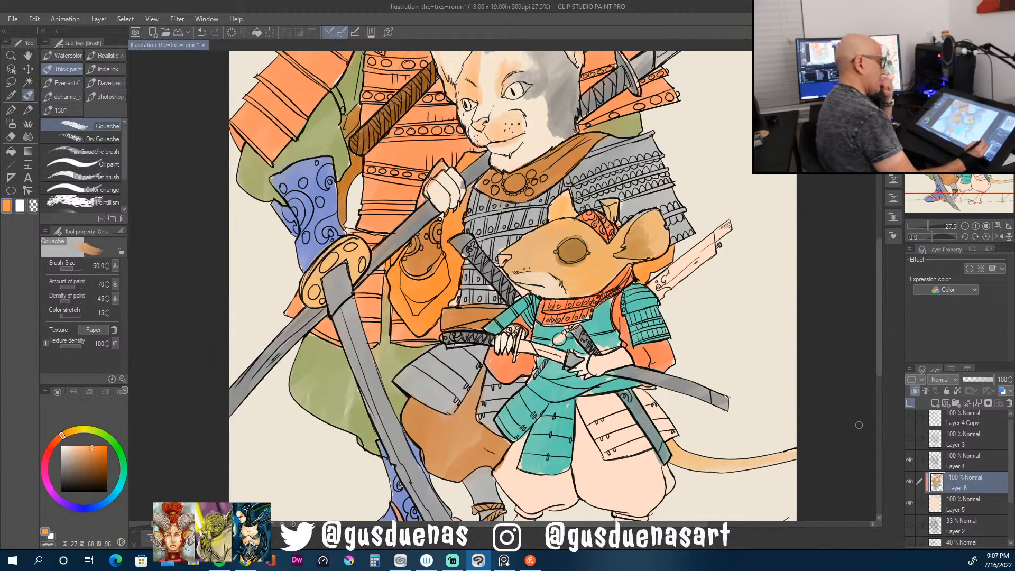
Step: Paint the gun on the mouse's back with sampled brown, and its barrel tip and the mouse's chest pendant in grey
mouse_move(879, 342)
mouse_down()
mouse_move(872, 400)
mouse_move(861, 336)
mouse_up()
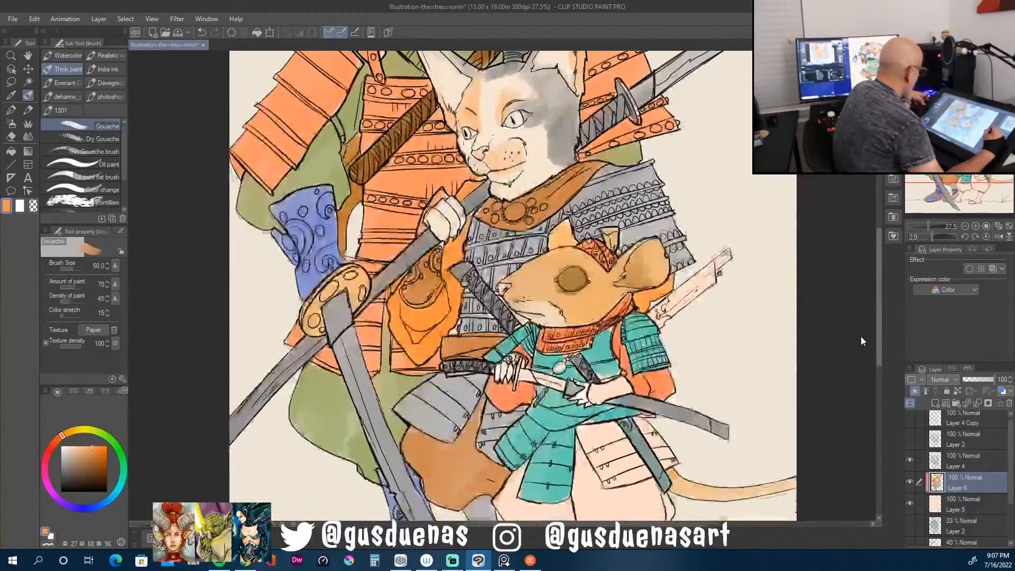
alt+click(359, 198)
mouse_move(705, 276)
mouse_down()
mouse_move(683, 292)
mouse_move(714, 272)
mouse_up()
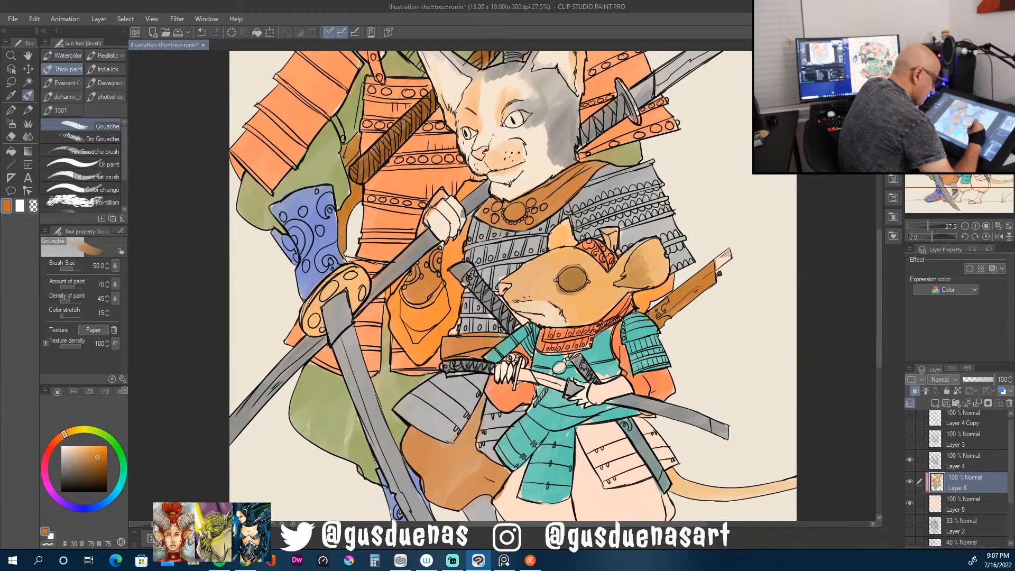
click(61, 462)
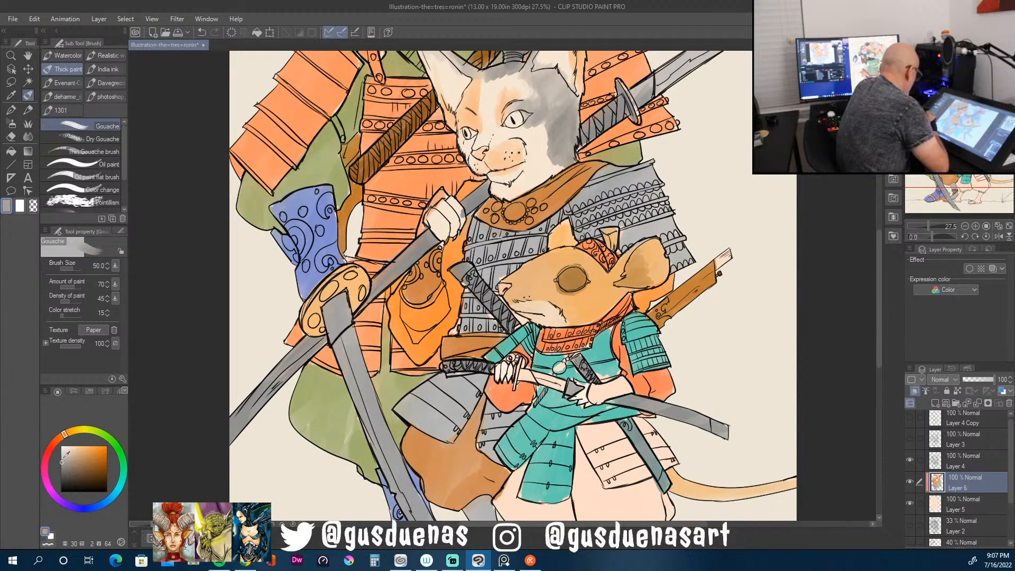
drag(723, 263, 719, 274)
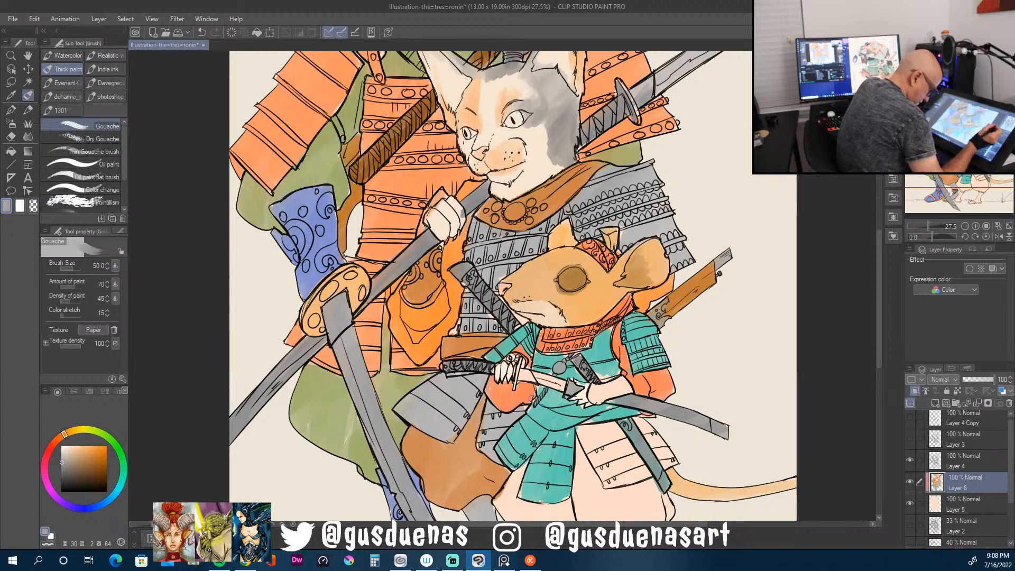
Step: Sample the teal from the mouse's armour and paint the remaining skirt plates on both sides of the hip scabbard
drag(879, 313, 879, 360)
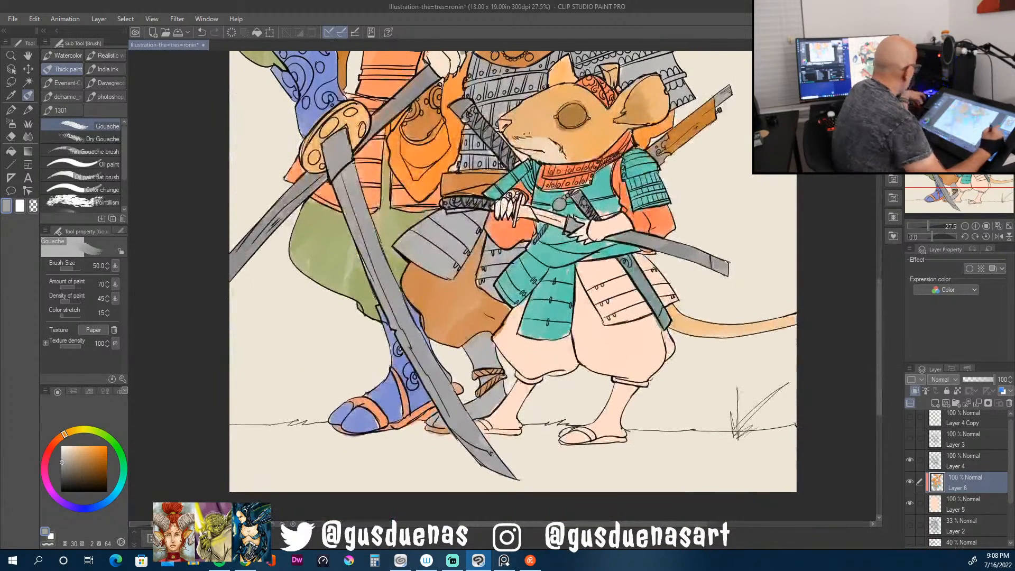
alt+click(568, 296)
drag(581, 266, 611, 310)
mouse_move(607, 314)
mouse_down()
mouse_move(590, 275)
mouse_move(609, 257)
mouse_move(586, 281)
mouse_move(617, 266)
mouse_move(601, 291)
mouse_move(631, 282)
mouse_move(614, 298)
mouse_move(638, 300)
mouse_move(625, 323)
mouse_move(646, 311)
mouse_move(622, 226)
mouse_move(629, 274)
mouse_move(650, 311)
mouse_up()
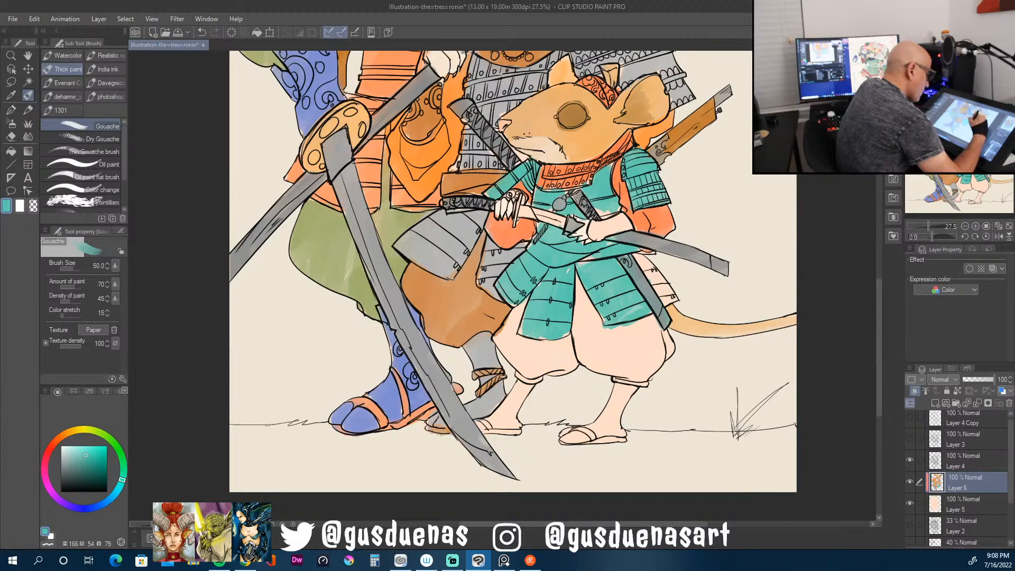
mouse_move(649, 275)
mouse_down()
mouse_move(653, 288)
mouse_move(668, 284)
mouse_up()
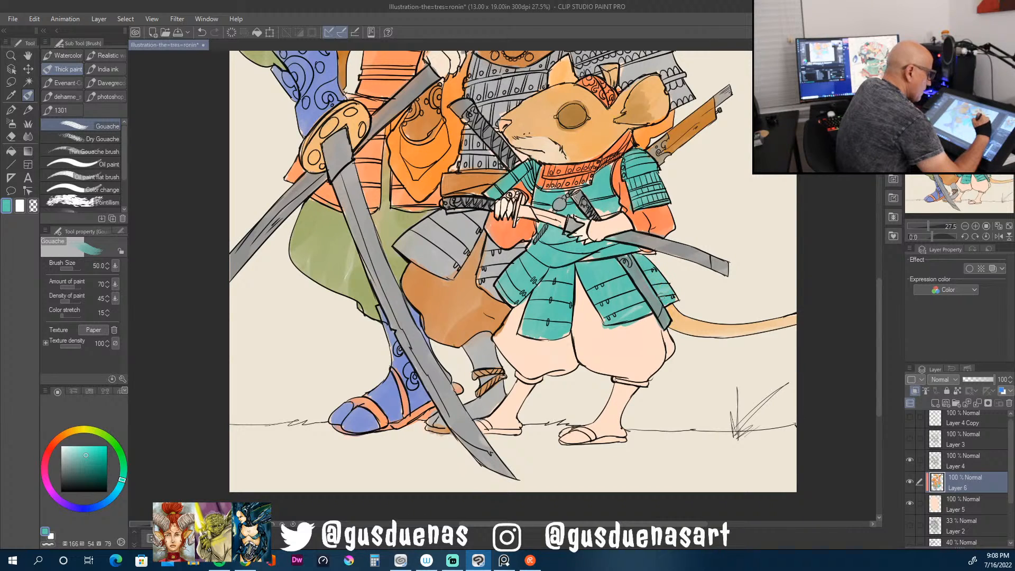
drag(617, 327, 601, 313)
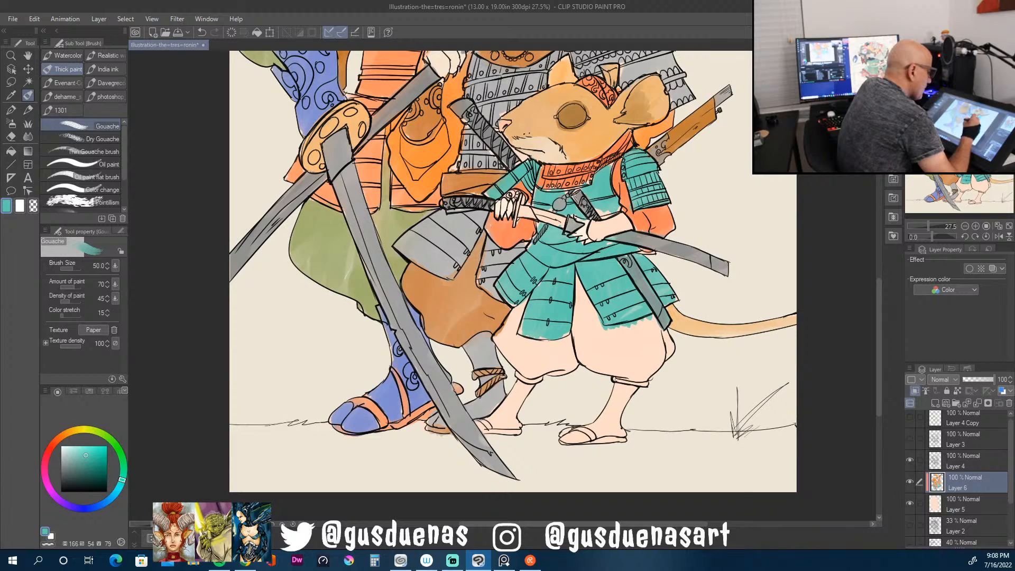
drag(599, 211, 616, 210)
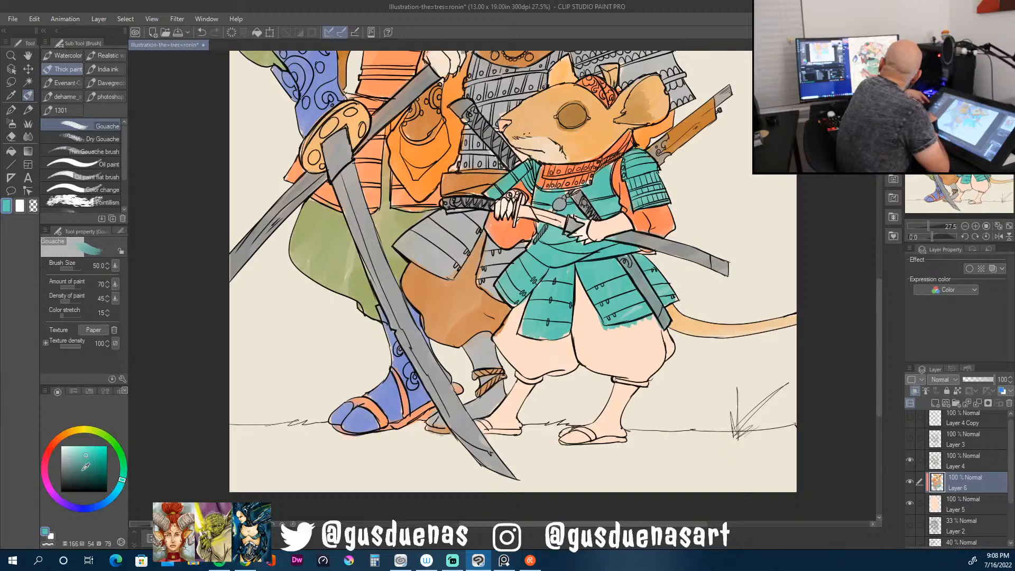
Step: Choose a bright red and paint the mouse's two forearm guards
click(50, 447)
click(101, 450)
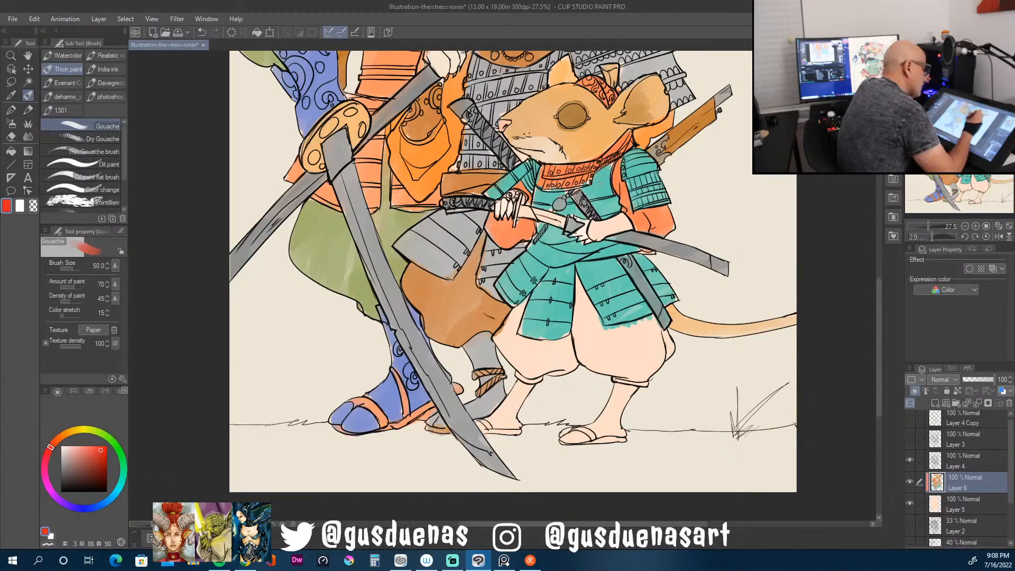
mouse_move(595, 232)
mouse_down()
mouse_move(624, 217)
mouse_move(606, 234)
mouse_move(592, 231)
mouse_up()
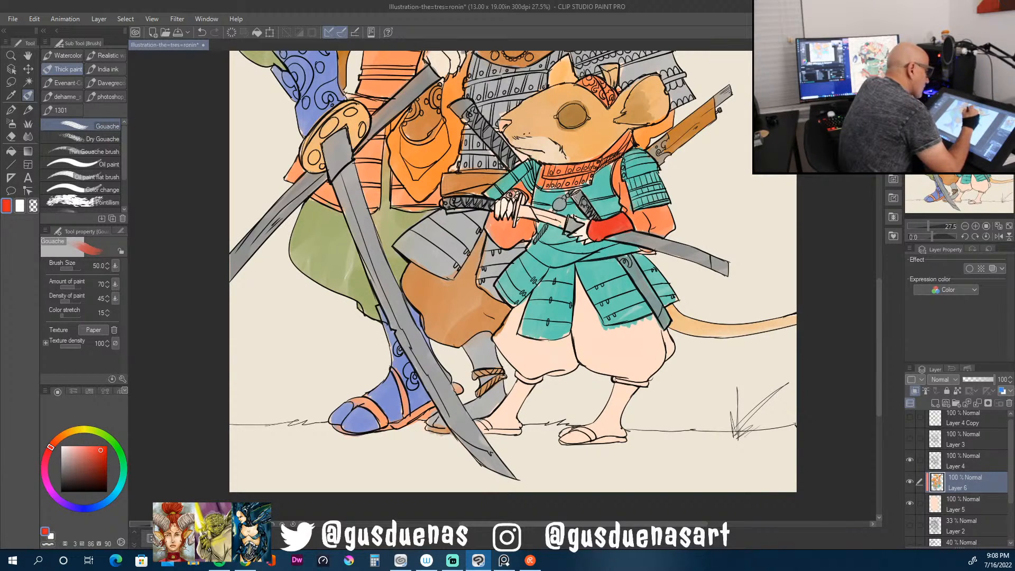
drag(512, 195, 523, 188)
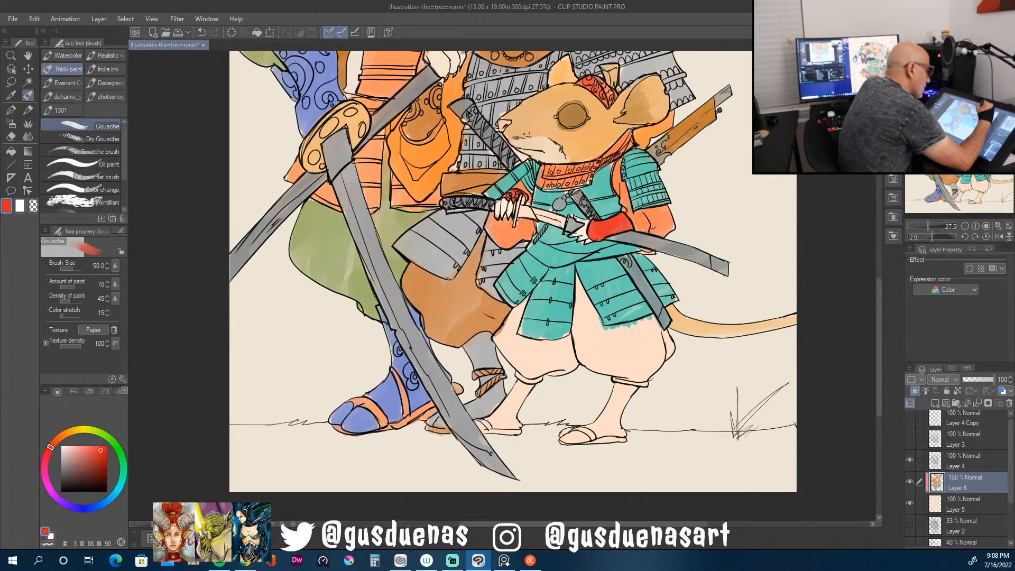
Step: Paint both legs of the mouse's baggy trousers below the teal skirt plates in the bright red
mouse_move(576, 283)
mouse_down()
mouse_move(583, 366)
mouse_move(580, 296)
mouse_move(595, 317)
mouse_move(579, 283)
mouse_up()
mouse_move(600, 320)
mouse_down()
mouse_move(608, 365)
mouse_move(595, 370)
mouse_move(588, 333)
mouse_move(586, 364)
mouse_up()
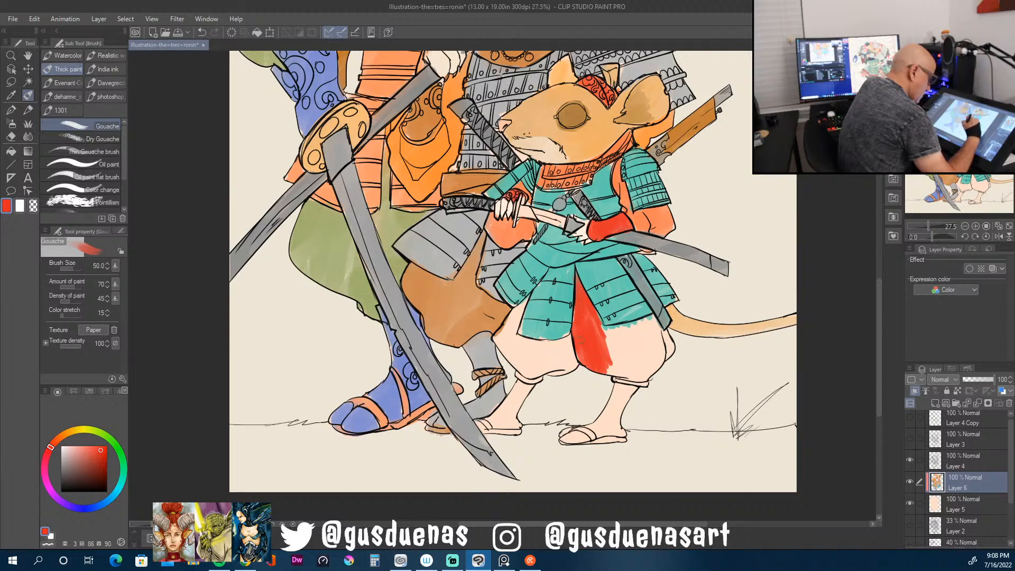
mouse_move(528, 342)
mouse_down()
mouse_move(572, 339)
mouse_move(531, 345)
mouse_move(572, 353)
mouse_move(529, 368)
mouse_move(575, 377)
mouse_move(566, 365)
mouse_move(519, 382)
mouse_move(513, 364)
mouse_up()
mouse_move(519, 310)
mouse_down()
mouse_move(496, 335)
mouse_move(512, 322)
mouse_move(504, 360)
mouse_move(516, 337)
mouse_move(524, 369)
mouse_move(528, 346)
mouse_move(506, 351)
mouse_up()
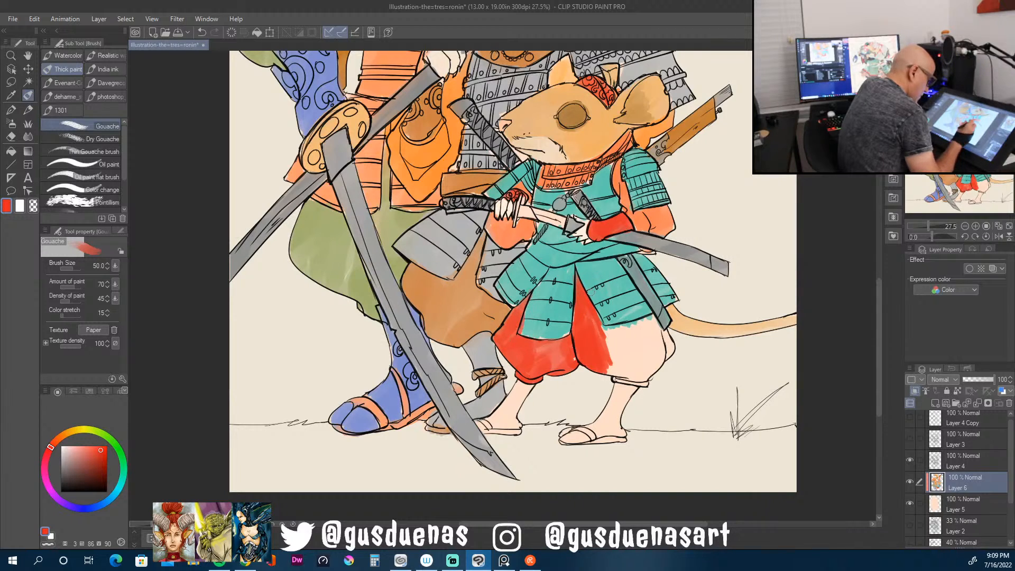
drag(554, 344, 520, 363)
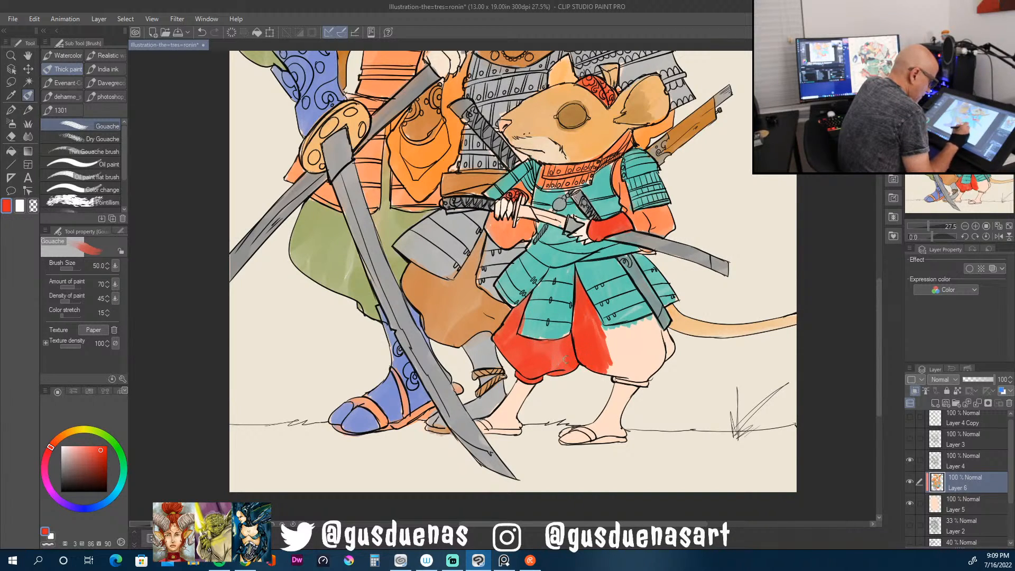
mouse_move(605, 333)
mouse_down()
mouse_move(648, 325)
mouse_move(608, 338)
mouse_move(667, 351)
mouse_move(669, 363)
mouse_move(606, 370)
mouse_move(666, 377)
mouse_move(614, 379)
mouse_up()
mouse_move(665, 360)
mouse_down()
mouse_move(654, 316)
mouse_move(620, 324)
mouse_up()
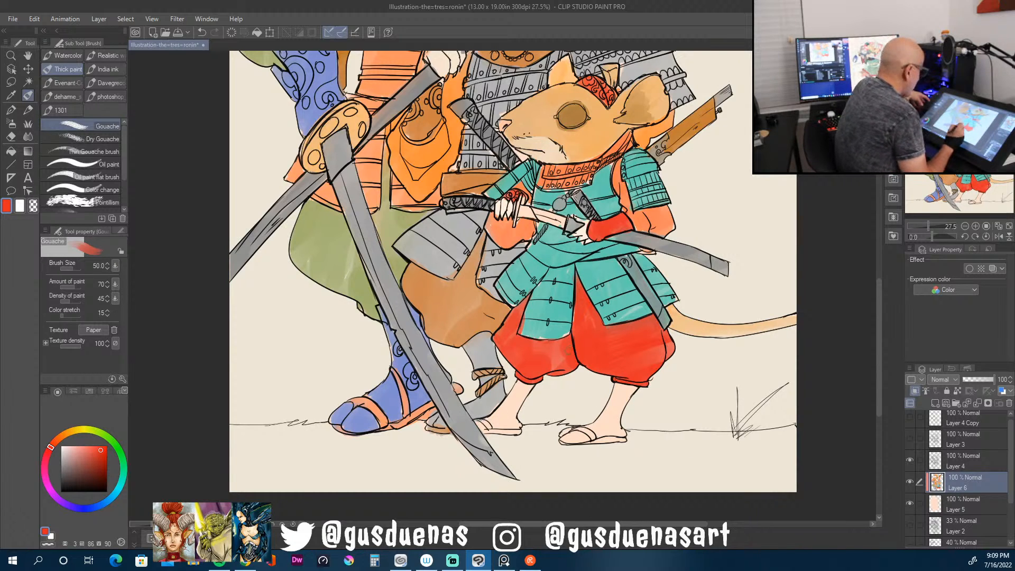
Step: Sample grey and paint the mouse's two lower legs and sandalled feet
alt+click(520, 387)
mouse_move(520, 387)
mouse_down()
mouse_move(498, 421)
mouse_move(520, 398)
mouse_move(518, 427)
mouse_move(491, 424)
mouse_move(517, 382)
mouse_move(520, 404)
mouse_up()
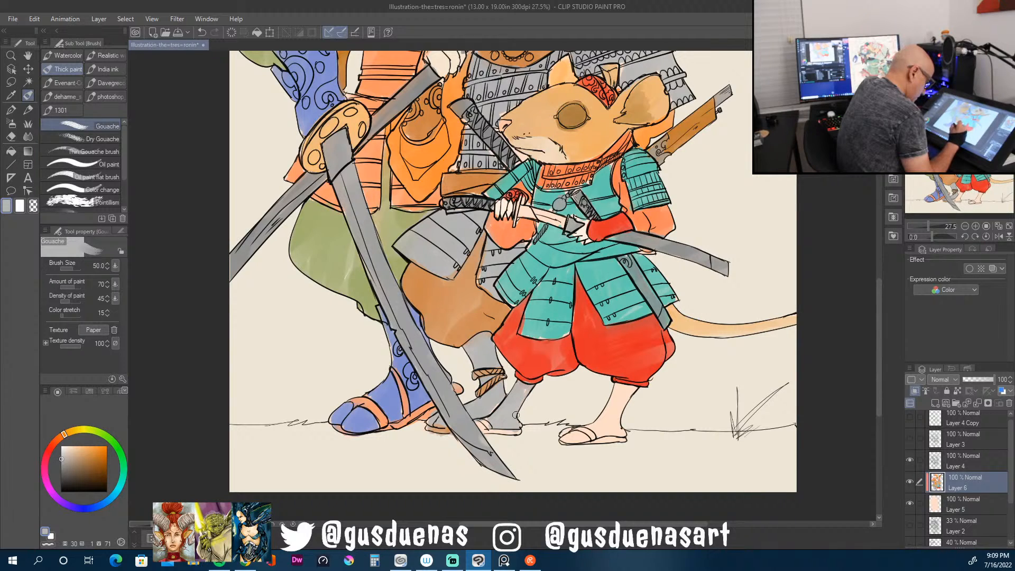
mouse_move(616, 388)
mouse_down()
mouse_move(603, 423)
mouse_move(619, 385)
mouse_move(609, 423)
mouse_move(620, 431)
mouse_move(603, 428)
mouse_up()
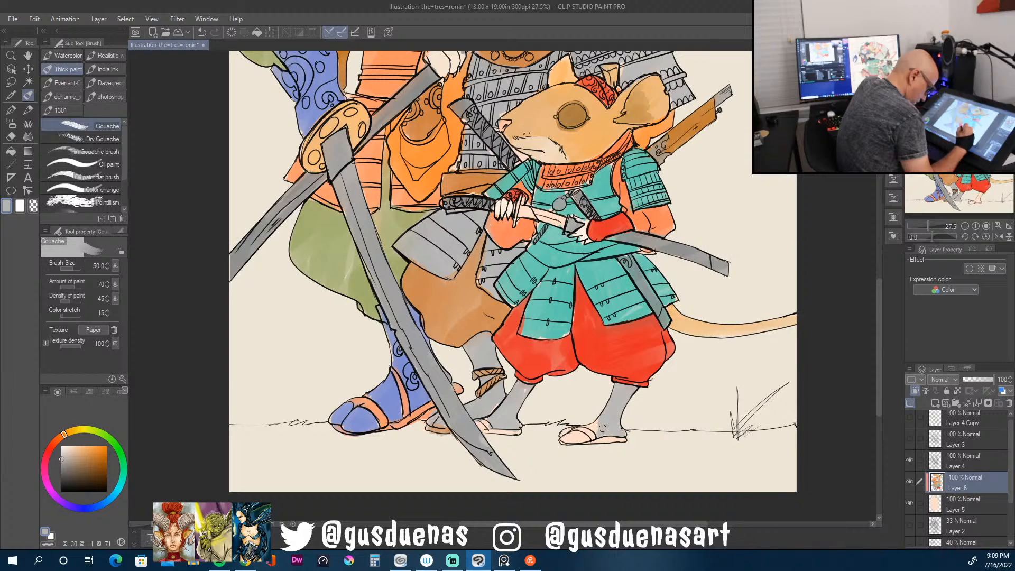
drag(571, 436, 601, 439)
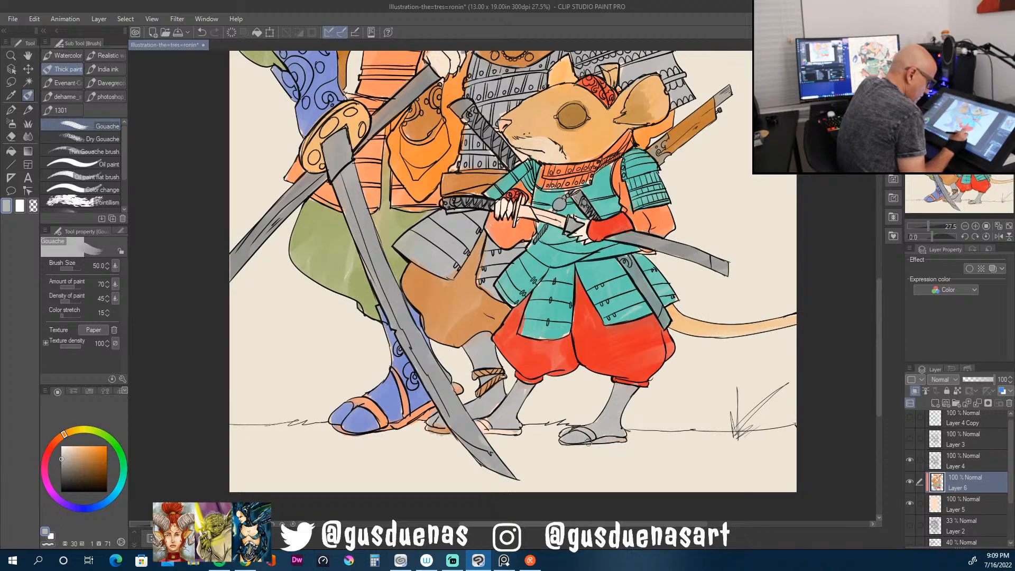
drag(520, 432, 479, 424)
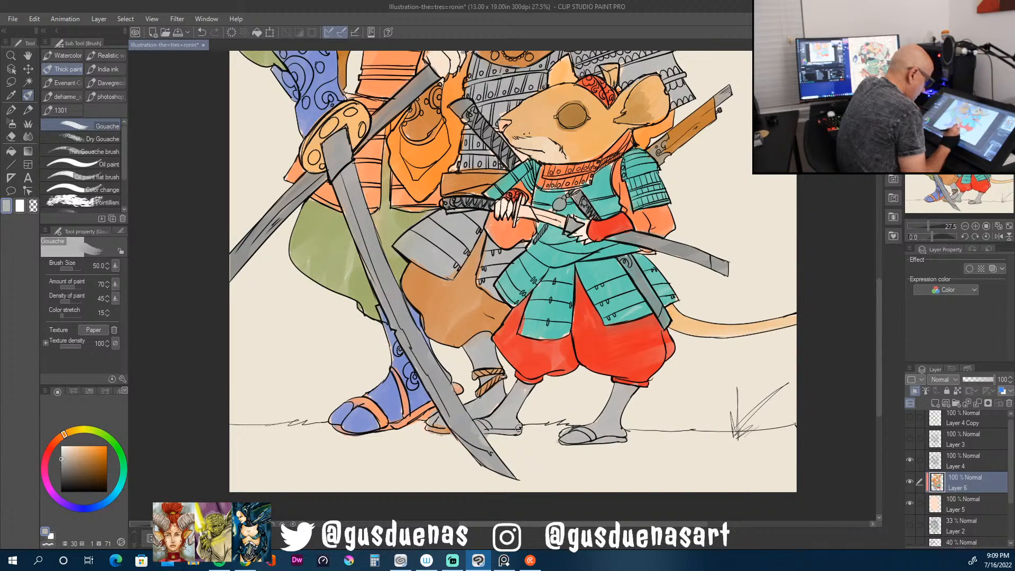
Step: Paint the mouse's sandal soles with sampled brownish orange, and touch up the cat's grey leg and the dog's blue foot with sampled colours
alt+click(444, 426)
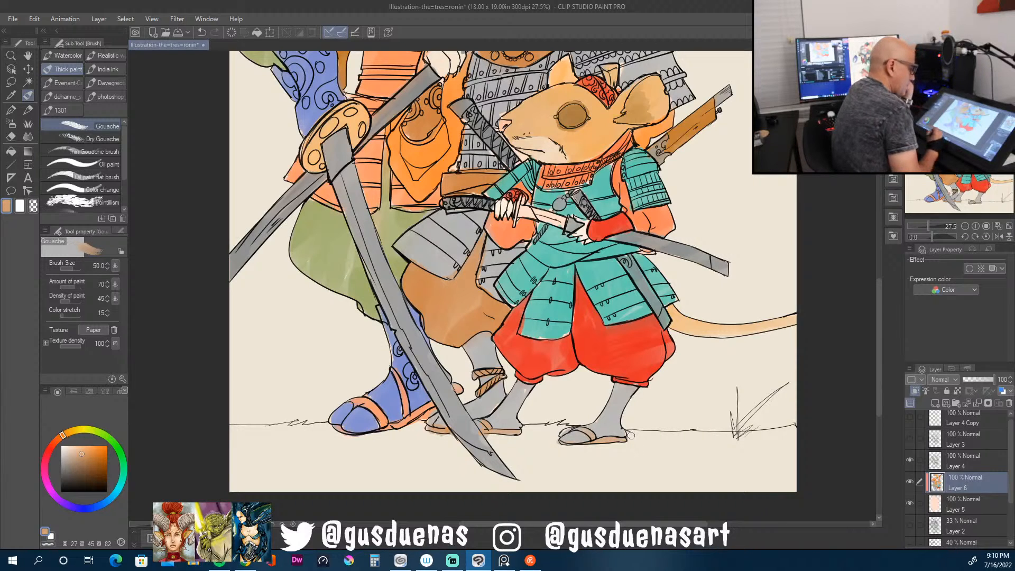
alt+click(527, 389)
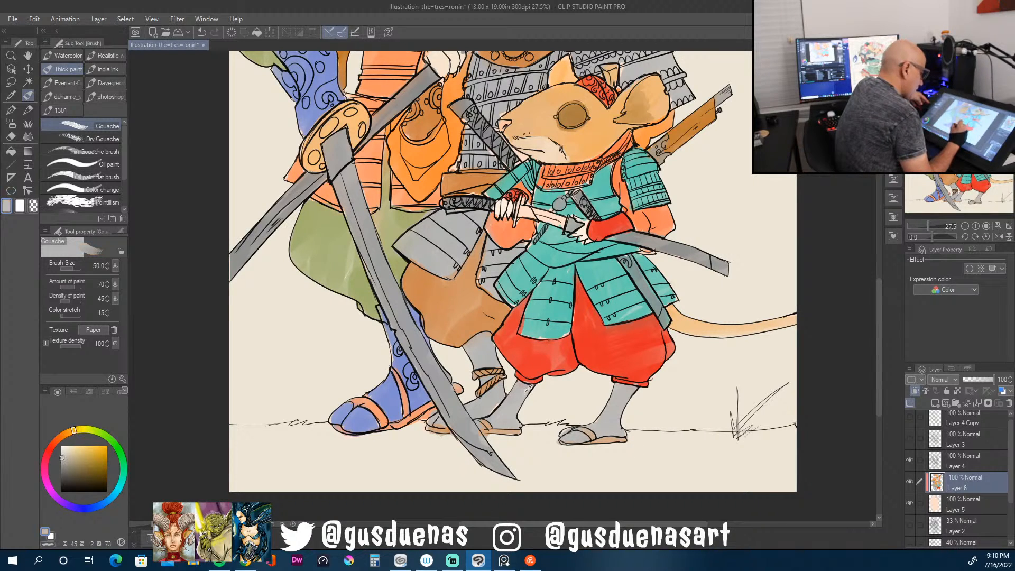
alt+click(498, 394)
drag(504, 400, 491, 413)
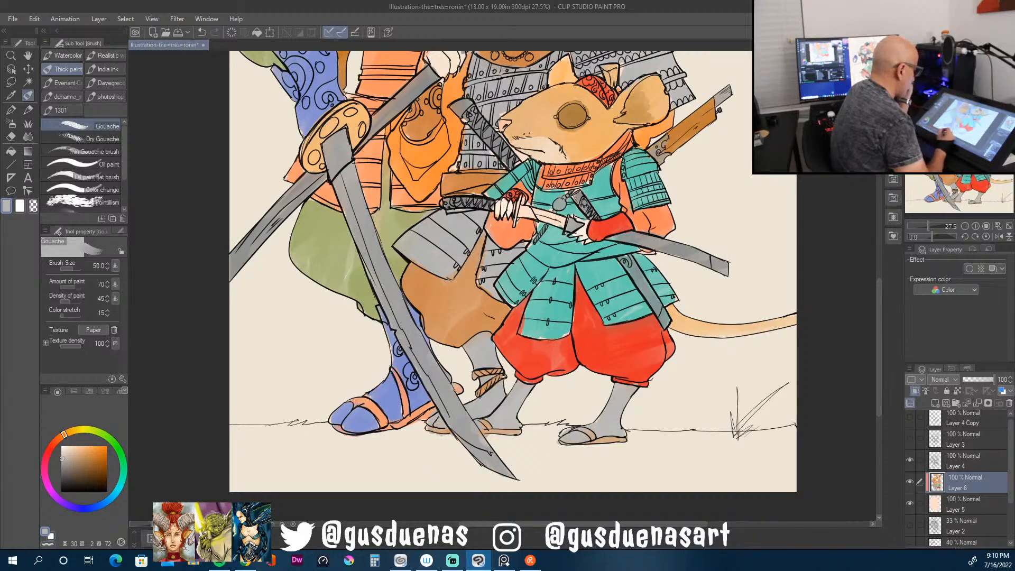
alt+click(387, 392)
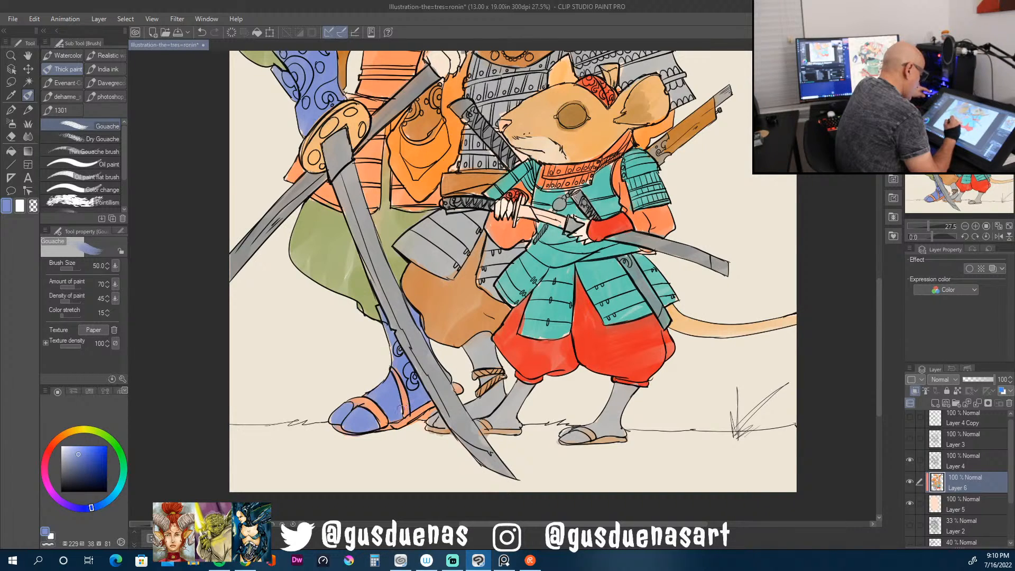
Step: Touch up the cat's topknot in sampled dark grey, and paint the dog's neck collar and topknot base in sampled oranges
drag(878, 360, 890, 239)
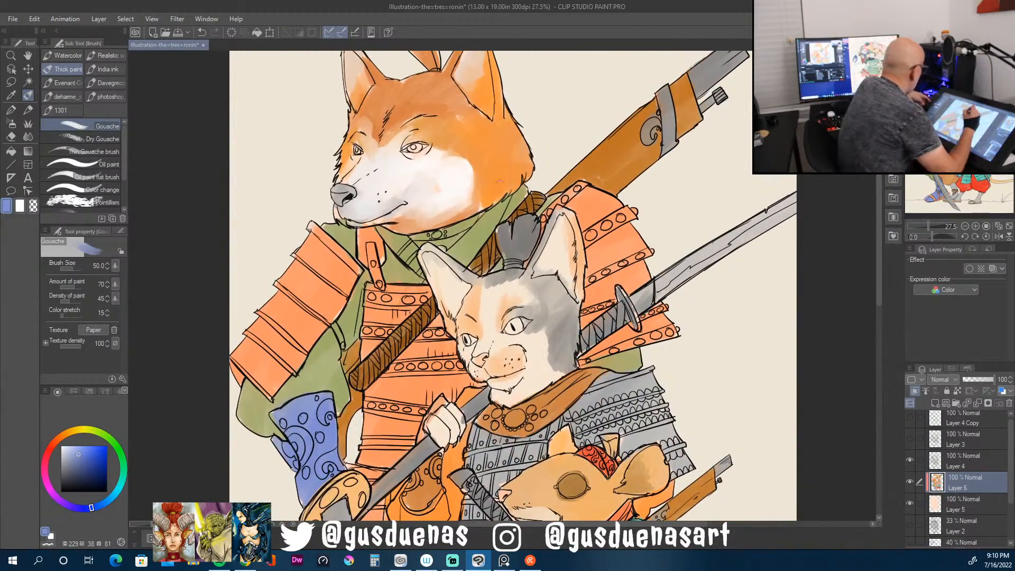
alt+click(509, 236)
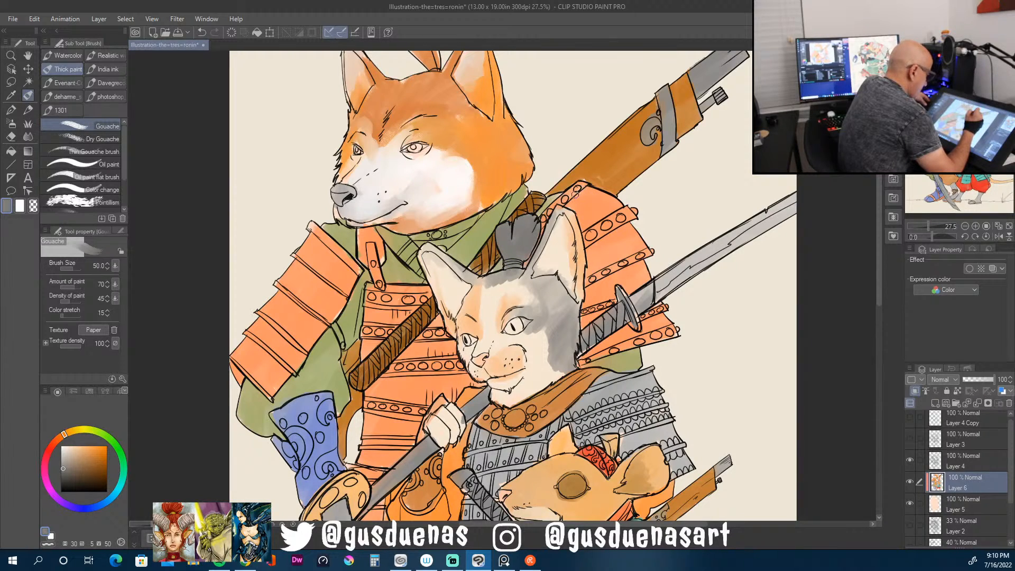
alt+click(326, 292)
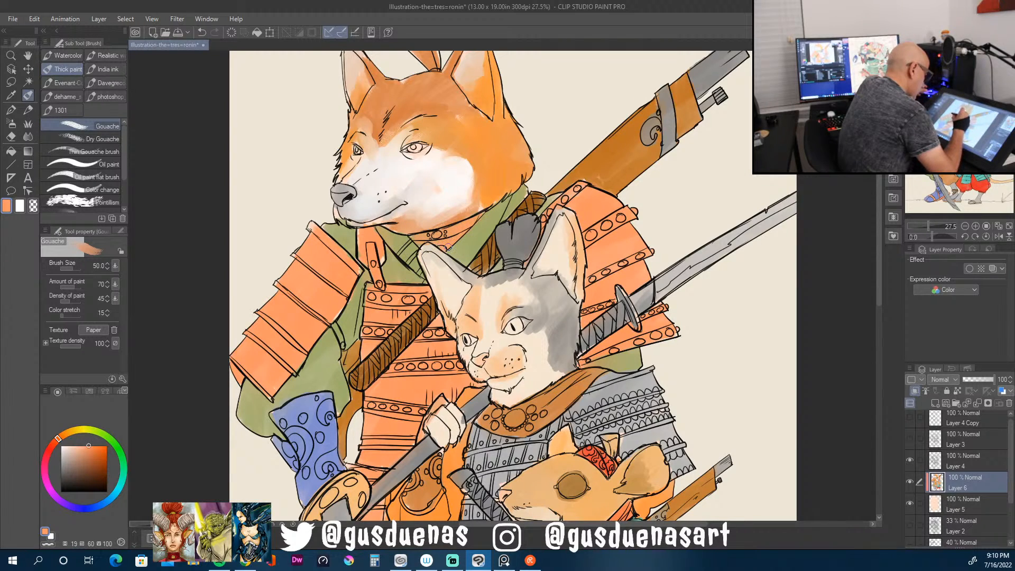
drag(881, 291, 878, 257)
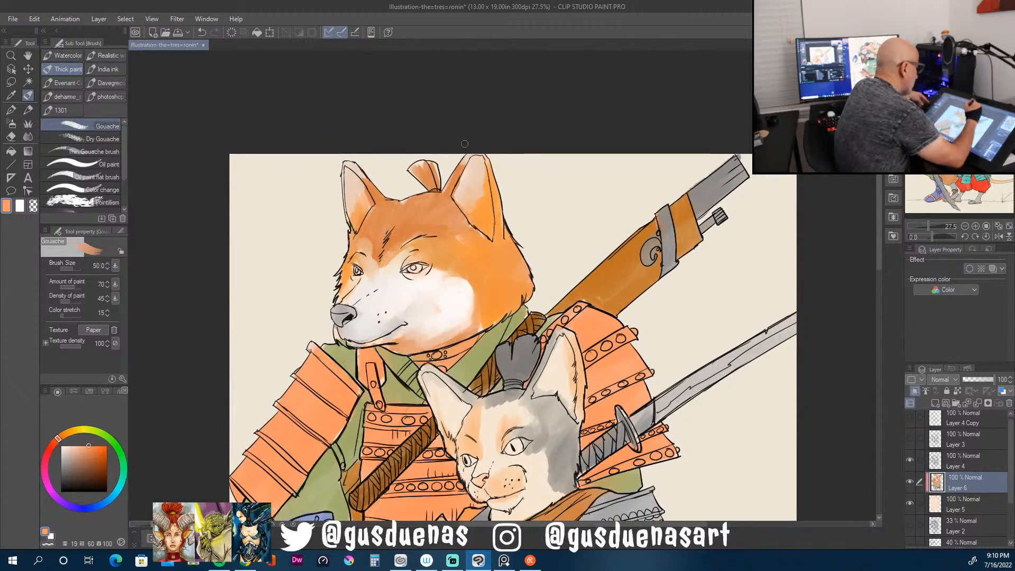
alt+click(429, 167)
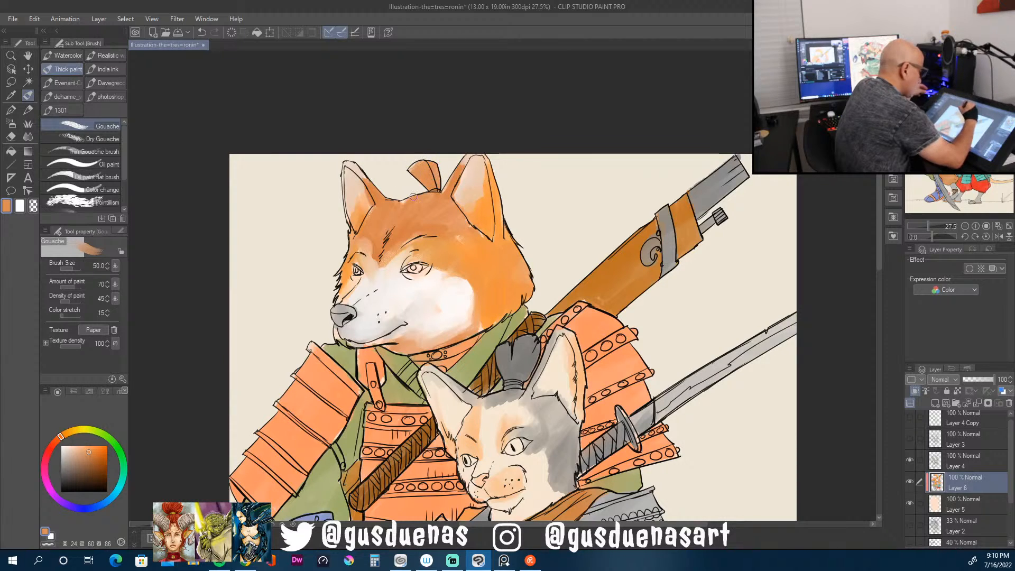
Step: Hide the line art on Layer 4, keeping the colour layer, Layer 6, active
click(966, 499)
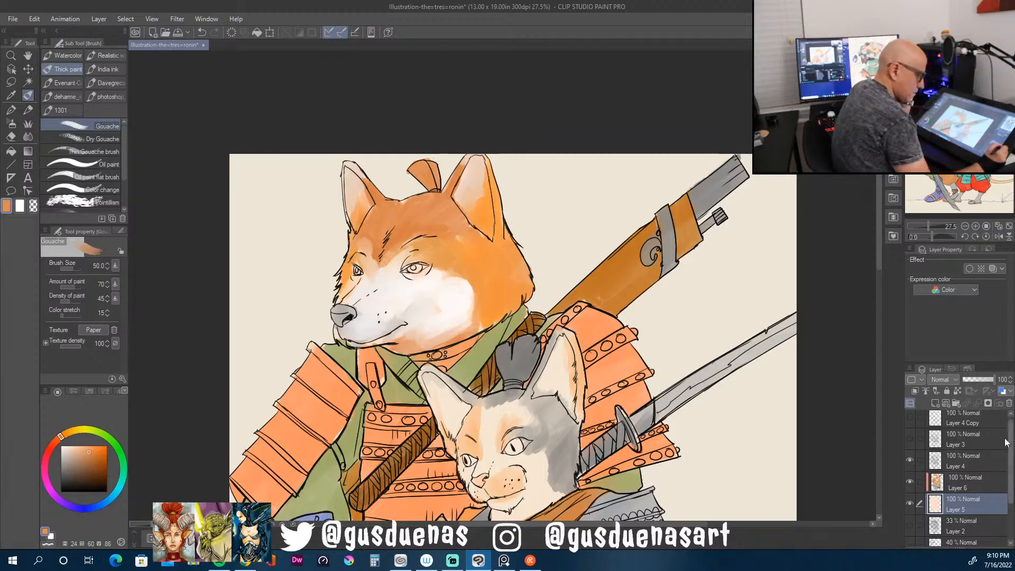
click(957, 486)
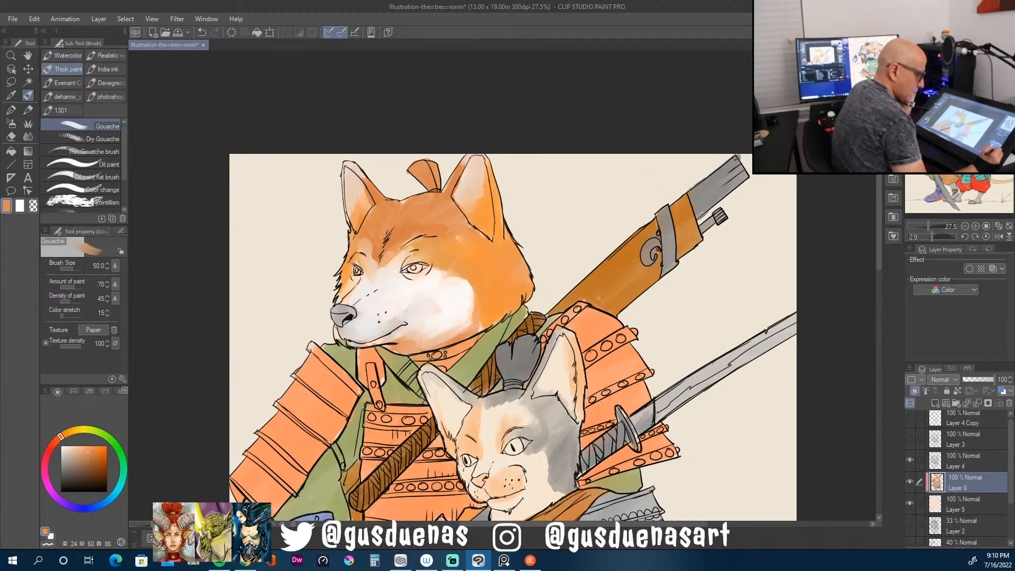
drag(881, 233, 861, 294)
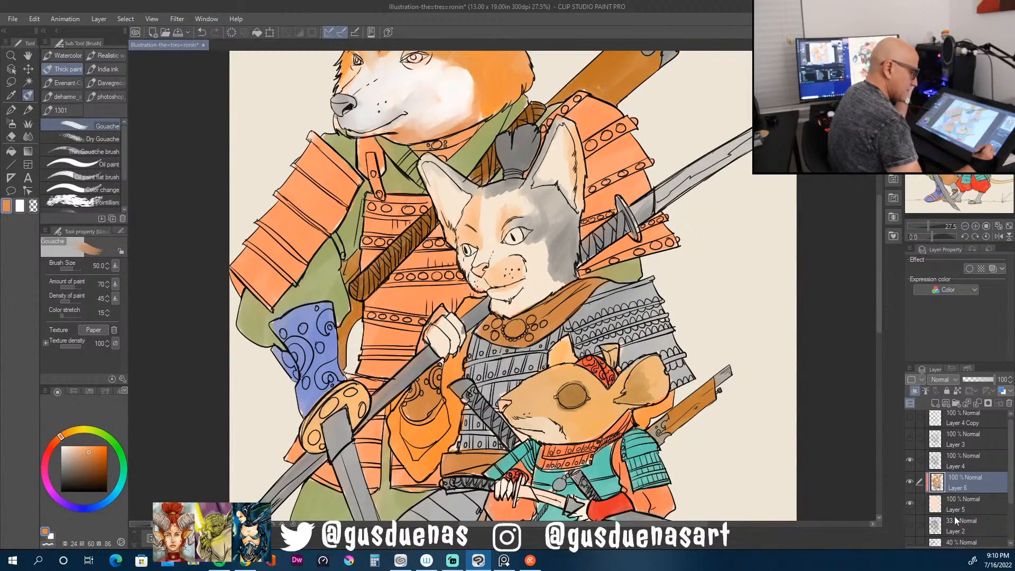
click(910, 504)
click(909, 502)
click(910, 460)
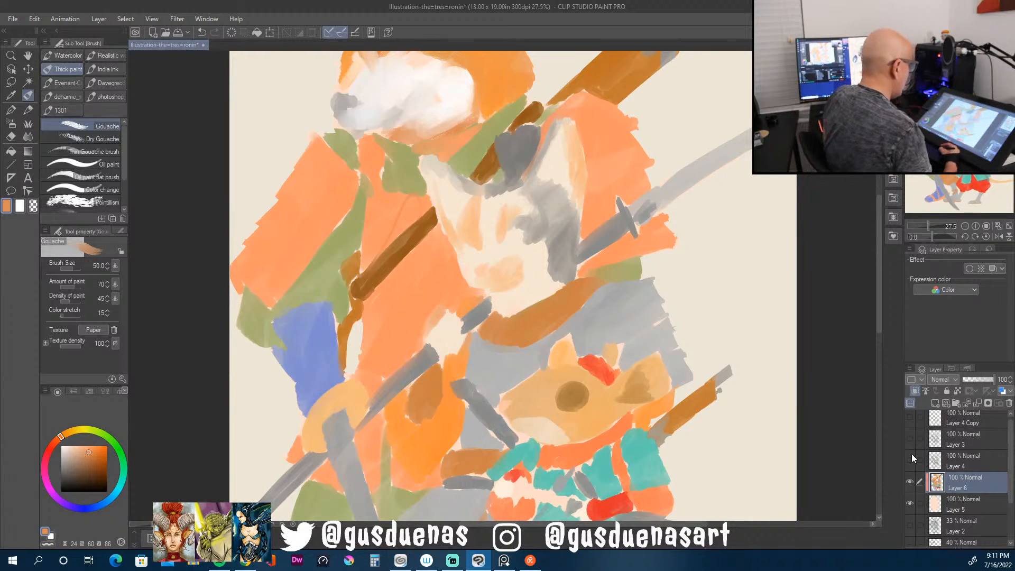
Step: Touch up the dog's orange armour, brown shoulder strap and neck fur with colours sampled from each area
alt+click(344, 201)
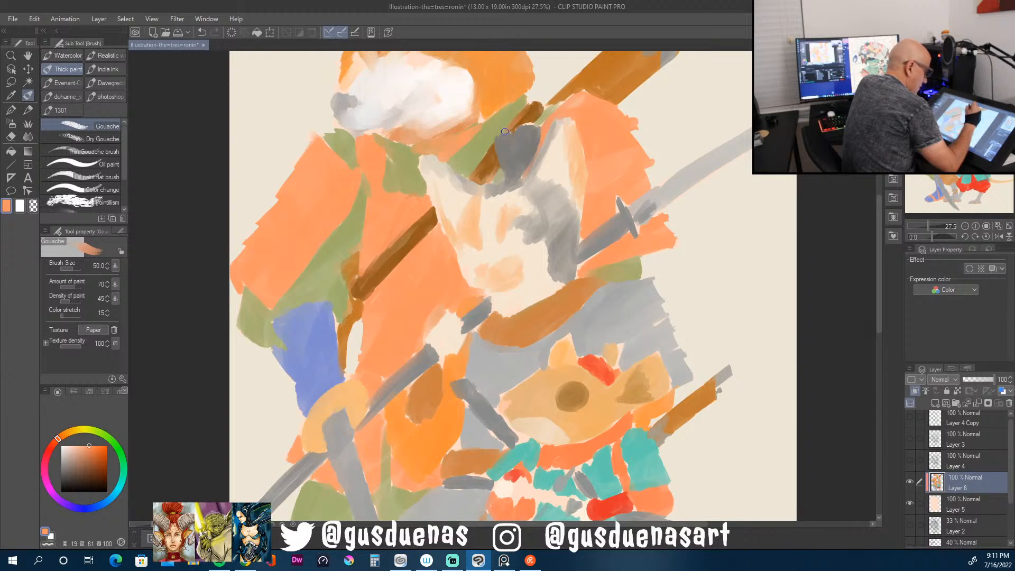
alt+click(530, 109)
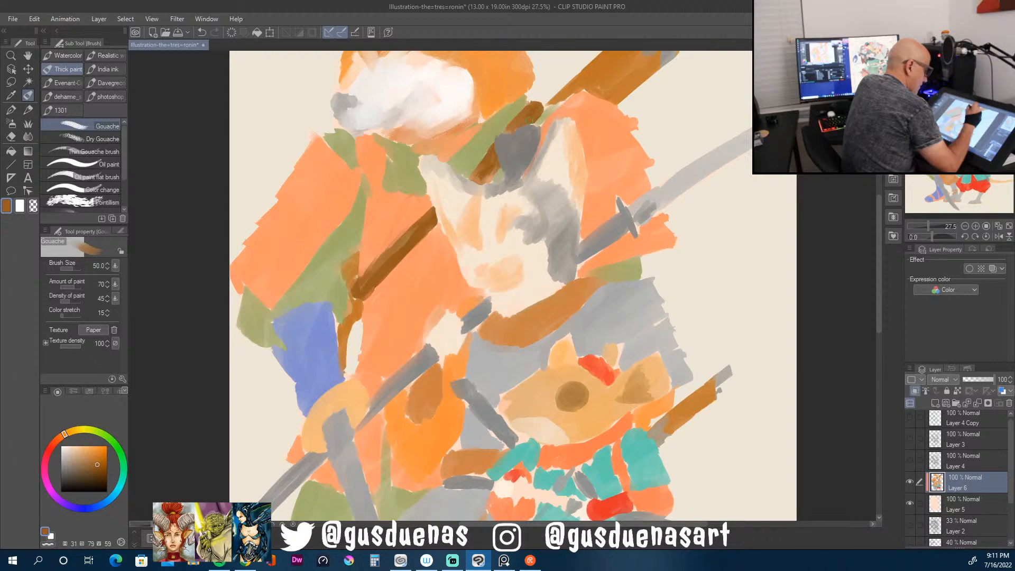
alt+click(494, 99)
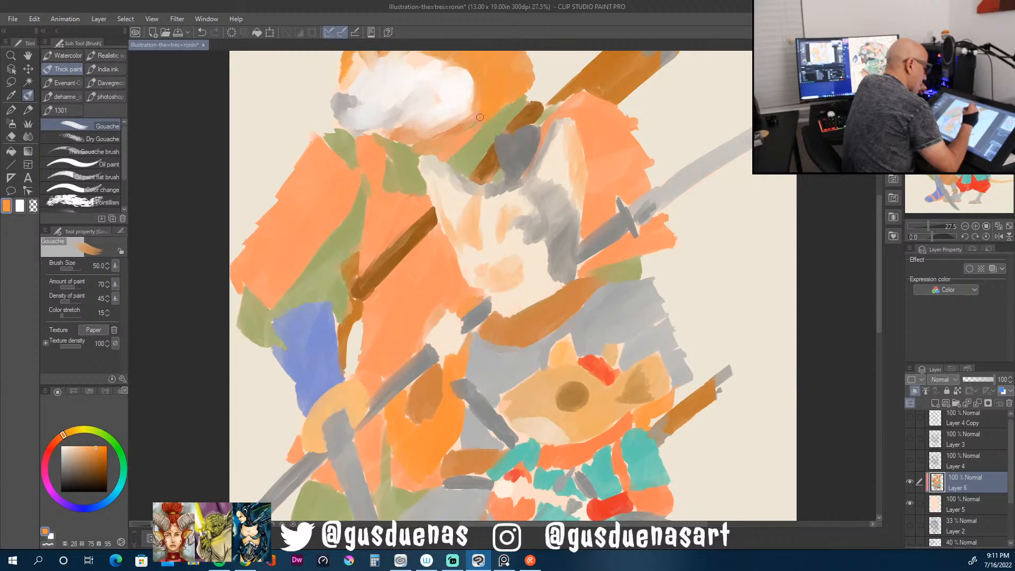
alt+click(464, 131)
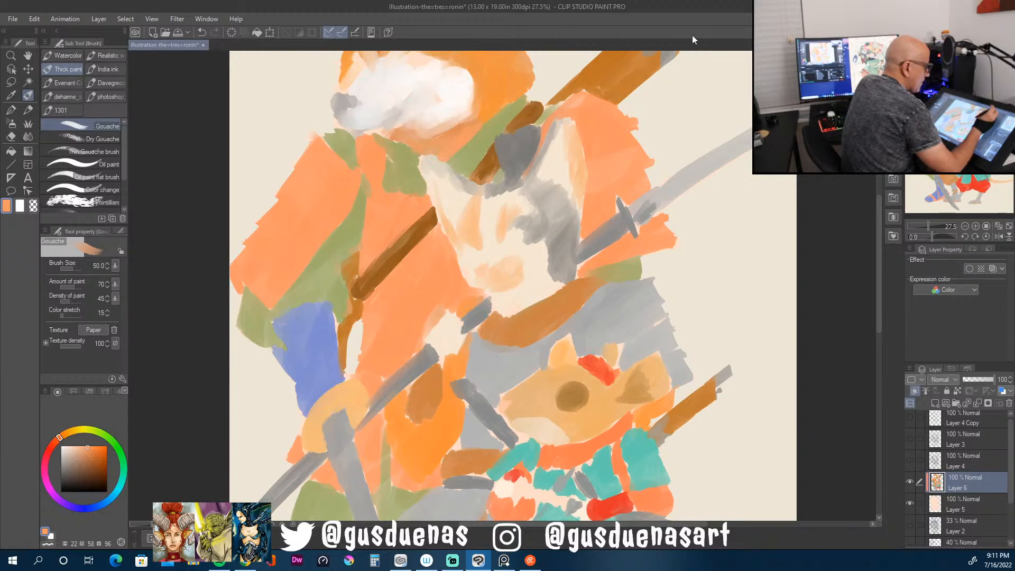
Step: Clean up the edges of the cat's orange sleeve and brown belt with colours sampled from them
drag(879, 302, 874, 351)
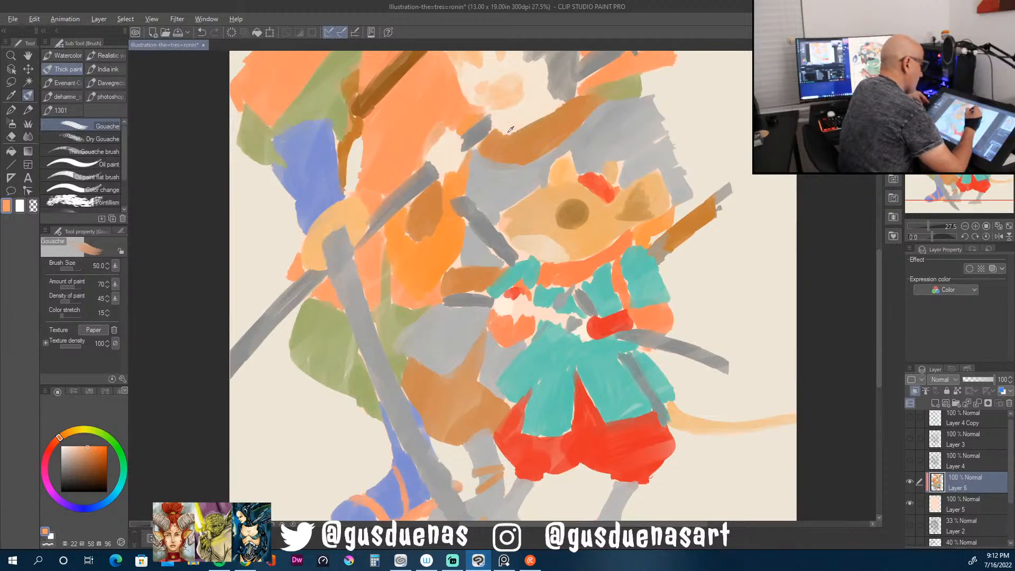
alt+click(465, 255)
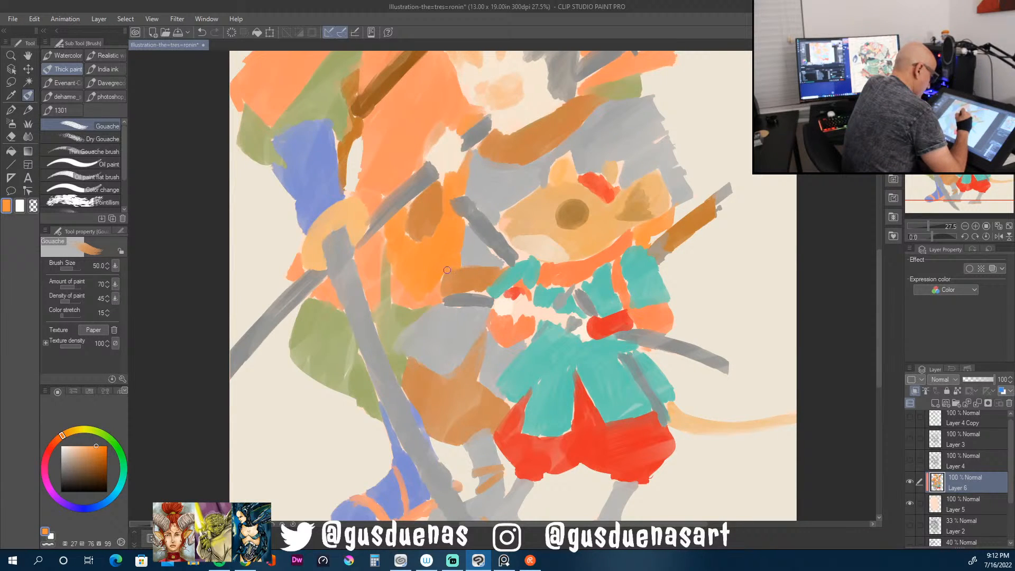
alt+click(462, 277)
drag(471, 292, 487, 295)
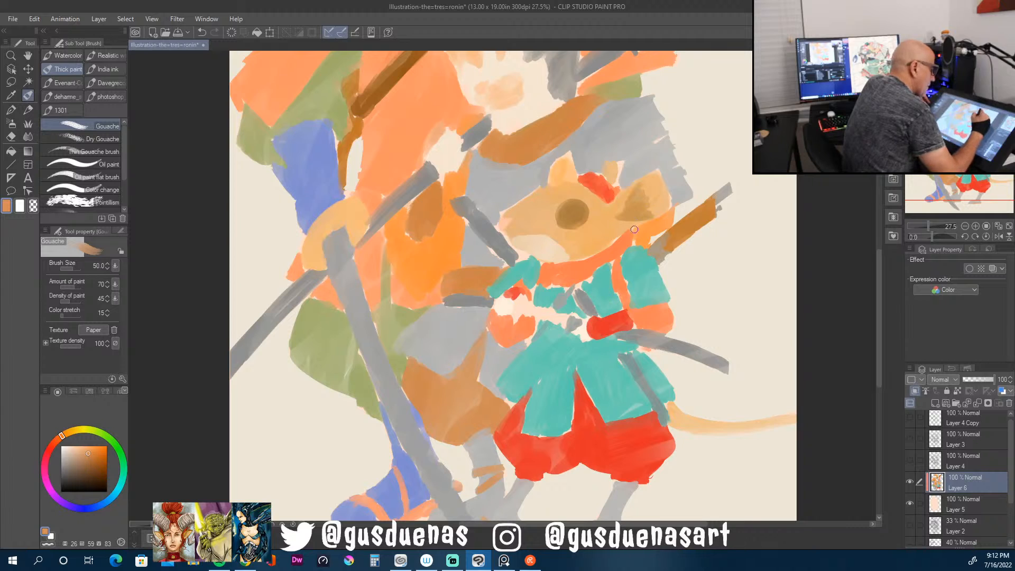
Step: Sample the mouse's teal and clean up the edges of its shoulder guard, chest and skirt plates
alt+click(627, 253)
drag(626, 254, 631, 292)
mouse_move(639, 251)
mouse_down()
mouse_move(656, 274)
mouse_move(643, 250)
mouse_up()
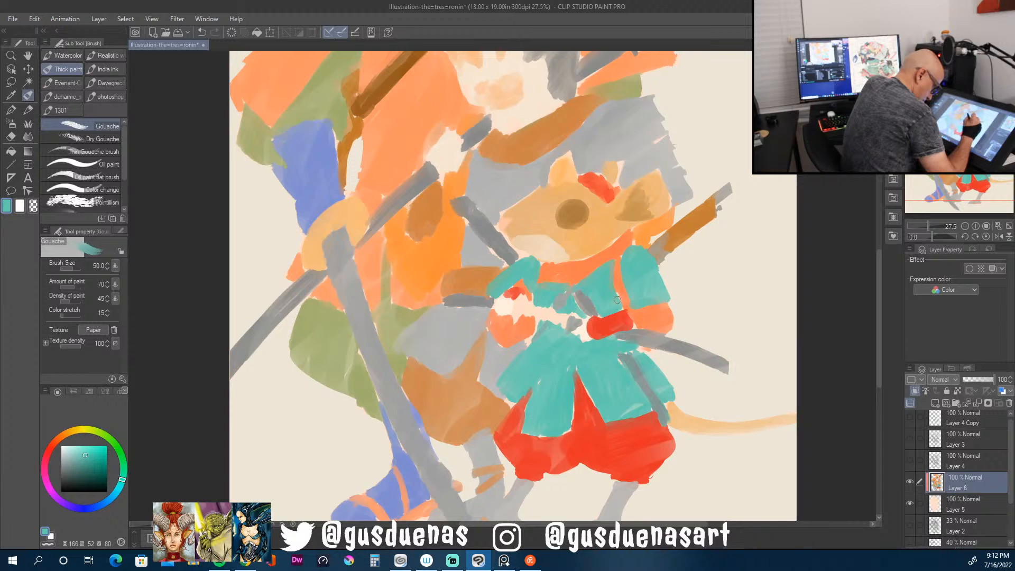
drag(569, 408, 571, 431)
drag(573, 366, 569, 425)
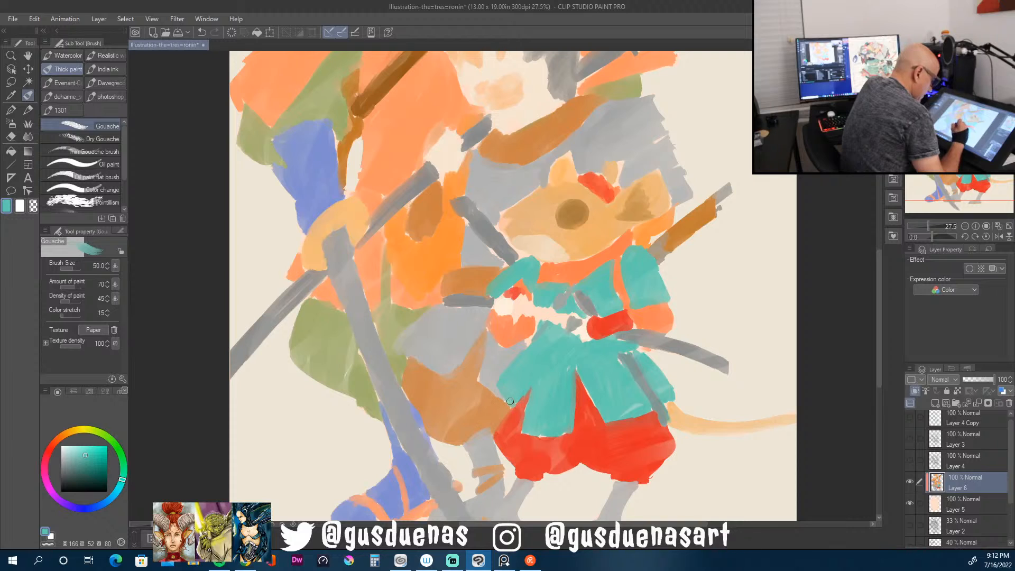
drag(576, 373, 609, 418)
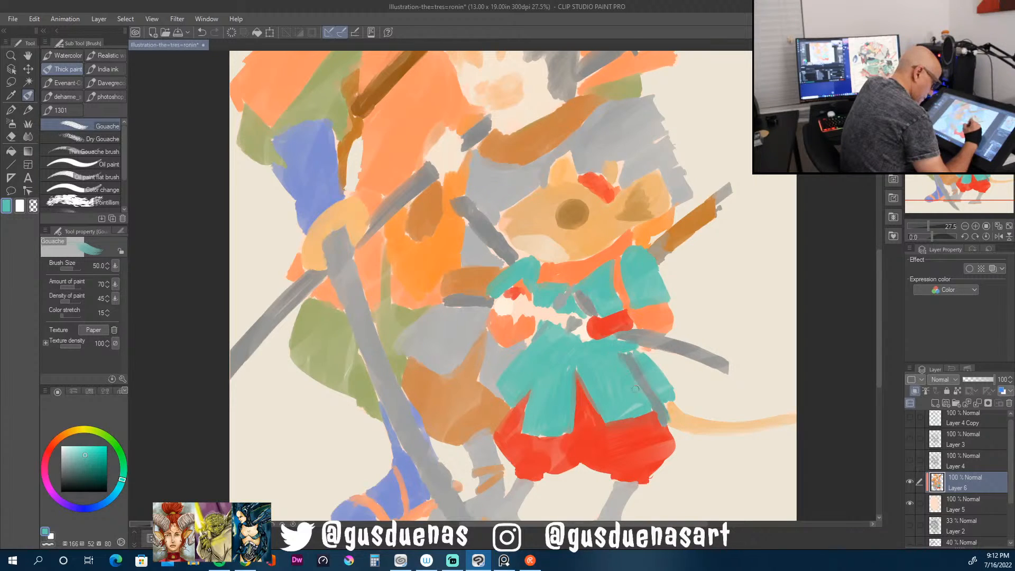
Step: Touch up the cat's grey shoulder armour and the dog's orange armour, grey sword, blue leg guard and green trousers with colours sampled from each
alt+click(650, 126)
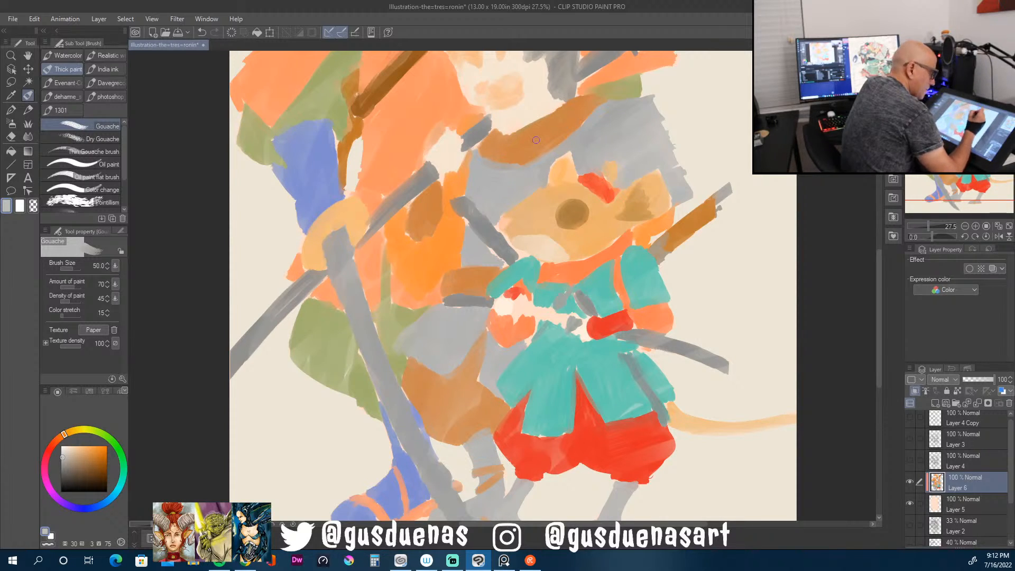
mouse_move(879, 292)
mouse_down()
mouse_move(885, 217)
mouse_move(879, 283)
mouse_up()
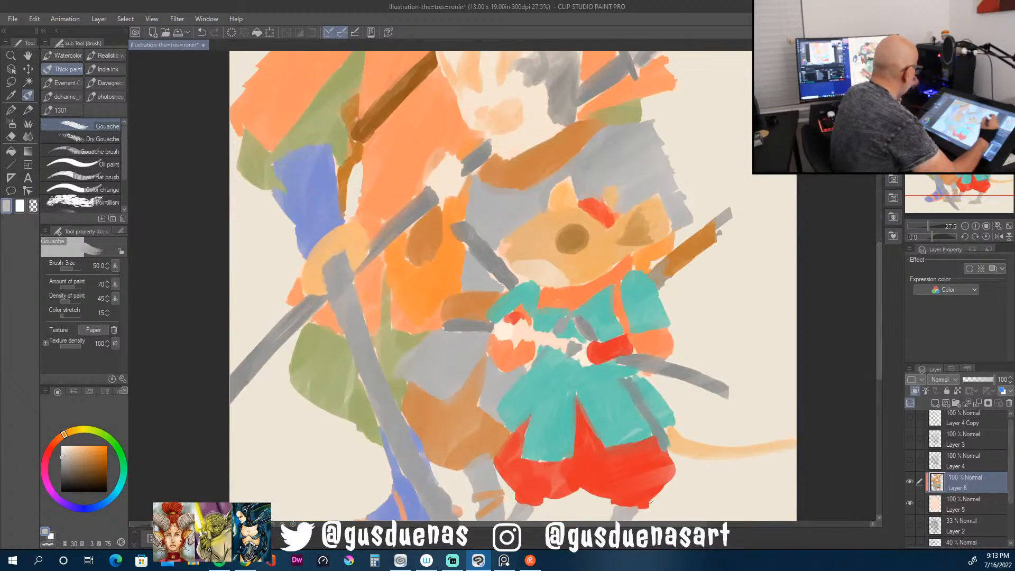
right_click(395, 200)
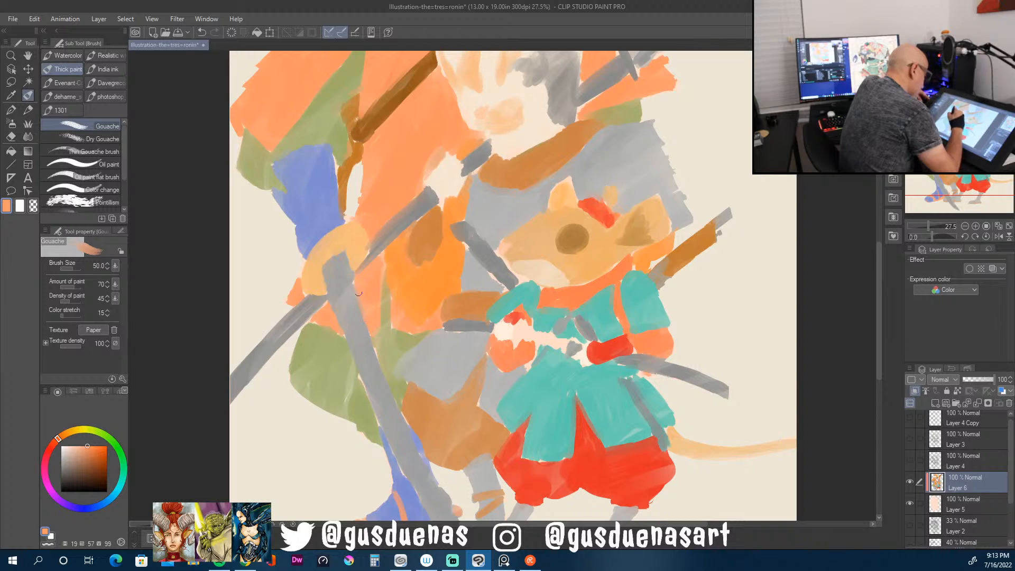
alt+click(364, 333)
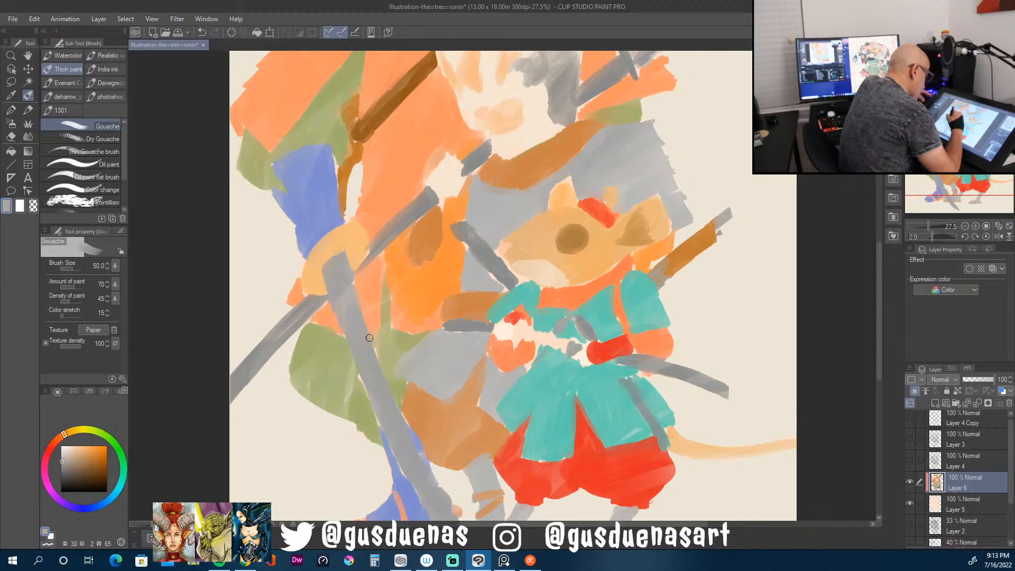
alt+click(411, 490)
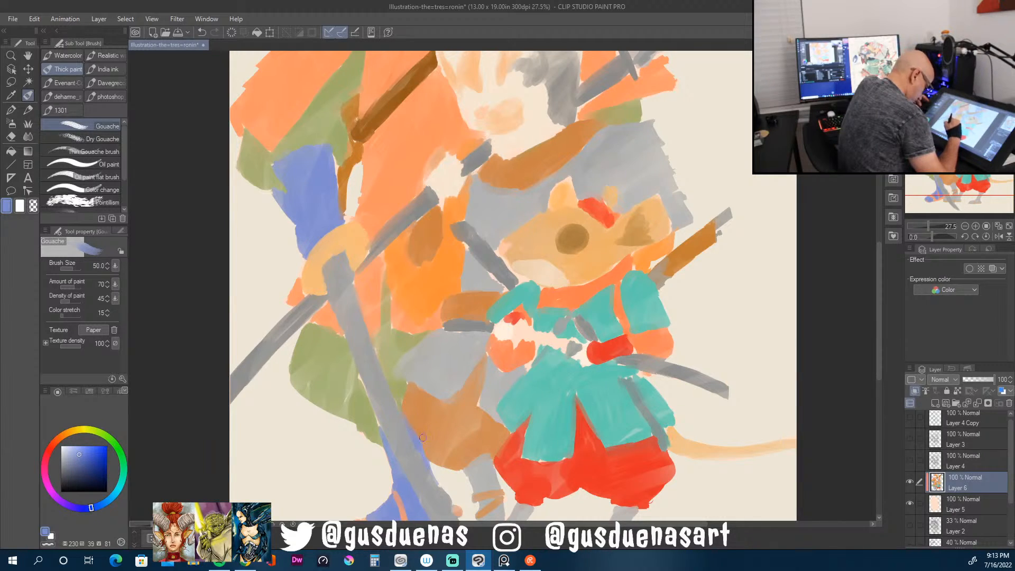
alt+click(362, 394)
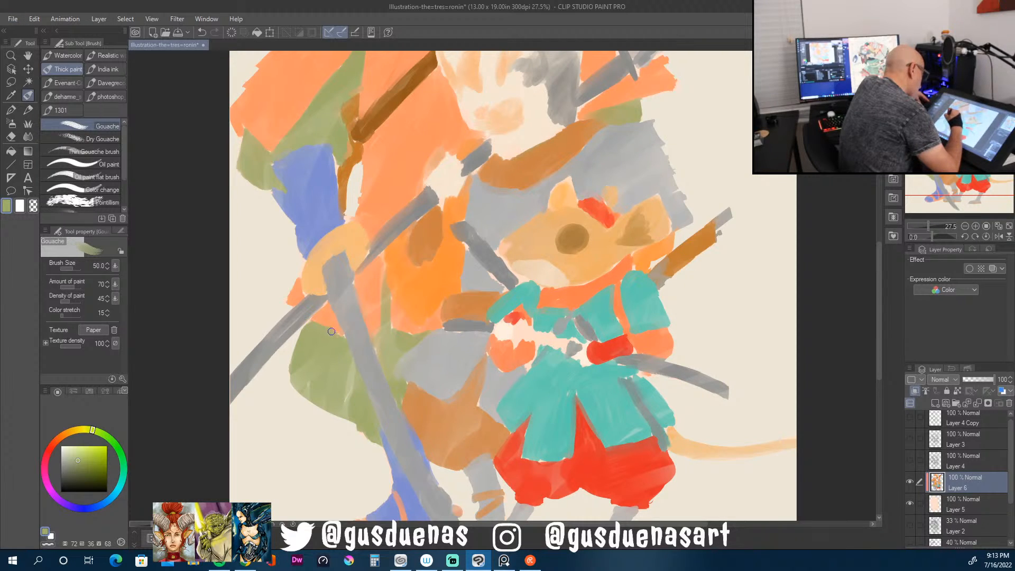
Step: Show the line art on Layer 4 to check the flat colours against it, and hide it again
click(910, 460)
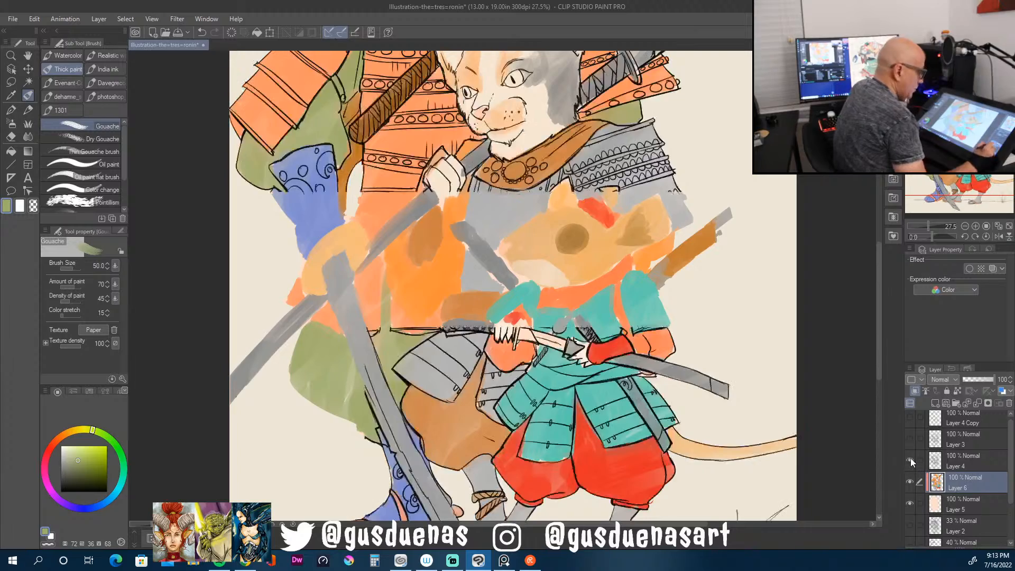
drag(883, 357, 865, 326)
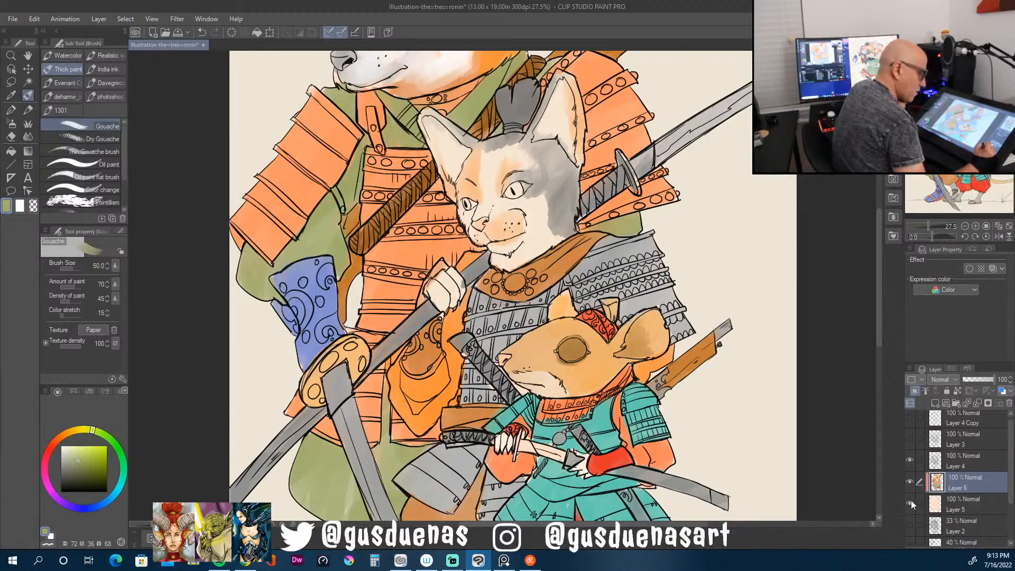
click(911, 460)
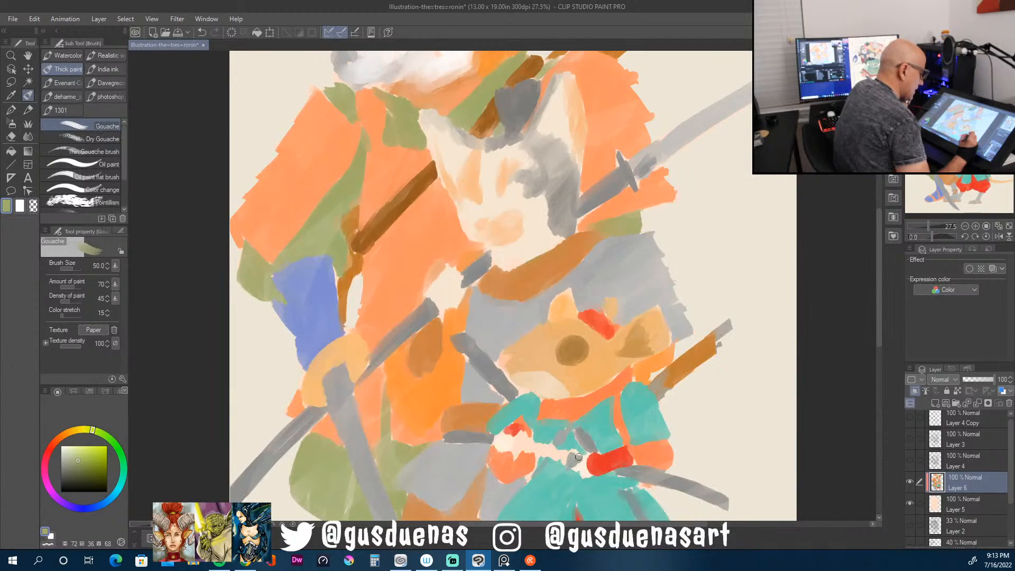
Step: Touch up the mouse's head, the orange beneath its ear, the cat's chest armour and the dog's orange armour with sampled colours, and show Layer 4
alt+click(600, 372)
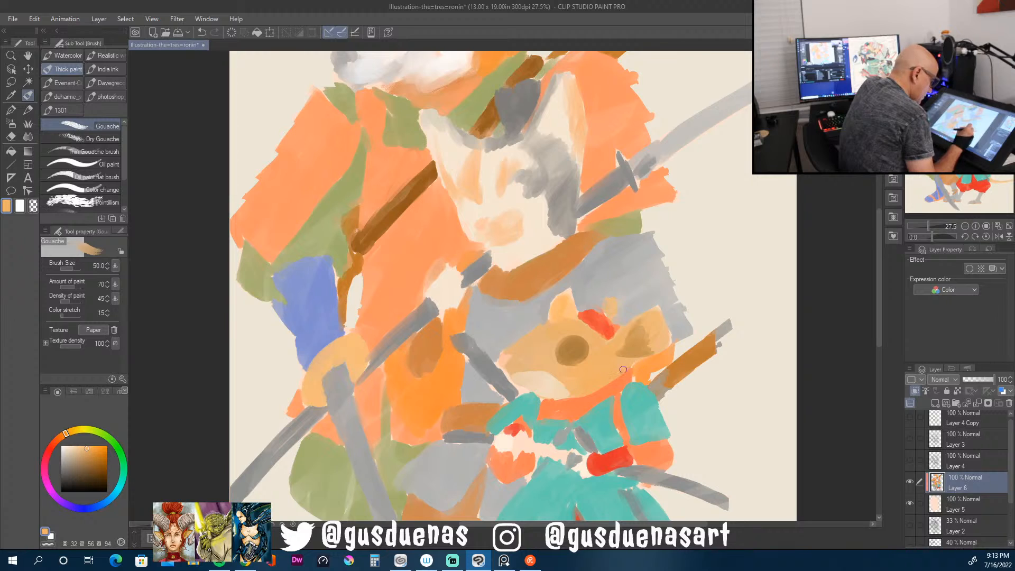
alt+click(664, 328)
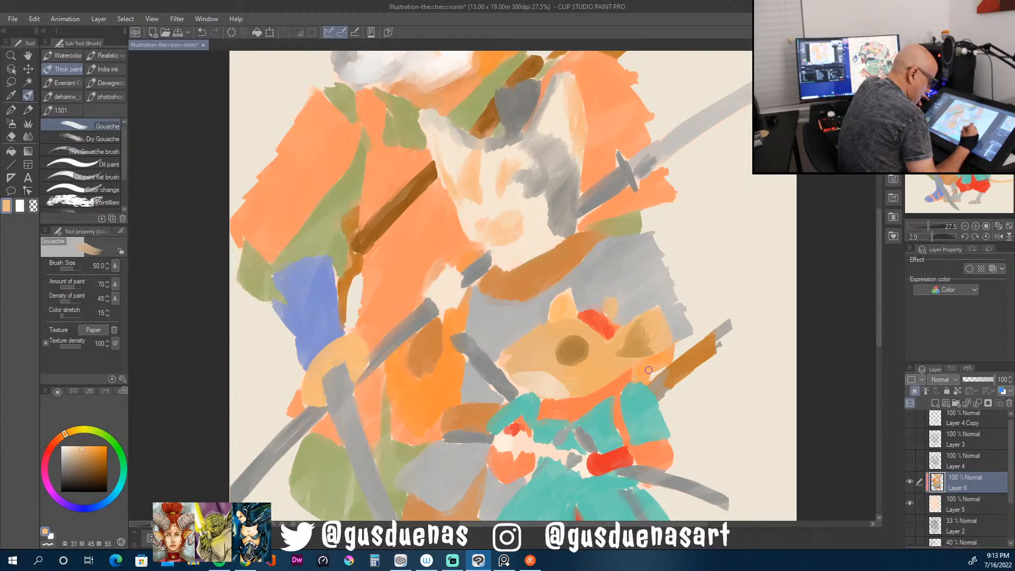
alt+click(663, 356)
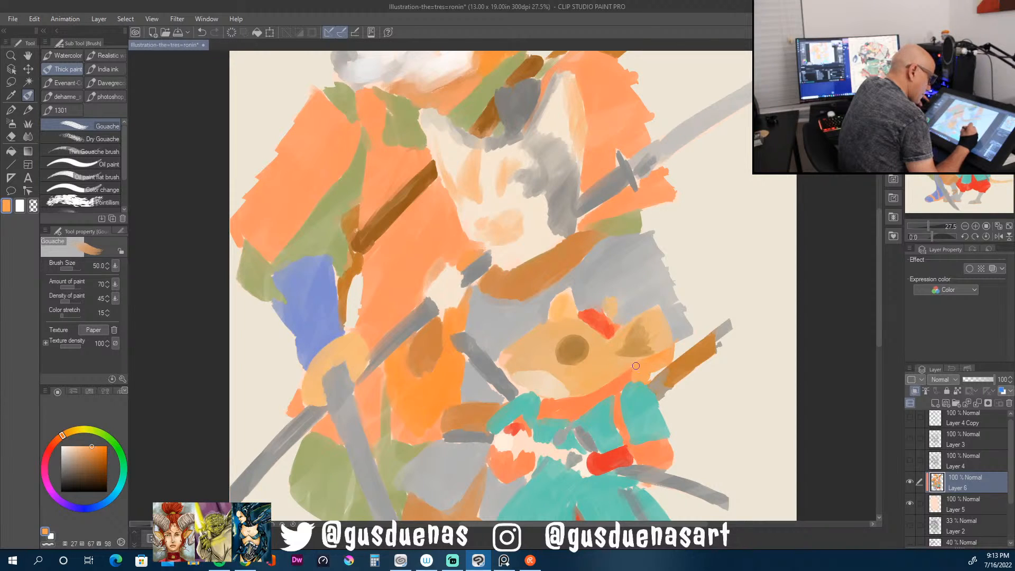
alt+click(466, 359)
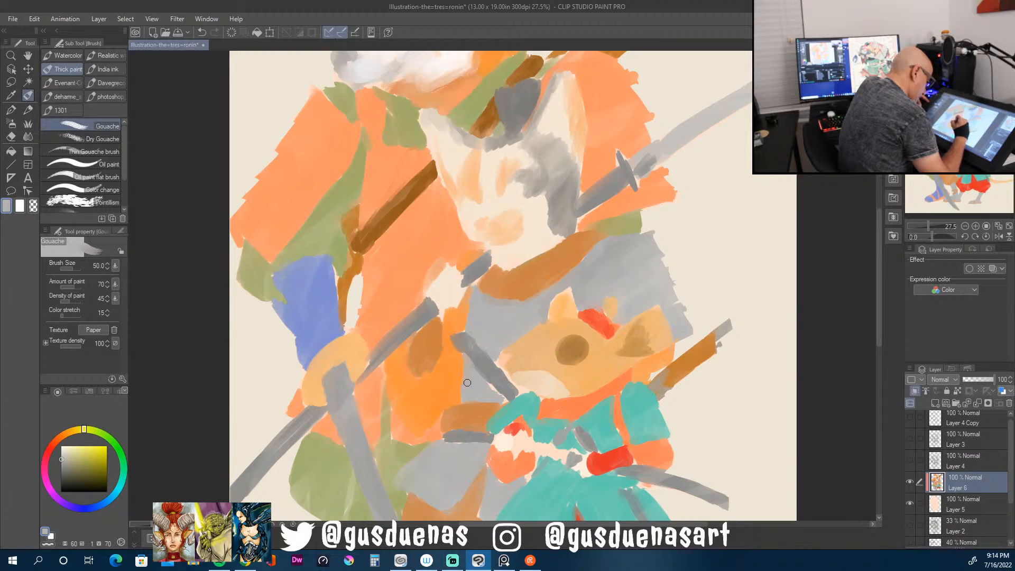
drag(478, 371, 503, 401)
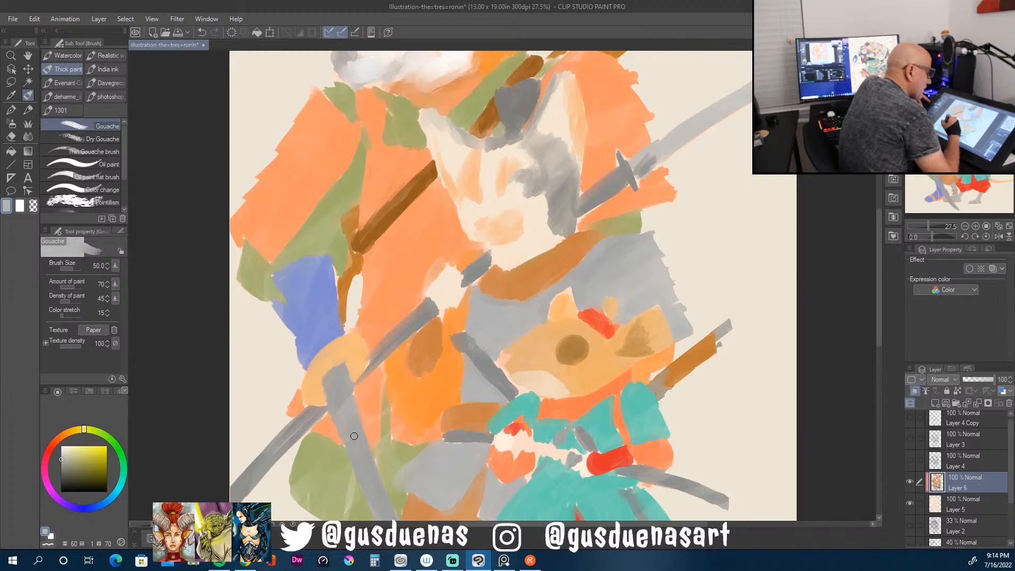
alt+click(616, 203)
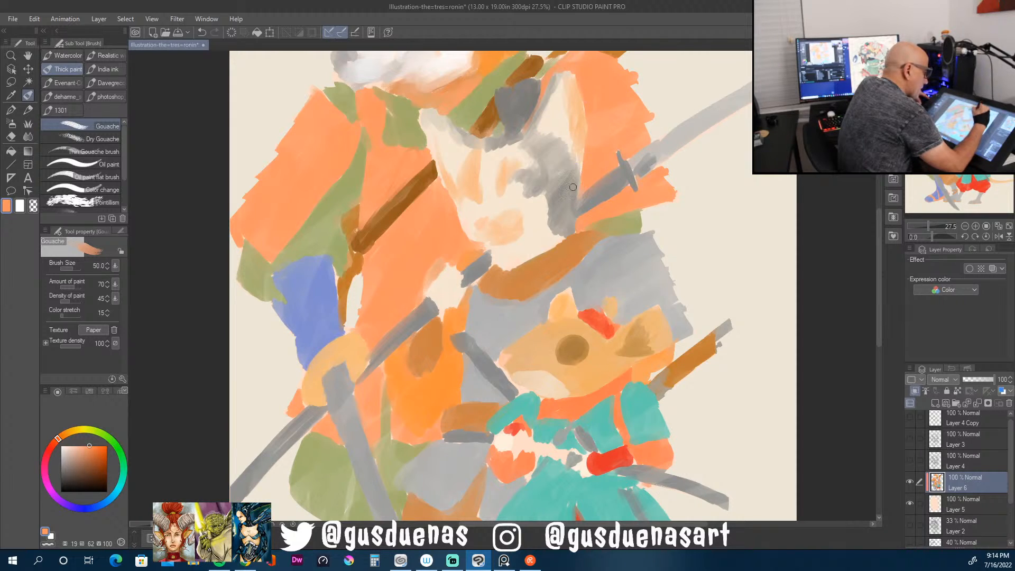
click(910, 460)
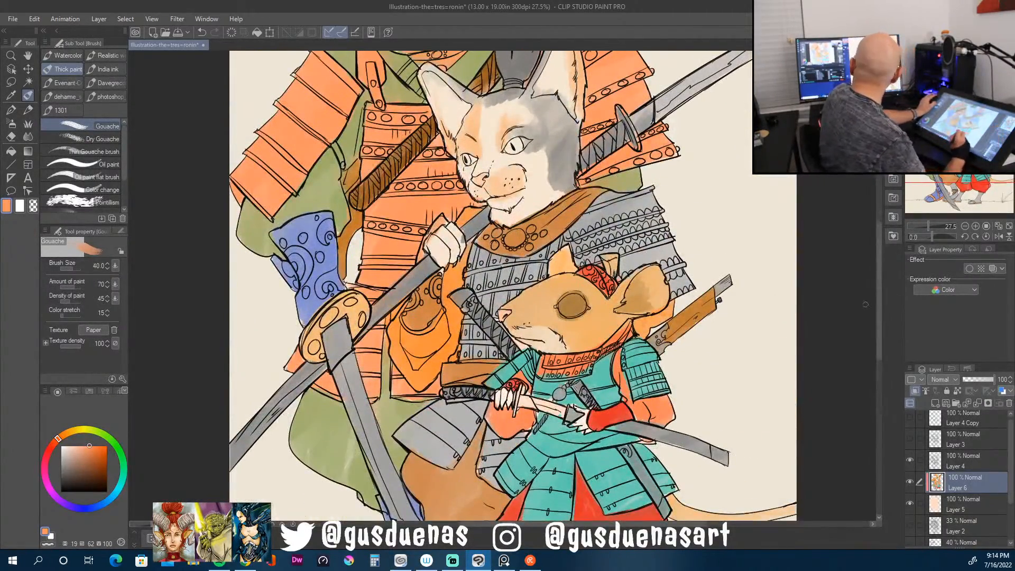
key([)
key([)
key([)
key([)
key([)
key([)
key([)
key([)
key([)
key([)
key([)
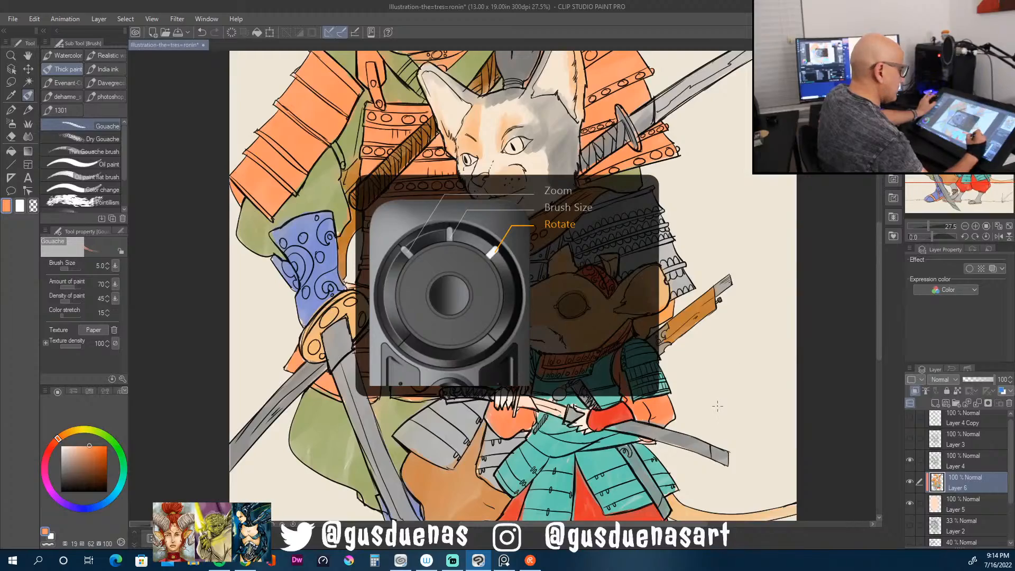
key(minus)
key(minus)
key(minus)
key(minus)
key(minus)
key(minus)
key(minus)
key(minus)
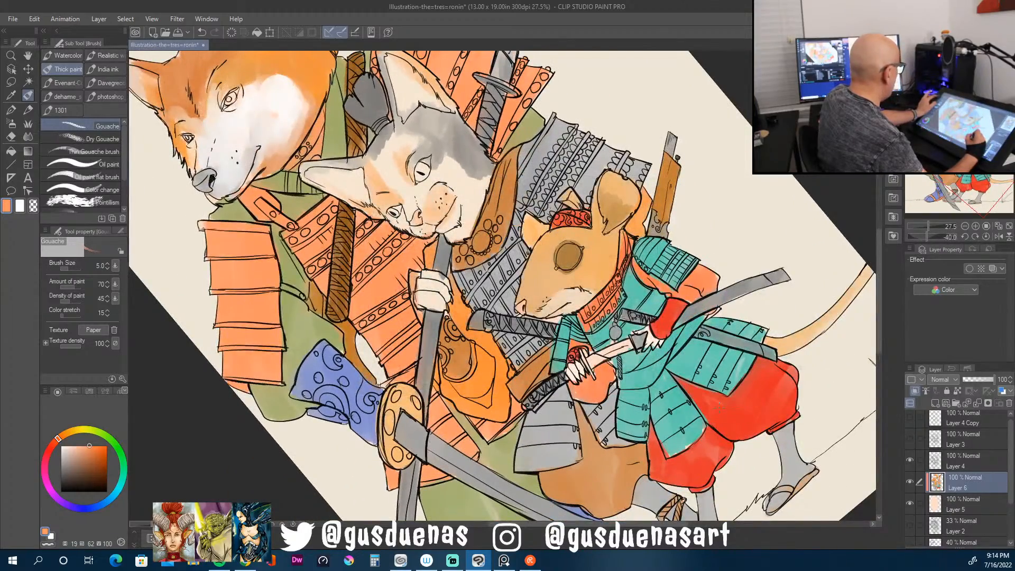
key(minus)
key(minus)
key(minus)
key(minus)
key(minus)
key(minus)
key(minus)
key(minus)
key(minus)
key(minus)
key(minus)
key(minus)
key(minus)
key(minus)
key(minus)
key(minus)
key(minus)
key(minus)
key(minus)
key(minus)
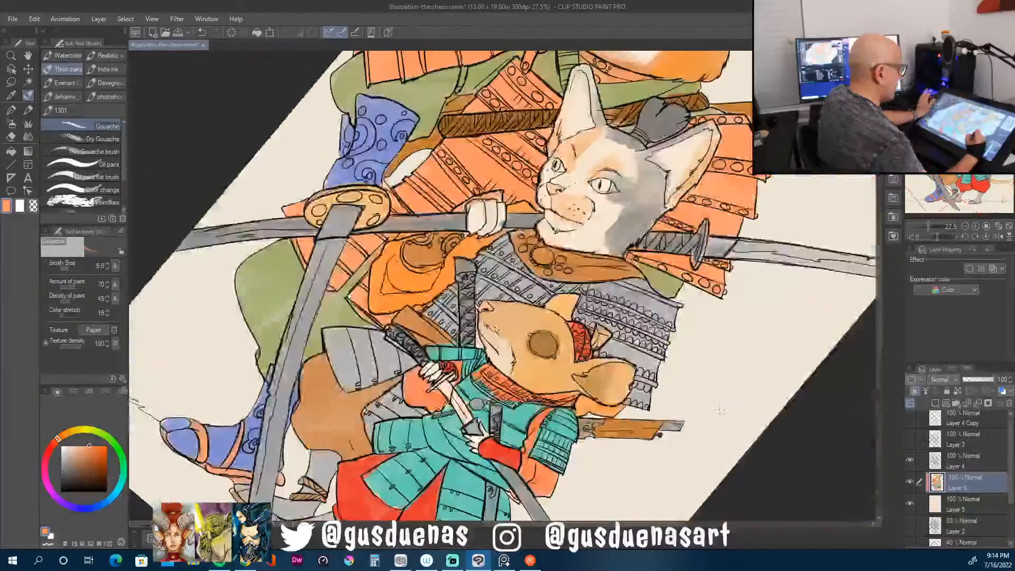
click(965, 237)
click(963, 236)
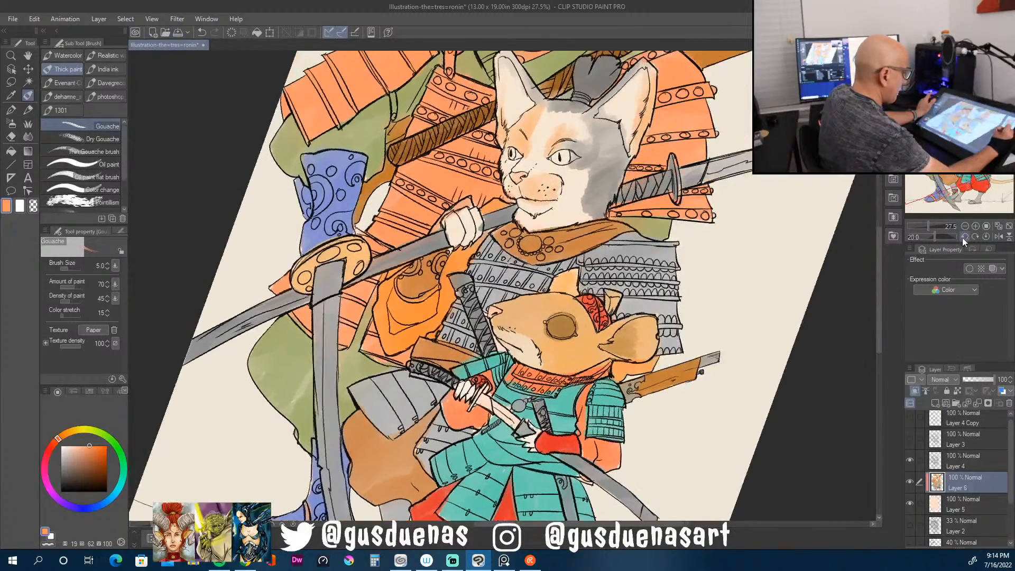
click(963, 237)
click(962, 236)
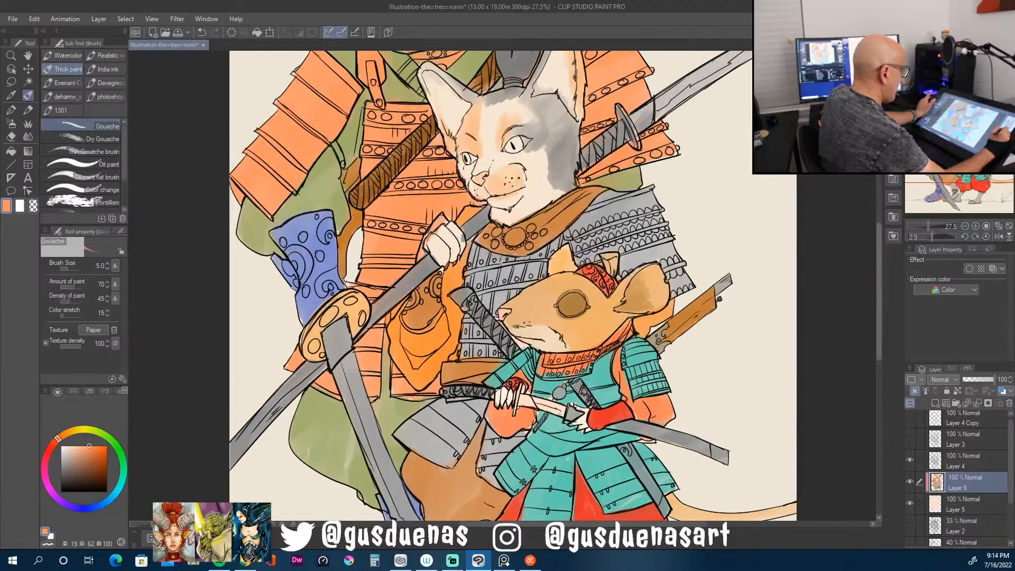
Step: Pick a light grey and paint highlights on the sword blades, the gun barrel and its metal band with the Gouache brush at size 60
scroll(690, 385, up, 2)
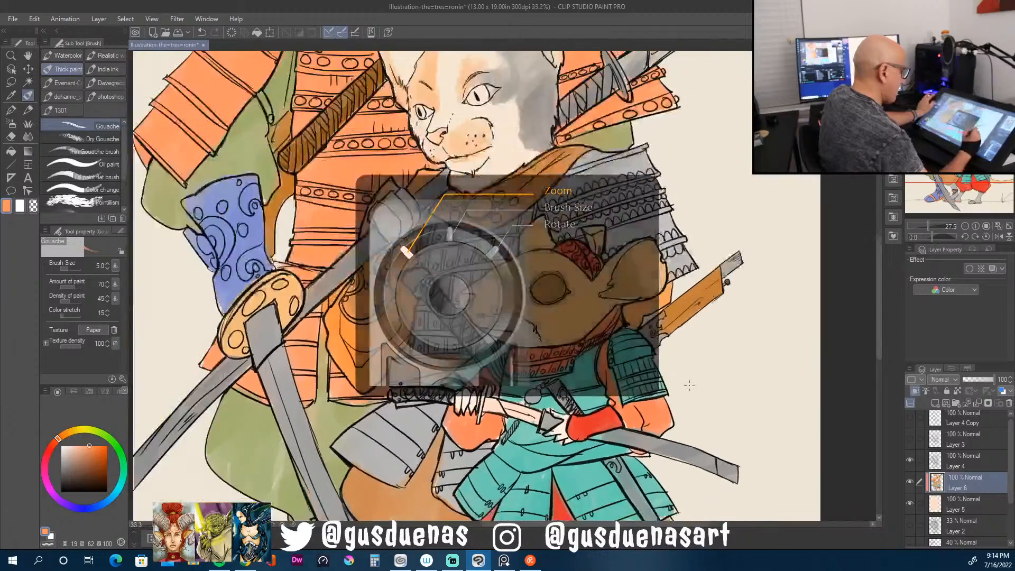
scroll(690, 385, down, 5)
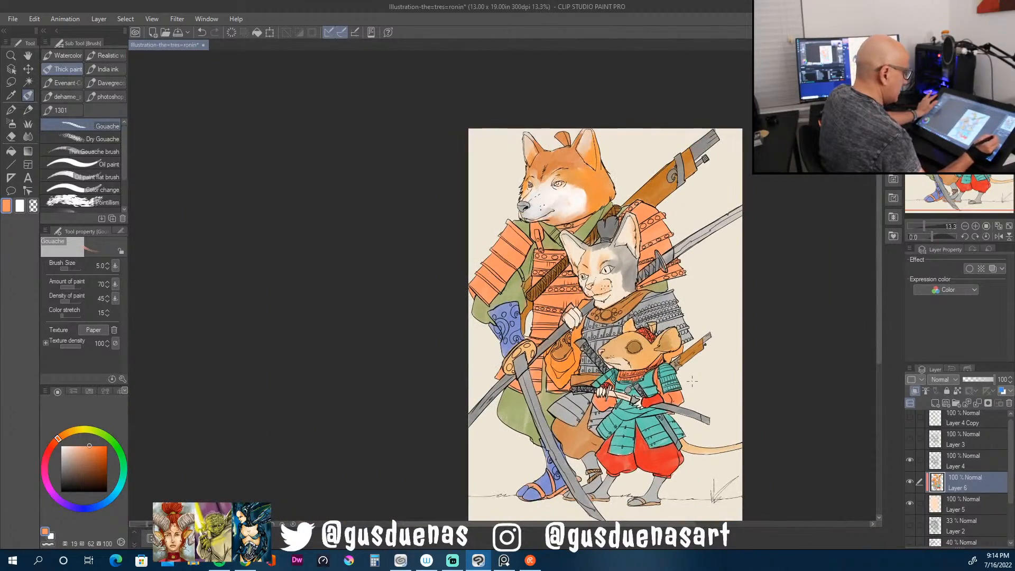
scroll(692, 381, up, 1)
drag(881, 338, 880, 360)
drag(879, 358, 879, 360)
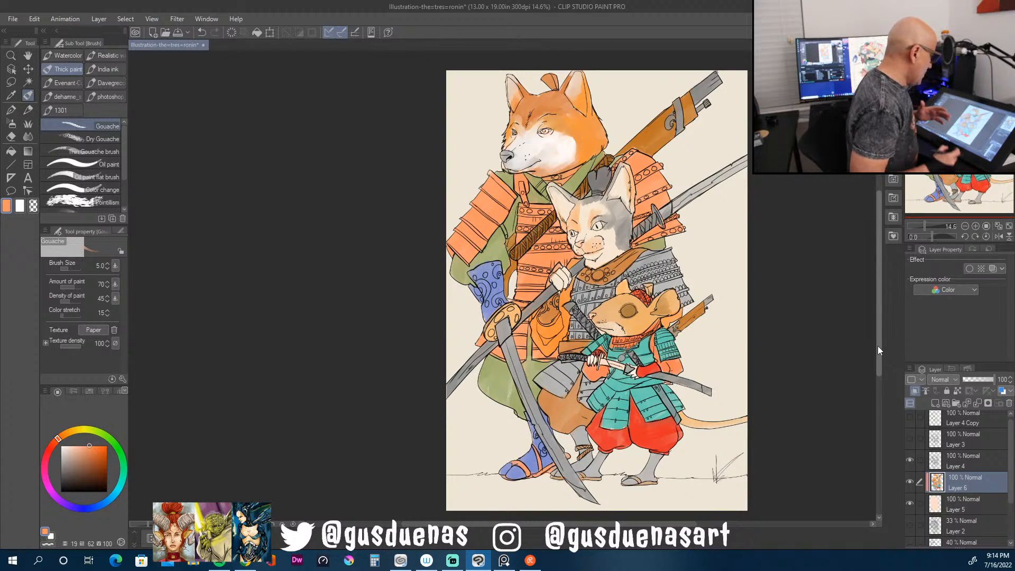
click(64, 454)
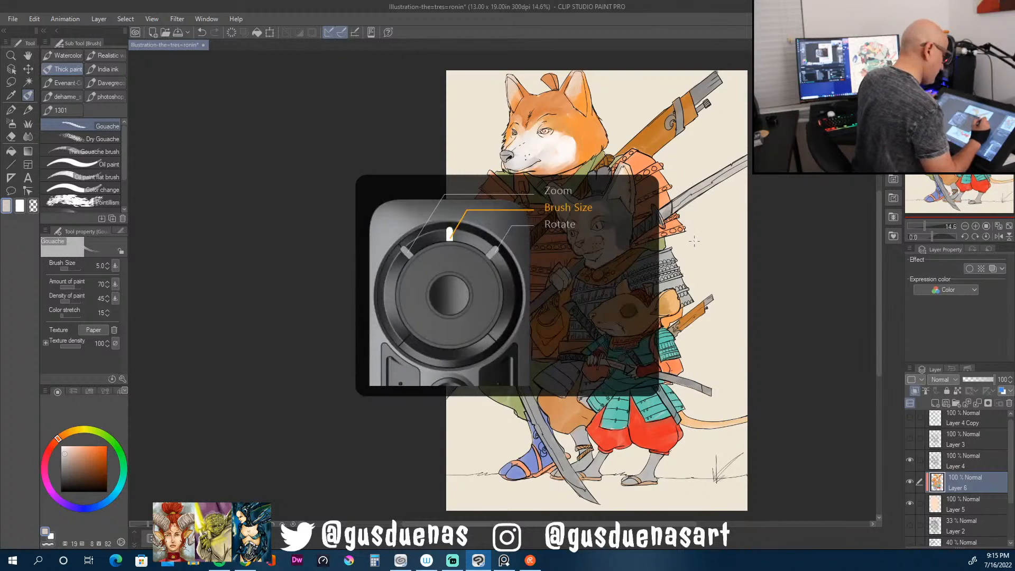
key(bracketright)
key(bracketright)
key(bracketright)
key(bracketright)
key(bracketright)
key(bracketright)
key(bracketright)
key(bracketright)
key(bracketright)
key(bracketright)
key(bracketright)
key(bracketright)
key(bracketright)
key(bracketright)
key(bracketright)
key(bracketright)
key(bracketright)
key(bracketright)
key(bracketright)
key(bracketright)
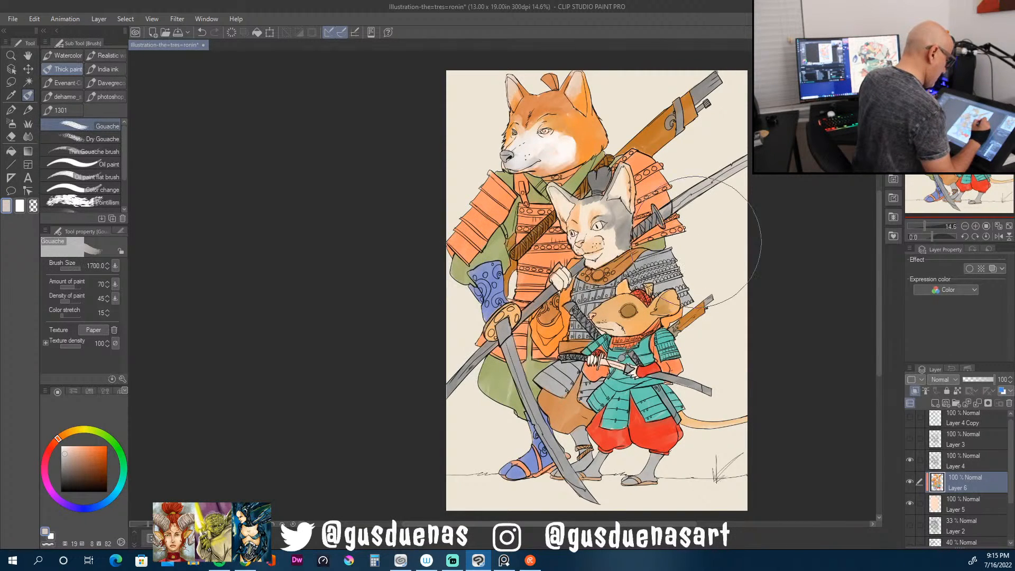
key(bracketright)
key(bracketleft)
key(bracketleft)
key(bracketleft)
key(bracketleft)
key(bracketleft)
key(bracketleft)
key(bracketleft)
key(bracketleft)
key(bracketleft)
key(bracketleft)
key(bracketleft)
key(bracketleft)
key(bracketleft)
key(bracketleft)
key(bracketleft)
key(bracketleft)
key(bracketleft)
key(bracketleft)
key(bracketleft)
key(bracketleft)
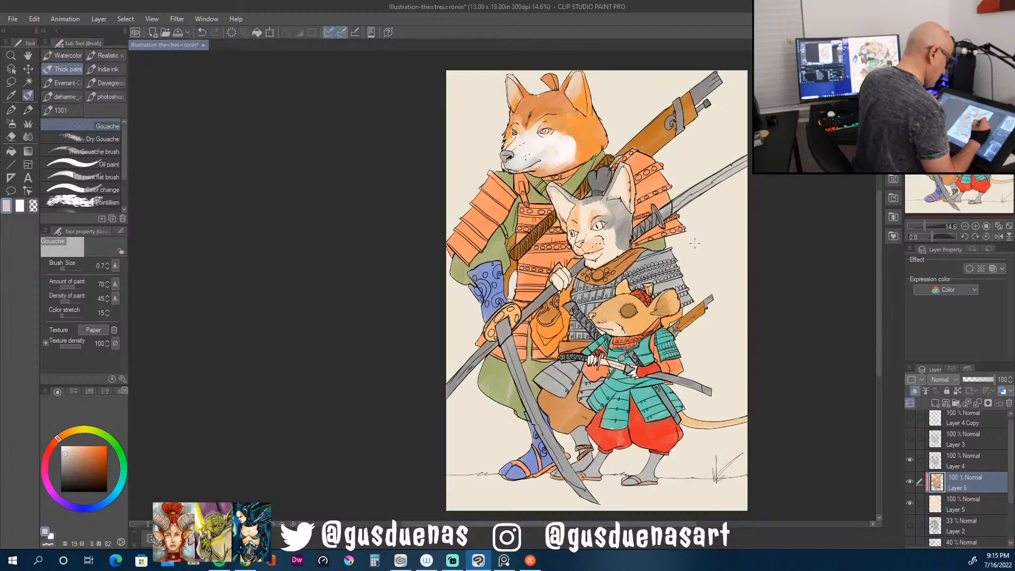
key(bracketright)
key(bracketright)
key(bracketright)
key(bracketright)
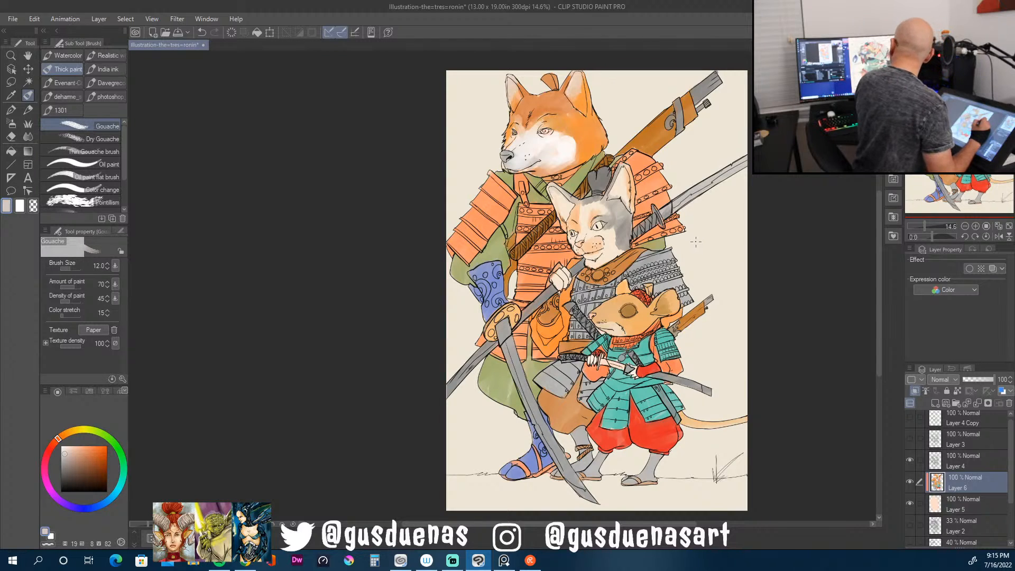
key(bracketright)
key(bracketright)
key(bracketright)
key(bracketright)
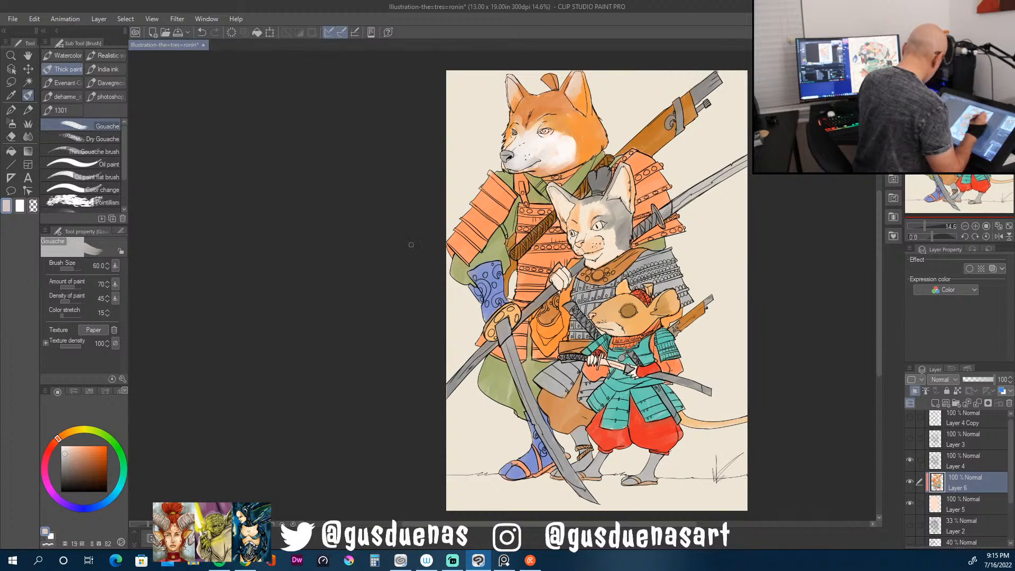
mouse_move(674, 210)
mouse_down()
mouse_move(723, 179)
mouse_move(712, 181)
mouse_up()
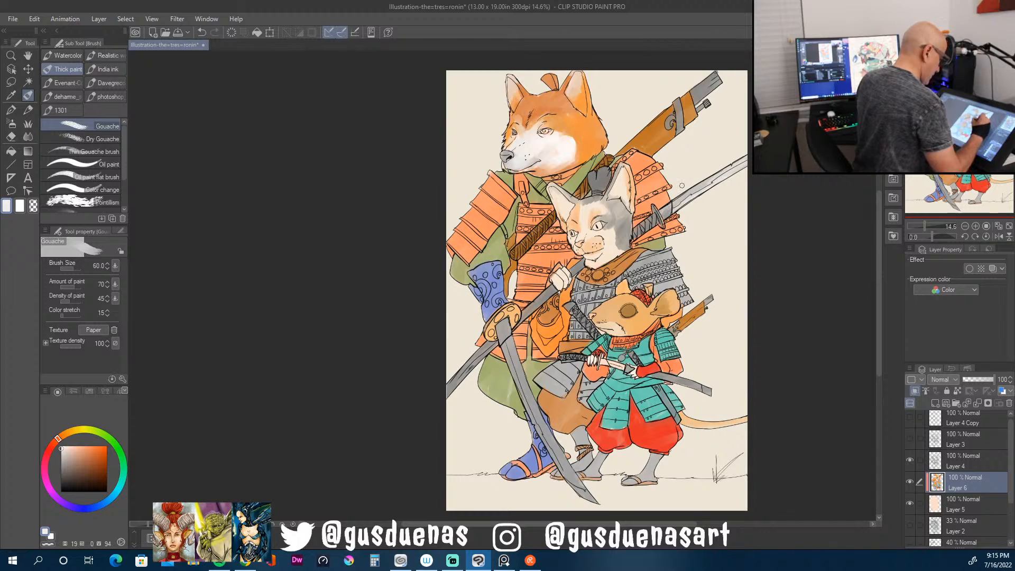
mouse_move(506, 348)
mouse_down()
mouse_move(537, 427)
mouse_move(602, 509)
mouse_up()
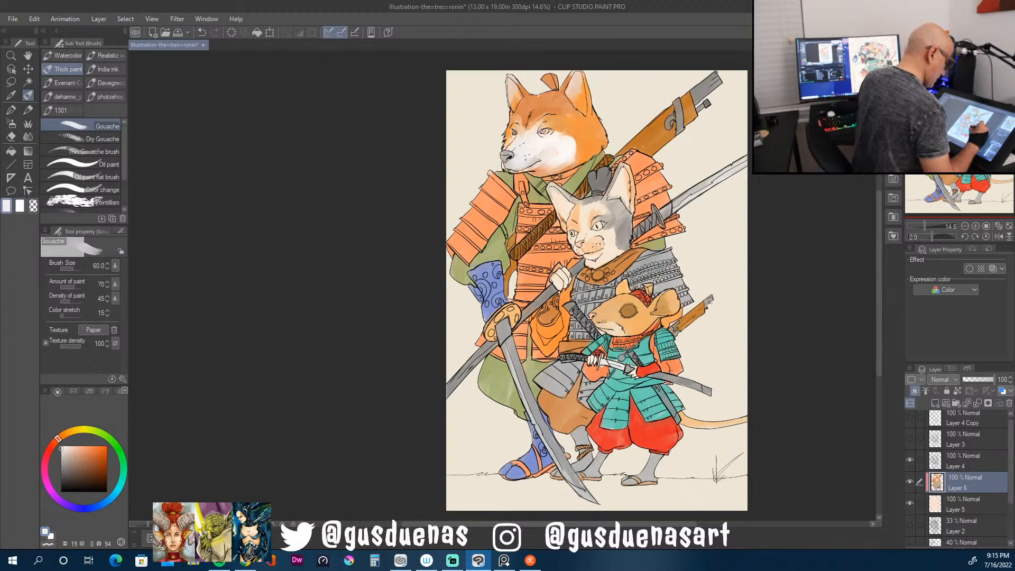
drag(720, 81, 697, 99)
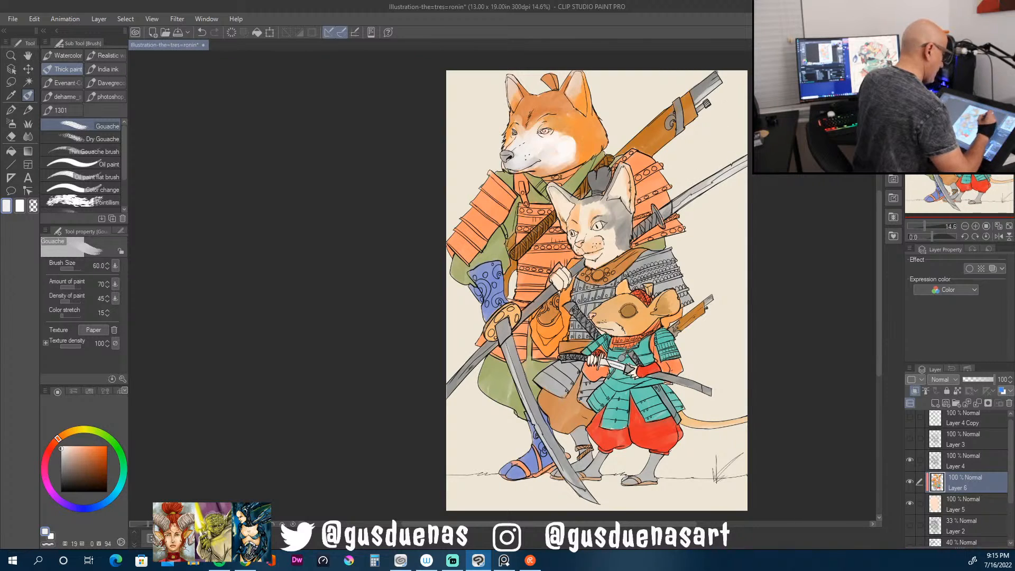
drag(676, 101, 679, 131)
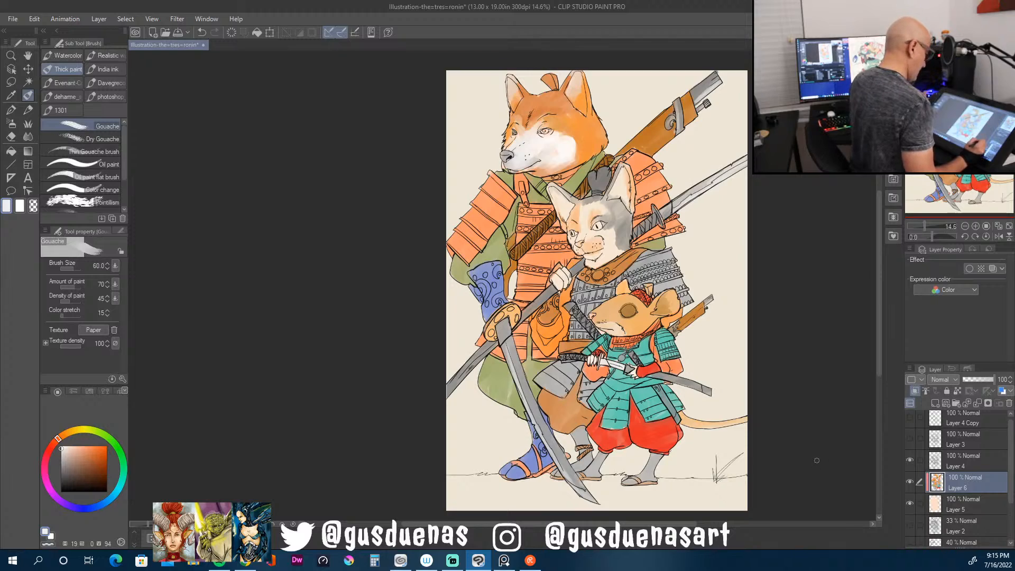
Step: Add a new raster layer, Layer 7, and move it directly below Layer 5
mouse_move(880, 350)
mouse_down()
mouse_move(878, 386)
mouse_move(874, 339)
mouse_move(876, 373)
mouse_move(875, 359)
mouse_up()
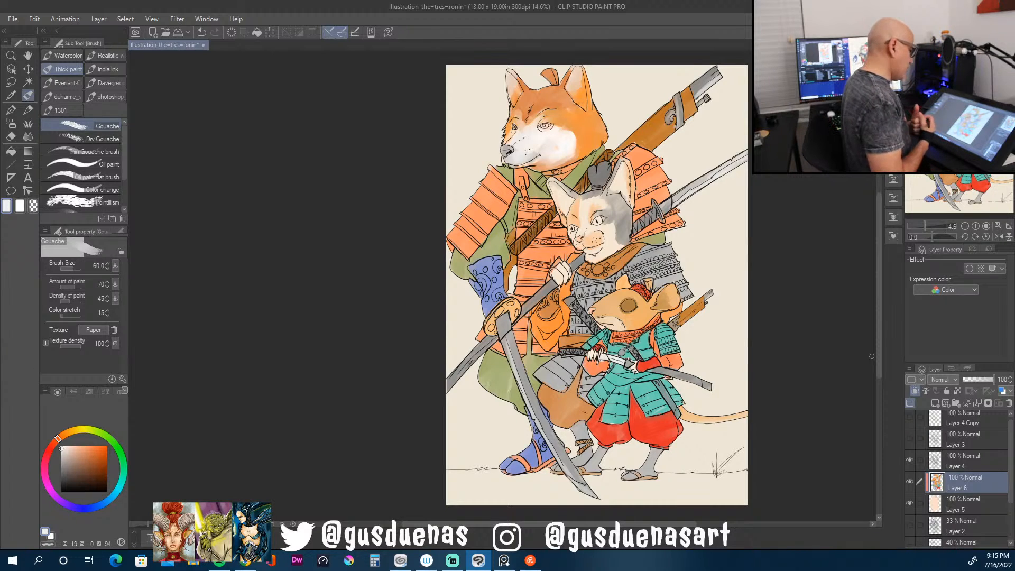
drag(1011, 496, 1011, 514)
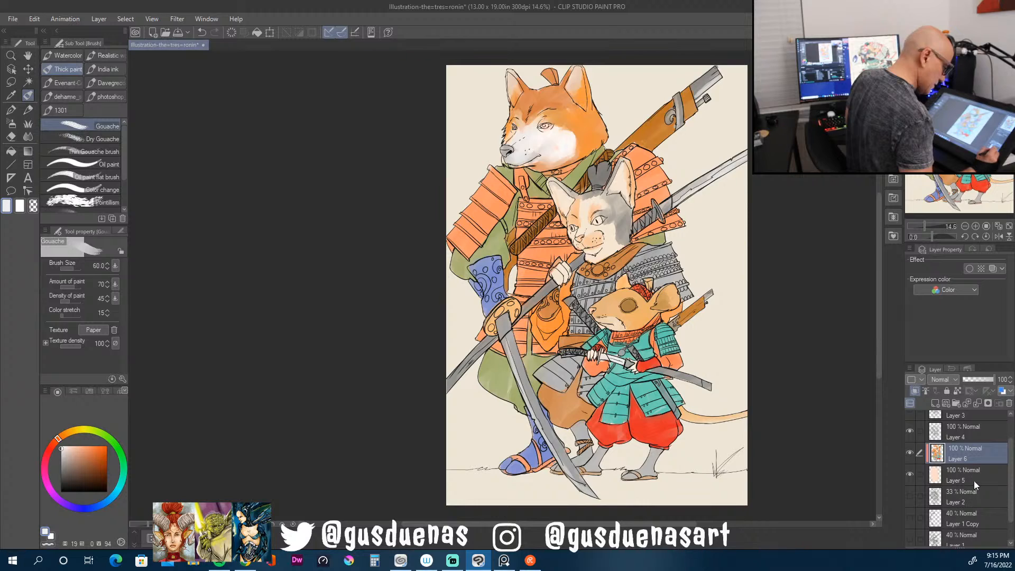
click(975, 477)
click(935, 403)
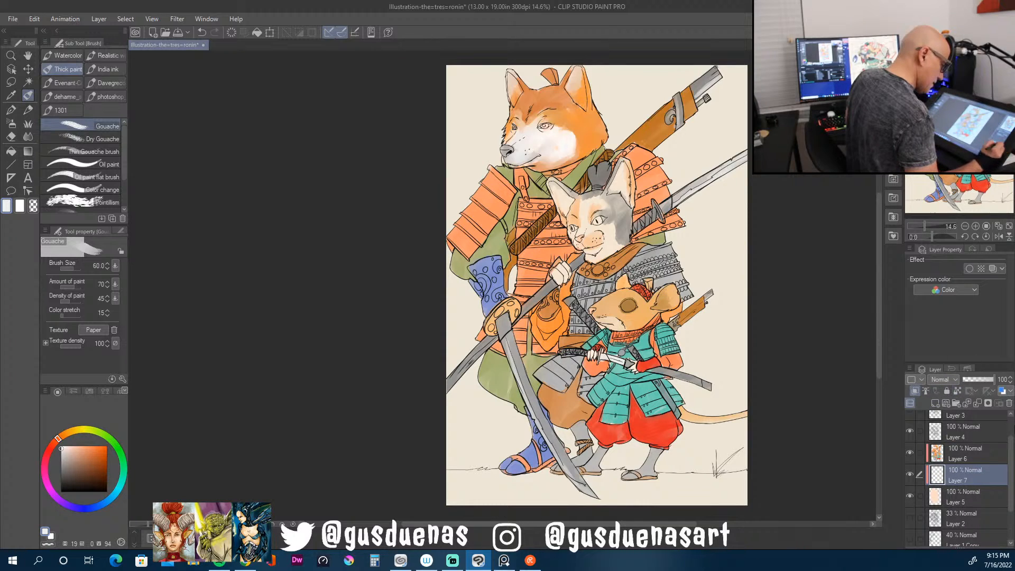
drag(972, 479, 975, 511)
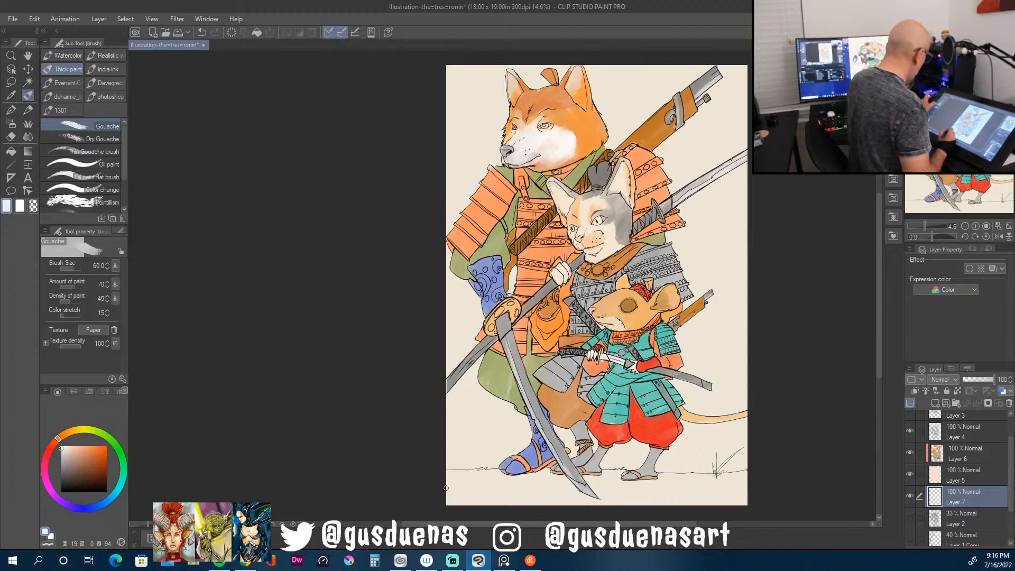
Step: Paint the ground beneath the characters' feet in green sampled from the dog's trousers, using brush size 300, and save the illustration
alt+click(500, 369)
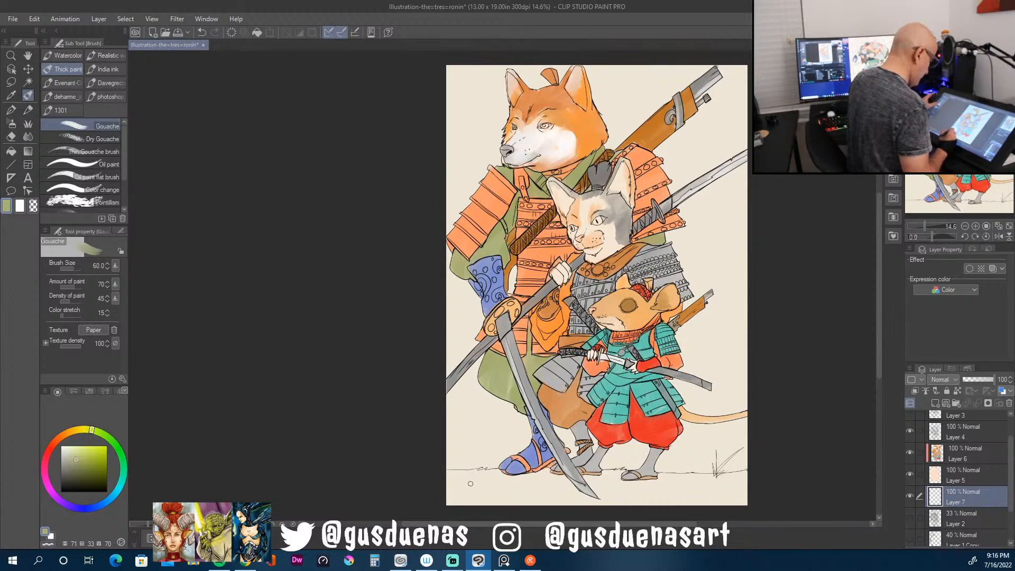
key(bracketright)
key(bracketright)
key(bracketright)
key(bracketright)
key(bracketright)
key(bracketright)
key(bracketright)
key(bracketright)
key(bracketright)
key(bracketright)
key(bracketright)
key(bracketright)
key(bracketright)
key(bracketright)
key(bracketright)
key(bracketleft)
key(bracketleft)
key(bracketleft)
key(bracketleft)
key(bracketleft)
key(bracketleft)
key(bracketleft)
key(bracketright)
mouse_move(461, 478)
mouse_down()
mouse_move(494, 484)
mouse_move(494, 497)
mouse_move(577, 498)
mouse_move(540, 483)
mouse_move(561, 481)
mouse_move(551, 473)
mouse_move(447, 488)
mouse_up()
mouse_move(553, 480)
mouse_down()
mouse_move(640, 457)
mouse_move(595, 483)
mouse_move(620, 502)
mouse_move(614, 475)
mouse_move(759, 477)
mouse_move(730, 486)
mouse_move(697, 478)
mouse_move(781, 473)
mouse_move(648, 489)
mouse_move(671, 496)
mouse_move(648, 502)
mouse_move(662, 503)
mouse_move(732, 494)
mouse_move(594, 482)
mouse_move(609, 483)
mouse_move(555, 501)
mouse_move(483, 490)
mouse_move(549, 472)
mouse_move(502, 479)
mouse_move(577, 502)
mouse_move(484, 500)
mouse_move(683, 483)
mouse_up()
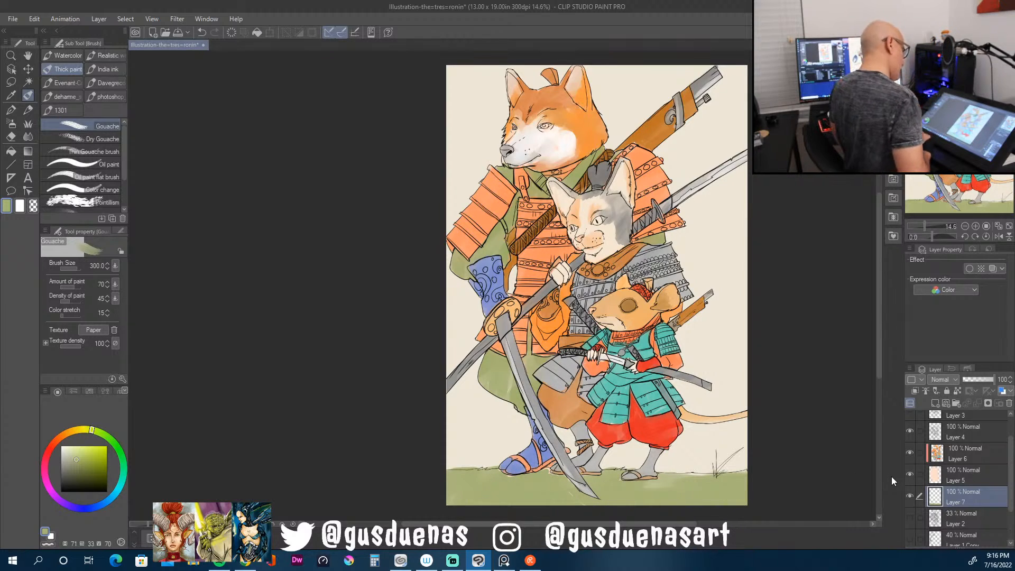
key(ctrl+s)
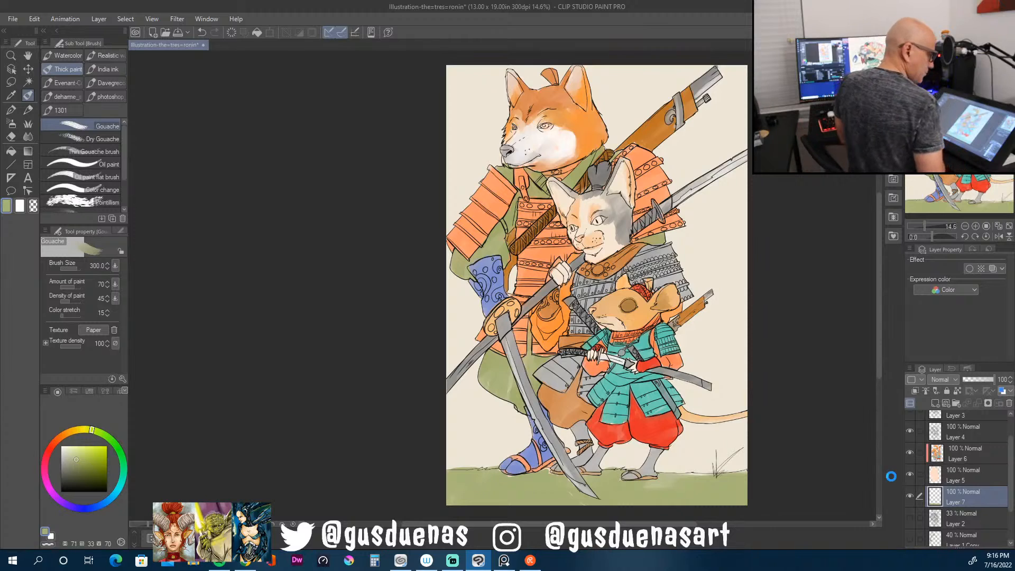